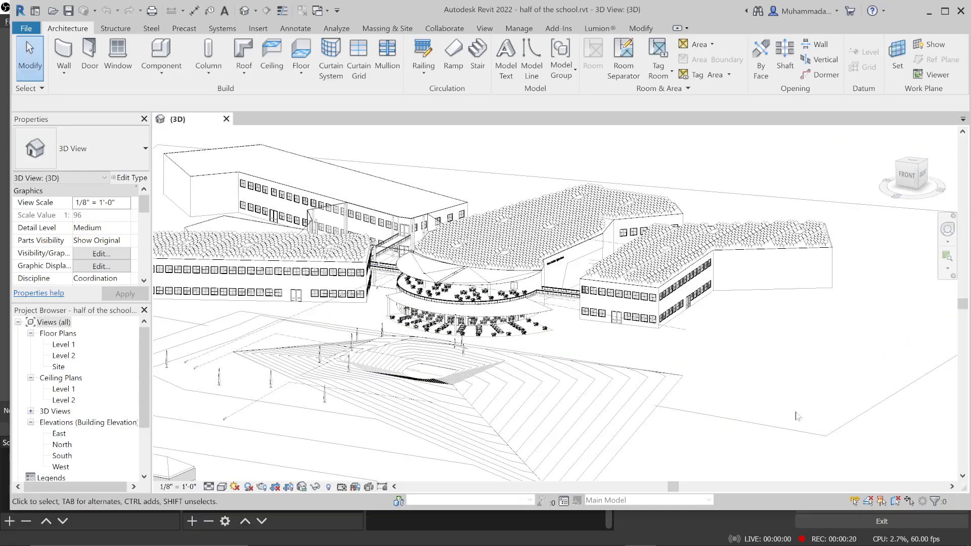
# - Examine the school model in the 3D view from several sides, including the terraces, wings and terrain
pyautogui.moveTo(795, 416); pyautogui.dragTo(641, 415)
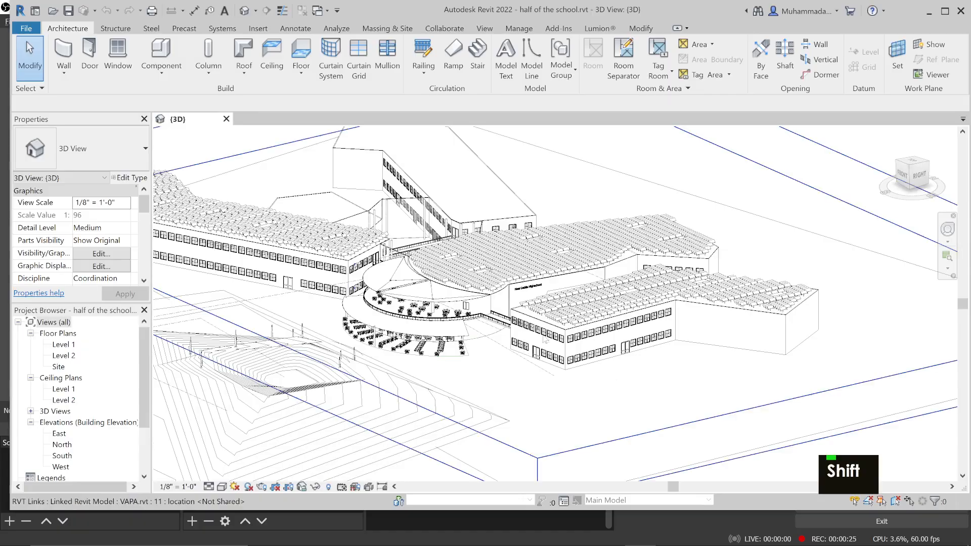
pyautogui.middleClick(516, 274)
pyautogui.scroll(4, 517, 275)
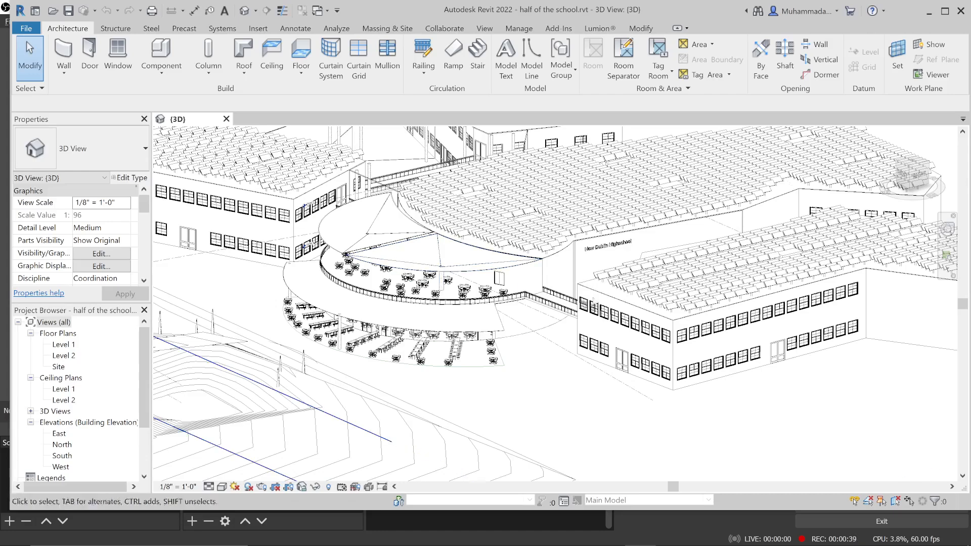
pyautogui.scroll(-2, 656, 348)
pyautogui.middleClick(656, 348)
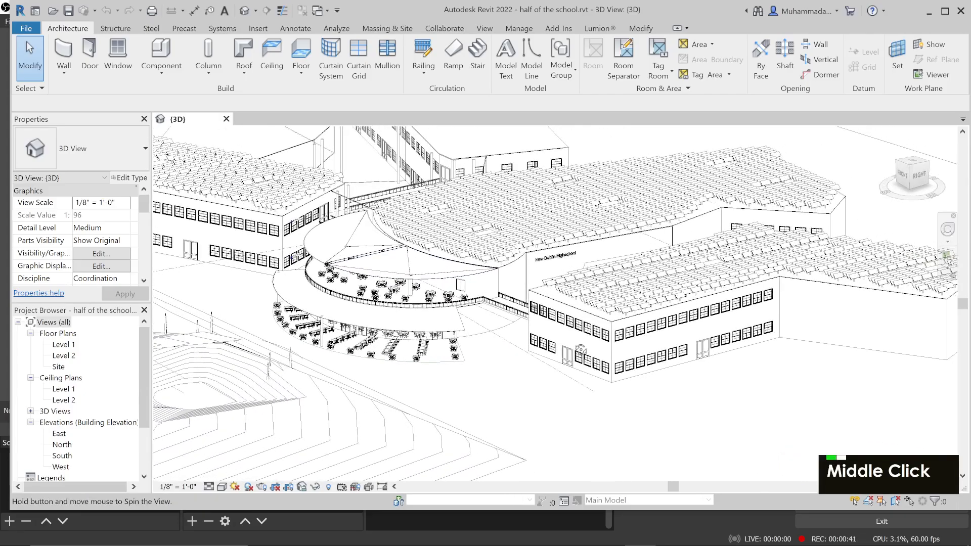
pyautogui.keyDown('shift'); pyautogui.middleClick(593, 346); pyautogui.keyUp('shift')
pyautogui.scroll(3, 597, 346)
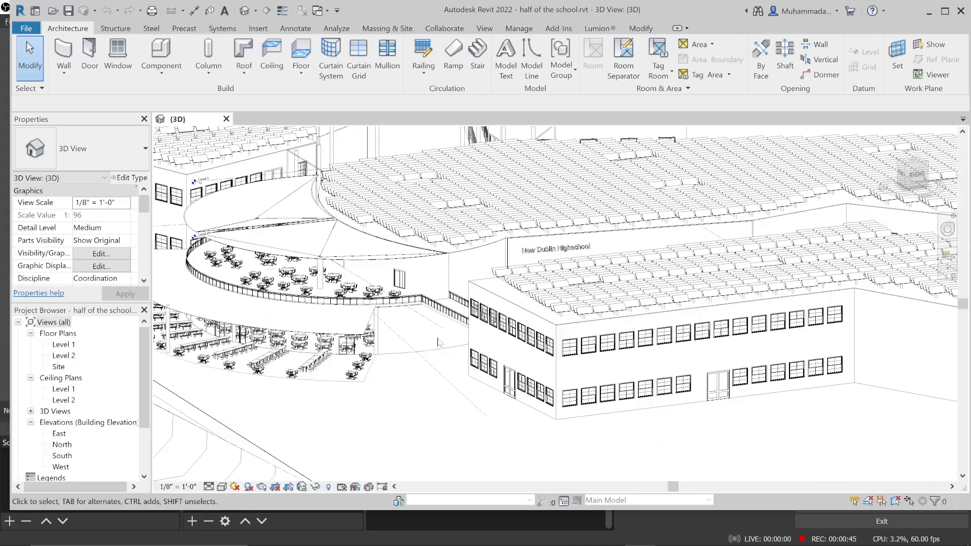
pyautogui.middleClick(299, 239)
pyautogui.middleClick(391, 297)
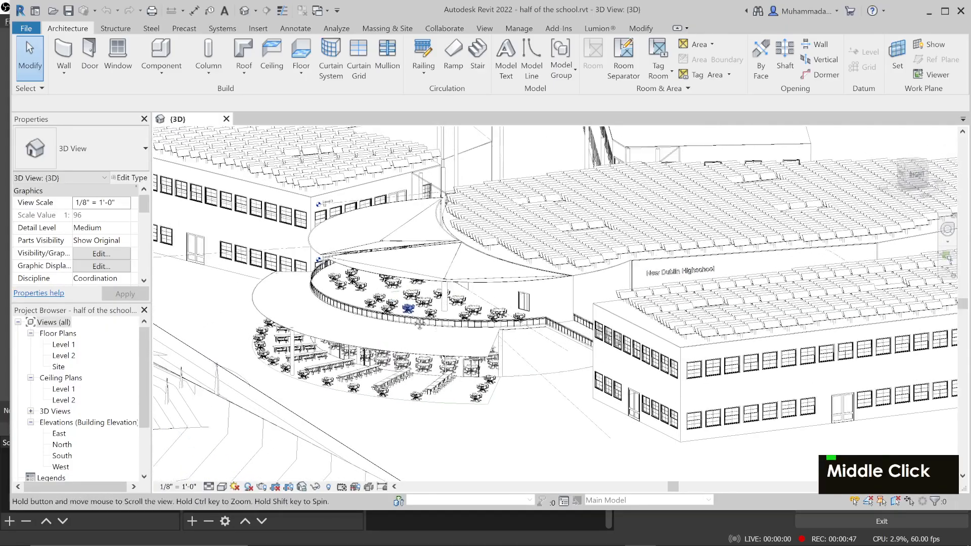
pyautogui.keyDown('shift'); pyautogui.middleClick(511, 384); pyautogui.keyUp('shift')
pyautogui.keyDown('shift'); pyautogui.middleClick(715, 435); pyautogui.keyUp('shift')
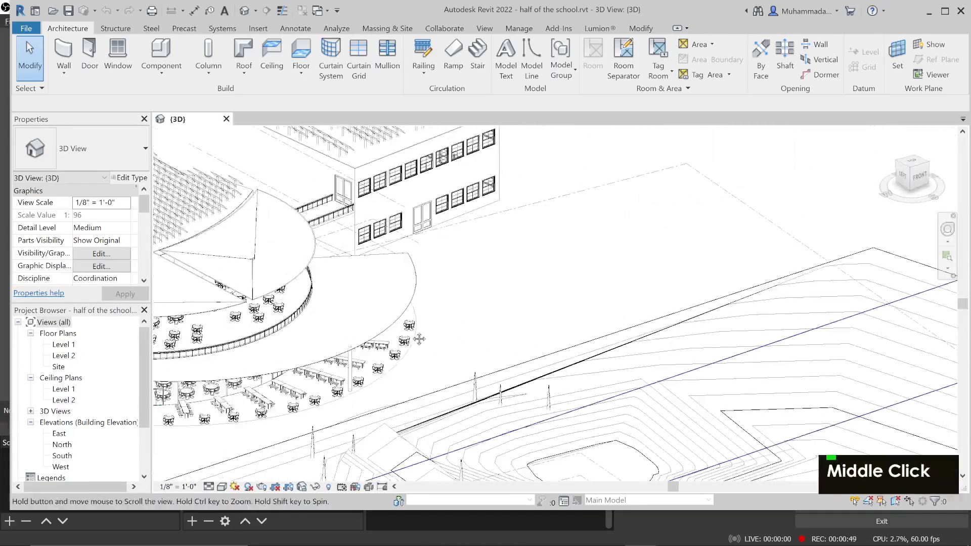
pyautogui.middleClick(398, 274)
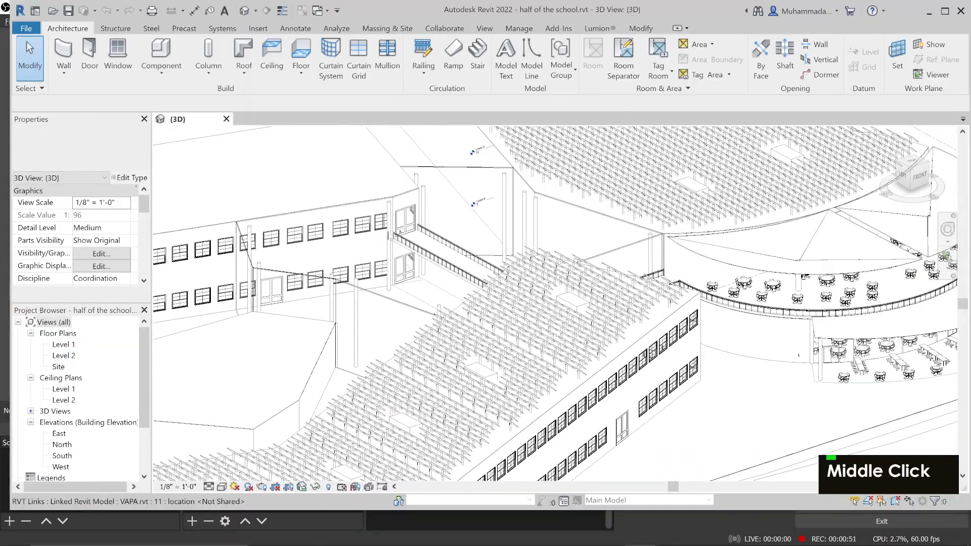
pyautogui.scroll(-2, 411, 302)
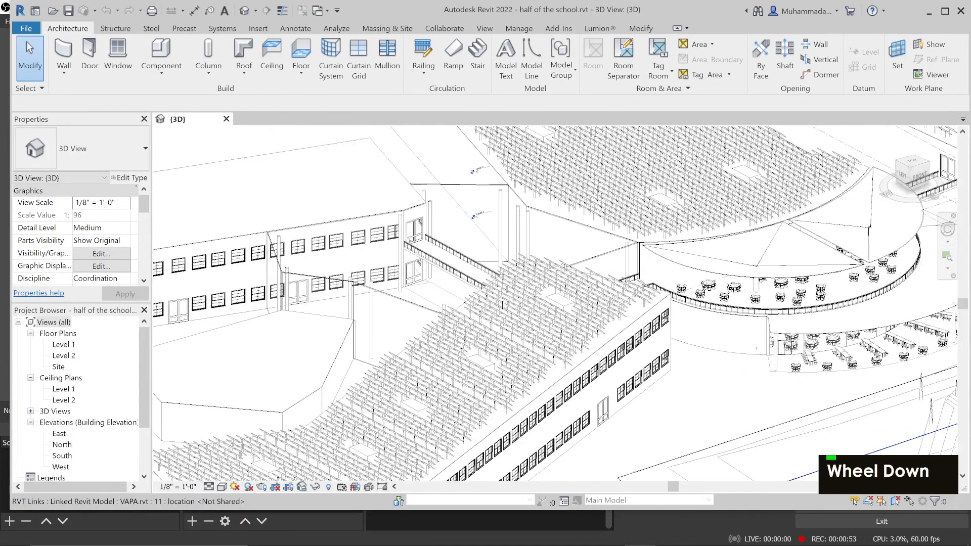
pyautogui.middleClick(411, 302)
pyautogui.middleClick(503, 323)
pyautogui.keyDown('shift'); pyautogui.middleClick(503, 323); pyautogui.keyUp('shift')
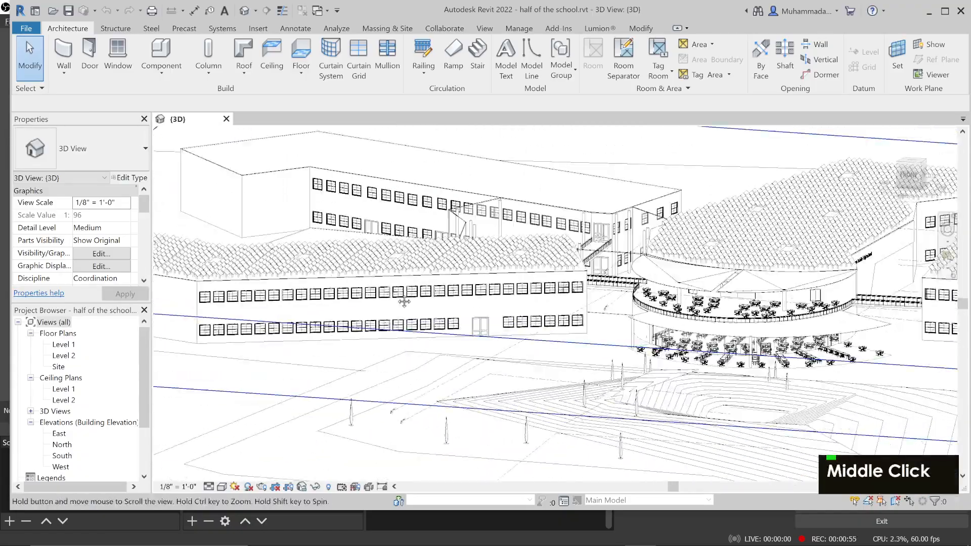
# - Frame the 3D view from above on the curved terraces, the solar-panel roofs and the New Dublin Highschool sign wall
pyautogui.keyDown('shift'); pyautogui.middleClick(511, 286); pyautogui.keyUp('shift')
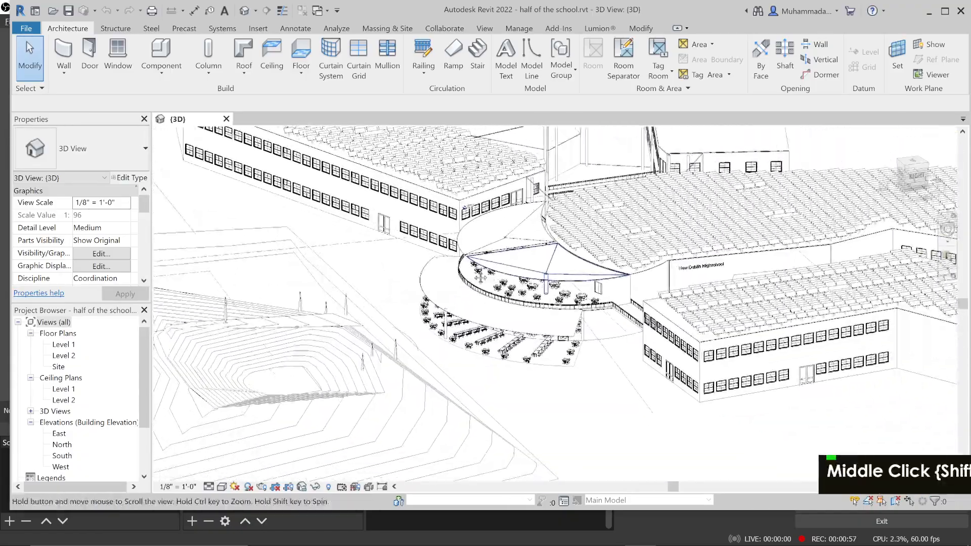
pyautogui.scroll(2, 511, 285)
pyautogui.middleClick(511, 285)
pyautogui.keyDown('shift'); pyautogui.middleClick(536, 288); pyautogui.keyUp('shift')
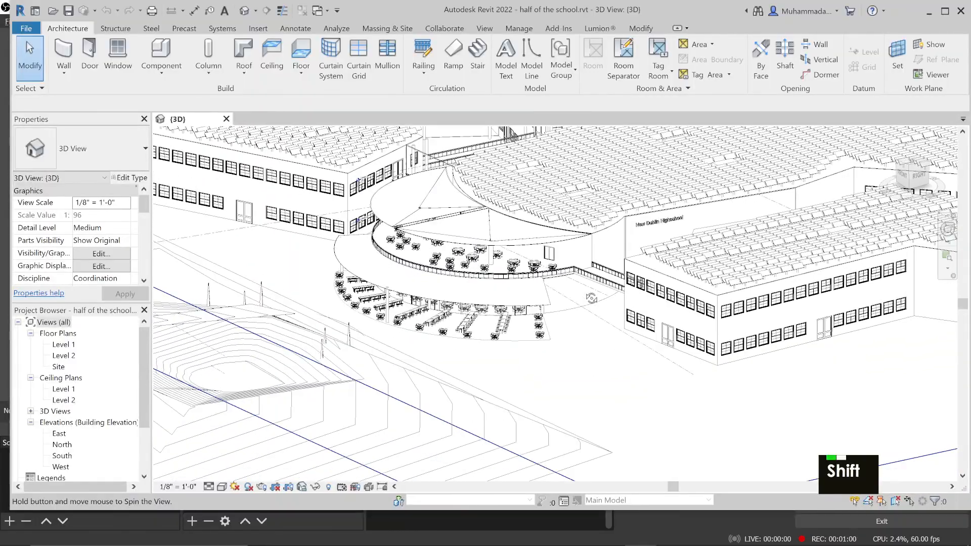
pyautogui.middleClick(561, 292)
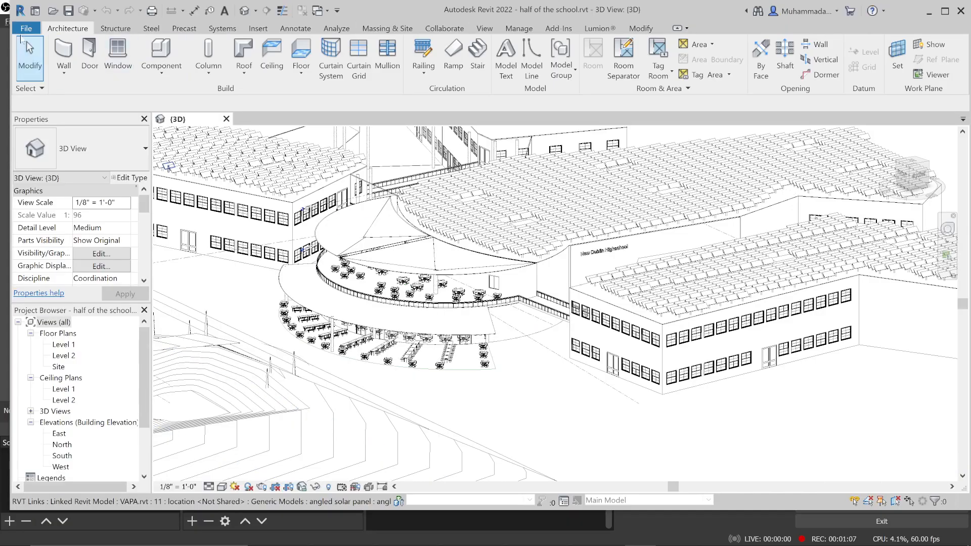
# - Start an image export of the current 3D view and size it by zoom to 100% of actual size
pyautogui.click(27, 32)
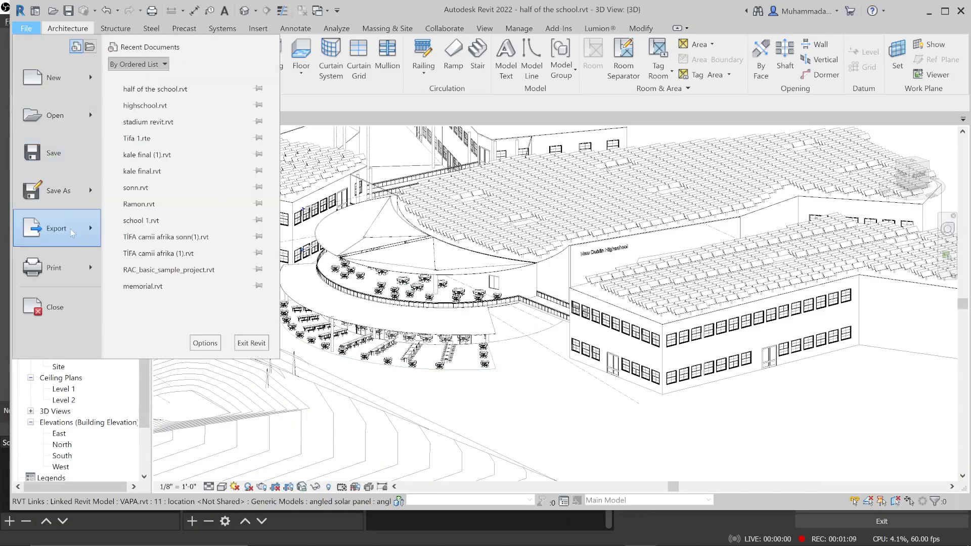
pyautogui.moveTo(77, 231)
pyautogui.scroll(-2, 172, 271)
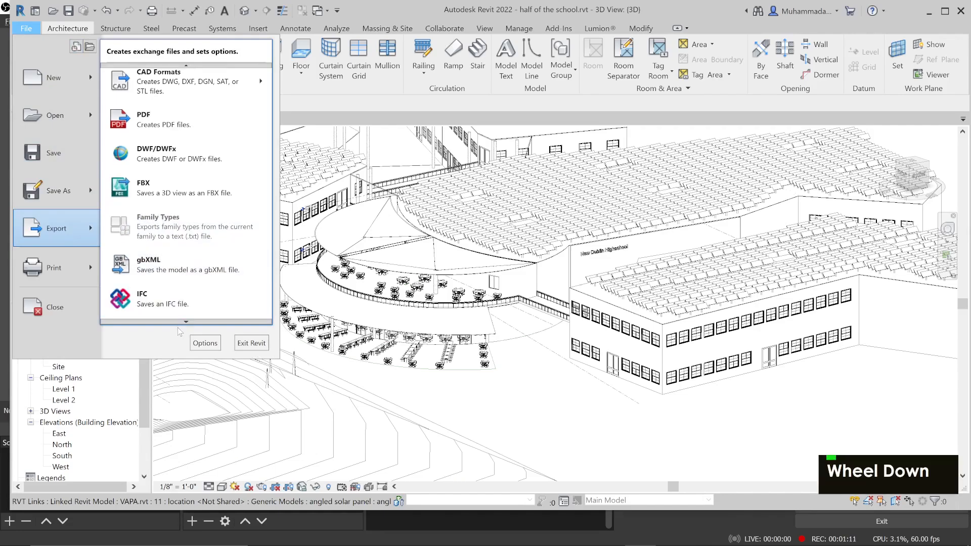
pyautogui.scroll(-4, 181, 324)
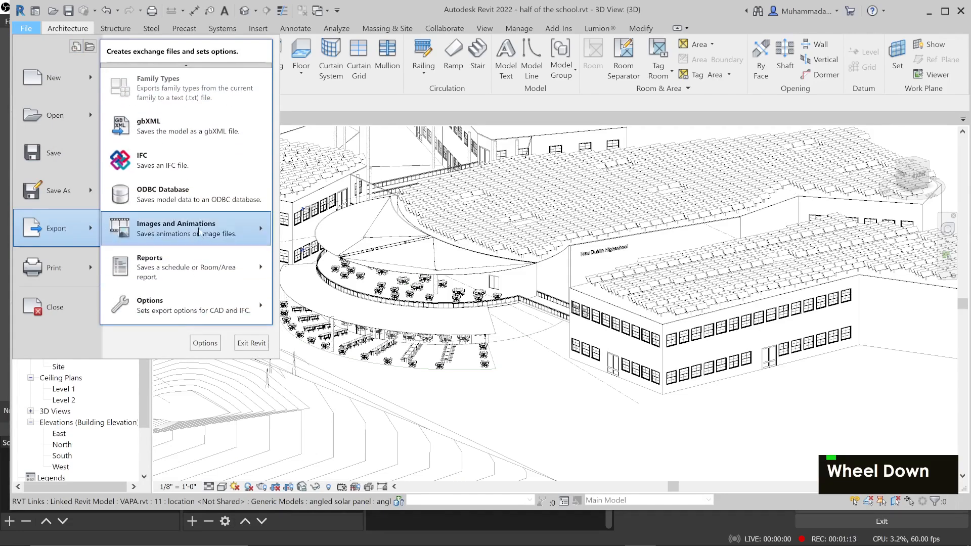
pyautogui.moveTo(202, 223)
pyautogui.click(56, 261)
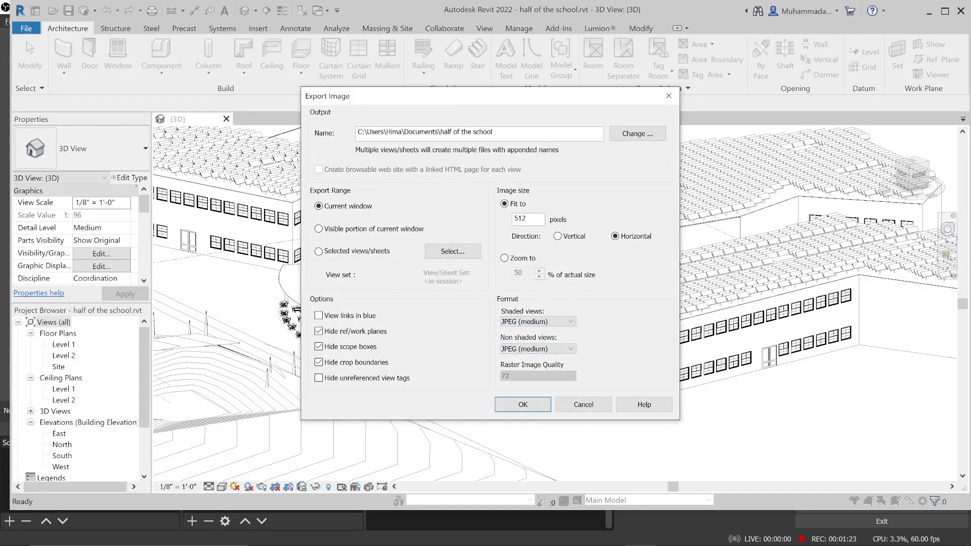
pyautogui.click(504, 259)
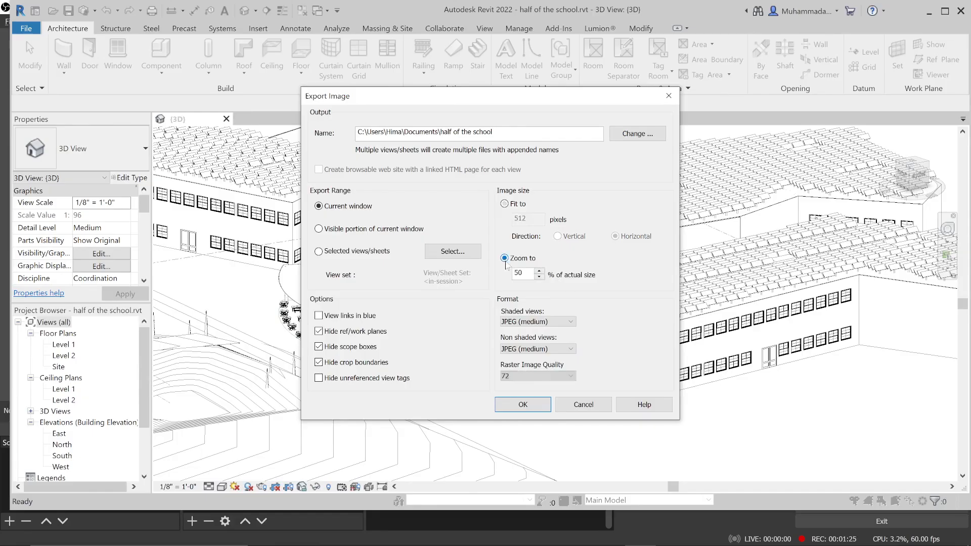
pyautogui.doubleClick(518, 273)
pyautogui.write('10')
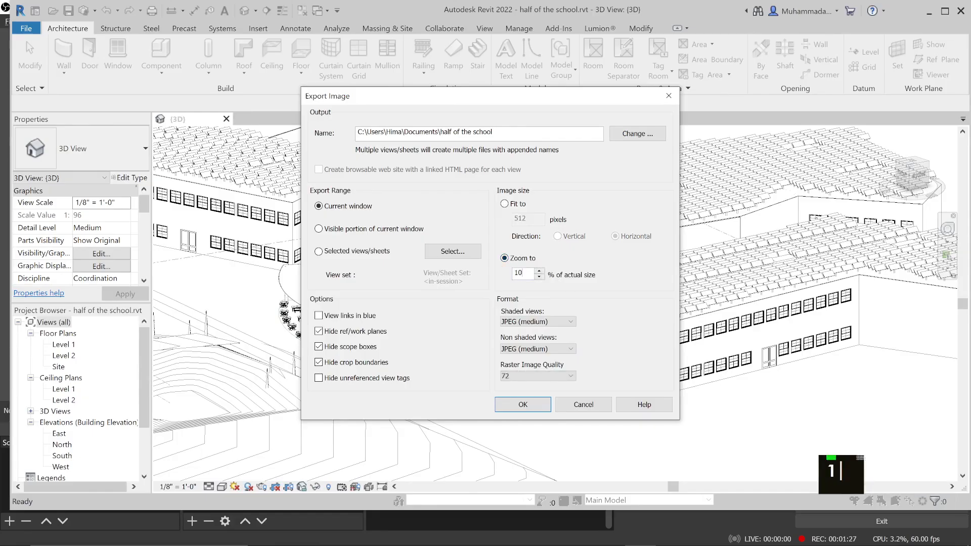
pyautogui.write('0')
# - Set the shaded views format to JPEG (lossless) and raster image quality to 150, and export the image
pyautogui.click(526, 323)
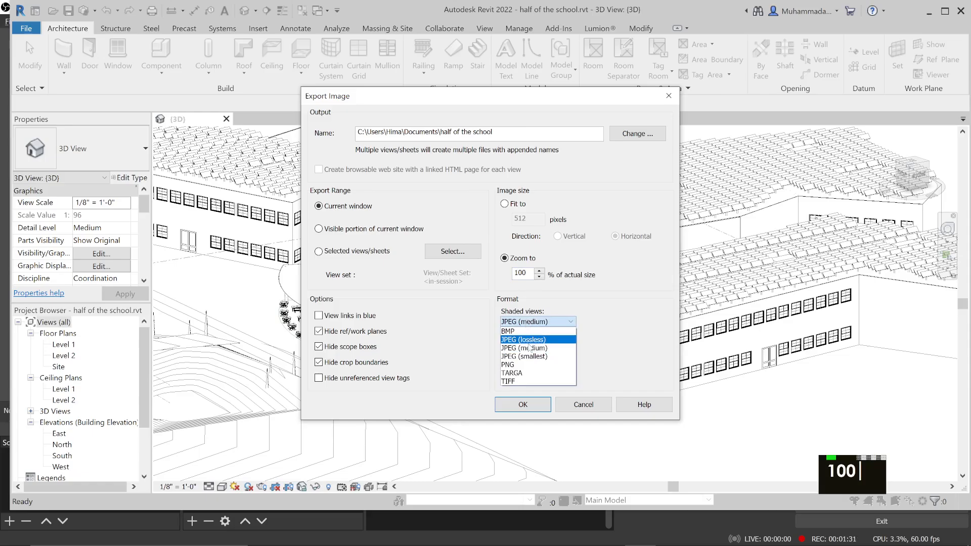
pyautogui.click(529, 345)
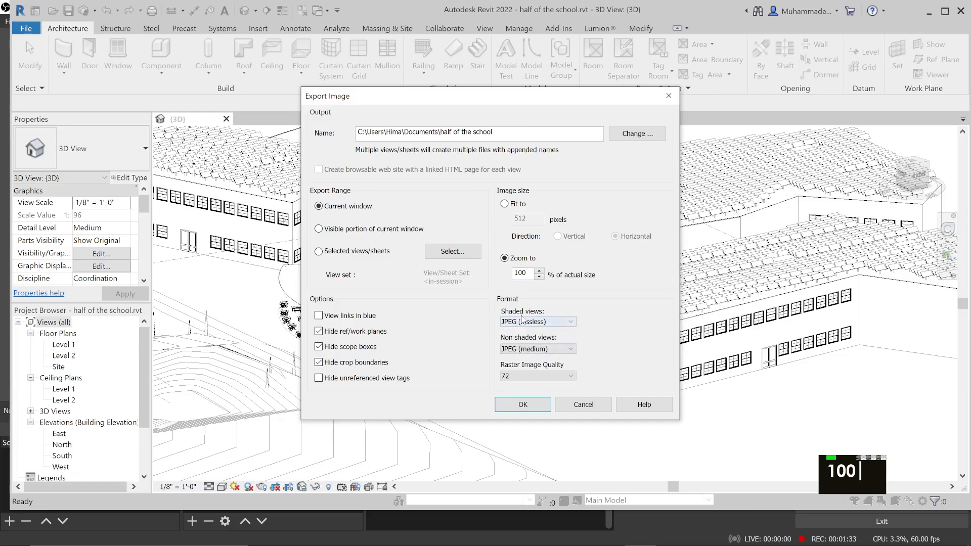
pyautogui.click(520, 375)
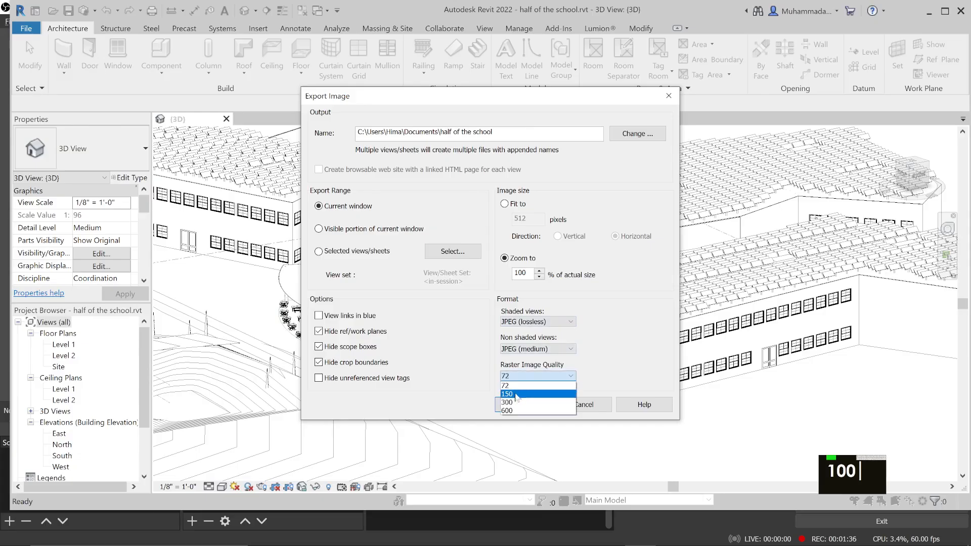
pyautogui.click(516, 395)
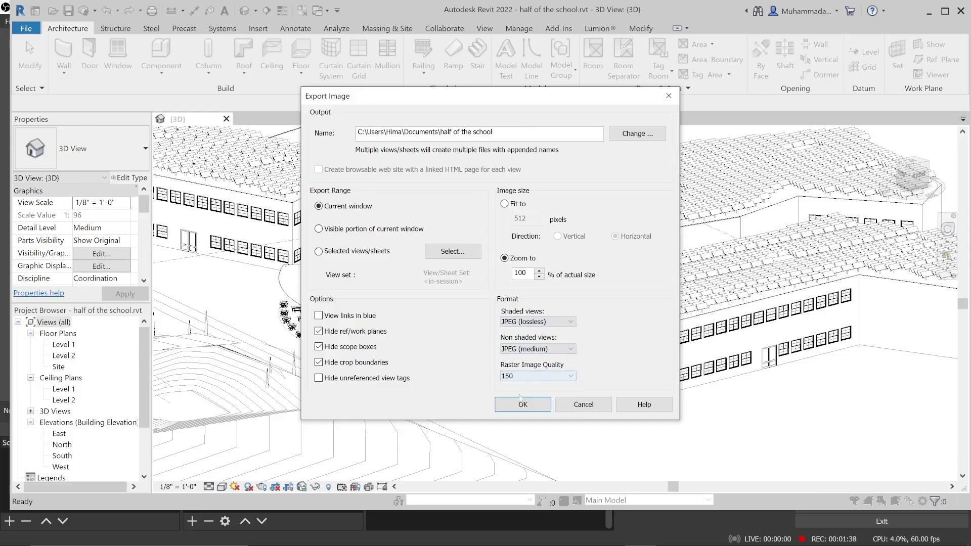
pyautogui.click(522, 406)
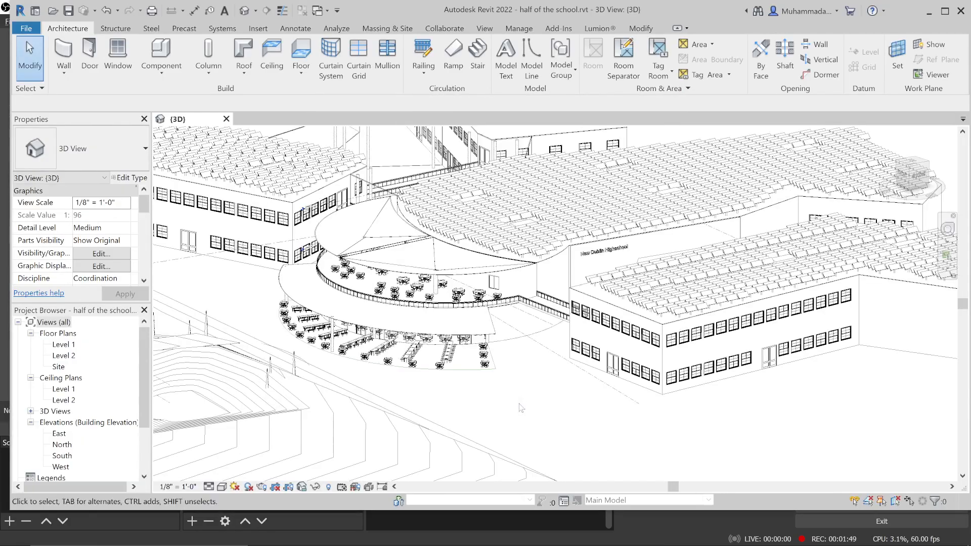
# - Turn the 3D view to the opposite side of the school and export it as an image named half of the school2
pyautogui.moveTo(404, 255); pyautogui.dragTo(657, 344)
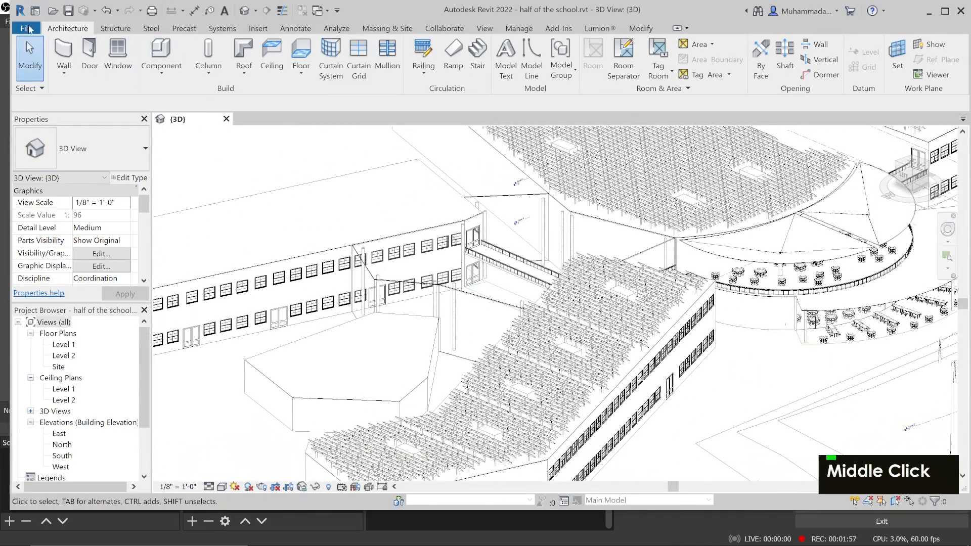
pyautogui.click(26, 29)
pyautogui.moveTo(74, 225)
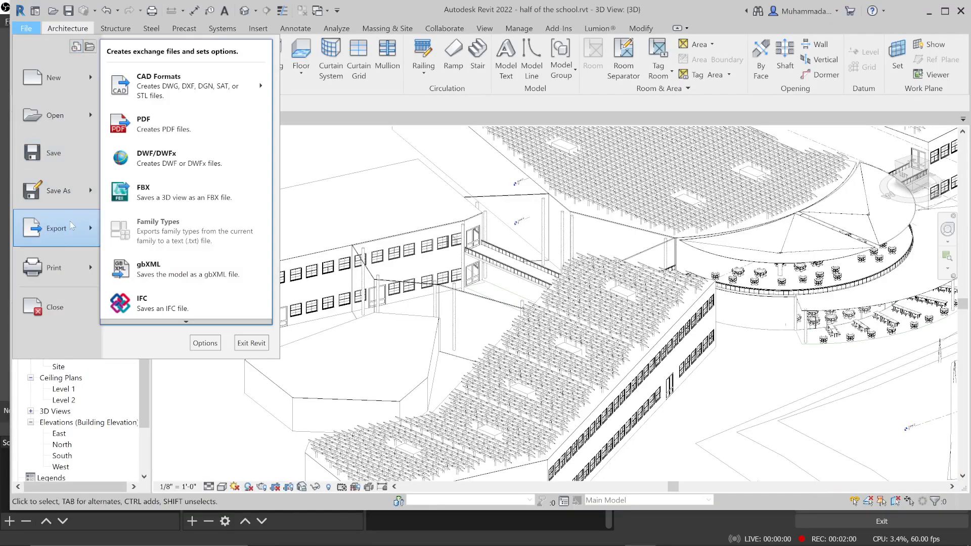
pyautogui.moveTo(152, 234)
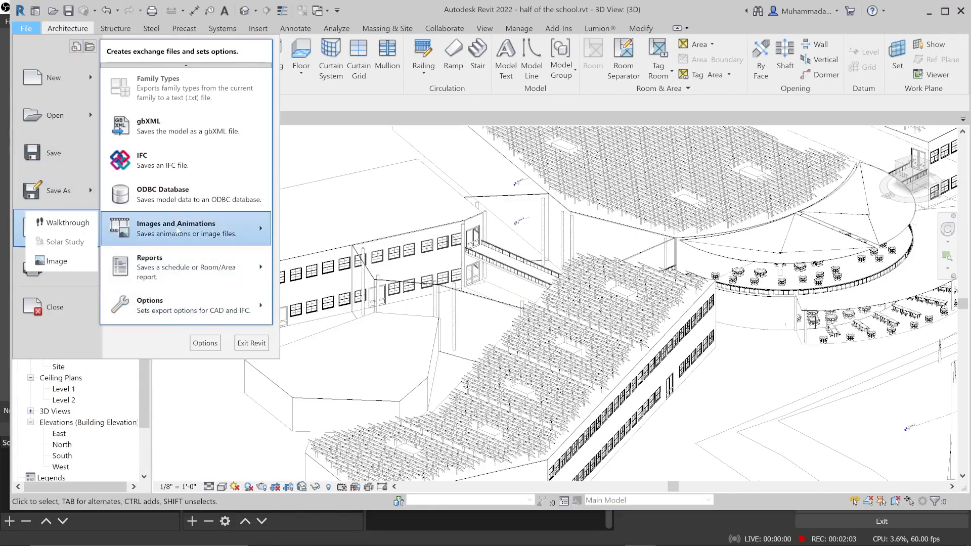
pyautogui.click(53, 254)
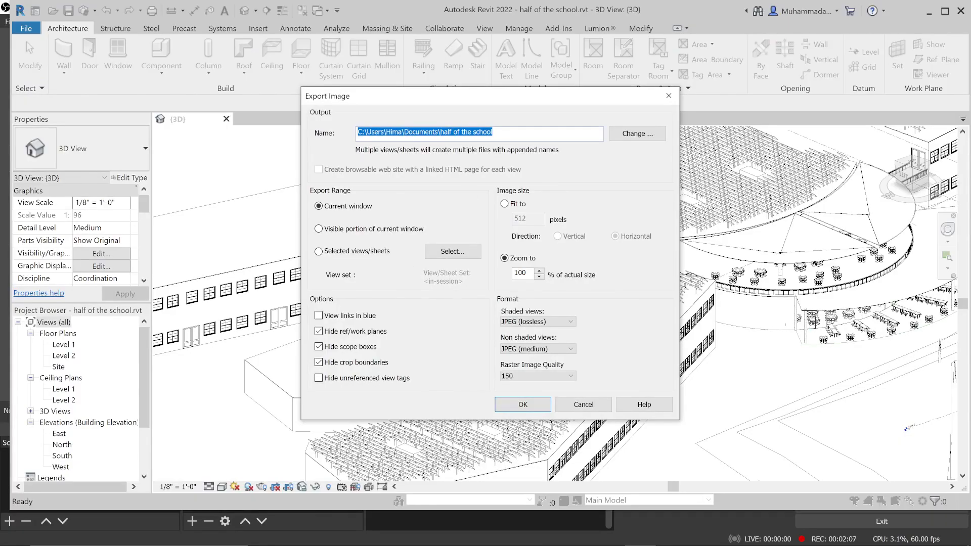
pyautogui.press('End')
pyautogui.write('2')
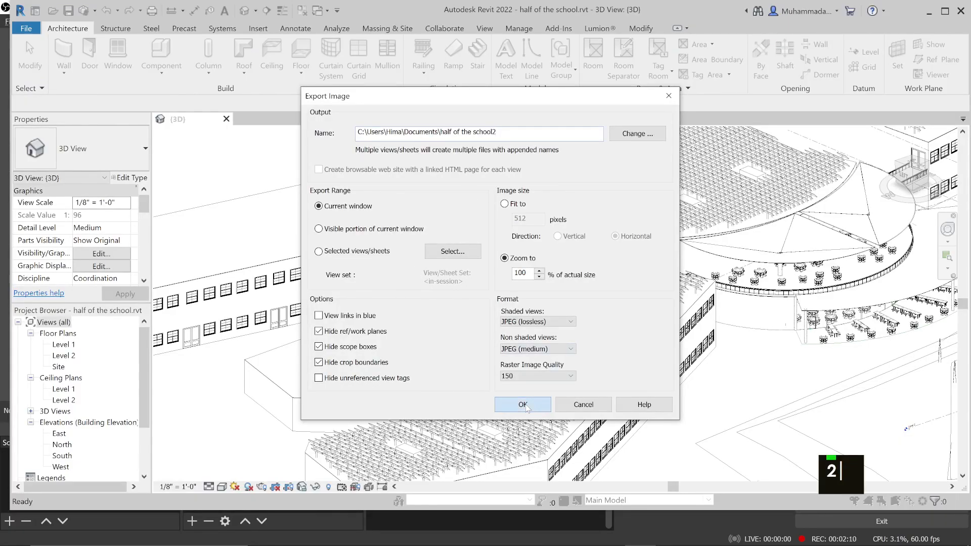
# - Switch to Photoshop and bring up half of the school2.jpg with the whole building complex in view
pyautogui.hotkey('alt', 'Tab')
pyautogui.hotkey('alt', 'Tab')
pyautogui.hotkey('alt', 'Tab')
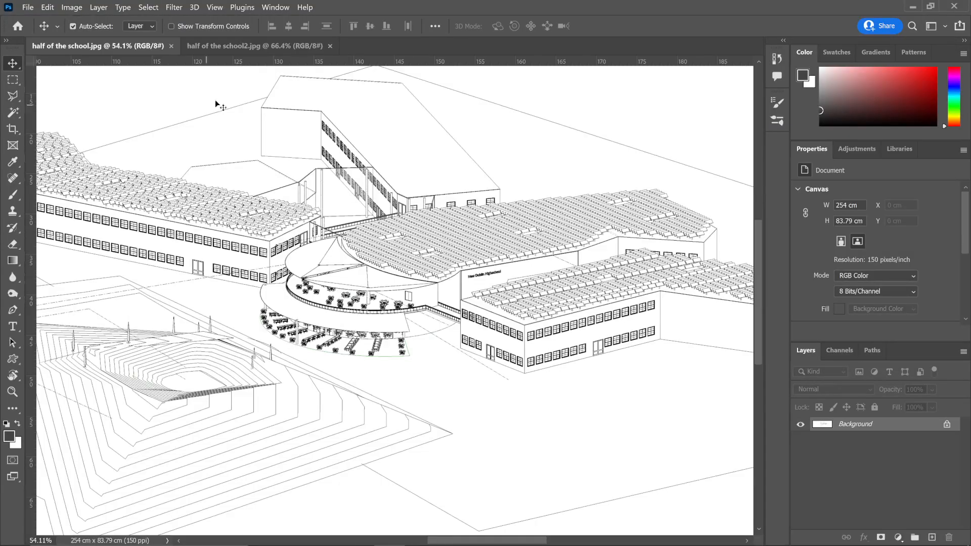
pyautogui.click(262, 45)
pyautogui.scroll(-1, 335, 248)
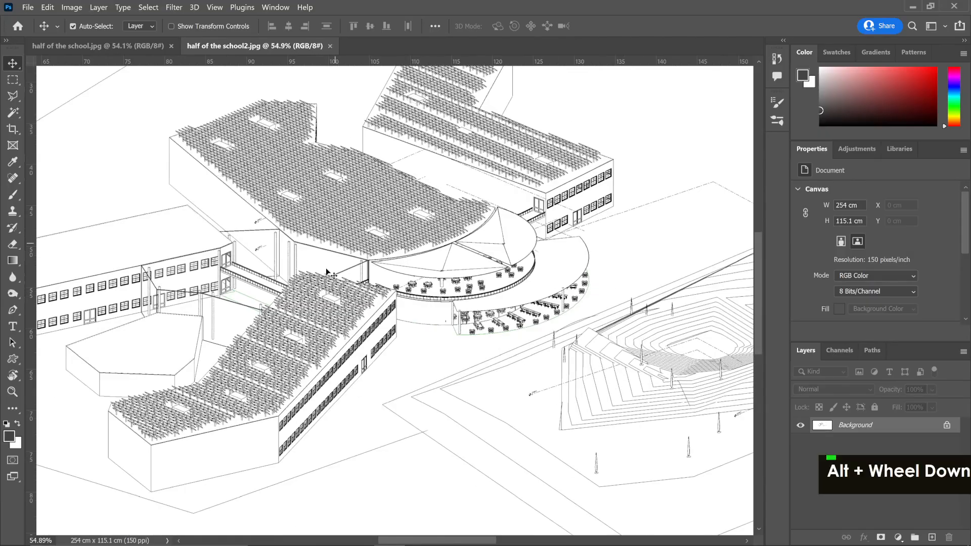
pyautogui.scroll(-3, 290, 299)
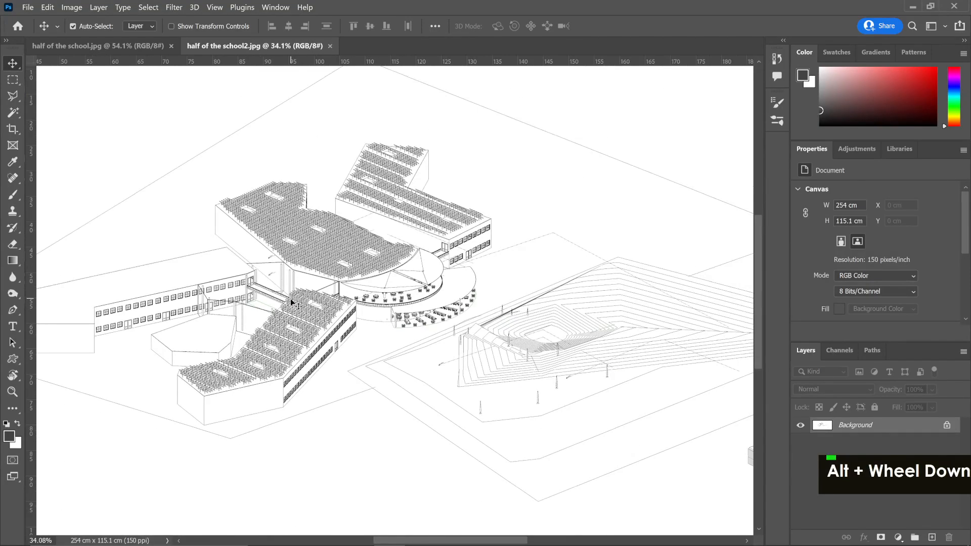
pyautogui.scroll(1, 275, 320)
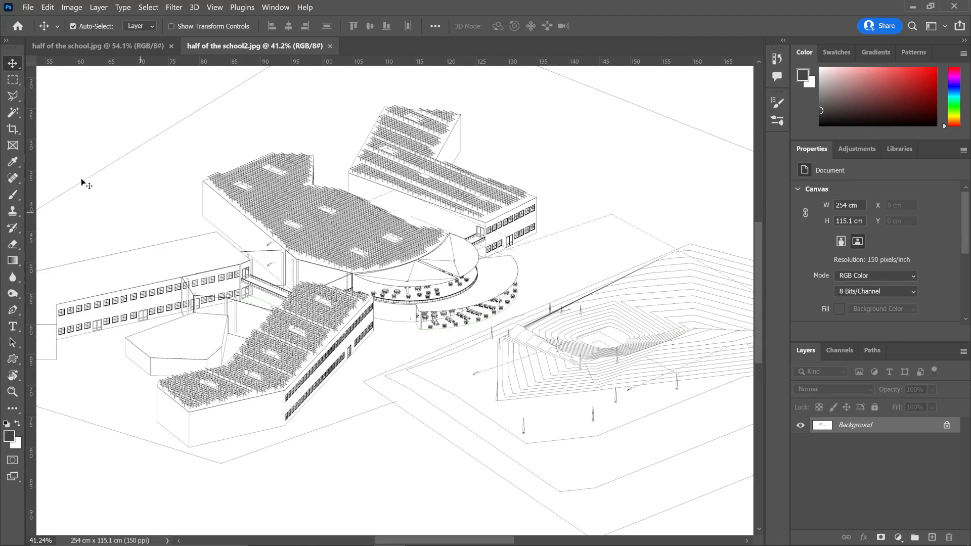
# - Crop half of the school2.jpg to a portrait area about 30.65 x 44.81 cm over the front wing and part of the central roof
pyautogui.click(13, 80)
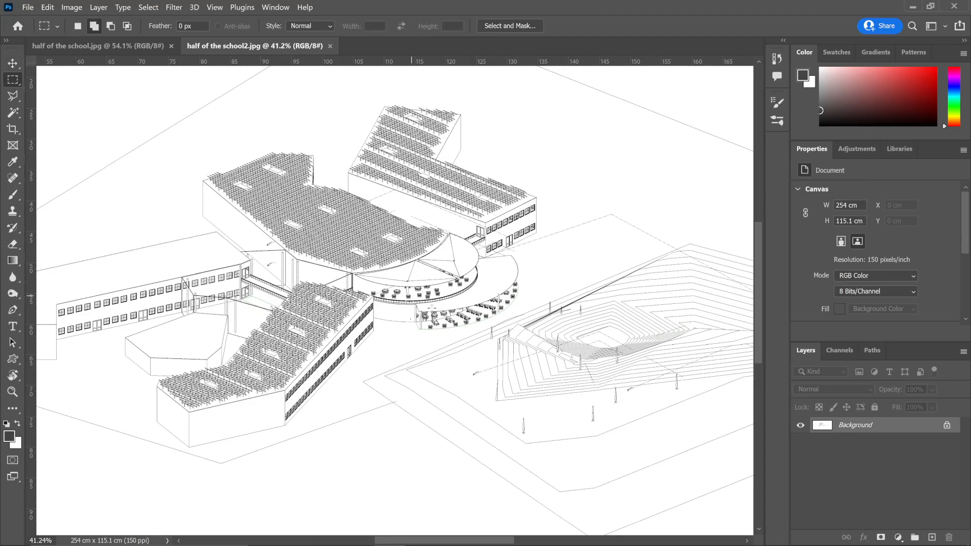
pyautogui.scroll(1, 369, 248)
pyautogui.moveTo(382, 191); pyautogui.dragTo(193, 465)
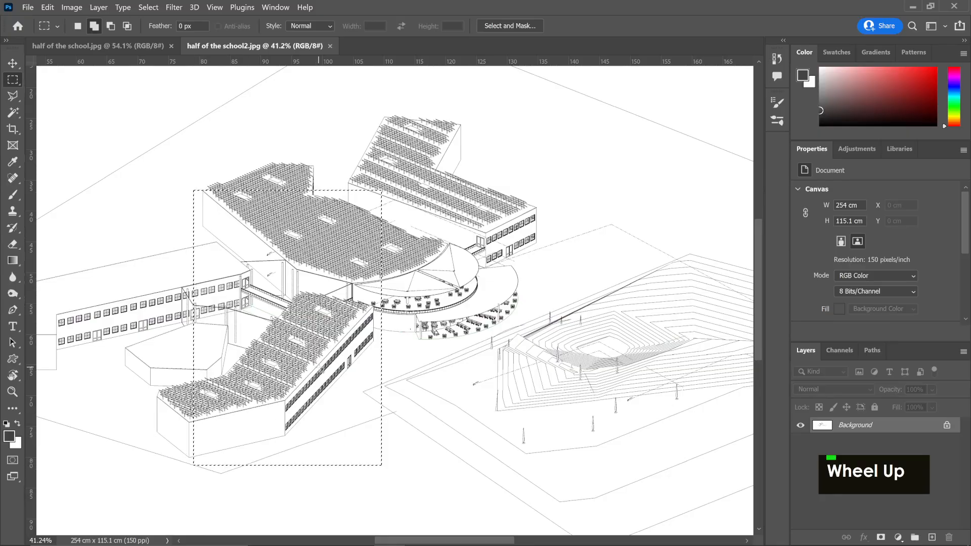
pyautogui.click(16, 131)
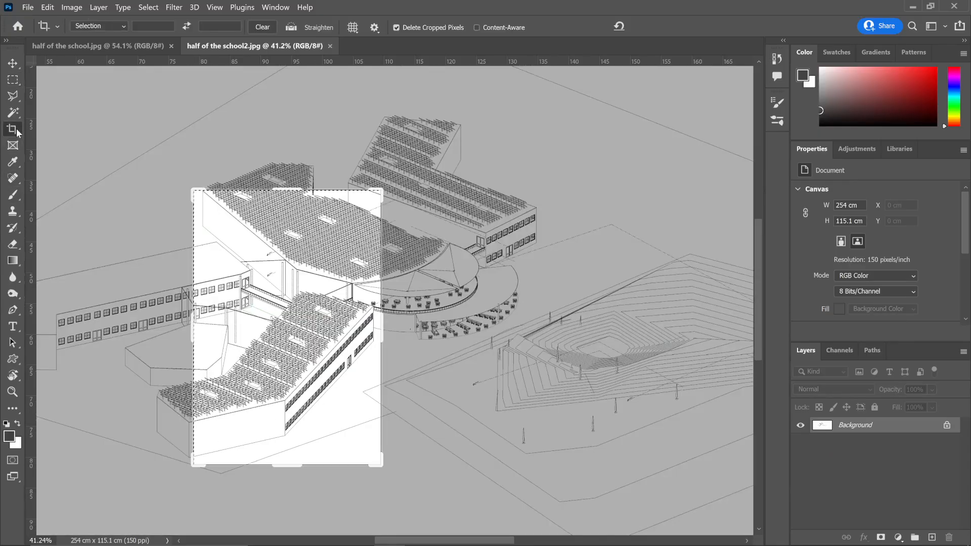
pyautogui.press('Return')
pyautogui.press('Return')
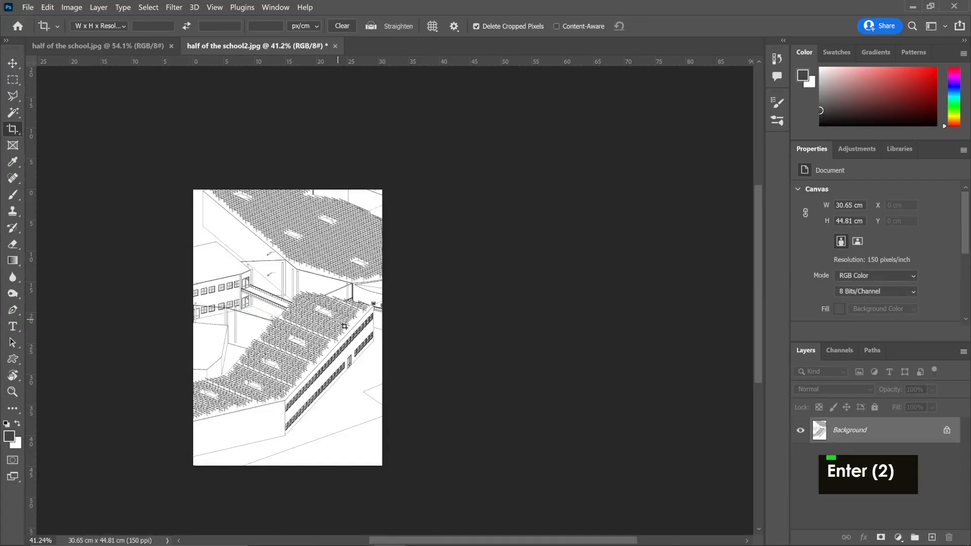
pyautogui.keyDown('alt'); pyautogui.scroll(1, 289, 329); pyautogui.keyUp('alt')
pyautogui.keyDown('alt'); pyautogui.scroll(-1, 229, 225); pyautogui.keyUp('alt')
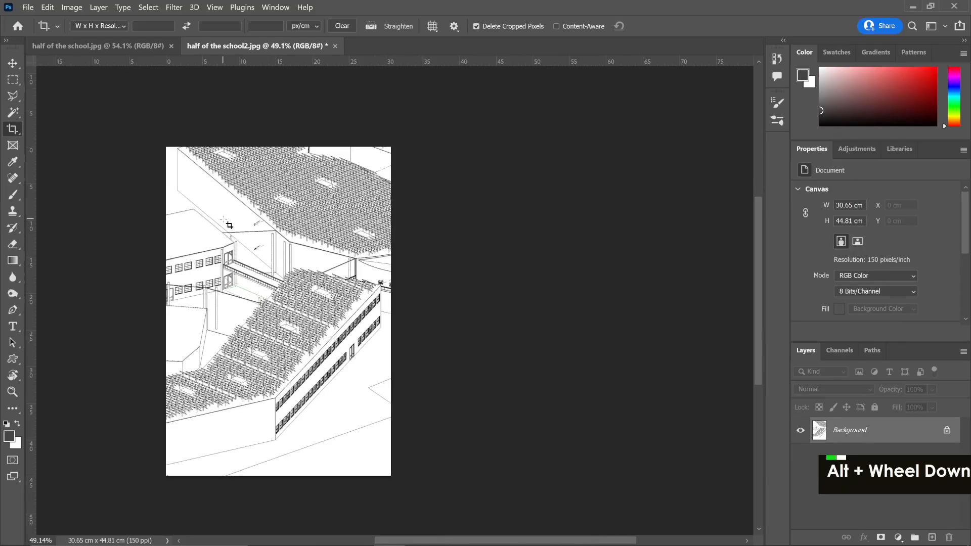
pyautogui.hotkey('ctrl', 'a')
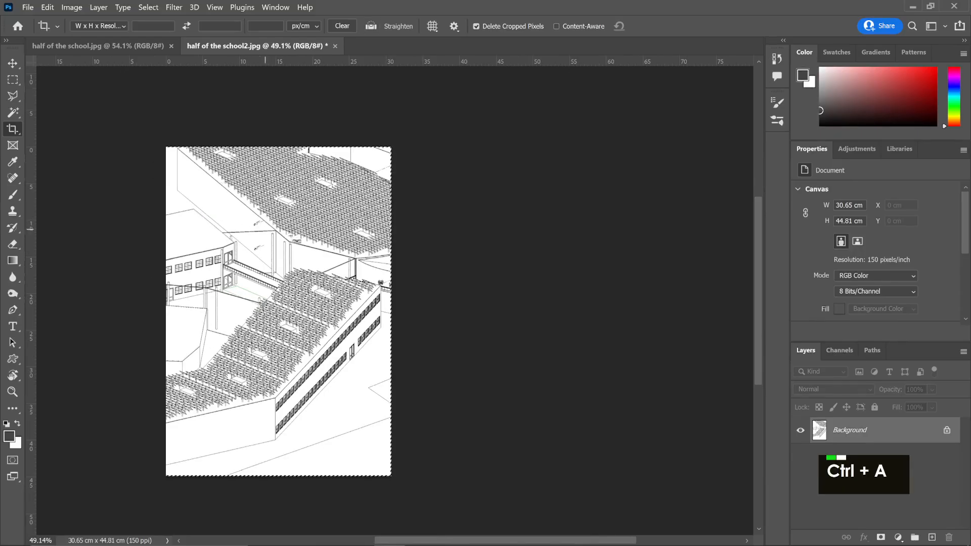
pyautogui.press('m')
pyautogui.moveTo(400, 148); pyautogui.dragTo(131, 484)
pyautogui.hotkey('ctrl', 'd')
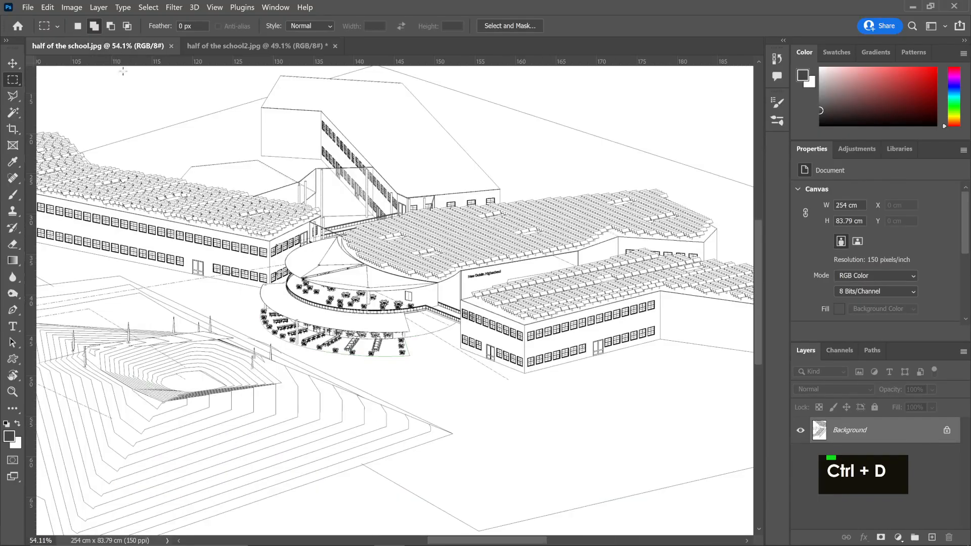
# - In half of the school.jpg, select a portrait area about 30.38 x 44.77 cm over the entrance-side wing and central roof, and copy it to a new layer
pyautogui.click(111, 52)
pyautogui.keyDown('alt'); pyautogui.scroll(-1, 347, 274); pyautogui.keyUp('alt')
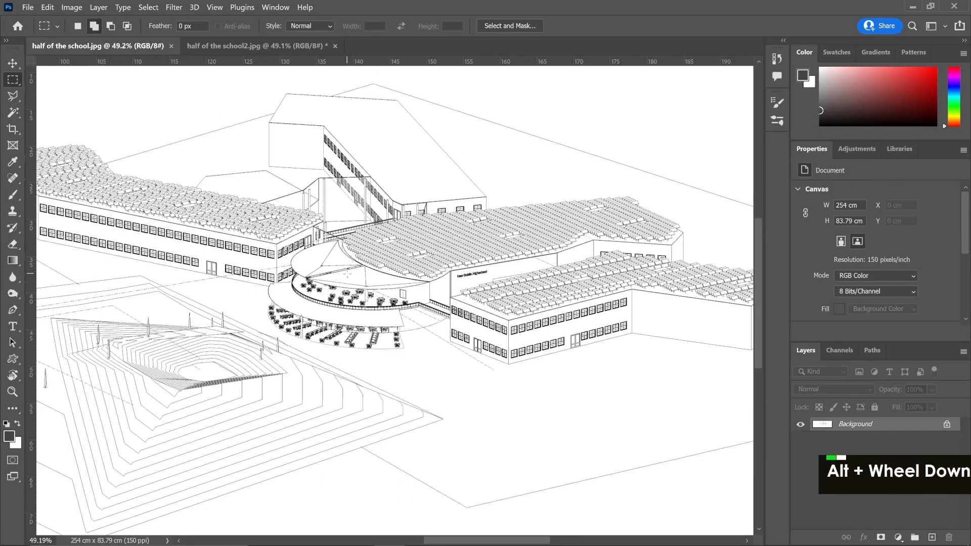
pyautogui.keyDown('alt'); pyautogui.scroll(-1, 347, 274); pyautogui.keyUp('alt')
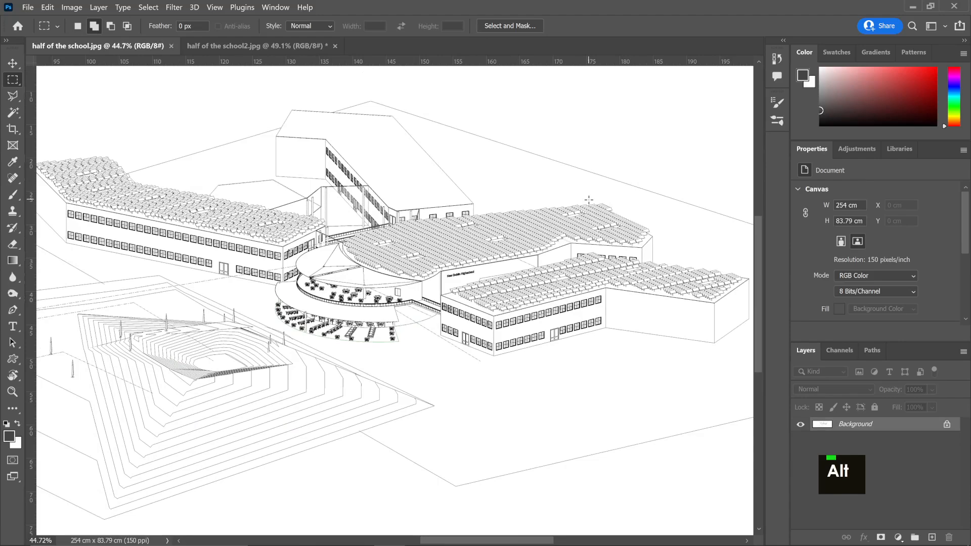
pyautogui.moveTo(589, 199); pyautogui.dragTo(386, 498)
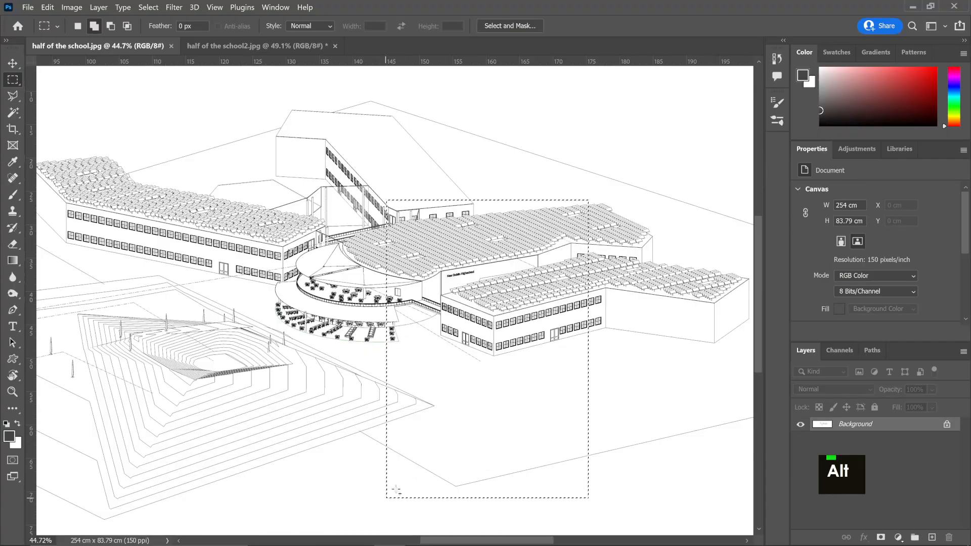
pyautogui.rightClick(490, 394)
pyautogui.click(521, 287)
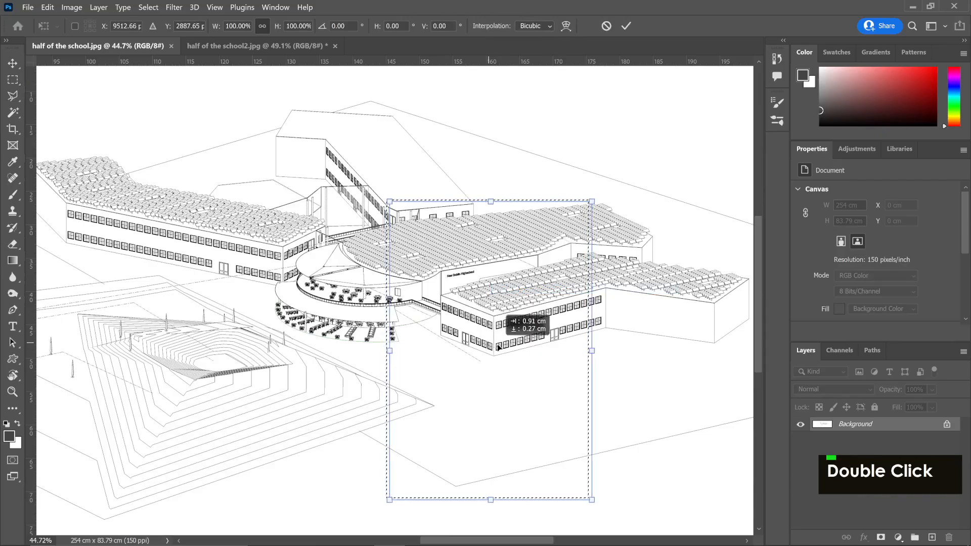
pyautogui.moveTo(499, 347); pyautogui.dragTo(507, 292)
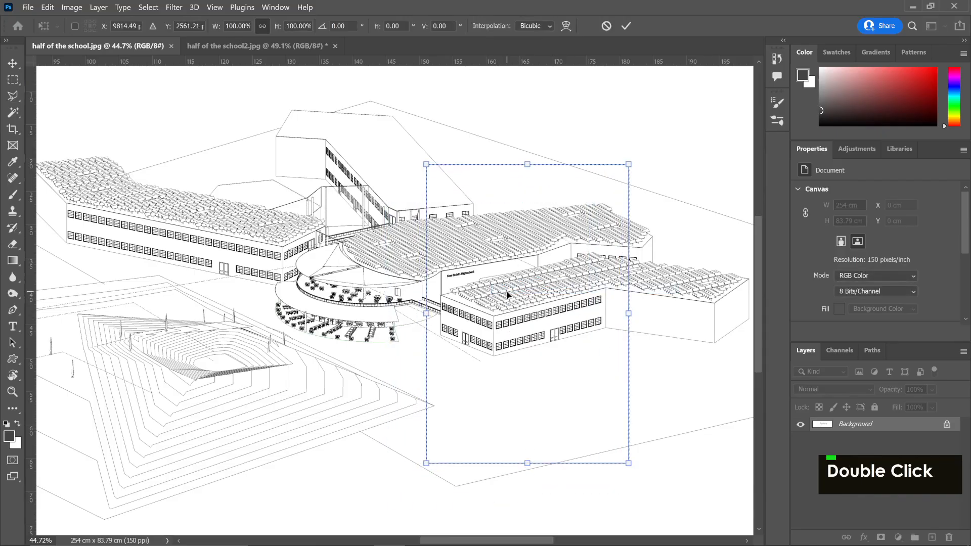
pyautogui.press('Return')
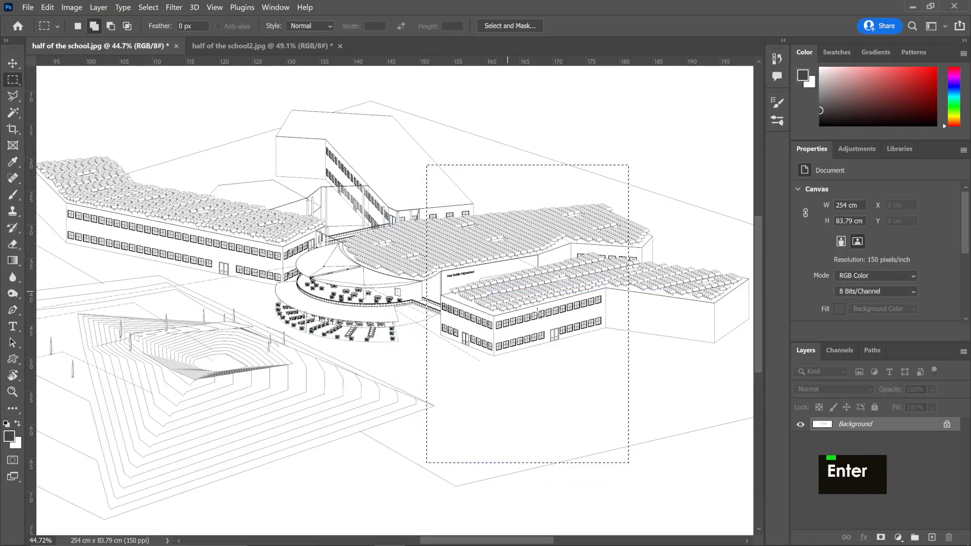
pyautogui.rightClick(593, 372)
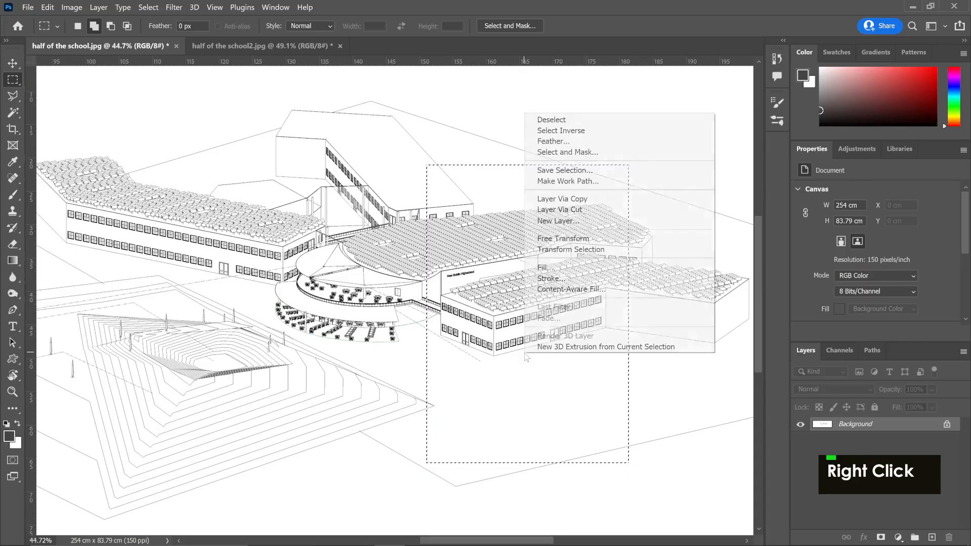
pyautogui.click(578, 199)
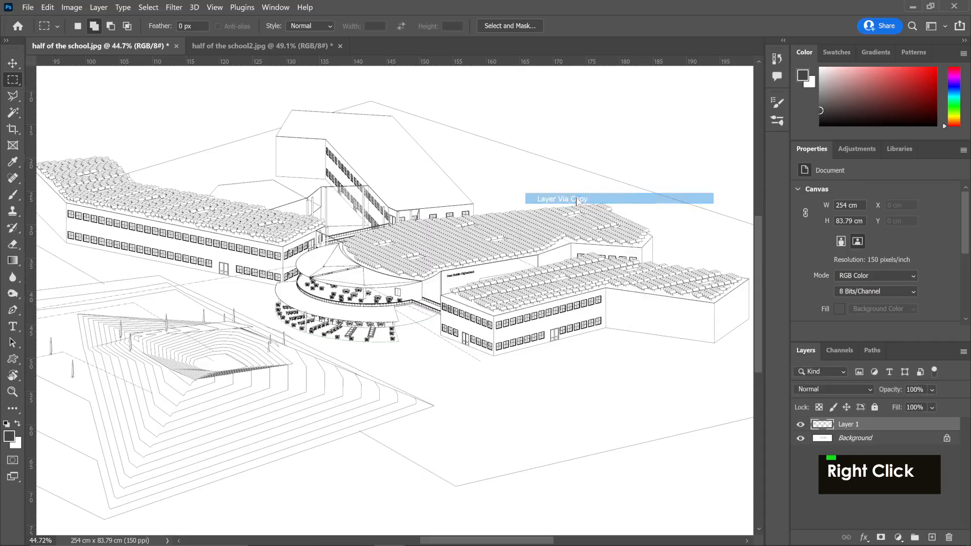
# - Copy a second portrait area of the Background, around the round terrace and the stepped amphitheatre, to a new layer, and select Layer 1
pyautogui.click(883, 439)
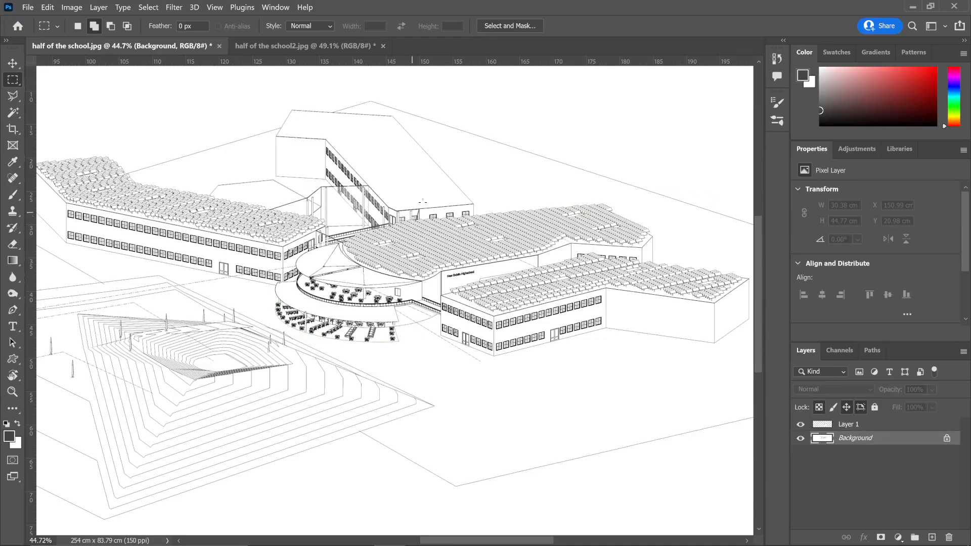
pyautogui.moveTo(430, 189); pyautogui.dragTo(225, 488)
pyautogui.rightClick(314, 150)
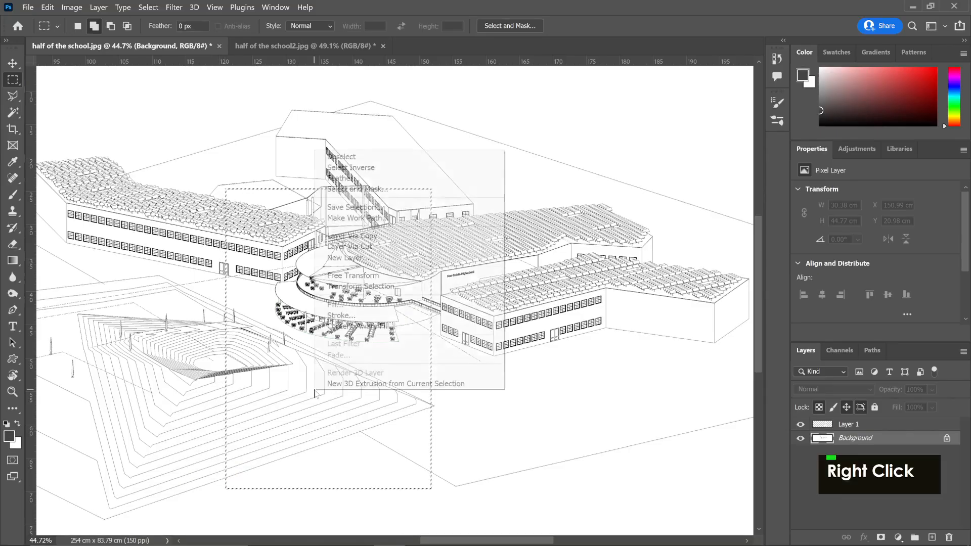
pyautogui.click(373, 236)
pyautogui.click(874, 427)
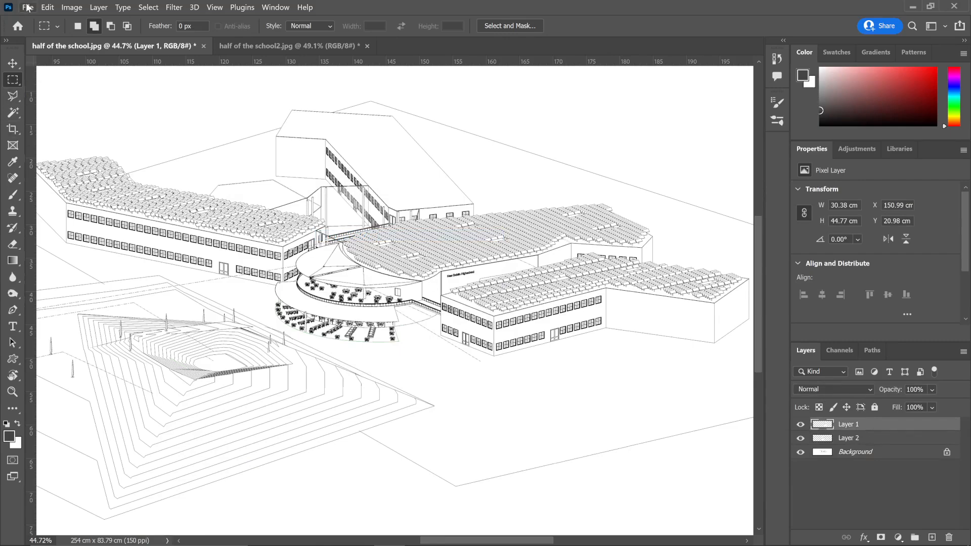
# - Create a new document from the recent 2000 x 2000 px at 300 ppi preset
pyautogui.click(28, 8)
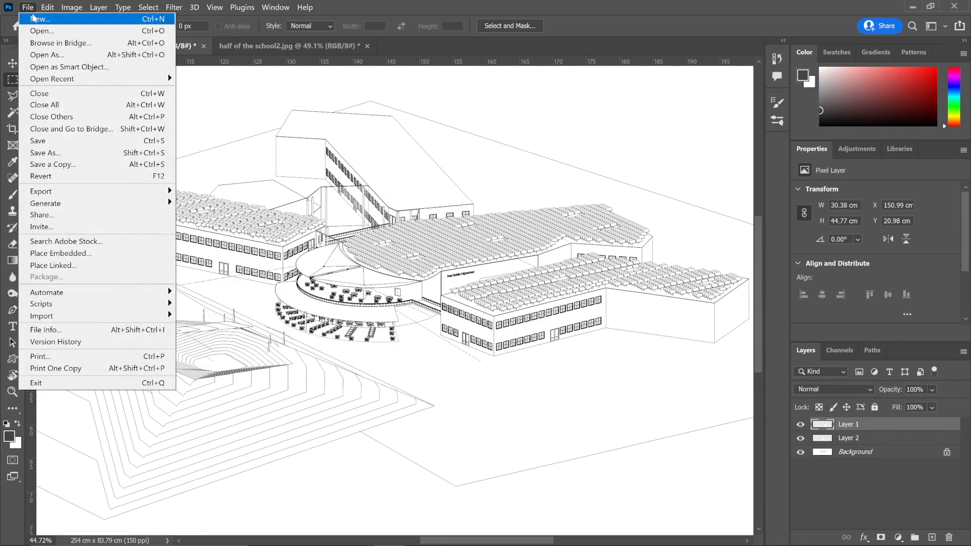
pyautogui.click(33, 19)
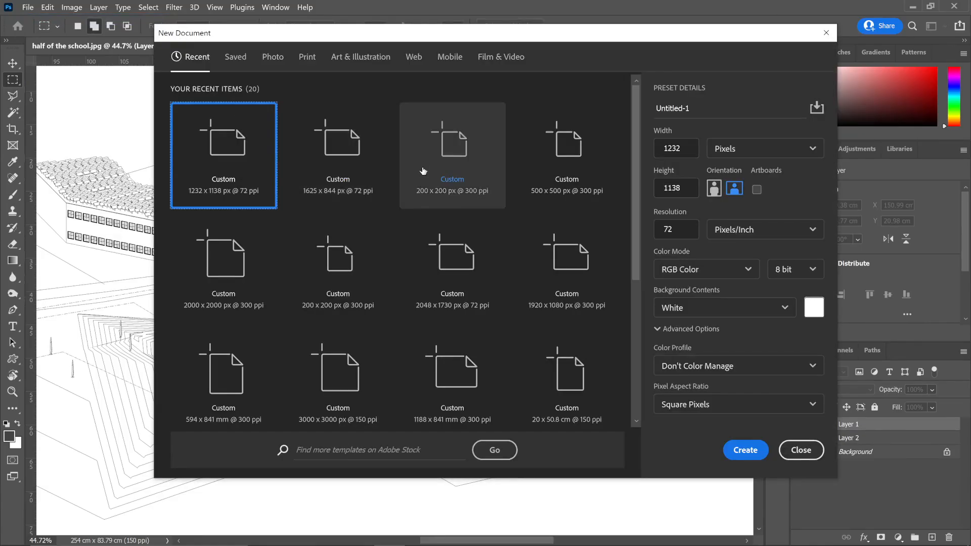
pyautogui.click(240, 288)
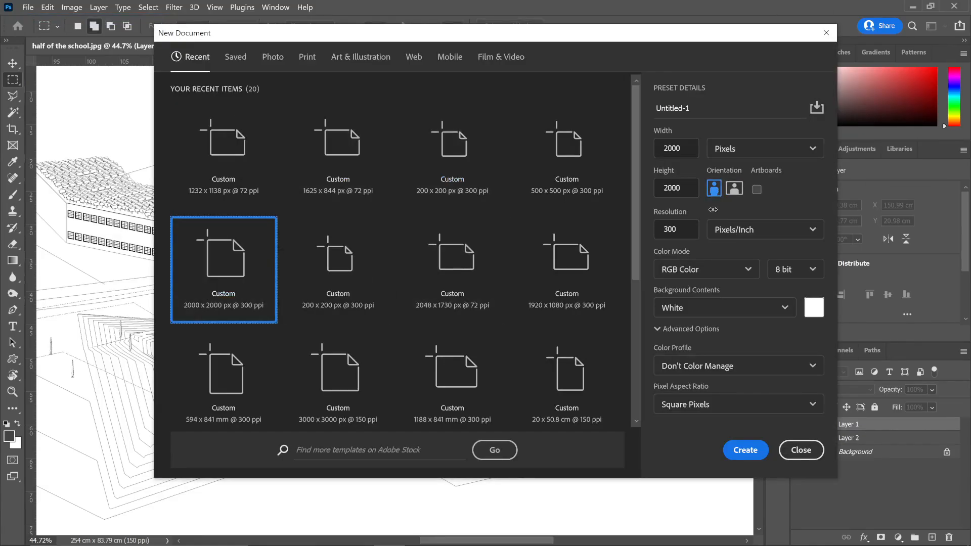
pyautogui.click(741, 449)
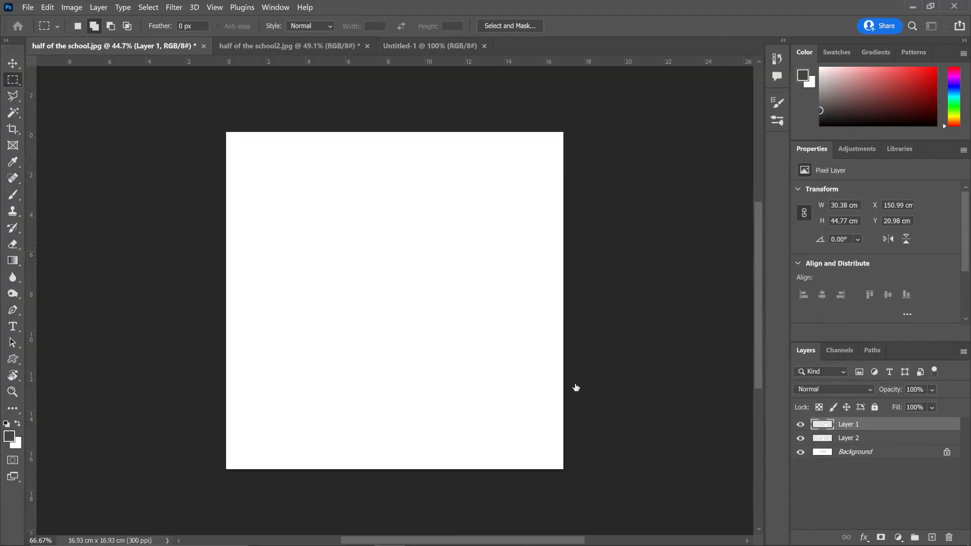
# - Extend the blank canvas to the right with the Crop tool to about 55.69 cm wide
pyautogui.click(13, 130)
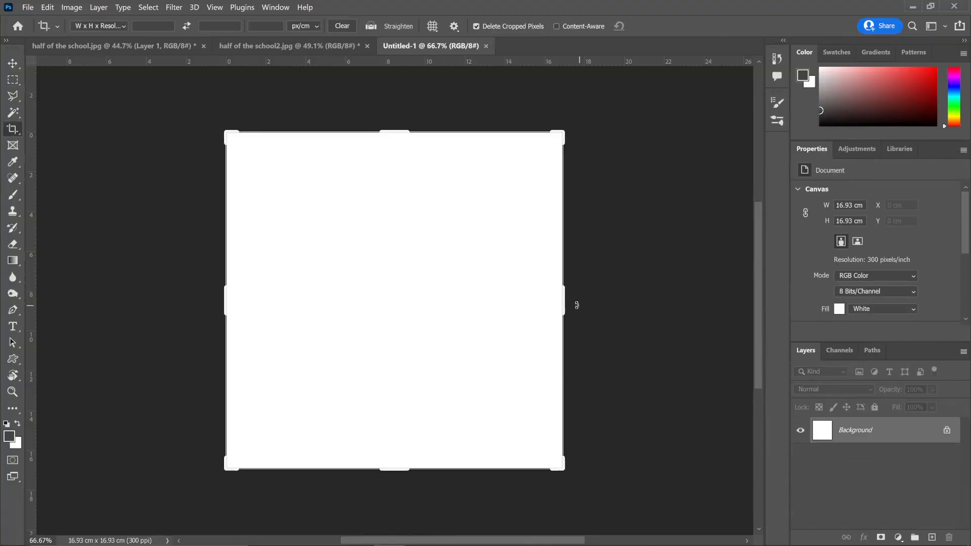
pyautogui.moveTo(567, 302); pyautogui.dragTo(771, 315)
pyautogui.press('Return')
pyautogui.keyDown('ctrl'); pyautogui.scroll(1, 521, 295); pyautogui.keyUp('ctrl')
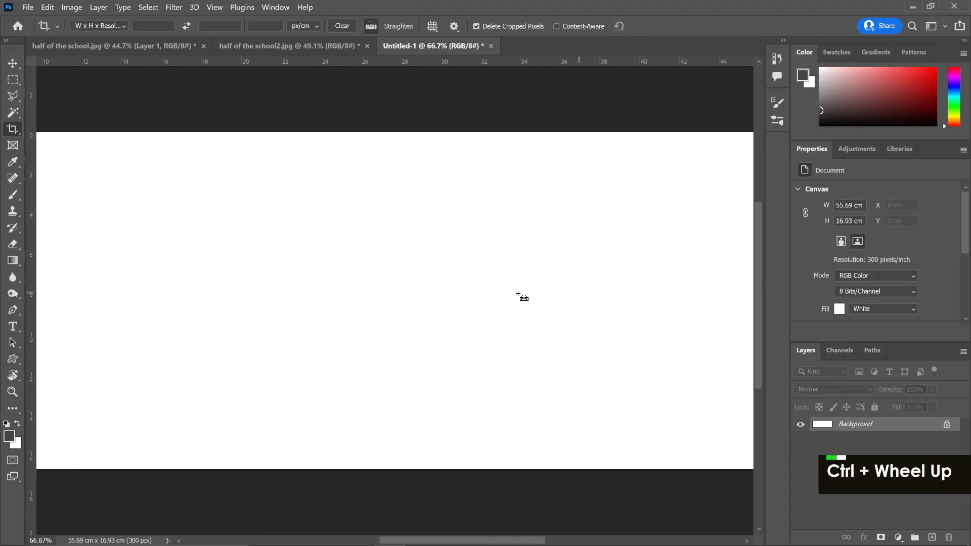
pyautogui.keyDown('alt'); pyautogui.scroll(-2, 515, 295); pyautogui.keyUp('alt')
pyautogui.keyDown('alt'); pyautogui.scroll(-2, 488, 285); pyautogui.keyUp('alt')
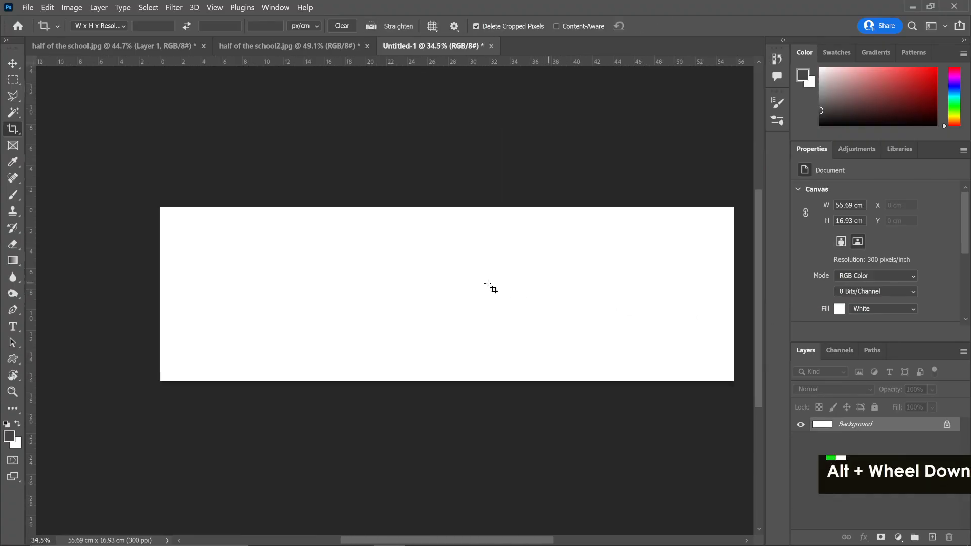
# - Crop the right side of the blank canvas back to a width of about 40.58 cm
pyautogui.keyDown('ctrl'); pyautogui.scroll(-1, 488, 285); pyautogui.keyUp('ctrl')
pyautogui.click(8, 133)
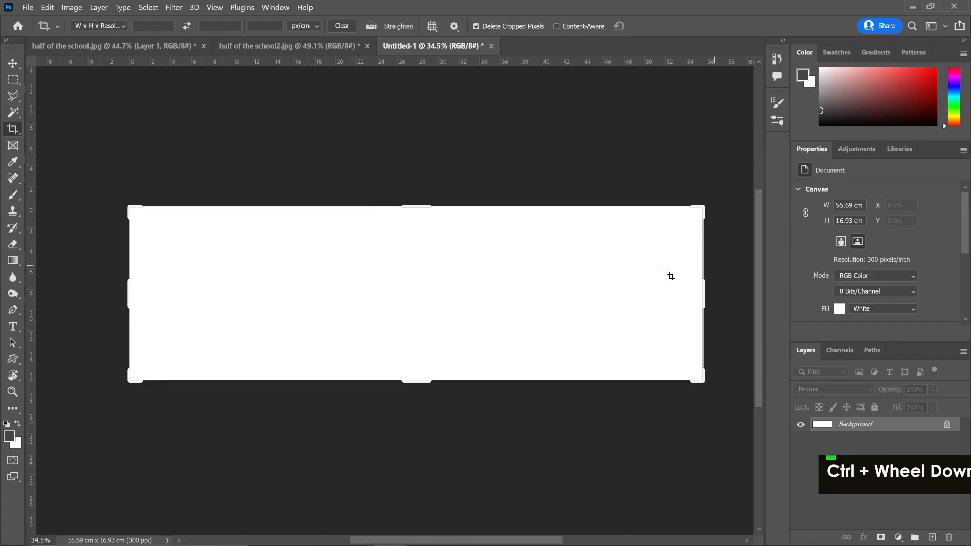
pyautogui.moveTo(704, 288); pyautogui.dragTo(627, 291)
pyautogui.press('Return')
pyautogui.scroll(1, 632, 296)
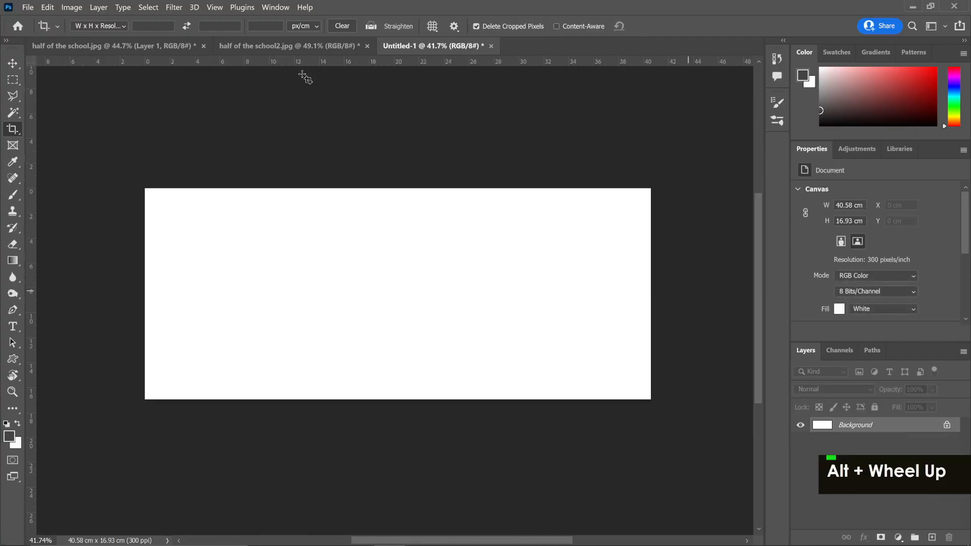
# - Copy the whole cropped image of half of the school2.jpg and paste it into the new document
pyautogui.click(284, 46)
pyautogui.hotkey('ctrl', 'a')
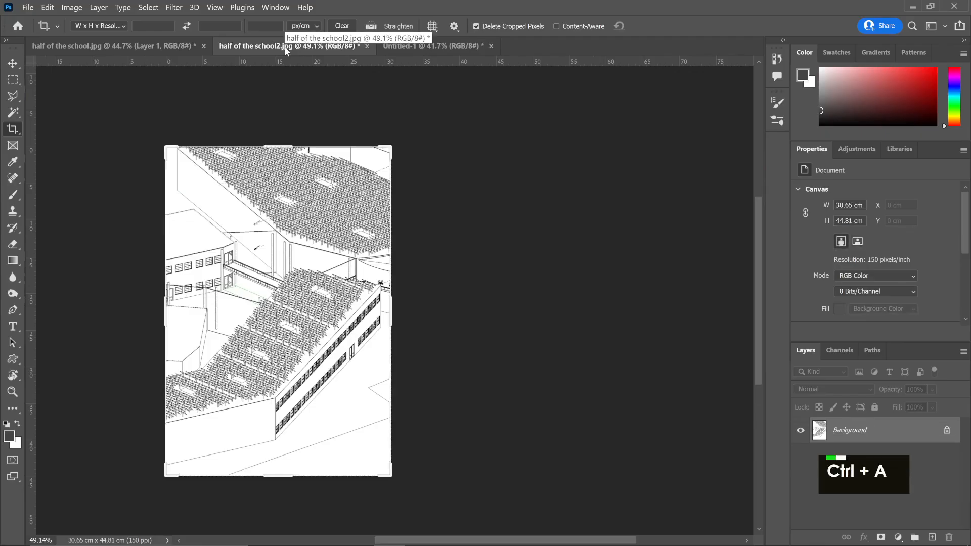
pyautogui.hotkey('ctrl', 'c')
pyautogui.click(408, 52)
pyautogui.hotkey('ctrl', 'v')
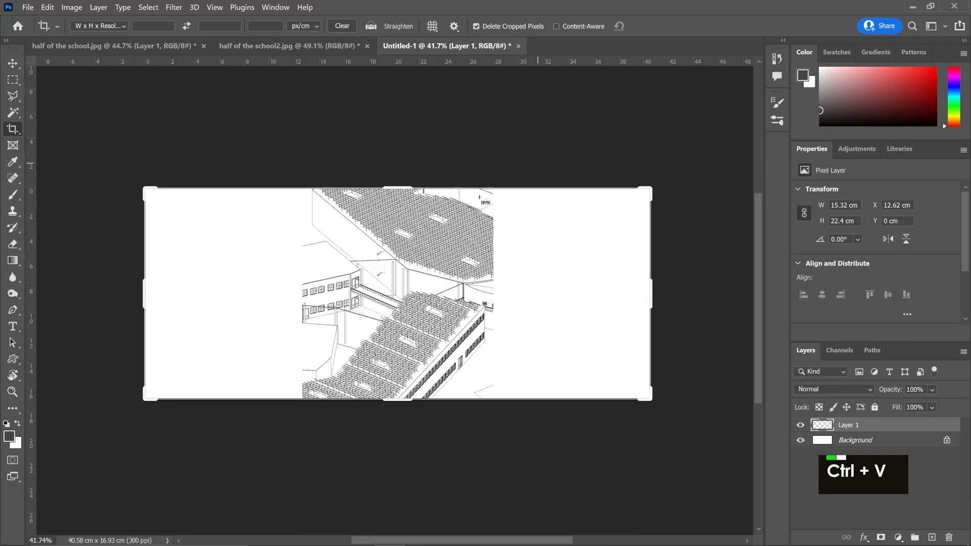
# - Enlarge the new document's canvas on all sides around the pasted drawing to about 53.64 x 27.68 cm
pyautogui.moveTo(402, 396); pyautogui.dragTo(402, 440)
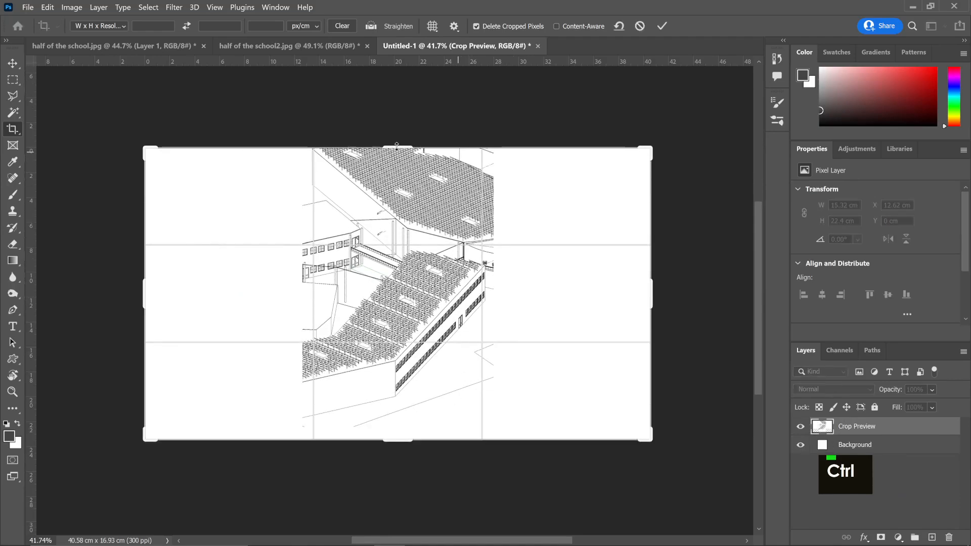
pyautogui.moveTo(397, 147); pyautogui.dragTo(398, 110)
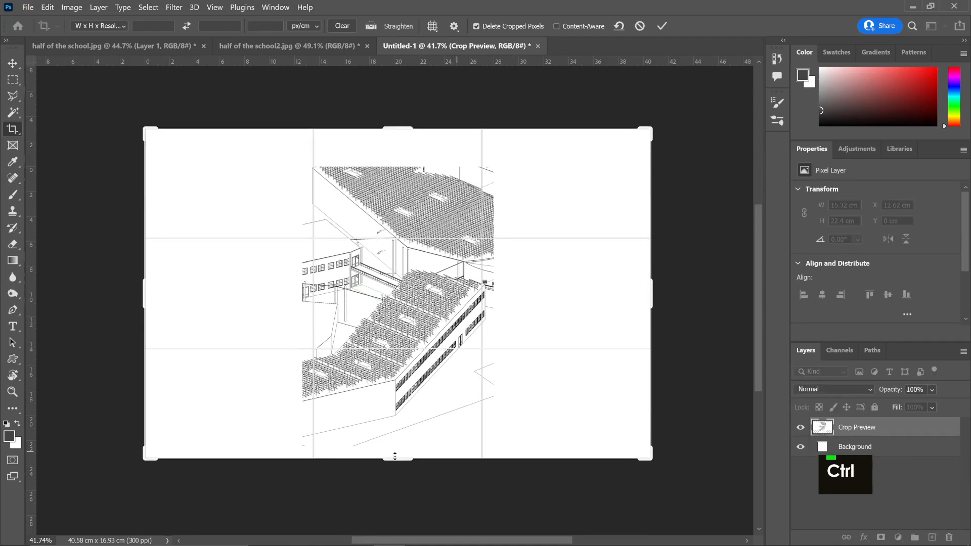
pyautogui.moveTo(395, 456); pyautogui.dragTo(396, 463)
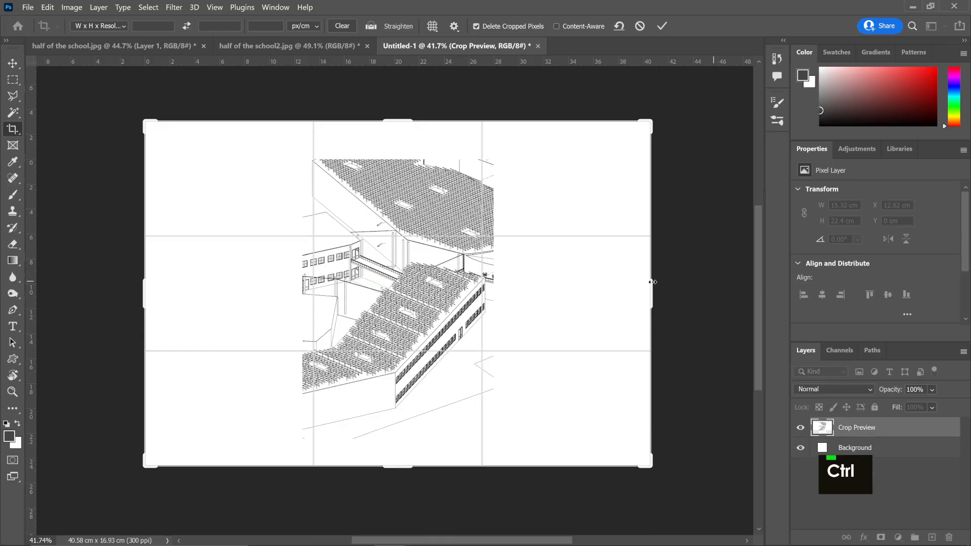
pyautogui.moveTo(652, 281); pyautogui.dragTo(696, 282)
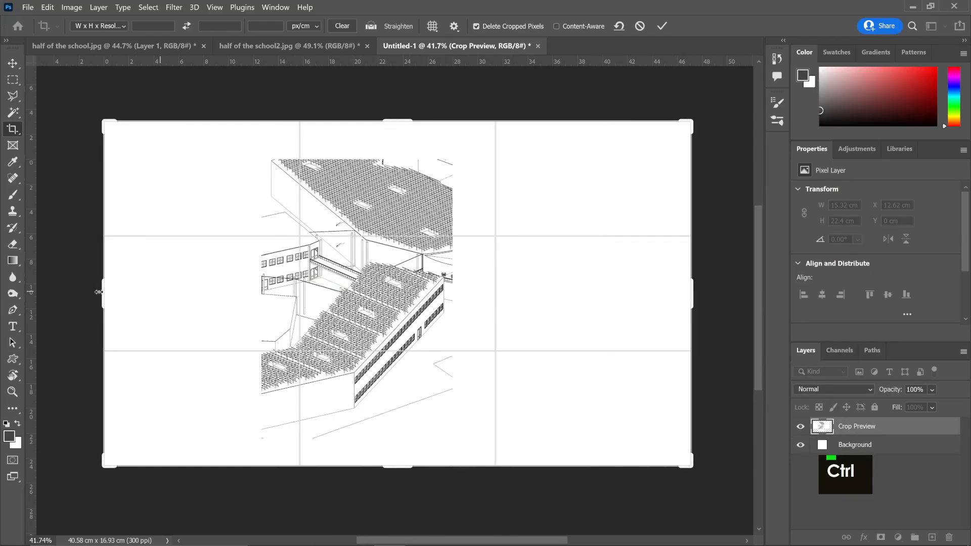
pyautogui.moveTo(99, 292); pyautogui.dragTo(57, 285)
pyautogui.press('Return')
# - Bring Layer 1 of half of the school.jpg into the new document, placing it over the pasted drawing
pyautogui.click(137, 46)
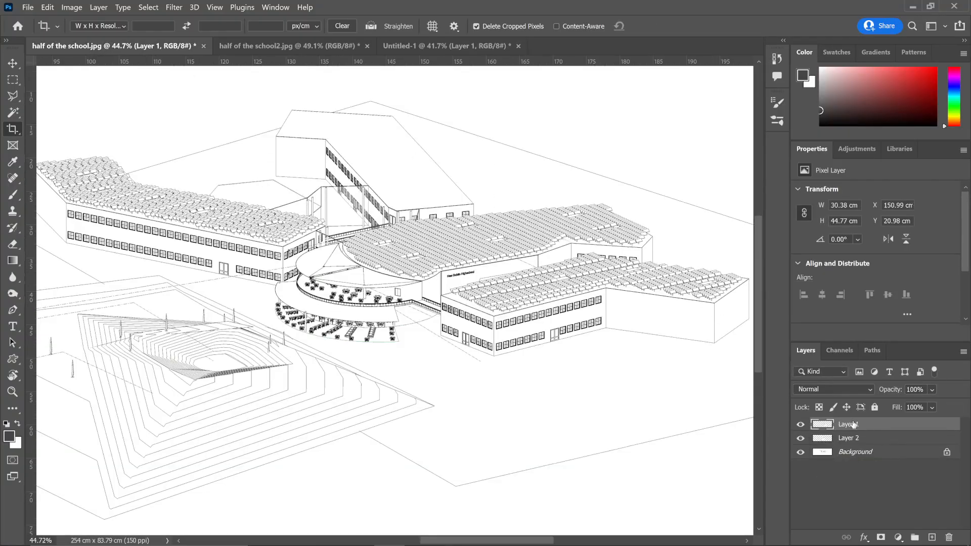
pyautogui.moveTo(853, 424); pyautogui.dragTo(411, 326)
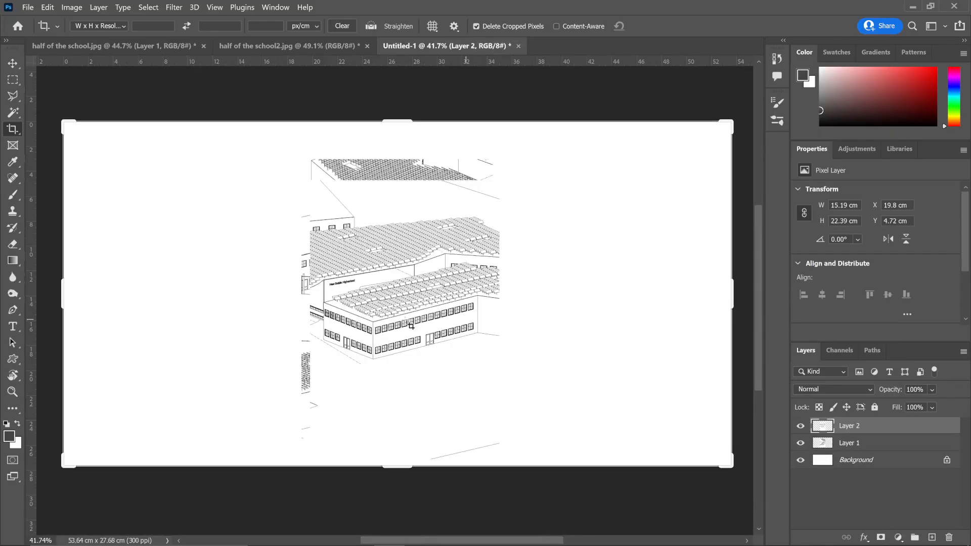
# - Move Layer 2 left of the Layer 1 drawing and bring Layer 2 of half of the school.jpg in to its right
pyautogui.press('v')
pyautogui.moveTo(431, 288); pyautogui.dragTo(226, 269)
pyautogui.press('shift')
pyautogui.click(132, 46)
pyautogui.moveTo(863, 440); pyautogui.dragTo(597, 275)
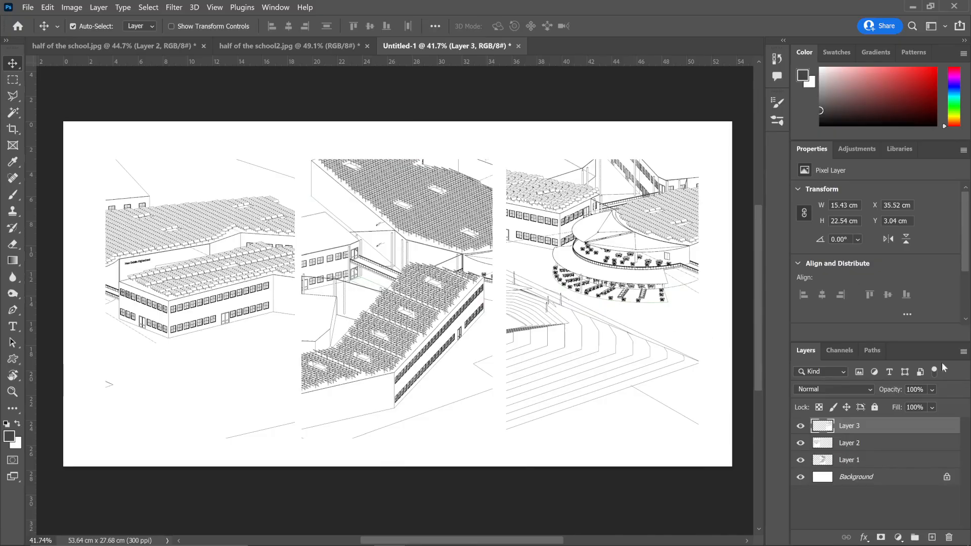
# - Outline Layer 3's drawing with a 6 px outside stroke in dark blue 192e58 at 100% opacity, following the layer's pixel boundary
pyautogui.press('ctrl')
pyautogui.keyDown('ctrl'); pyautogui.click(824, 429); pyautogui.keyUp('ctrl')
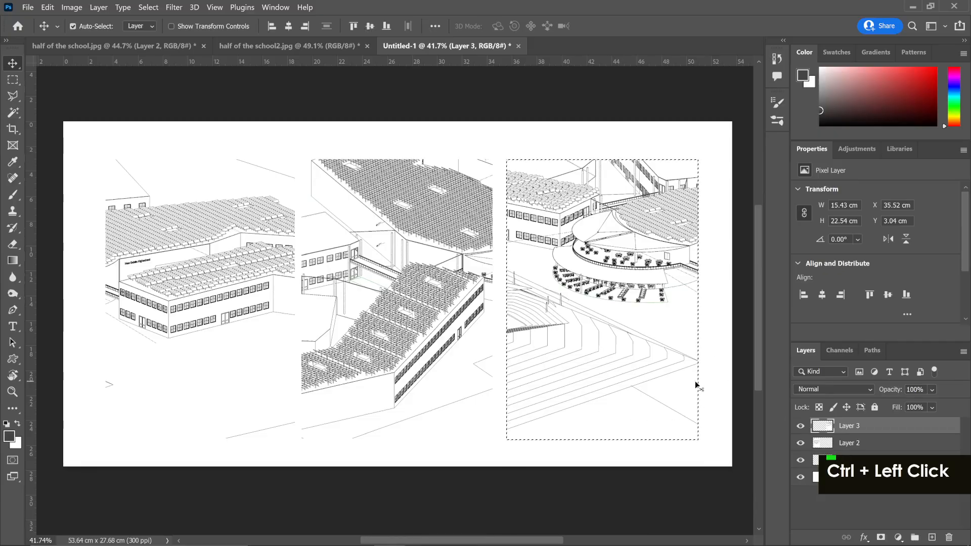
pyautogui.press('m')
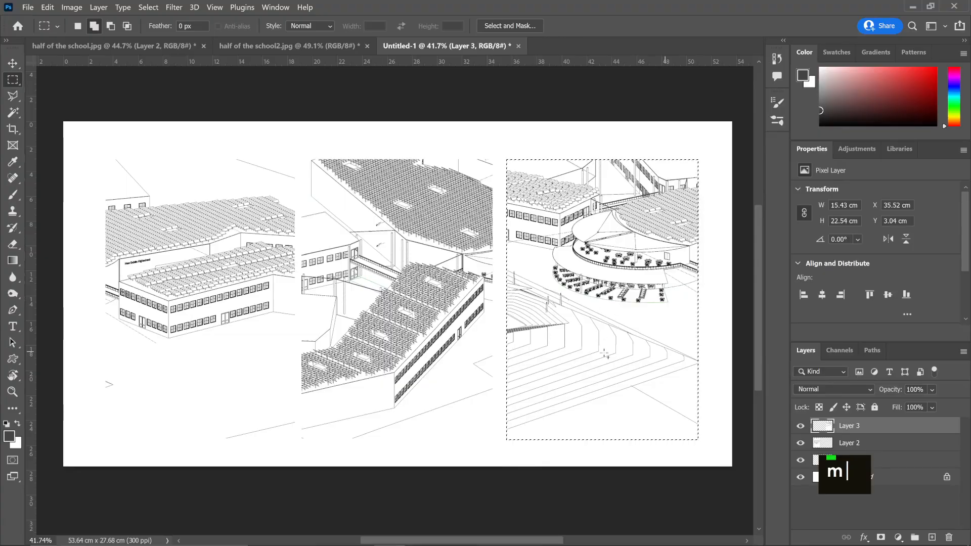
pyautogui.rightClick(605, 354)
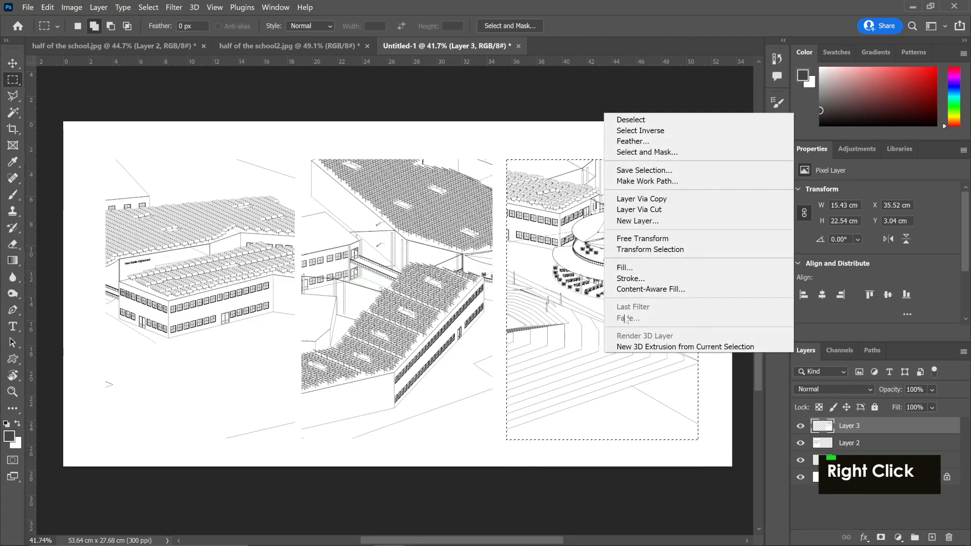
pyautogui.click(631, 278)
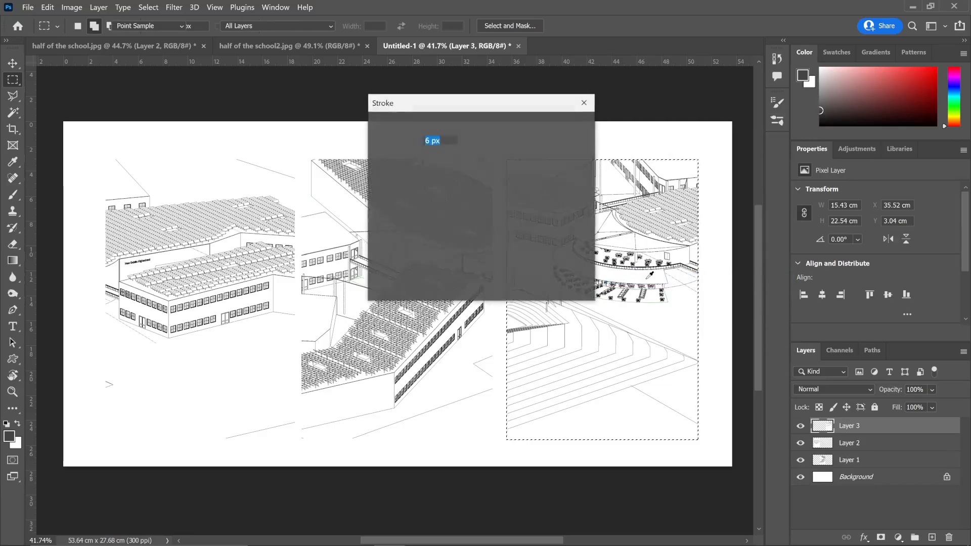
pyautogui.click(431, 161)
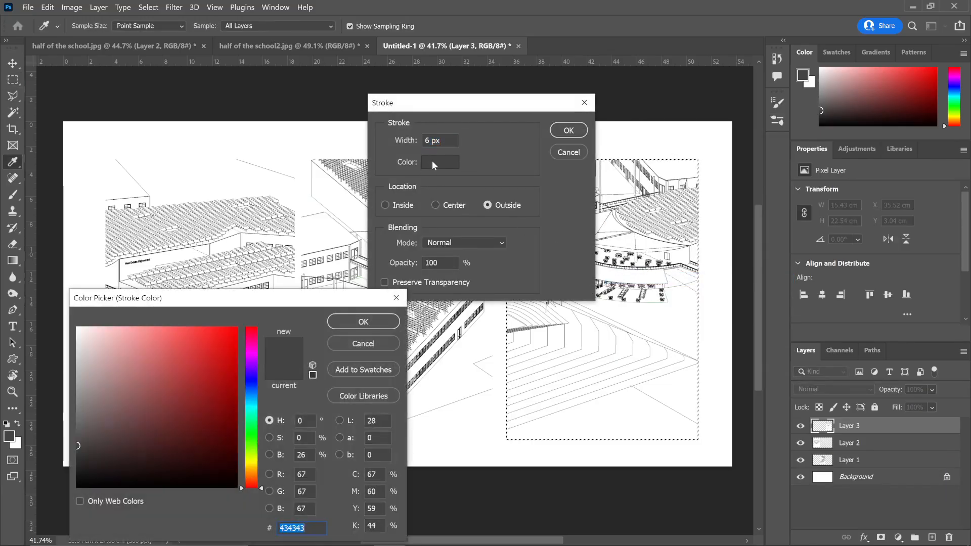
pyautogui.click(251, 390)
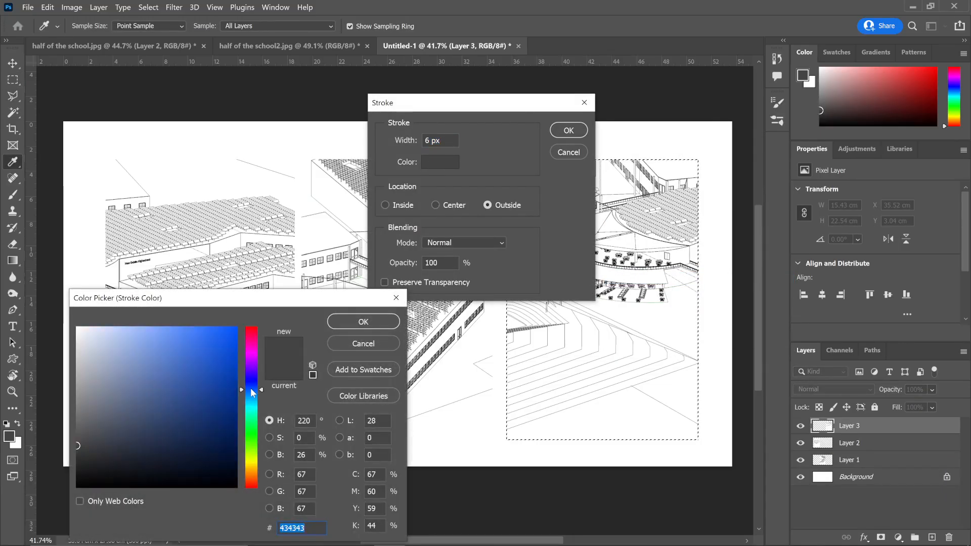
pyautogui.click(191, 413)
pyautogui.moveTo(192, 425); pyautogui.dragTo(192, 435)
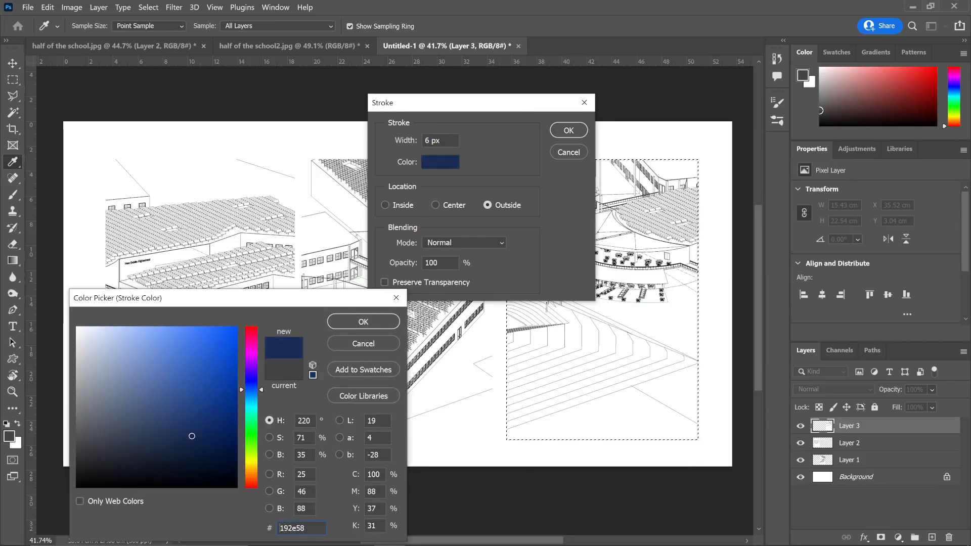
pyautogui.press('Return')
pyautogui.press('Return')
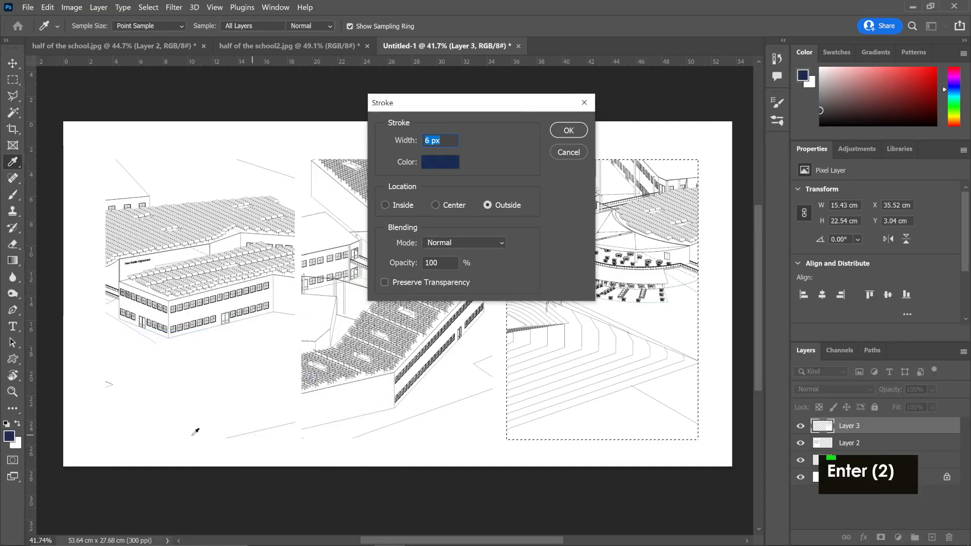
pyautogui.hotkey('ctrl', 'd')
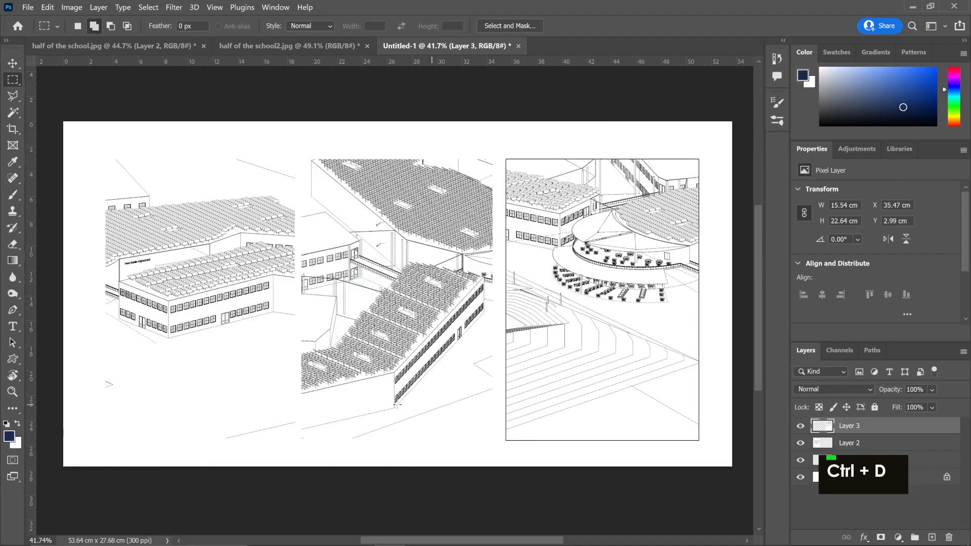
# - Outline Layer 2's drawing with the same 6 px dark blue outside stroke
pyautogui.click(890, 444)
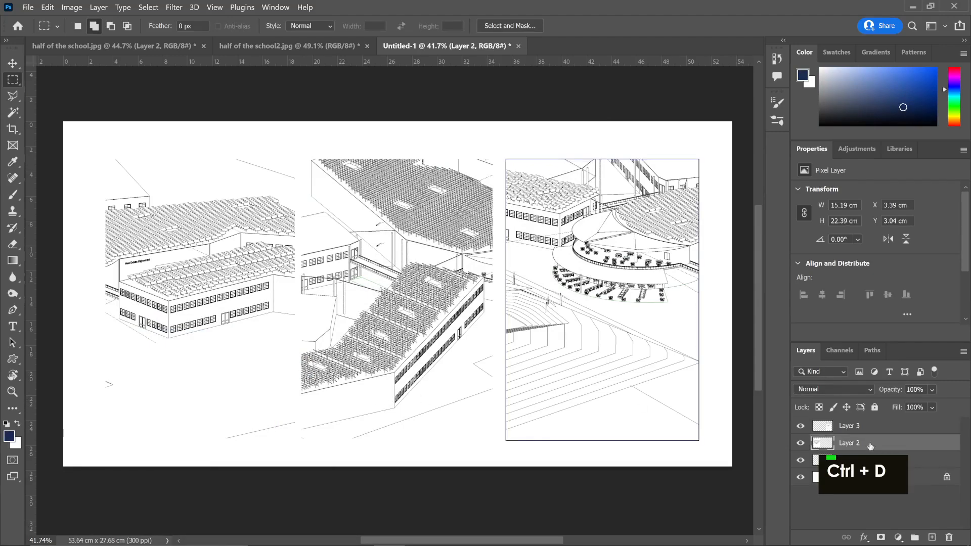
pyautogui.keyDown('ctrl'); pyautogui.click(824, 443); pyautogui.keyUp('ctrl')
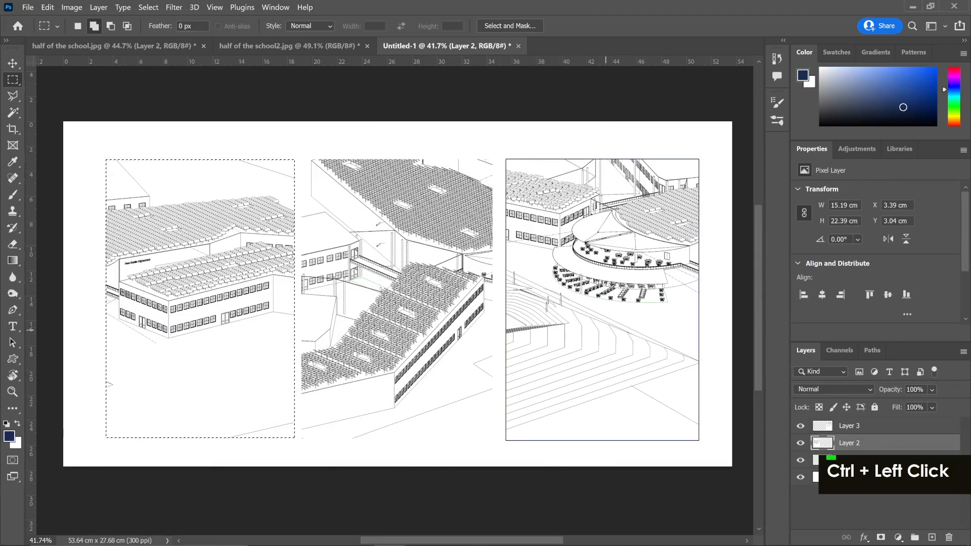
pyautogui.rightClick(352, 267)
pyautogui.press('Return')
pyautogui.press('Return')
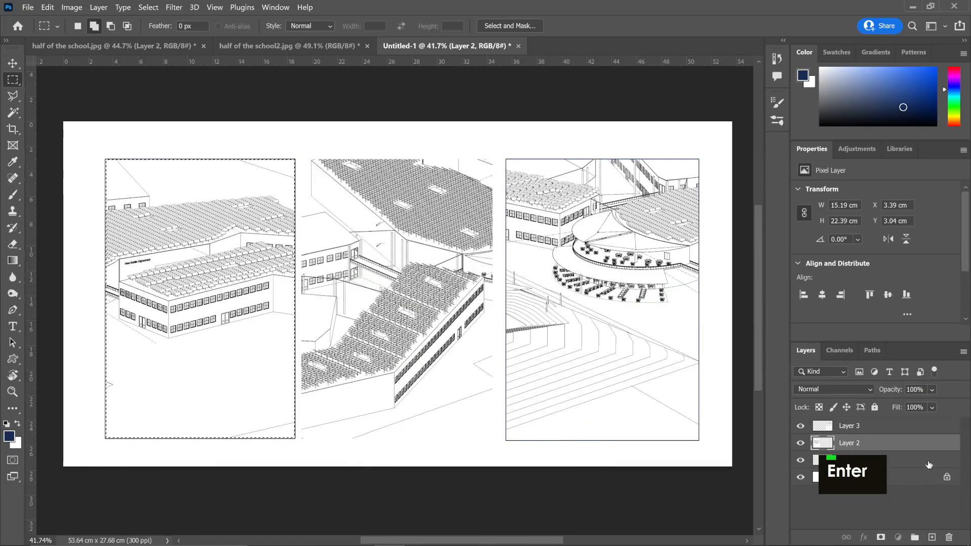
# - Outline Layer 1's drawing with the same 6 px dark blue outside stroke and clear the selection
pyautogui.click(890, 460)
pyautogui.keyDown('ctrl'); pyautogui.click(823, 461); pyautogui.keyUp('ctrl')
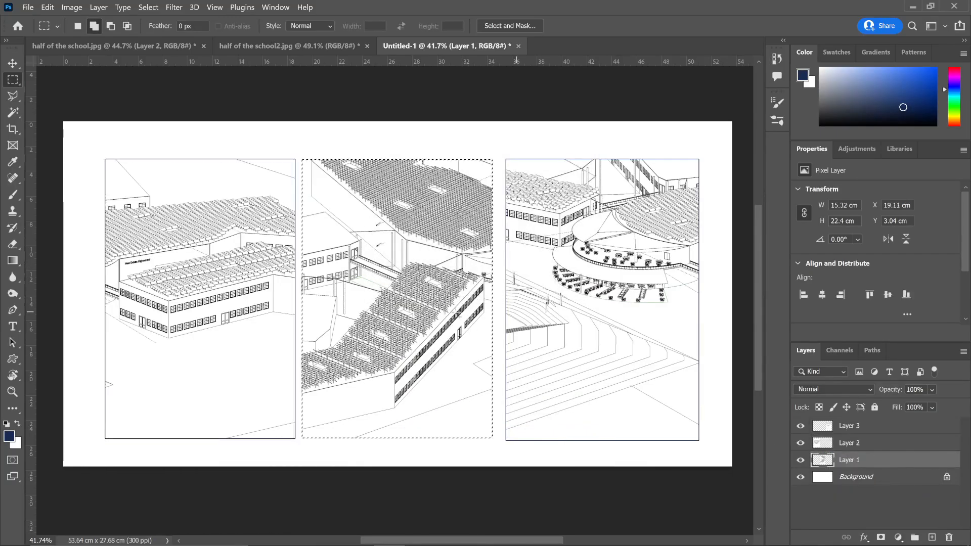
pyautogui.rightClick(476, 241)
pyautogui.press('Return')
pyautogui.press('Return')
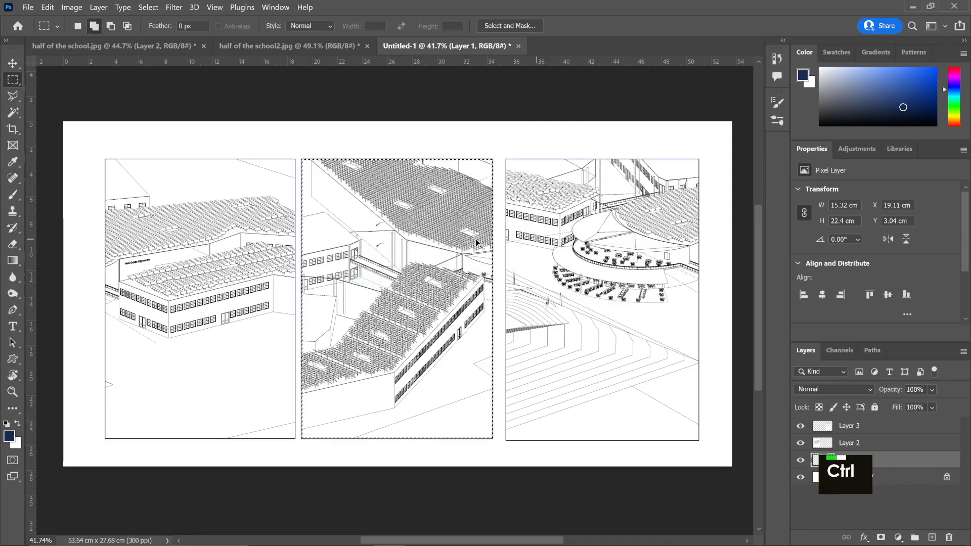
pyautogui.hotkey('ctrl', 'd')
# - Spread the three outlined drawings horizontally across the canvas with even gaps between them, keeping their top edges aligned
pyautogui.press('v')
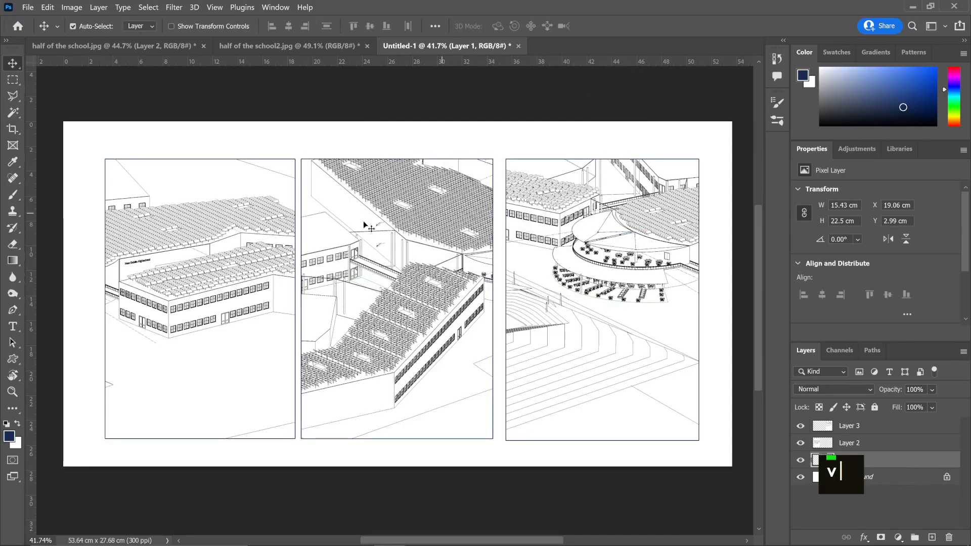
pyautogui.moveTo(251, 268); pyautogui.dragTo(236, 268)
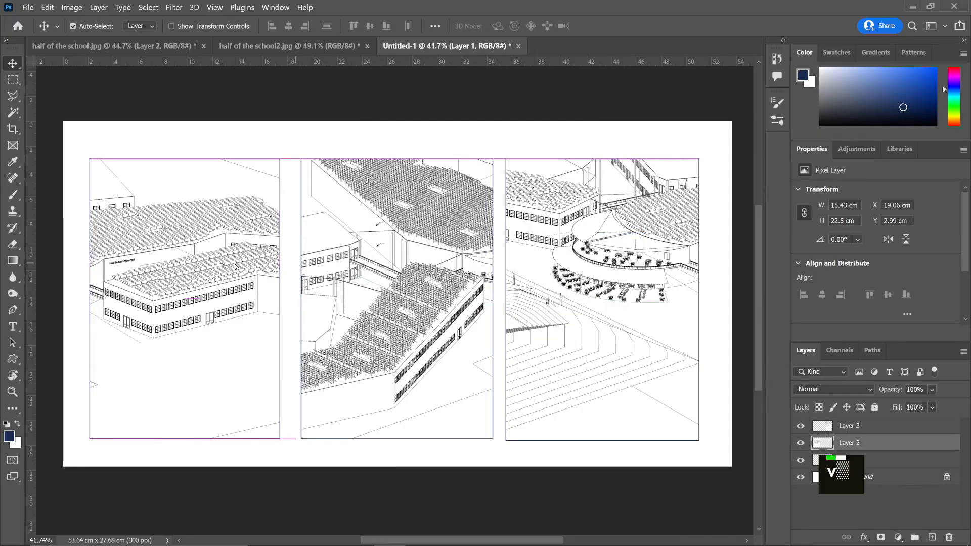
pyautogui.moveTo(397, 261); pyautogui.dragTo(392, 260)
pyautogui.moveTo(592, 244); pyautogui.dragTo(603, 245)
pyautogui.moveTo(390, 246); pyautogui.dragTo(398, 246)
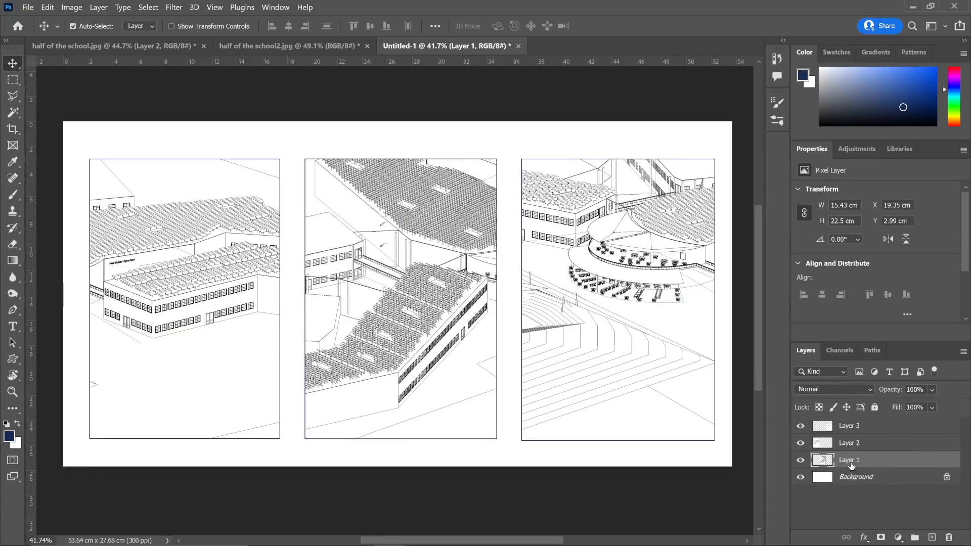
# - Rename Layer 2, which holds the leftmost drawing, as left
pyautogui.click(243, 273)
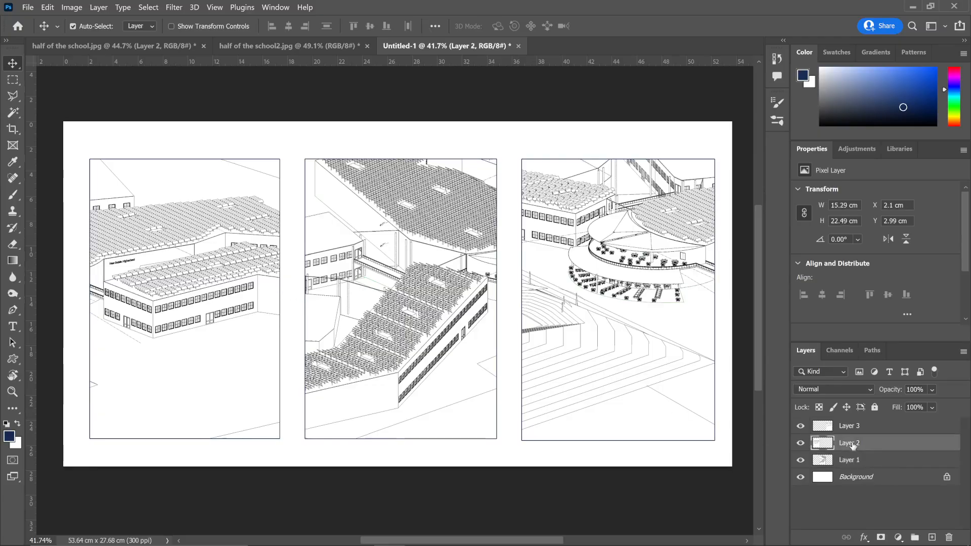
pyautogui.doubleClick(853, 444)
pyautogui.write('lef')
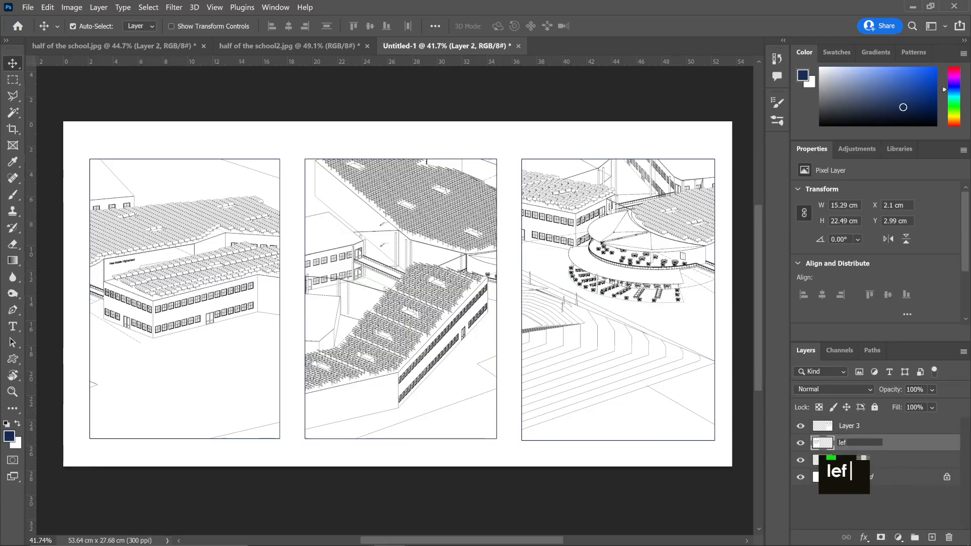
pyautogui.write('t')
pyautogui.press('Return')
# - Rename Layer 1 as middle and Layer 3 as right
pyautogui.doubleClick(845, 461)
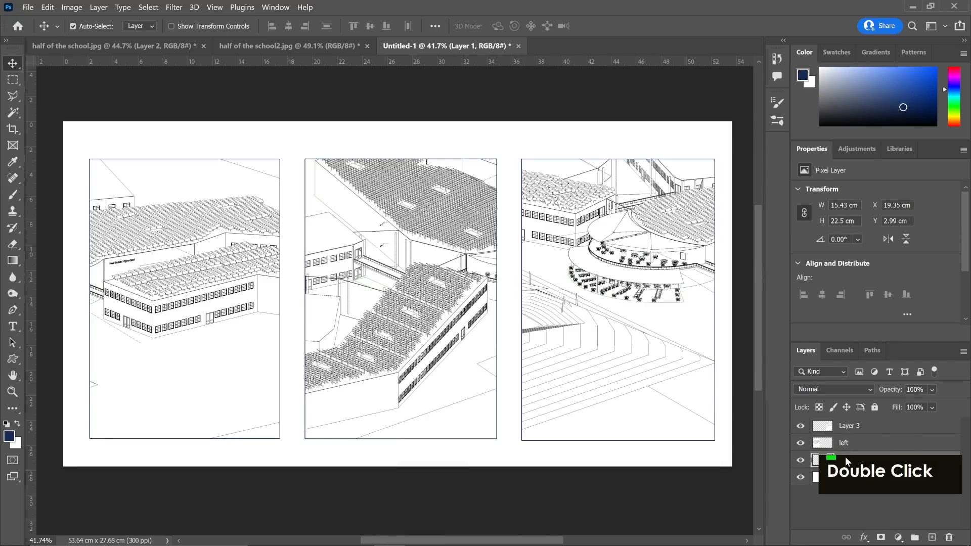
pyautogui.write('middle')
pyautogui.press('Return')
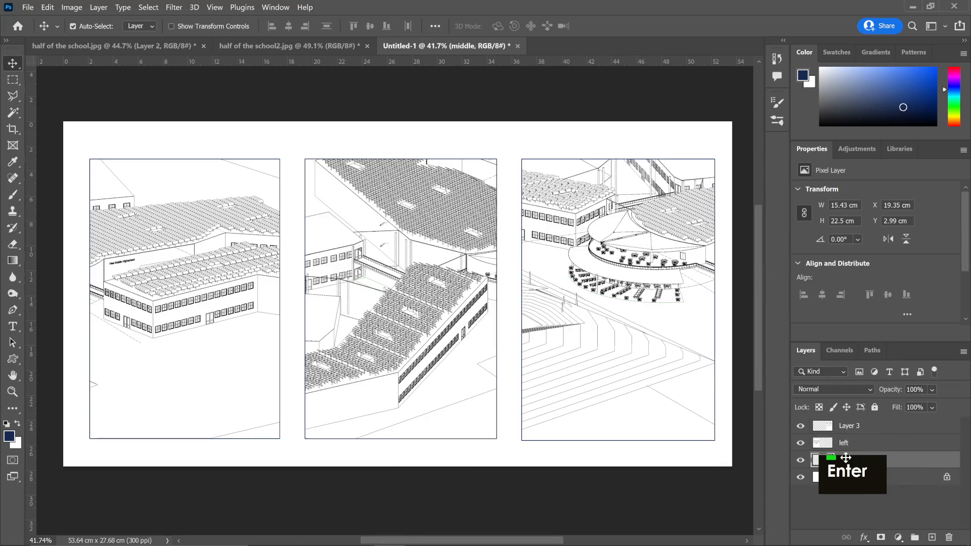
pyautogui.doubleClick(862, 426)
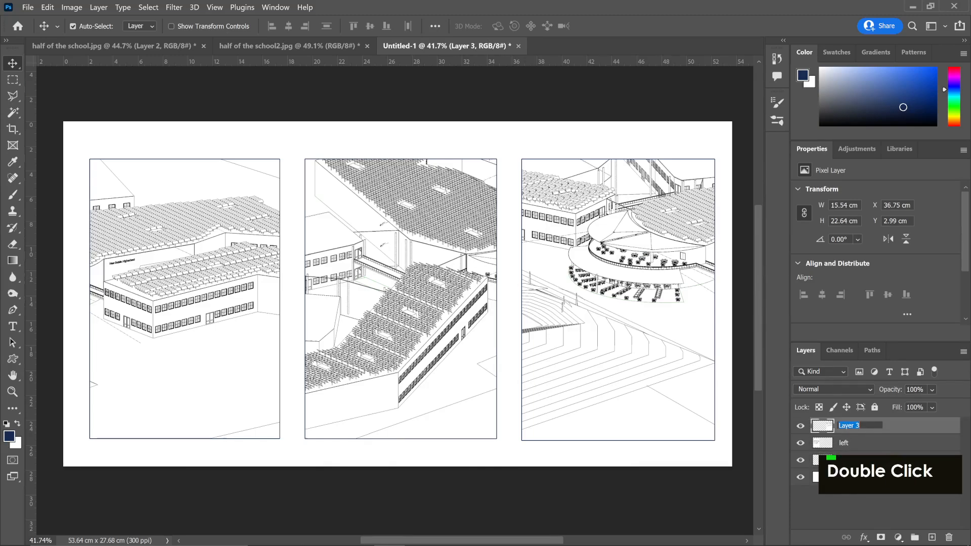
pyautogui.write('right')
pyautogui.press('Return')
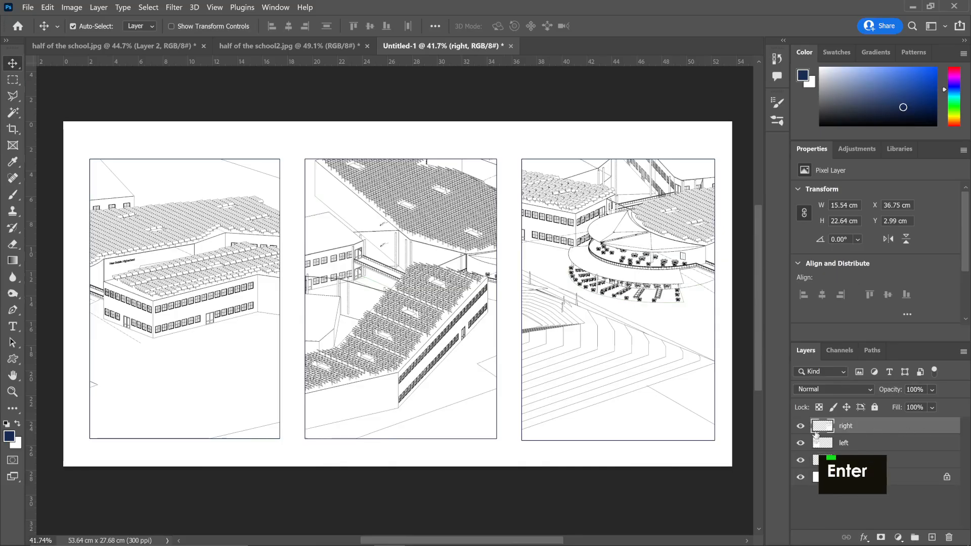
# - Color-label the drawing layers: Yellow for right, Red for left and Green for middle
pyautogui.rightClick(815, 434)
pyautogui.click(822, 389)
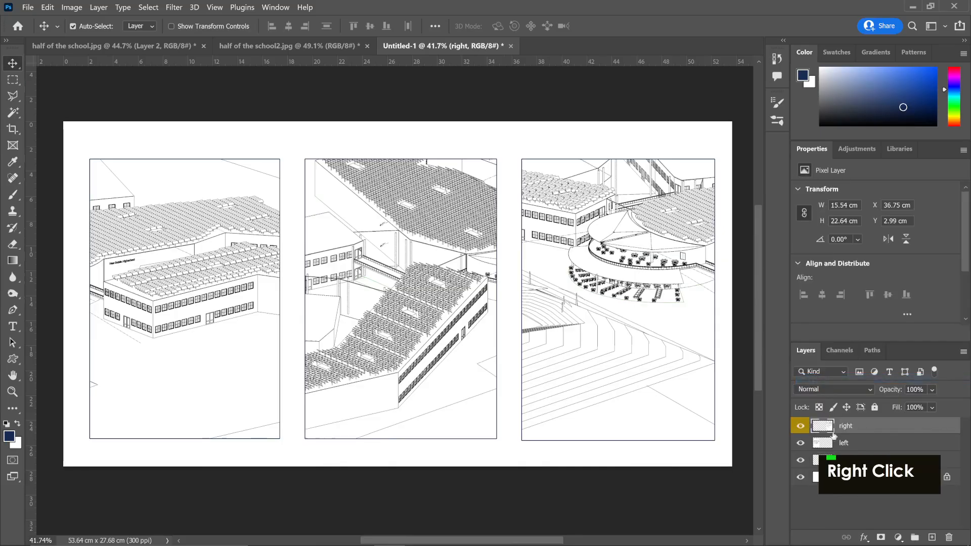
pyautogui.rightClick(831, 446)
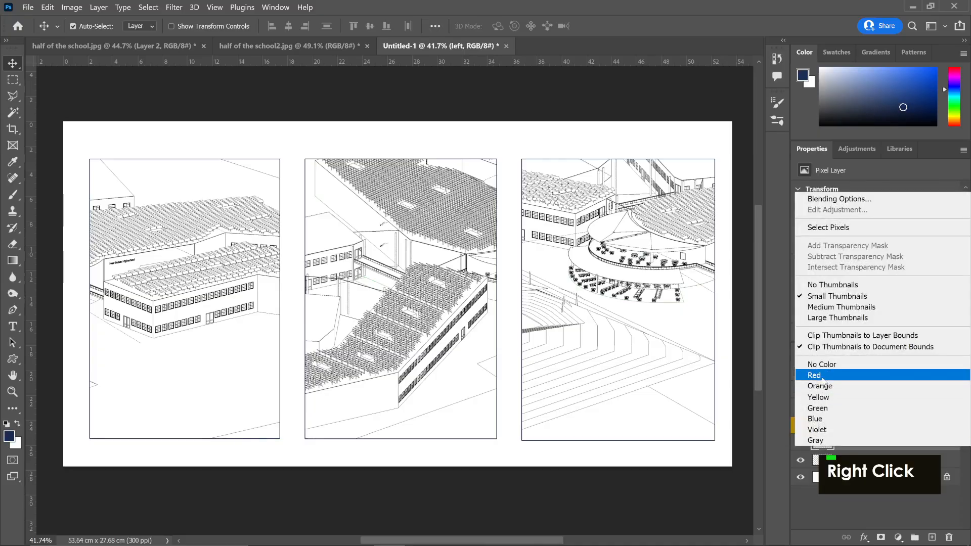
pyautogui.click(823, 380)
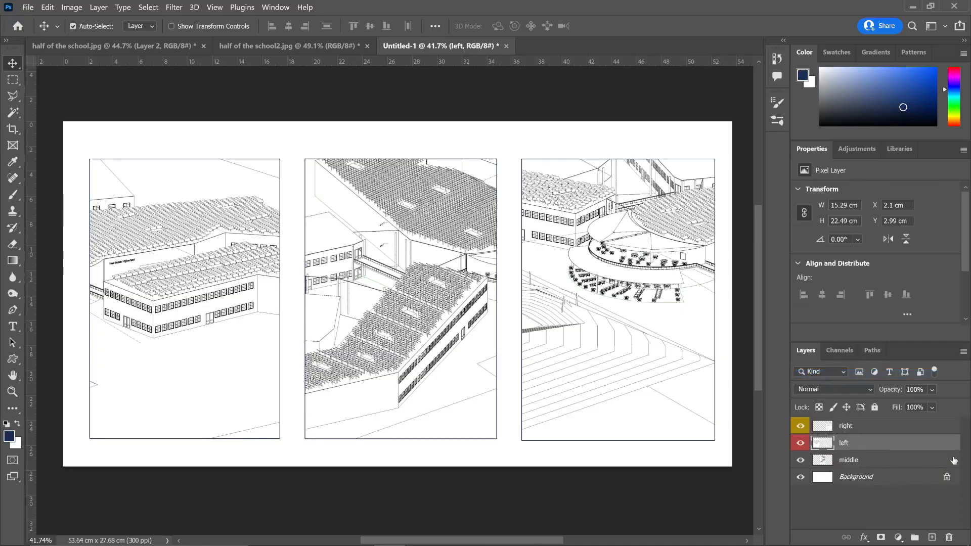
pyautogui.click(860, 460)
pyautogui.rightClick(814, 463)
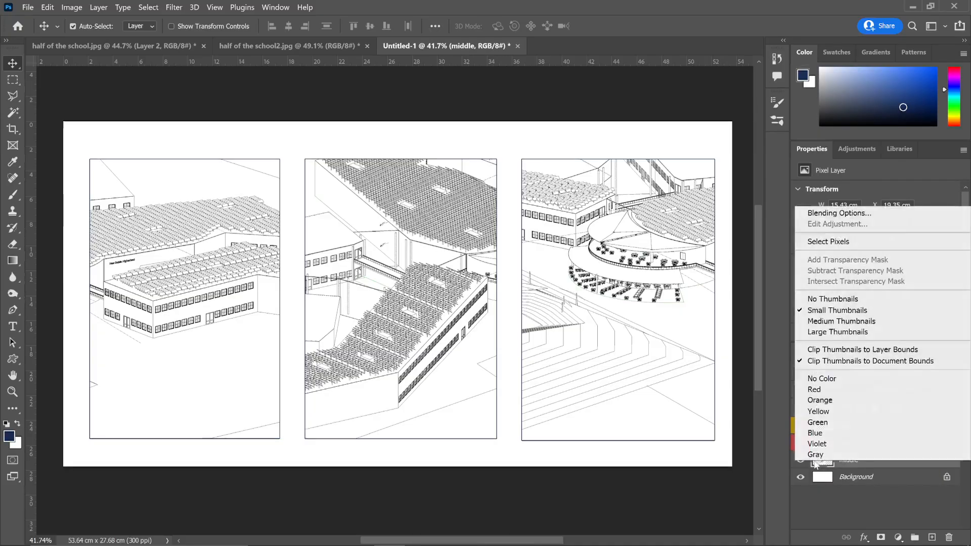
pyautogui.click(822, 424)
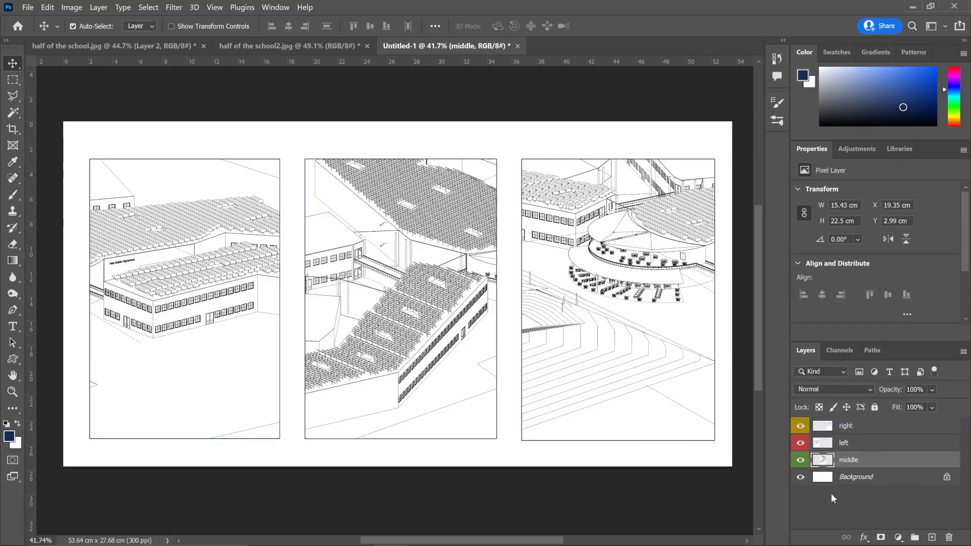
# - Create a new layer above the right layer and name it frame
pyautogui.click(865, 428)
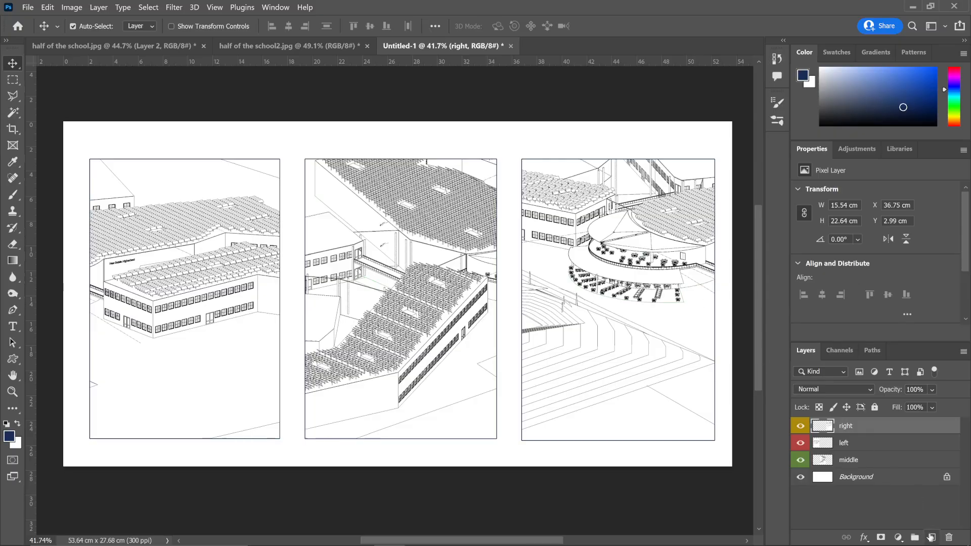
pyautogui.click(931, 538)
pyautogui.doubleClick(849, 426)
pyautogui.write('frame')
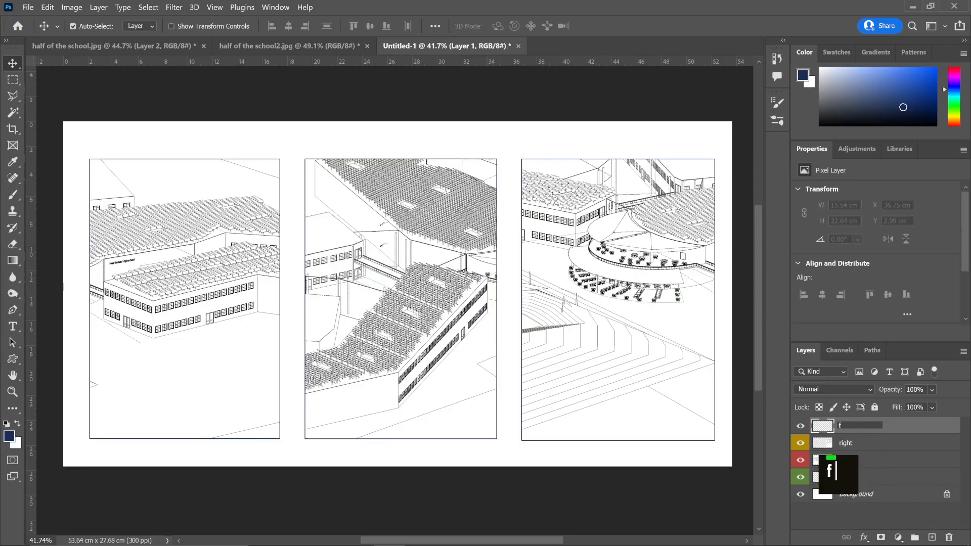
pyautogui.press('Return')
pyautogui.press('m')
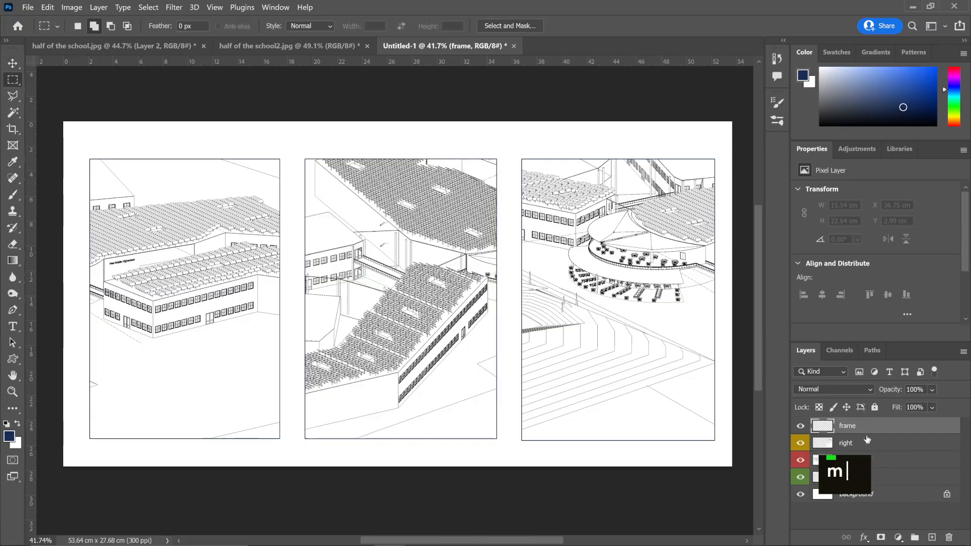
pyautogui.click(867, 441)
pyautogui.click(844, 428)
pyautogui.moveTo(724, 148); pyautogui.dragTo(511, 452)
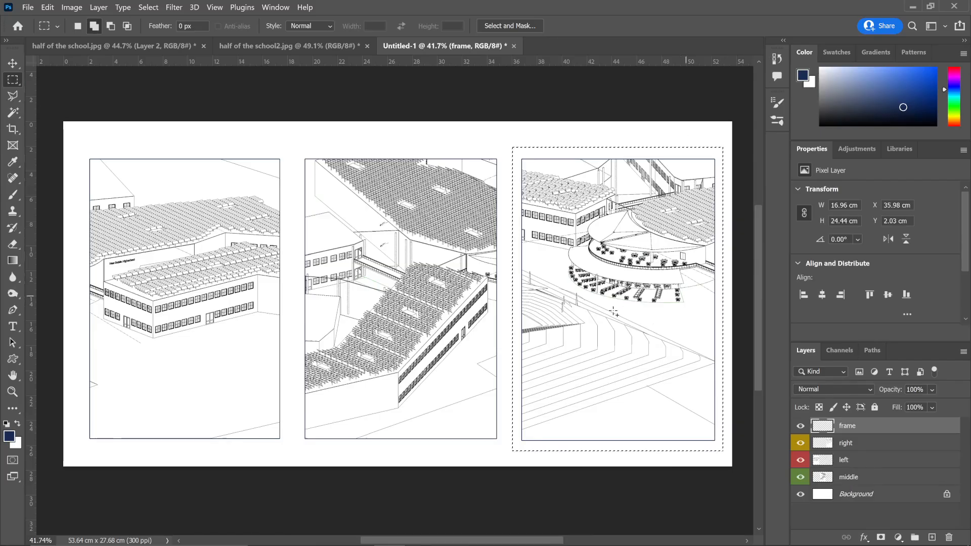
pyautogui.hotkey('ctrl', 'd')
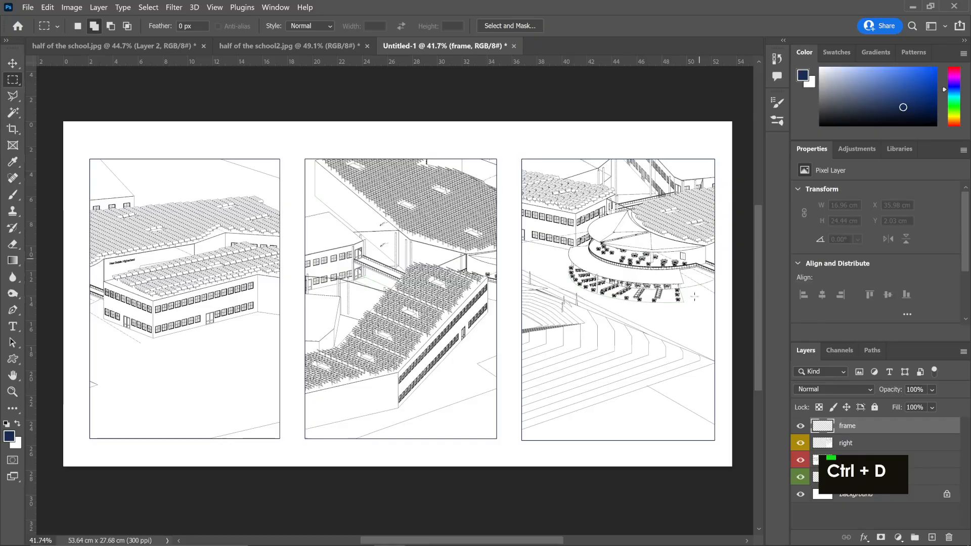
# - Load the right layer's outline as a selection and try to enlarge it evenly around the drawing to about 109% with Transform Selection
pyautogui.click(826, 447)
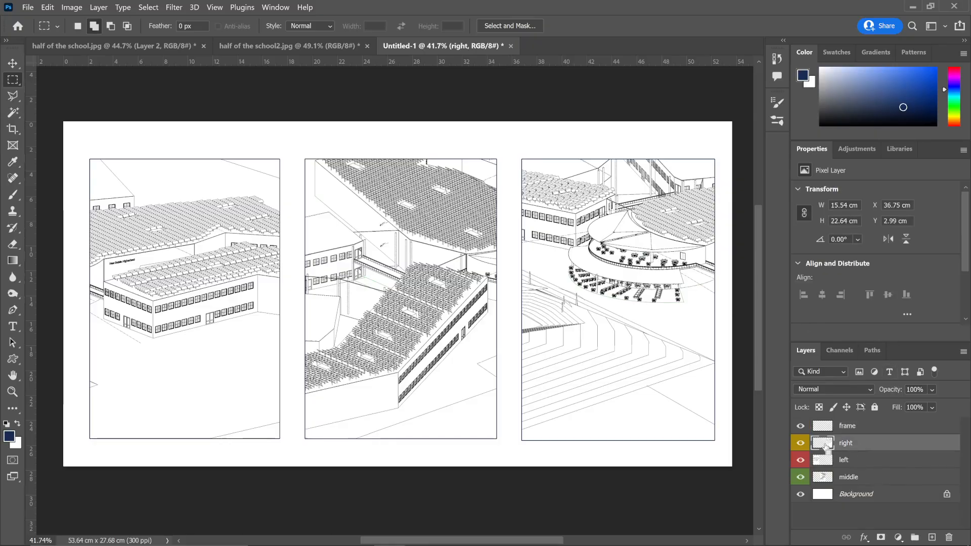
pyautogui.keyDown('ctrl'); pyautogui.click(824, 445); pyautogui.keyUp('ctrl')
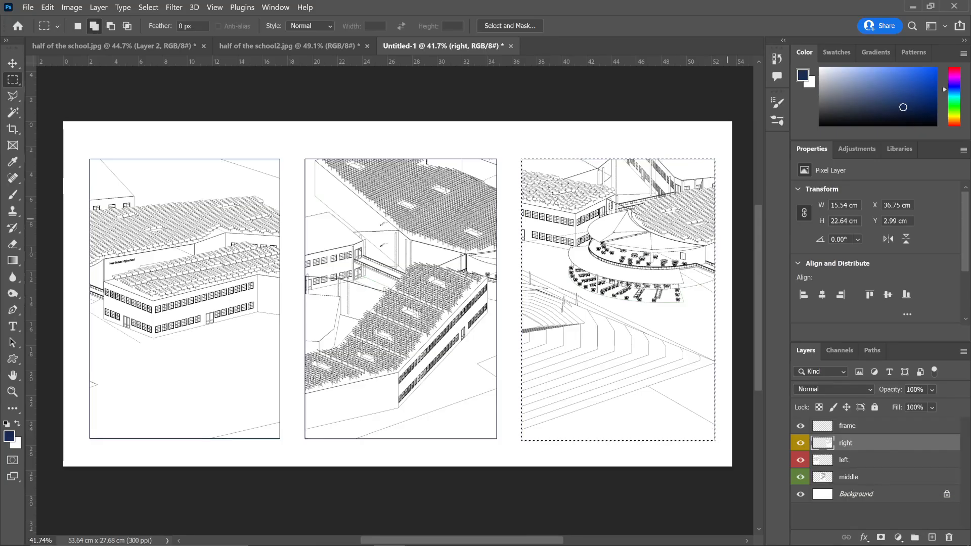
pyautogui.rightClick(634, 213)
pyautogui.press('m')
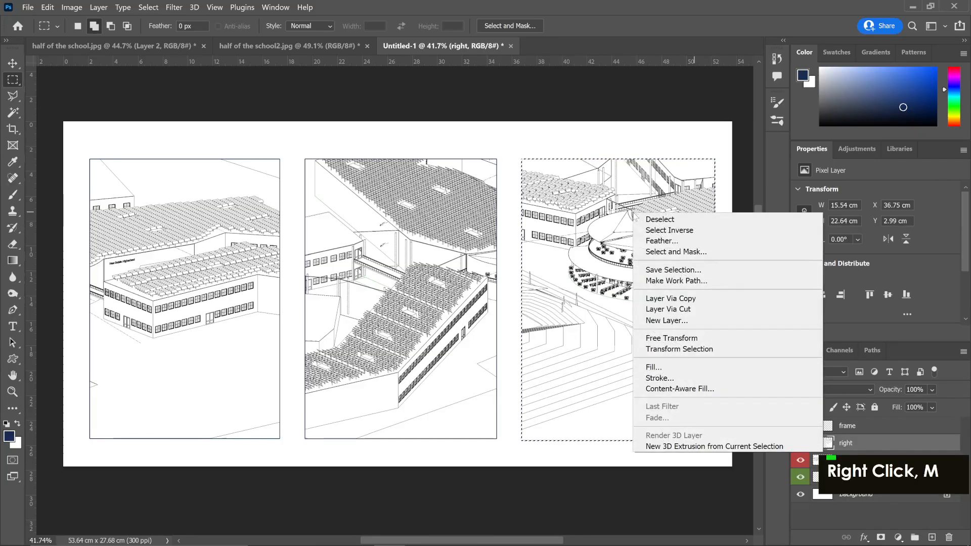
pyautogui.click(679, 349)
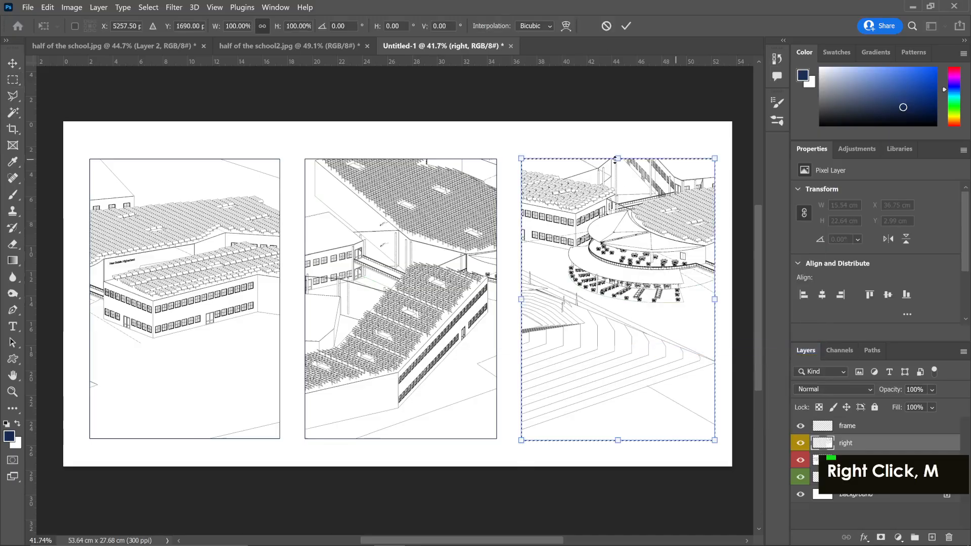
pyautogui.moveTo(615, 160); pyautogui.dragTo(615, 153)
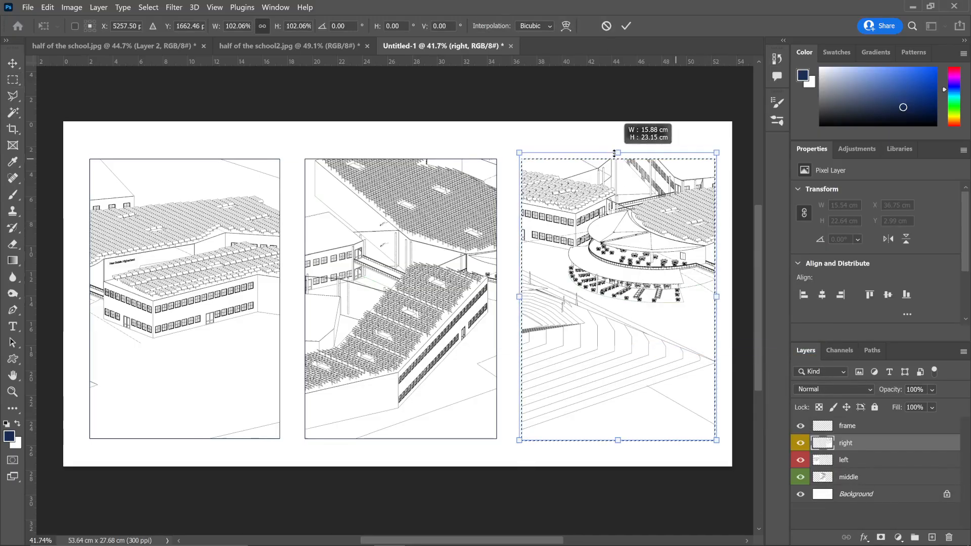
pyautogui.moveTo(617, 439); pyautogui.dragTo(617, 455)
pyautogui.moveTo(618, 152); pyautogui.dragTo(618, 143)
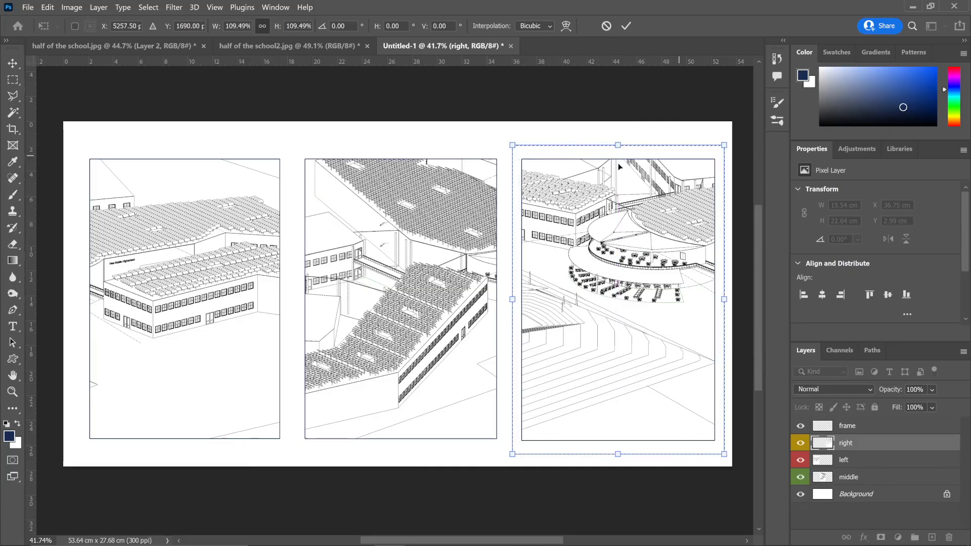
pyautogui.moveTo(725, 297); pyautogui.dragTo(730, 300)
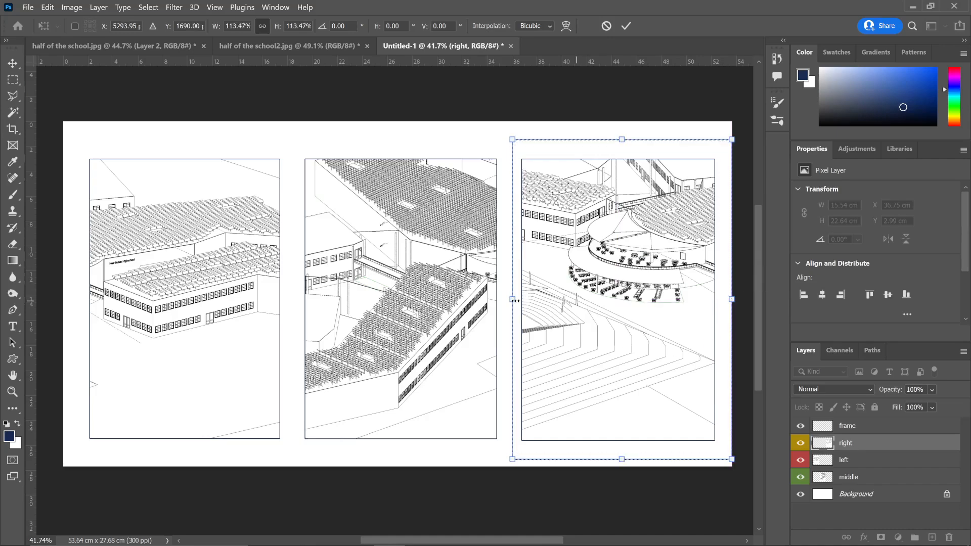
pyautogui.hotkey('ctrl', 'z')
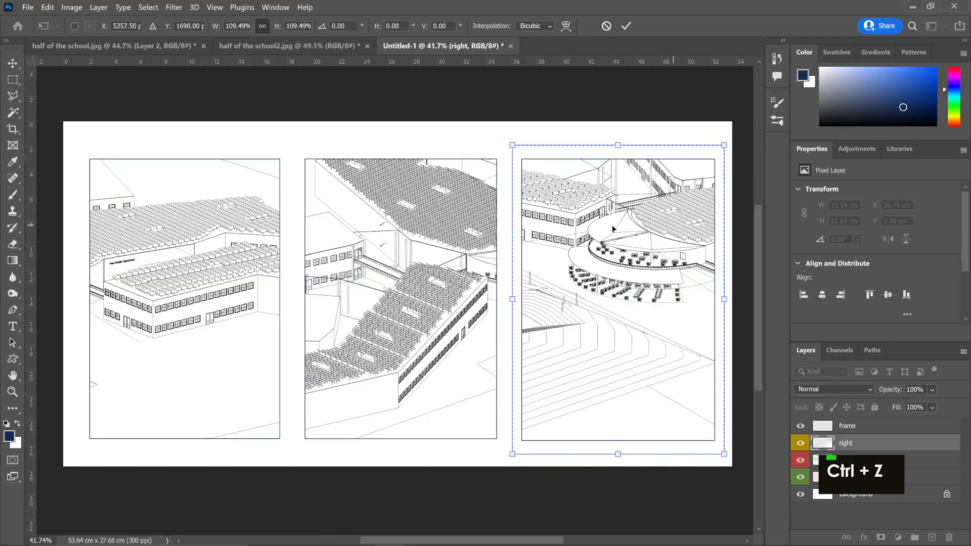
pyautogui.press('Return')
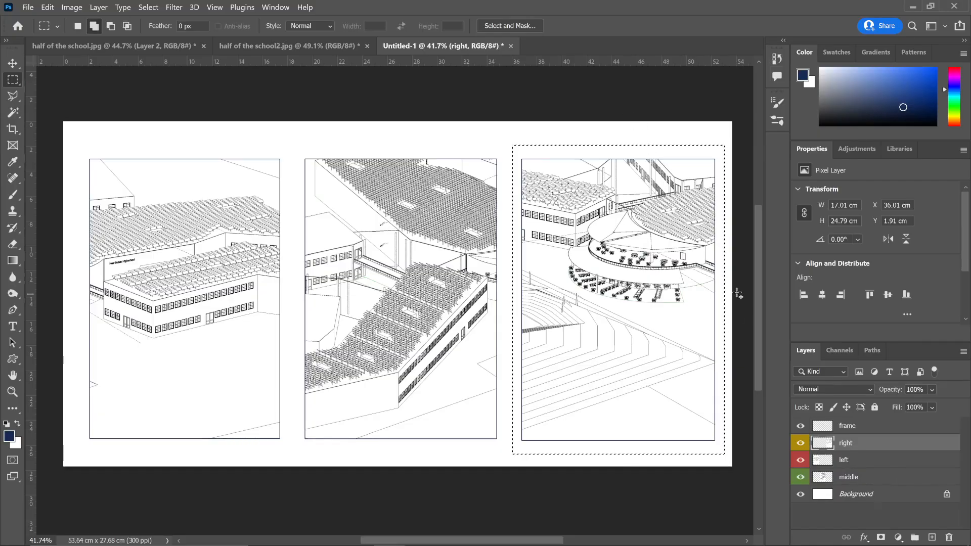
pyautogui.hotkey('ctrl', 'd')
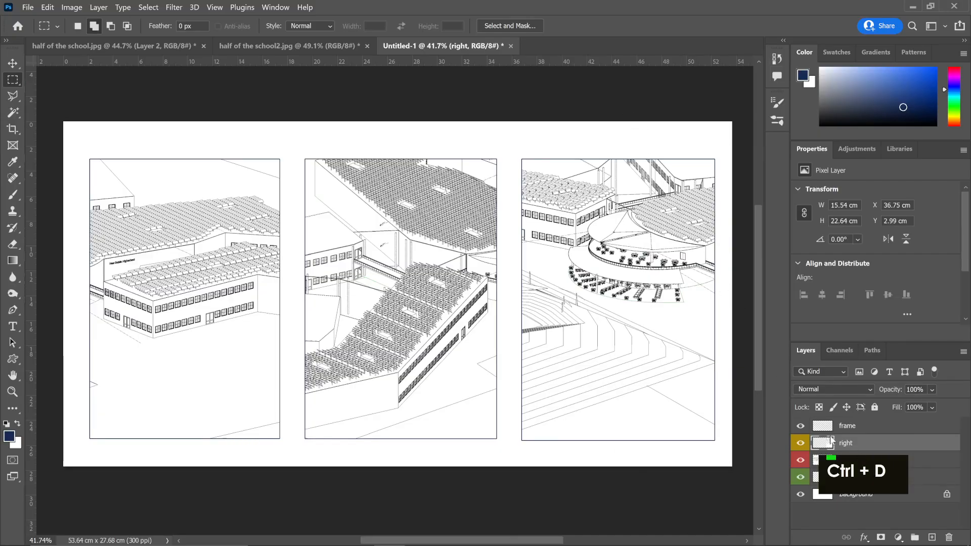
# - Load the right layer's outline as a selection again and try to widen it with a 15-pixel feather
pyautogui.keyDown('ctrl'); pyautogui.click(828, 443); pyautogui.keyUp('ctrl')
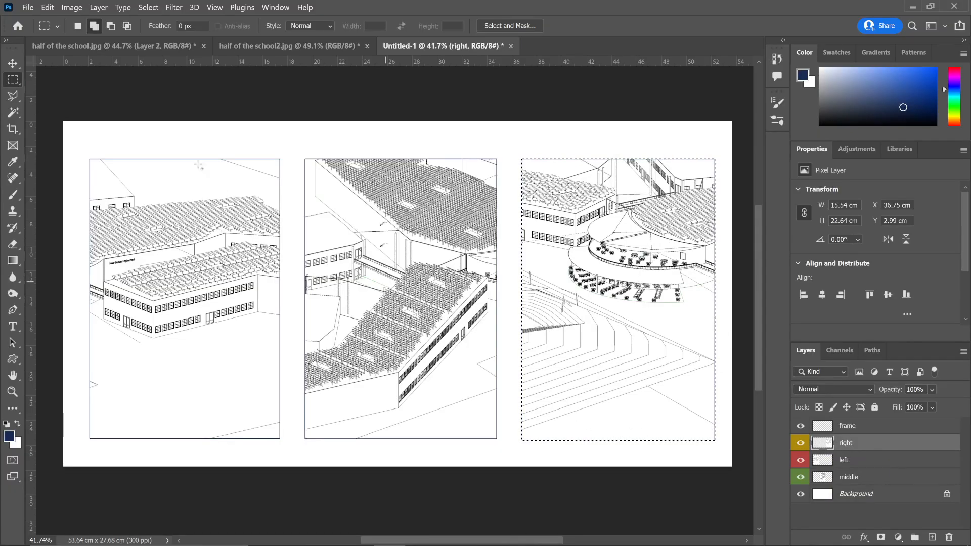
pyautogui.click(151, 7)
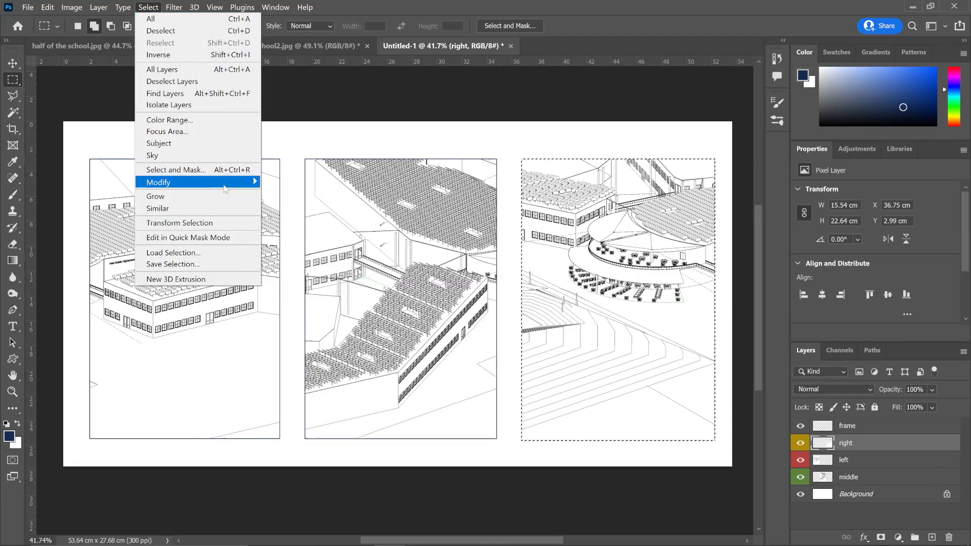
pyautogui.moveTo(225, 189)
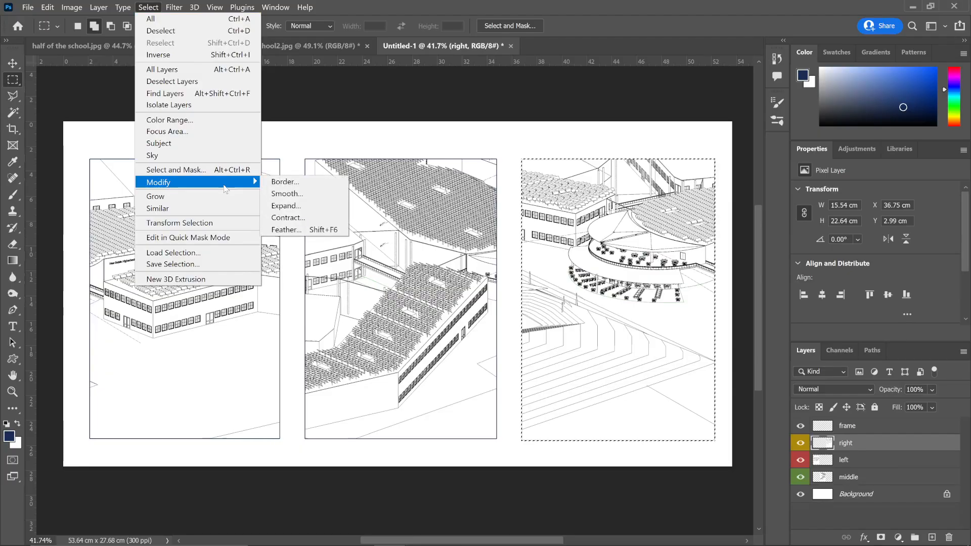
pyautogui.click(309, 229)
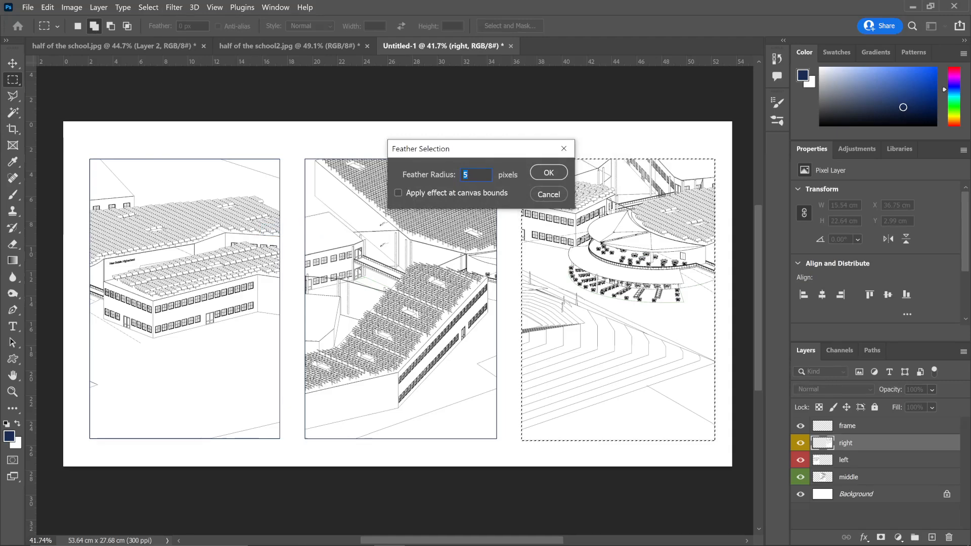
pyautogui.write('15')
pyautogui.press('Return')
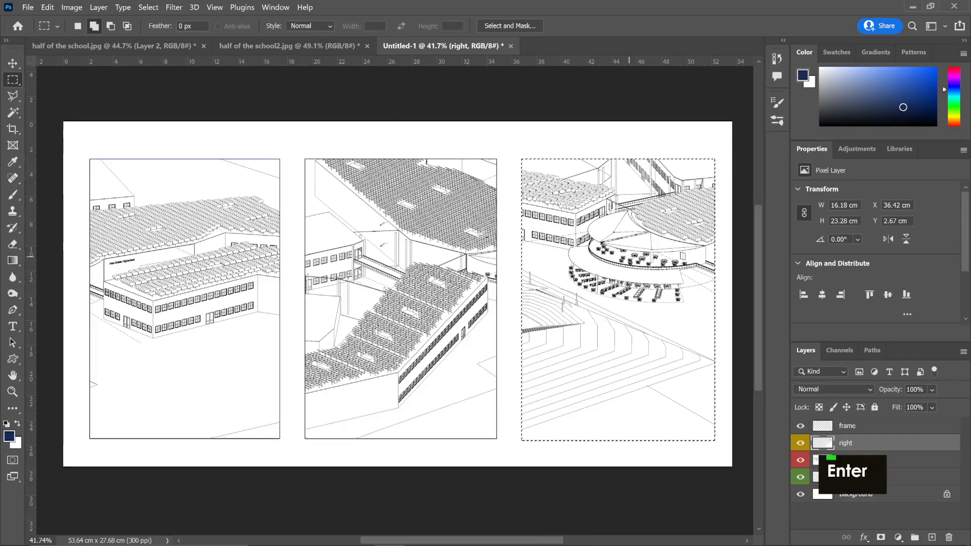
# - Try to widen the selection around the right drawing with a 30-pixel feather
pyautogui.click(148, 7)
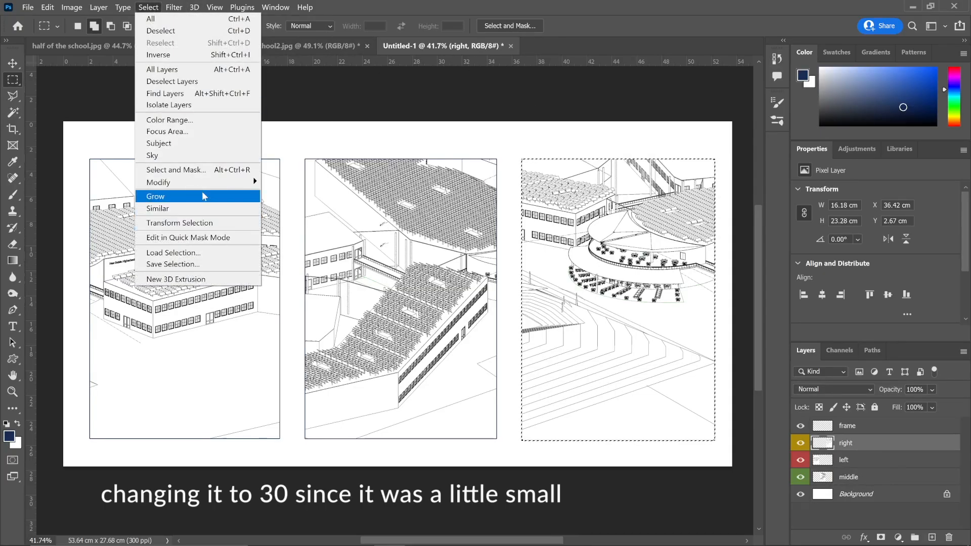
pyautogui.moveTo(205, 183)
pyautogui.click(296, 233)
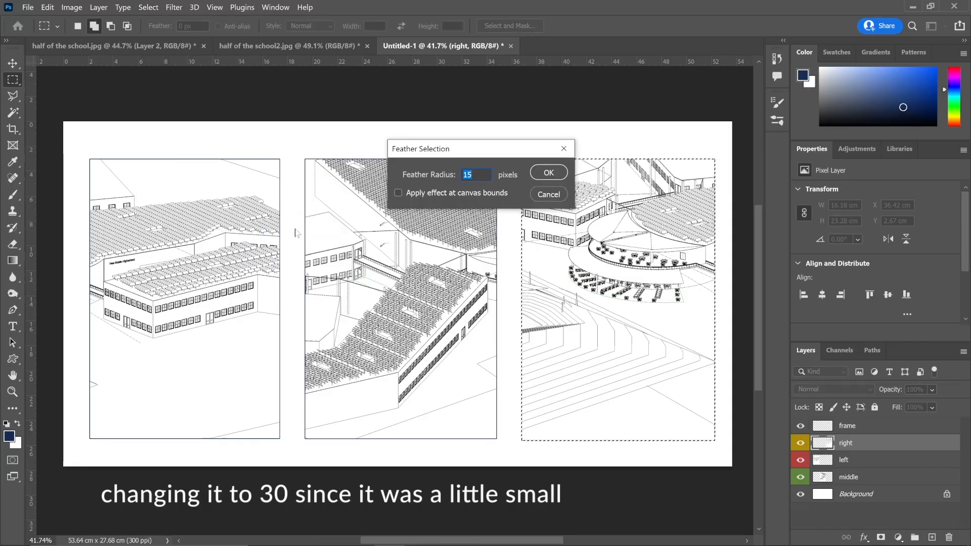
pyautogui.write('30')
pyautogui.press('Return')
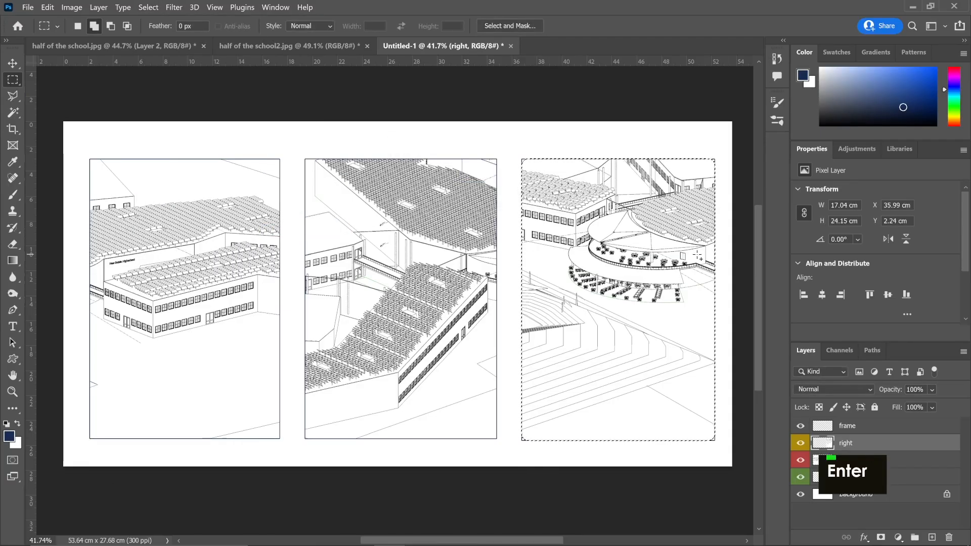
# - Load the right layer's outline as a fresh selection and expand it by 45 pixels
pyautogui.keyDown('ctrl'); pyautogui.click(826, 444); pyautogui.keyUp('ctrl')
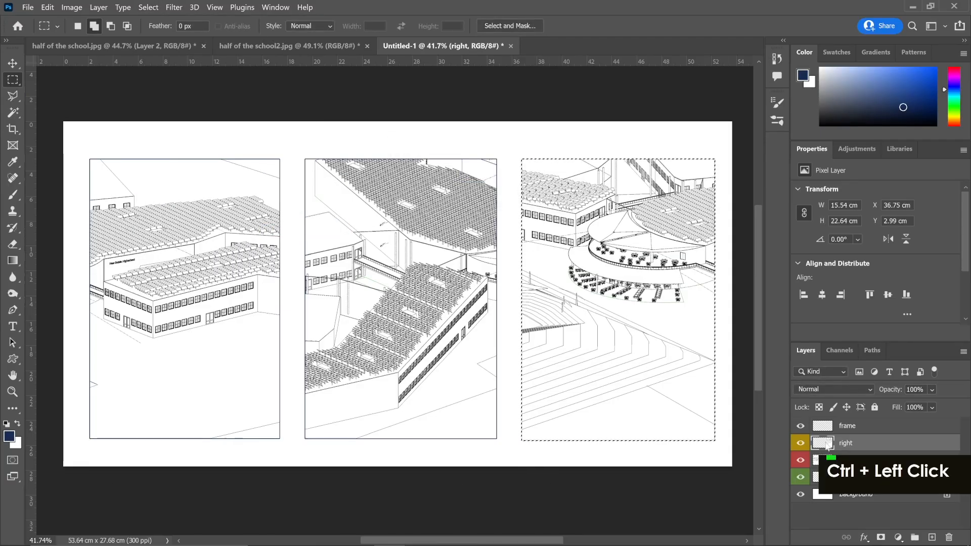
pyautogui.click(156, 9)
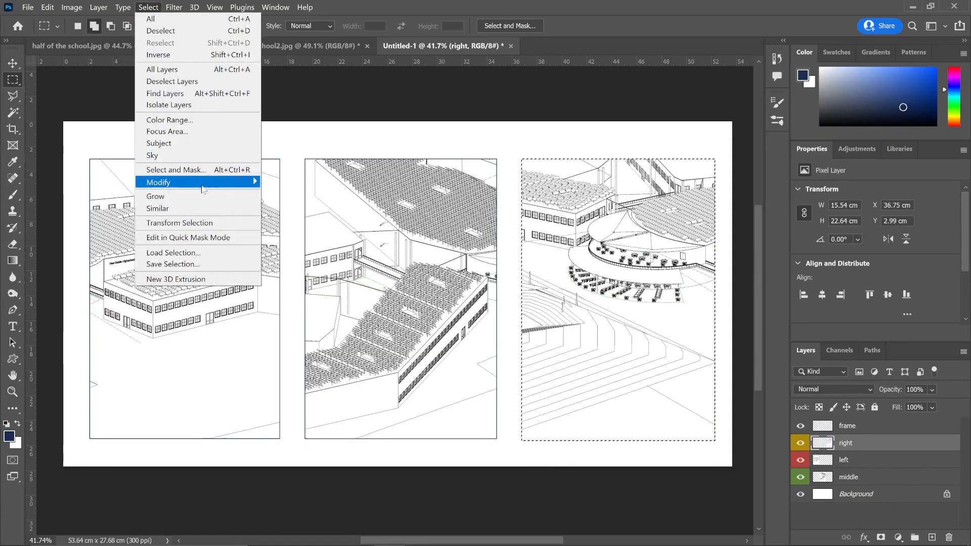
pyautogui.moveTo(243, 183)
pyautogui.click(301, 211)
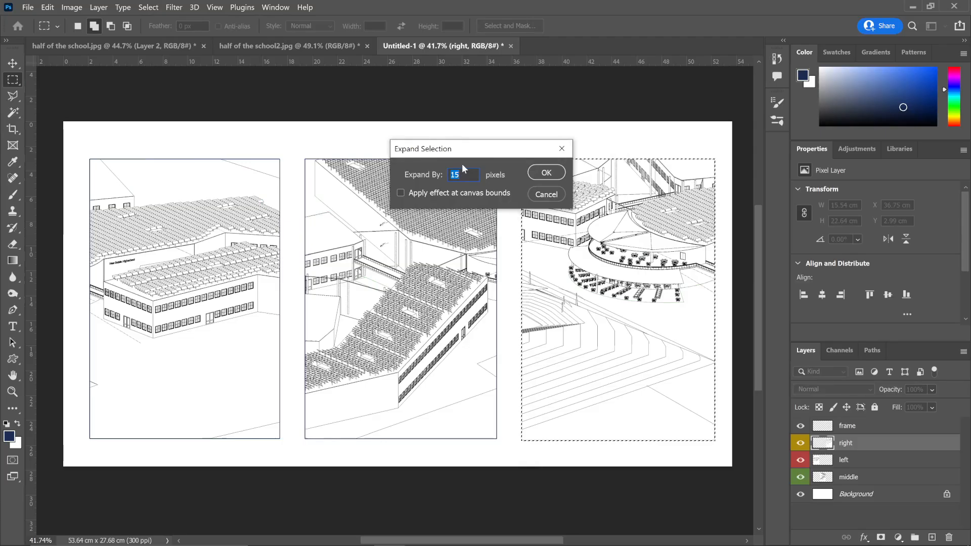
pyautogui.write('45')
pyautogui.press('Return')
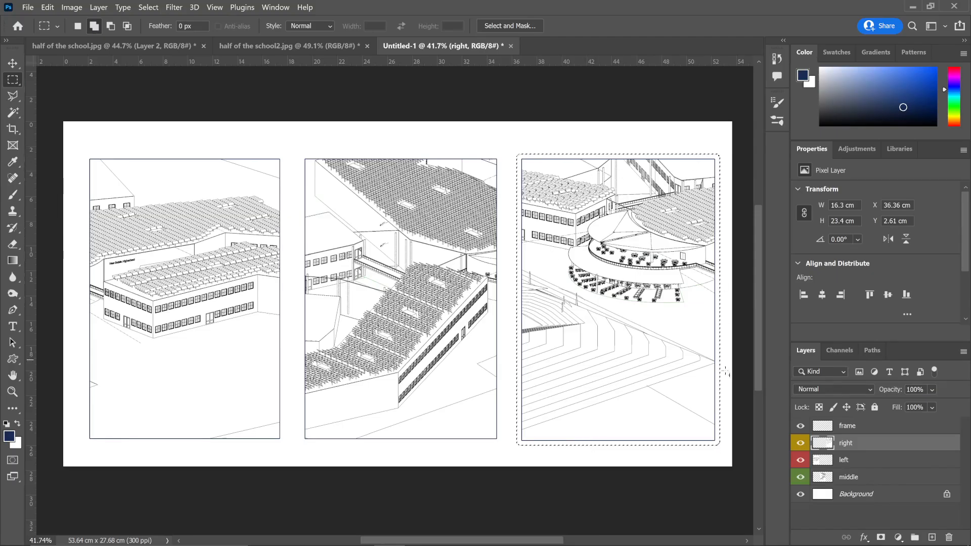
pyautogui.rightClick(634, 311)
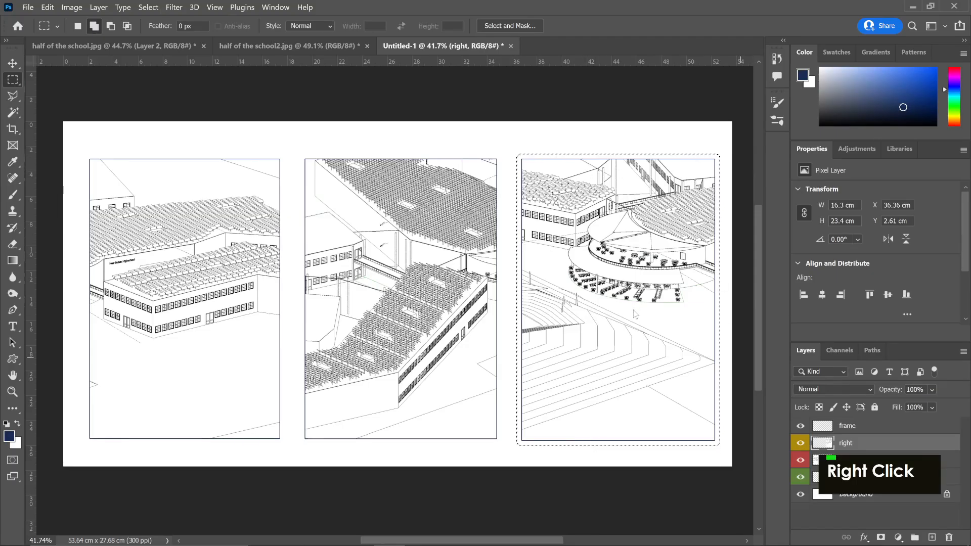
pyautogui.click(652, 236)
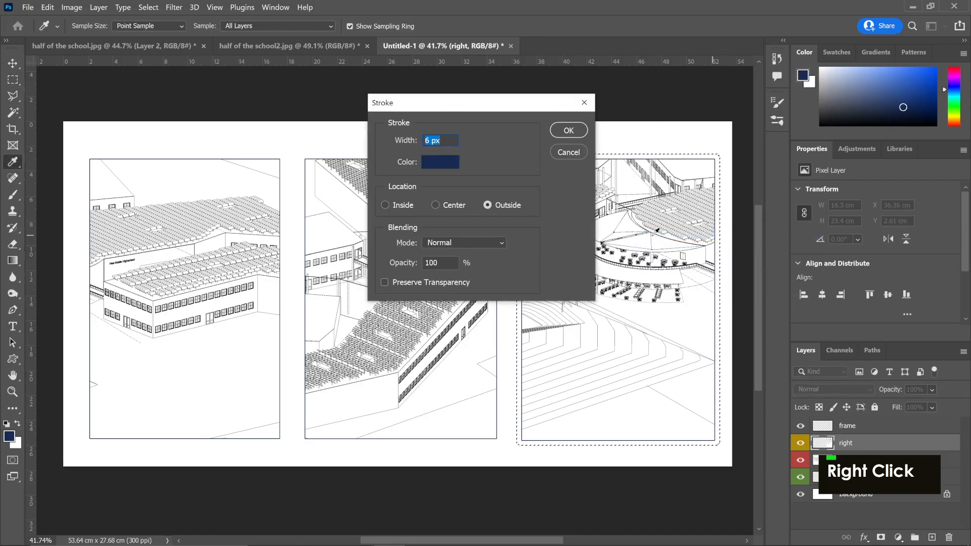
pyautogui.press('Escape')
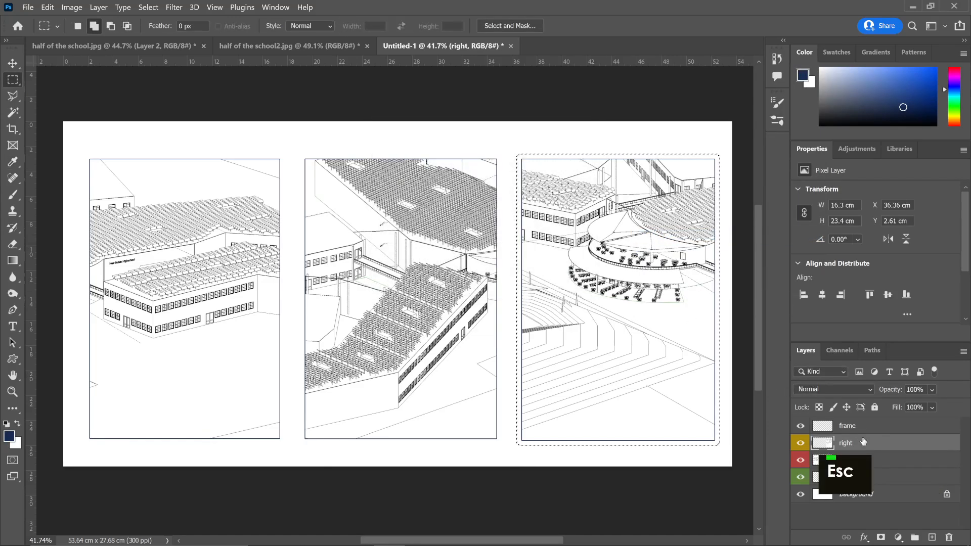
# - On the frame layer, stroke the expanded selection with a 15 px dark blue line placed outside, and deselect
pyautogui.click(854, 426)
pyautogui.rightClick(597, 91)
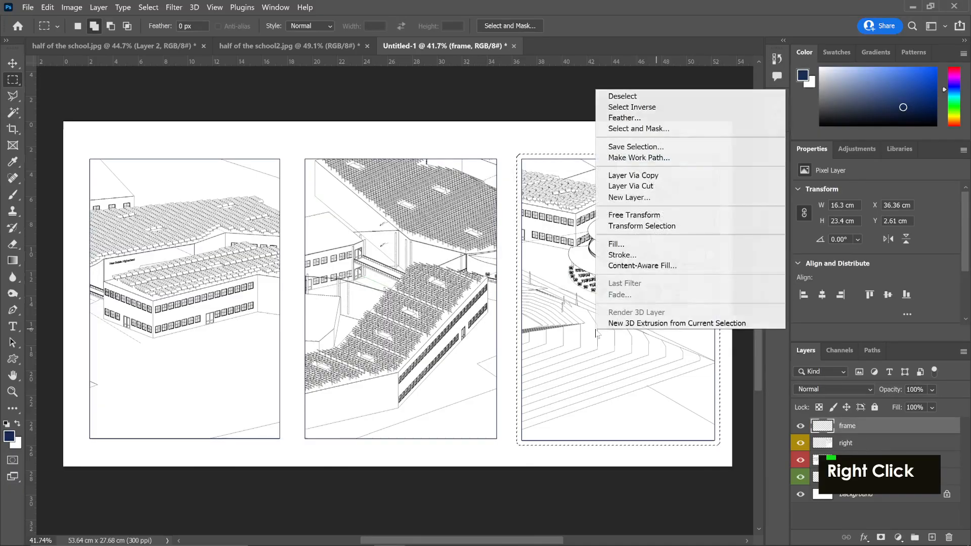
pyautogui.click(616, 255)
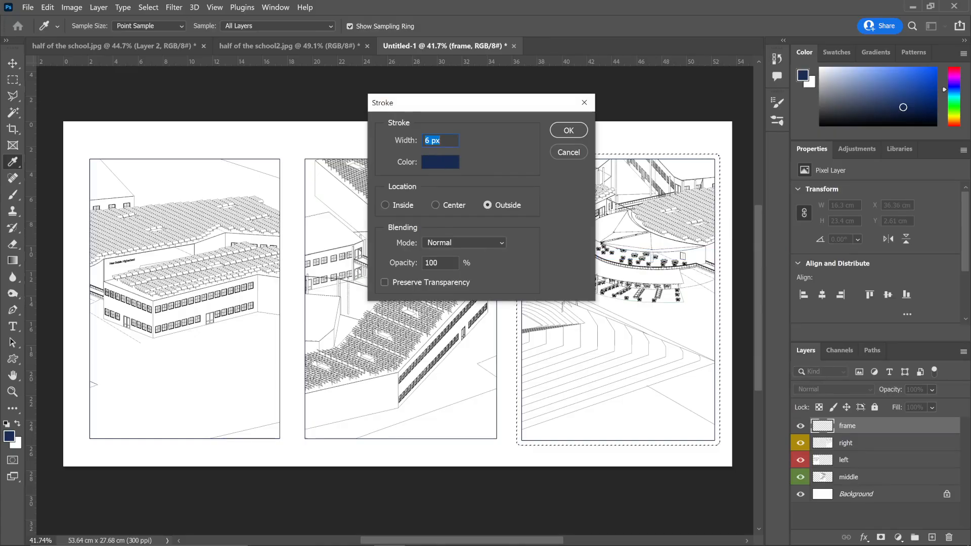
pyautogui.write('15')
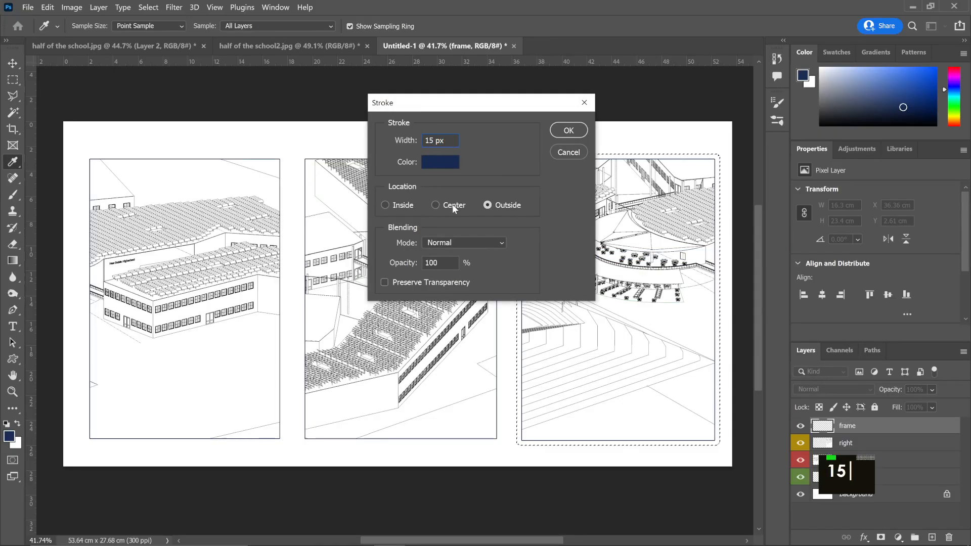
pyautogui.click(565, 131)
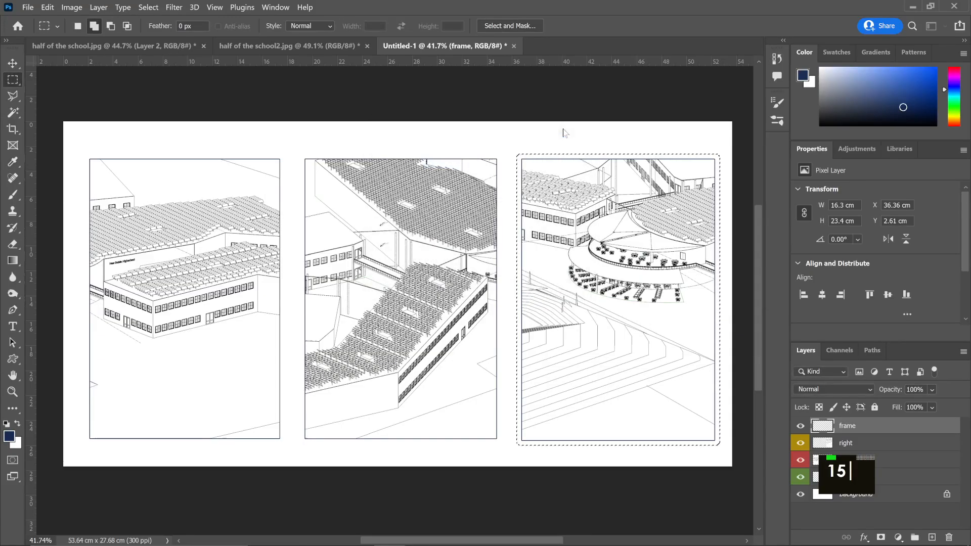
pyautogui.hotkey('ctrl', 'd')
# - Duplicate the frame twice with the Move tool, placing the copies around the middle and left drawings at the same height
pyautogui.press('v')
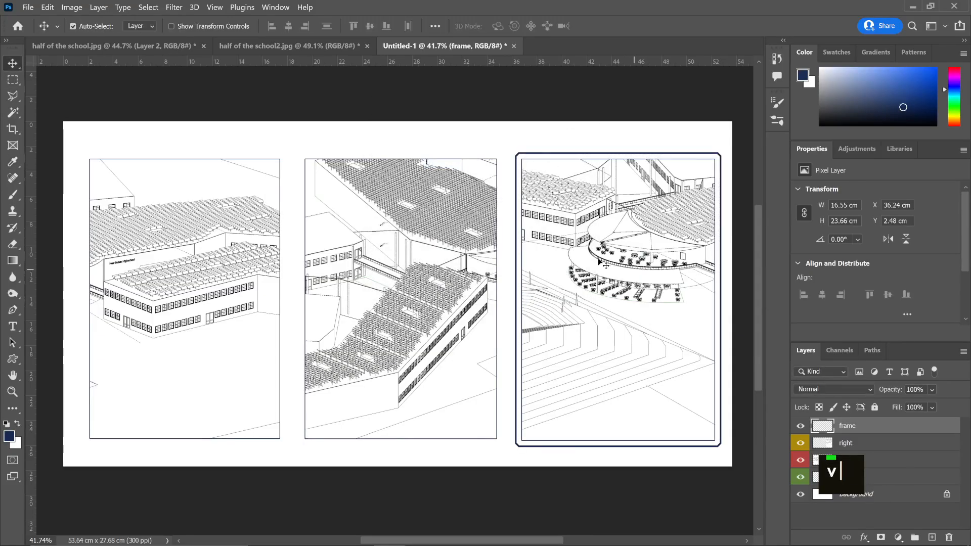
pyautogui.keyDown('alt'); pyautogui.scroll(1, 696, 173); pyautogui.keyUp('alt')
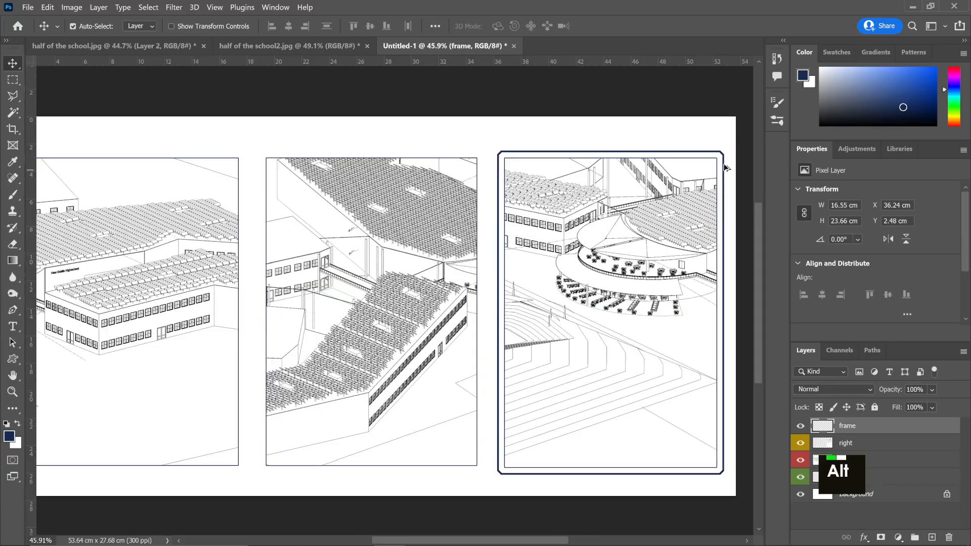
pyautogui.moveTo(724, 164); pyautogui.dragTo(651, 165)
pyautogui.hotkey('ctrl', 'd')
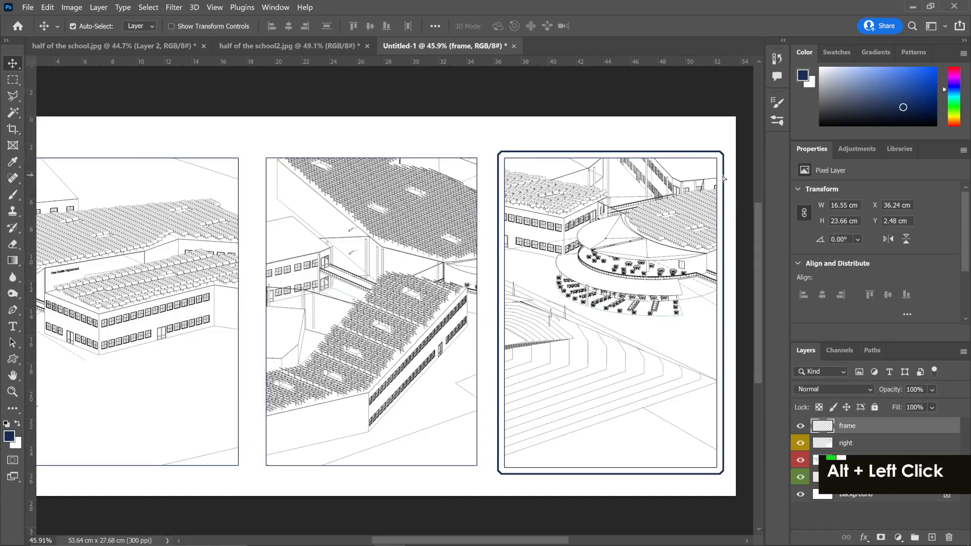
pyautogui.moveTo(724, 178); pyautogui.dragTo(248, 187)
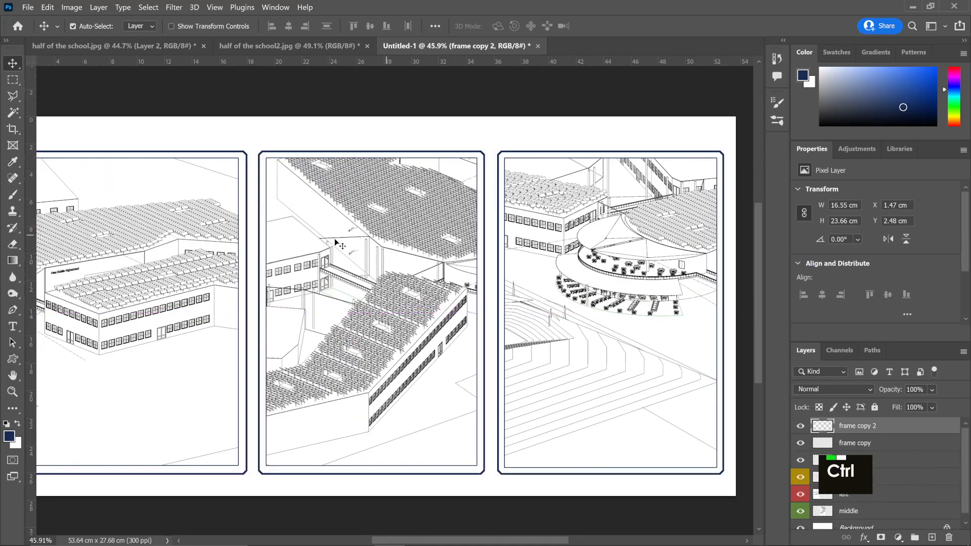
pyautogui.scroll(-1, 335, 242)
pyautogui.scroll(-2, 336, 243)
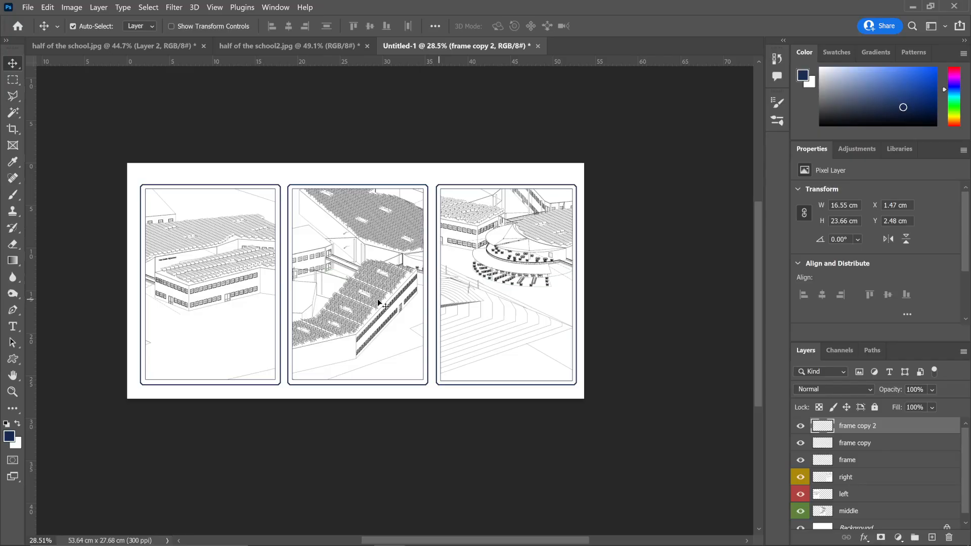
pyautogui.scroll(2, 186, 351)
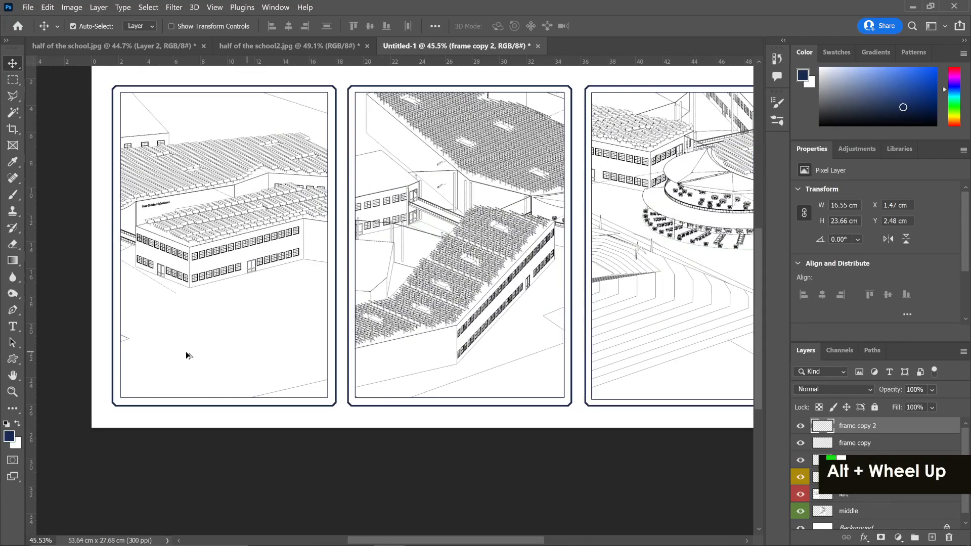
# - On the left layer, select the empty ground in front of the building with the Magic Wand at tolerance 22
pyautogui.press('v')
pyautogui.click(206, 288)
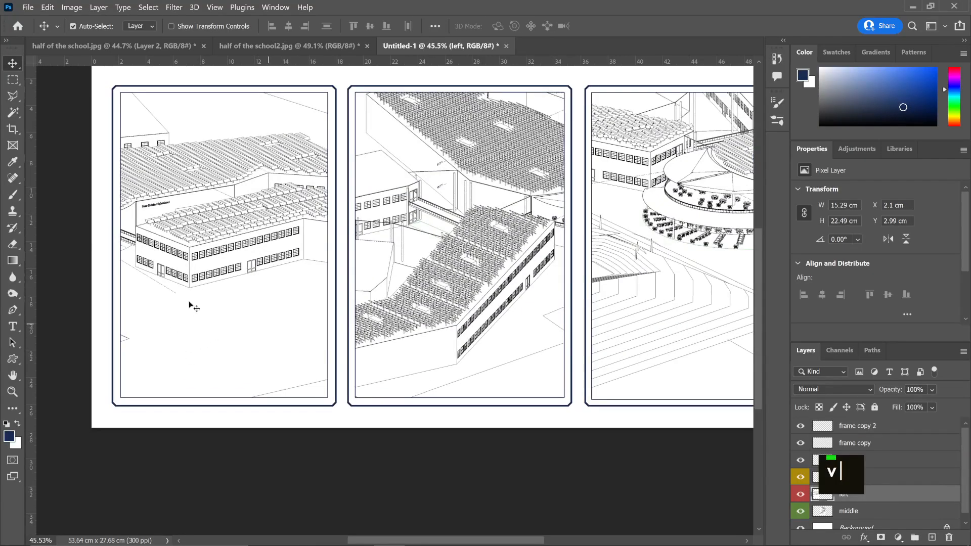
pyautogui.press('w')
pyautogui.click(212, 333)
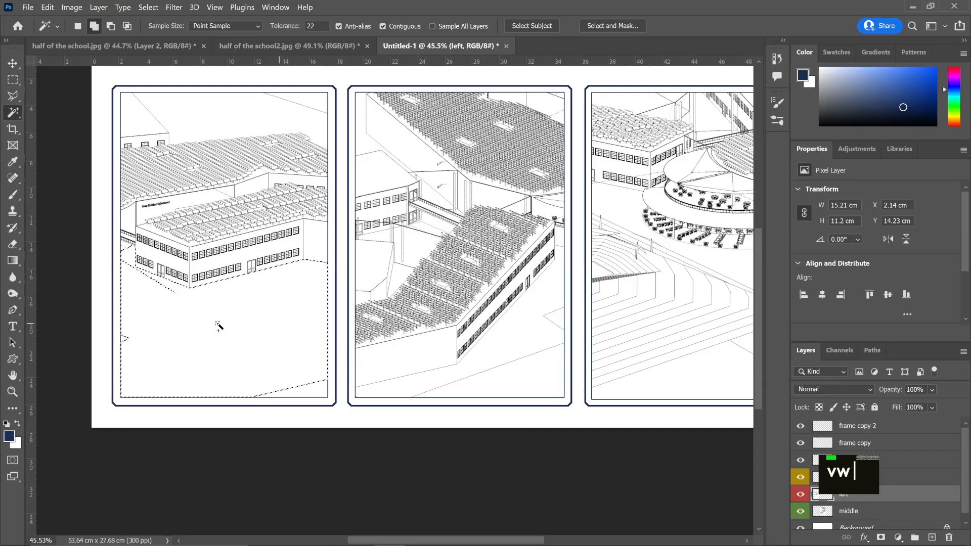
# - Add a new layer above the left layer and name it "pattern left image", keeping the ground selection
pyautogui.press('m')
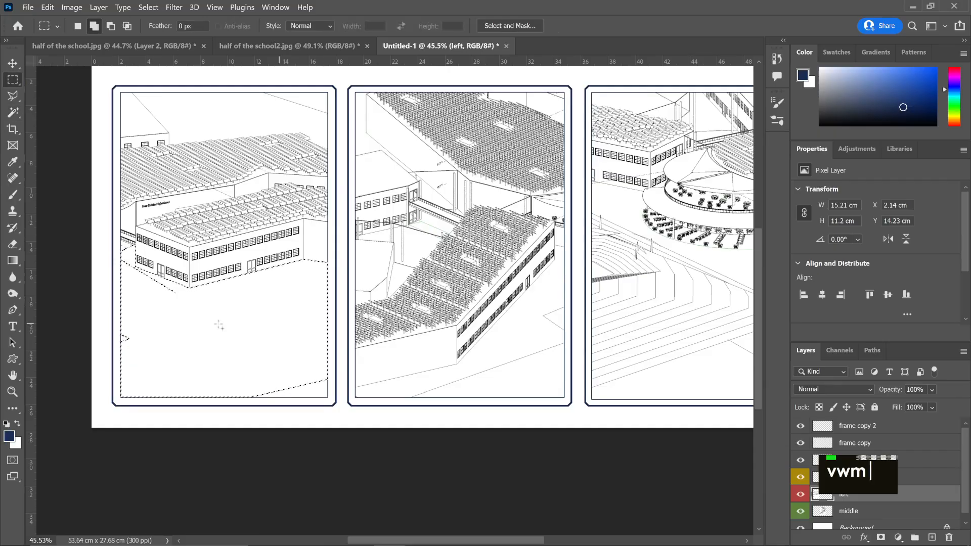
pyautogui.click(932, 538)
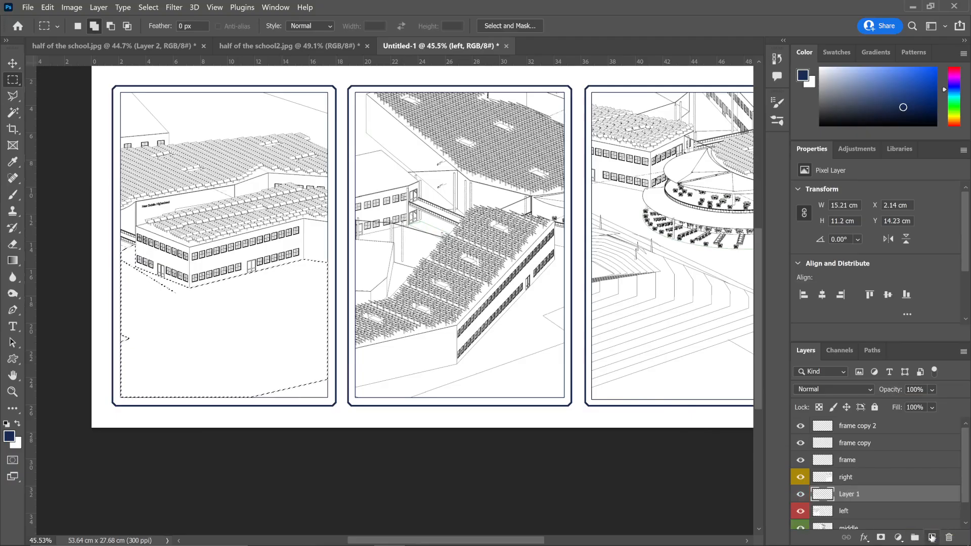
pyautogui.doubleClick(851, 494)
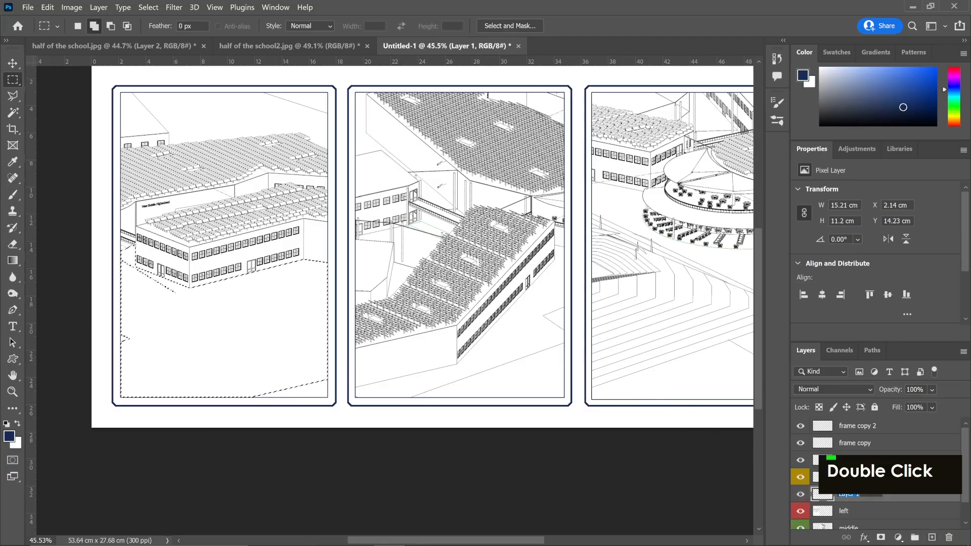
pyautogui.write('pattern left i')
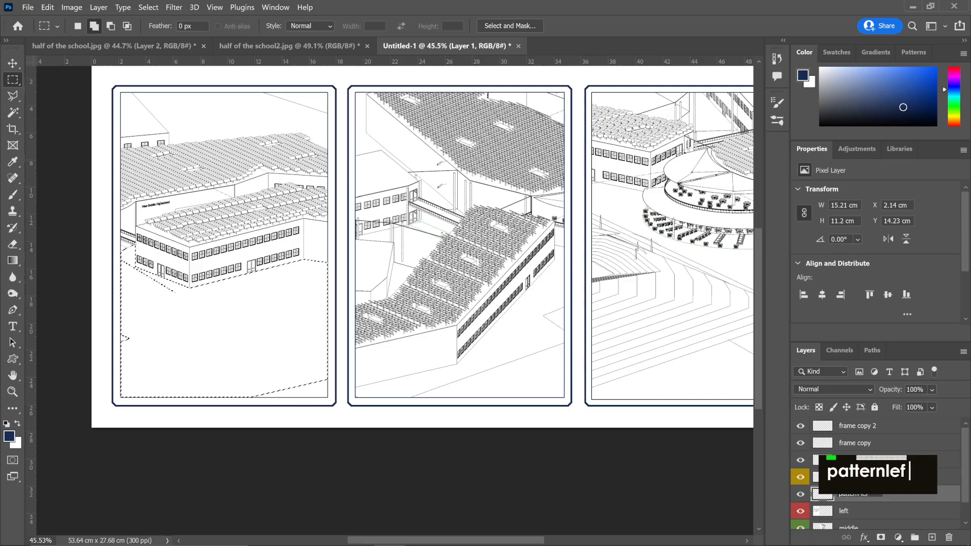
pyautogui.write('mage')
pyautogui.press('Return')
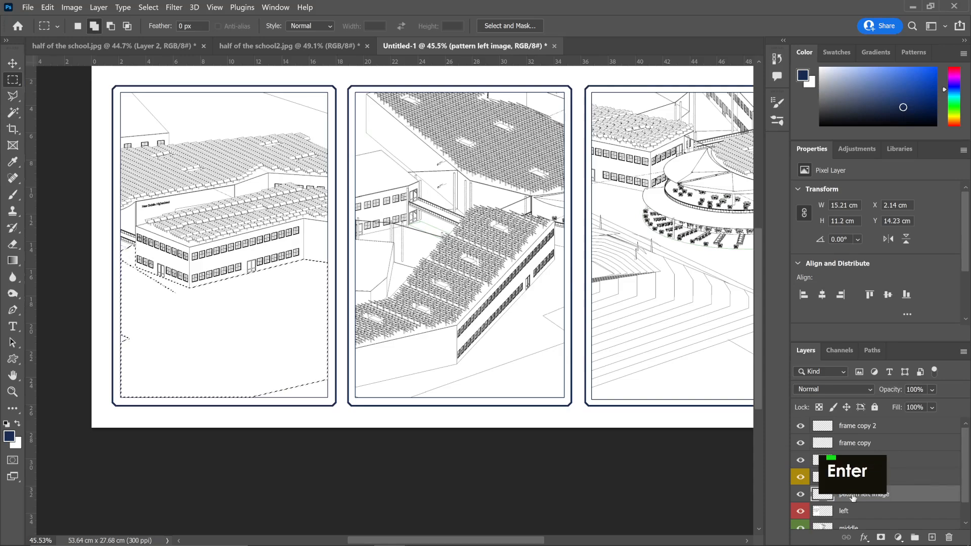
# - Fill the selected ground on the pattern left image layer with the custom pattern of small scattered dashes
pyautogui.scroll(1, 273, 303)
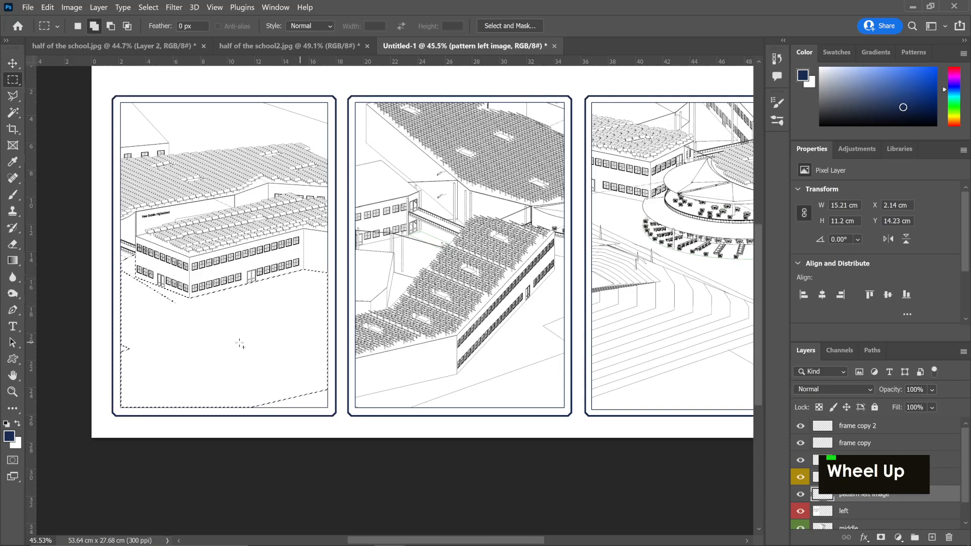
pyautogui.rightClick(240, 344)
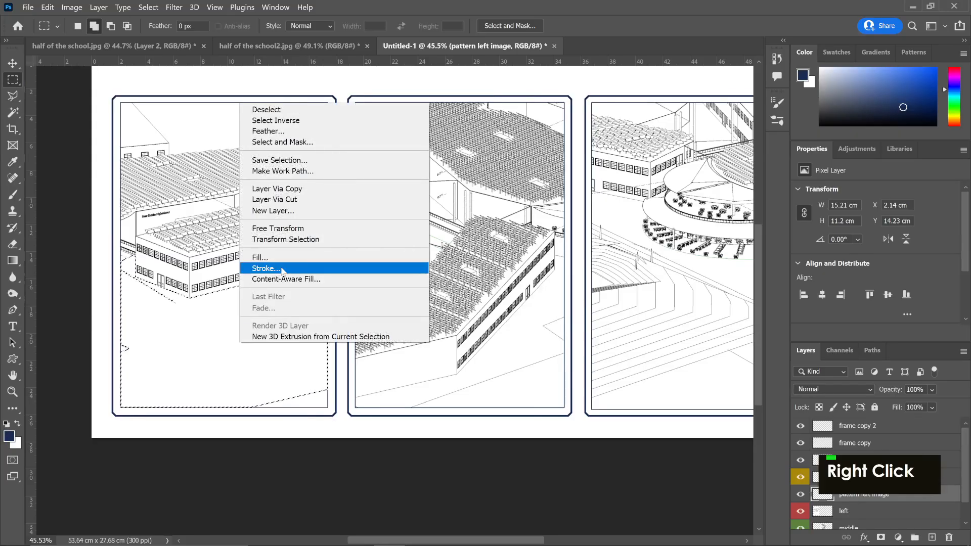
pyautogui.click(260, 257)
pyautogui.click(218, 220)
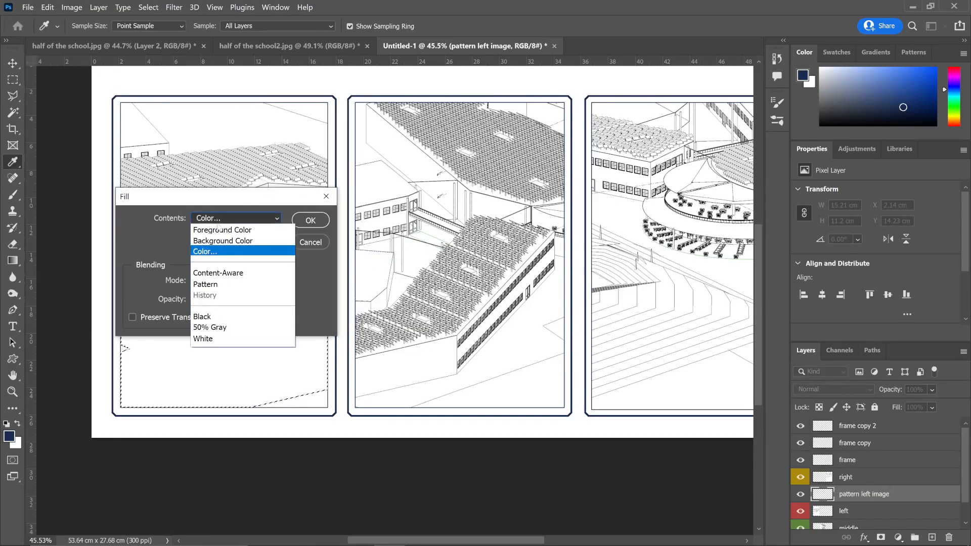
pyautogui.click(215, 284)
pyautogui.click(208, 280)
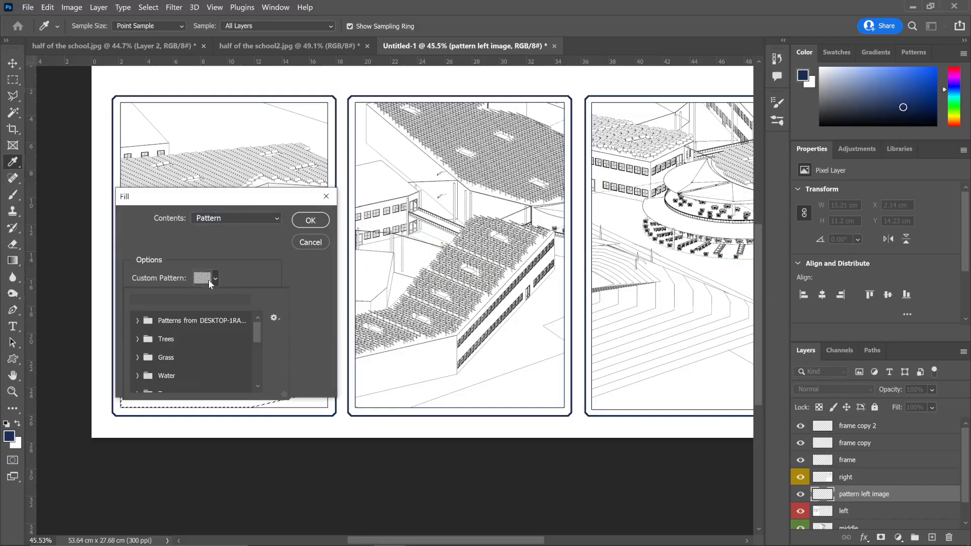
pyautogui.click(152, 359)
pyautogui.scroll(-5, 192, 354)
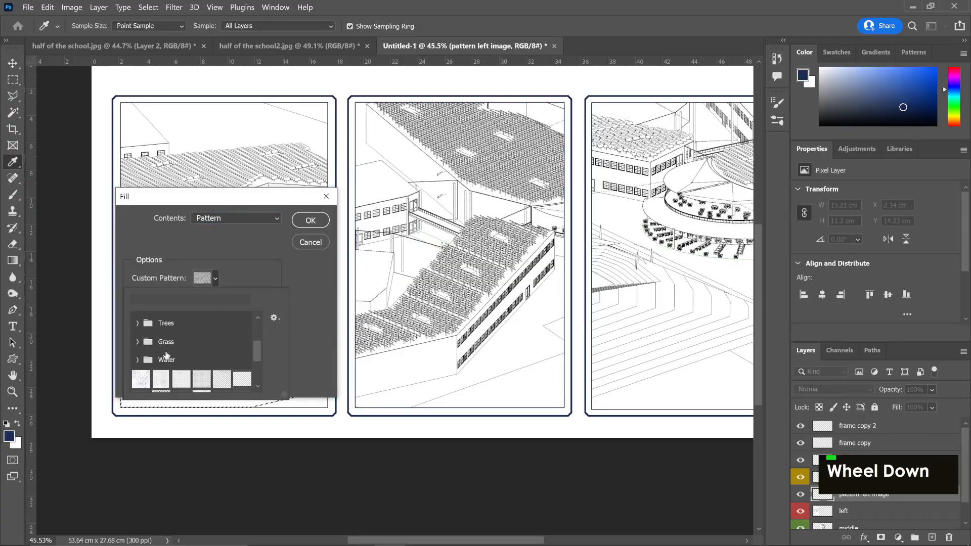
pyautogui.click(217, 353)
pyautogui.scroll(-1, 217, 362)
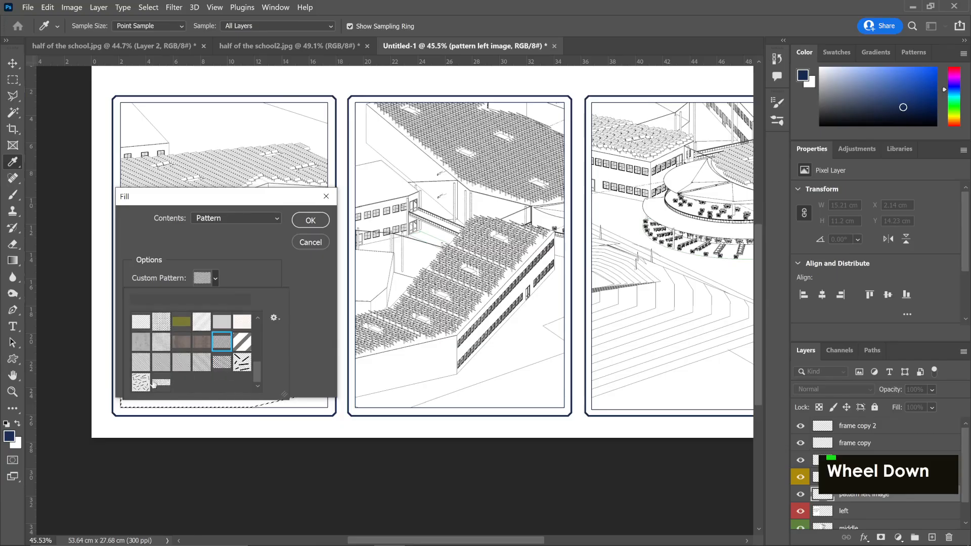
pyautogui.click(149, 382)
pyautogui.click(325, 220)
pyautogui.click(311, 220)
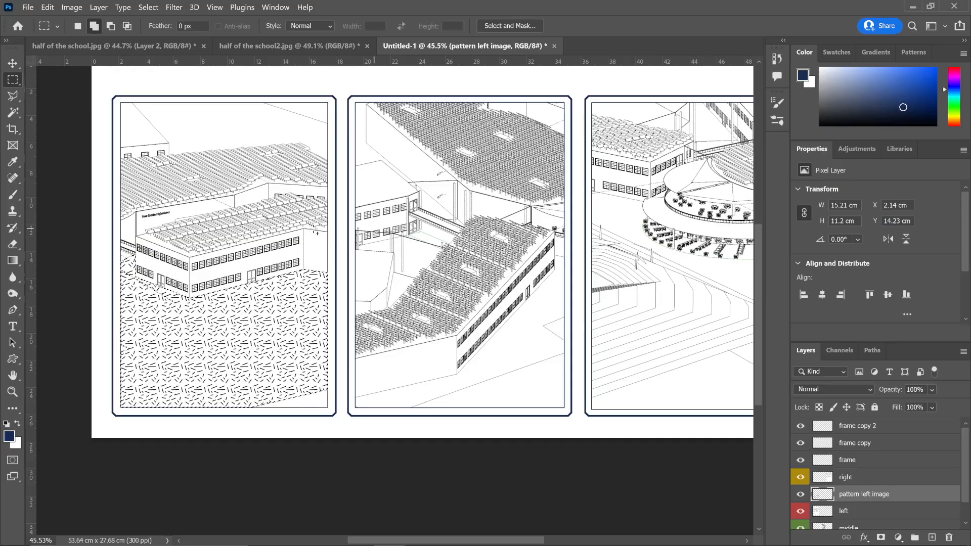
# - Colorize the left ground pattern with Hue/Saturation, raise its lightness to +76, and deselect
pyautogui.hotkey('ctrl', 'u')
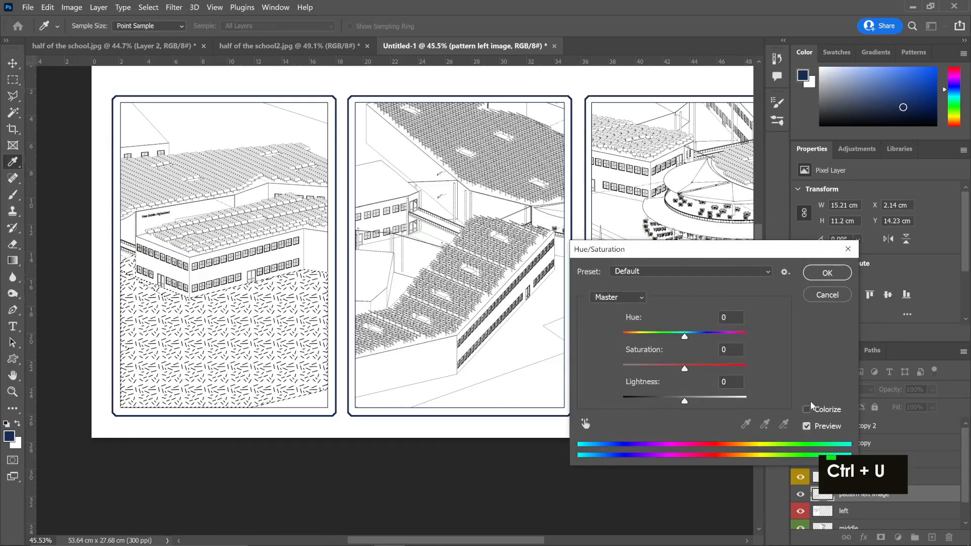
pyautogui.click(809, 409)
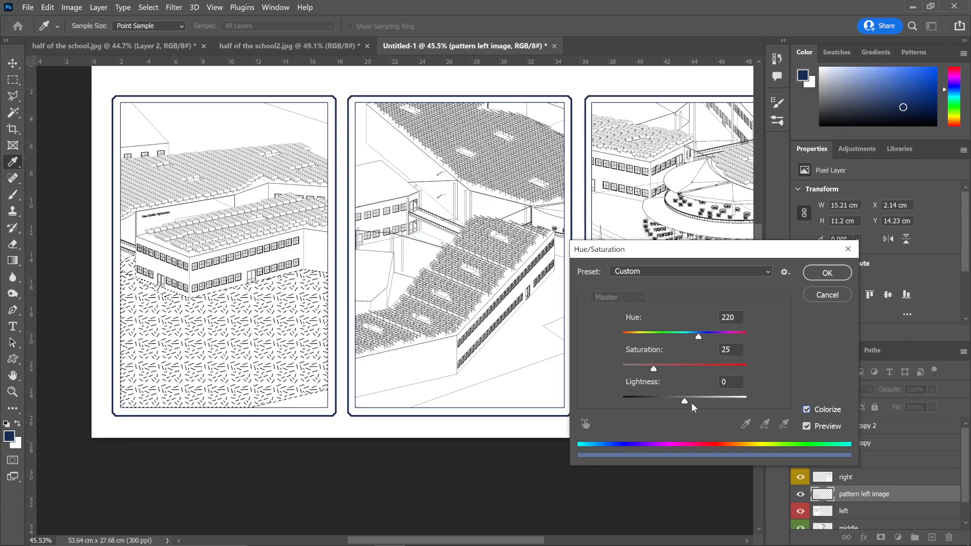
pyautogui.moveTo(691, 402); pyautogui.dragTo(730, 403)
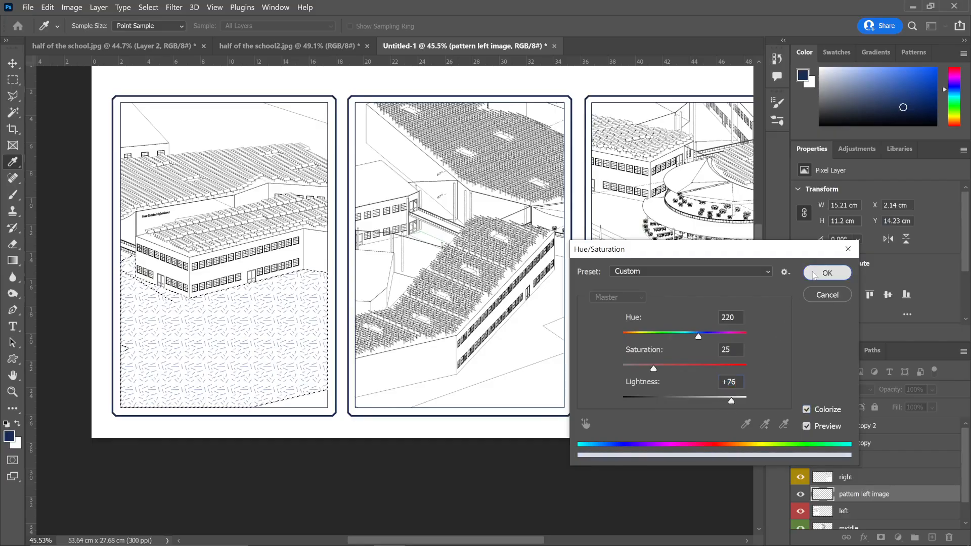
pyautogui.click(814, 272)
pyautogui.hotkey('ctrl', 'd')
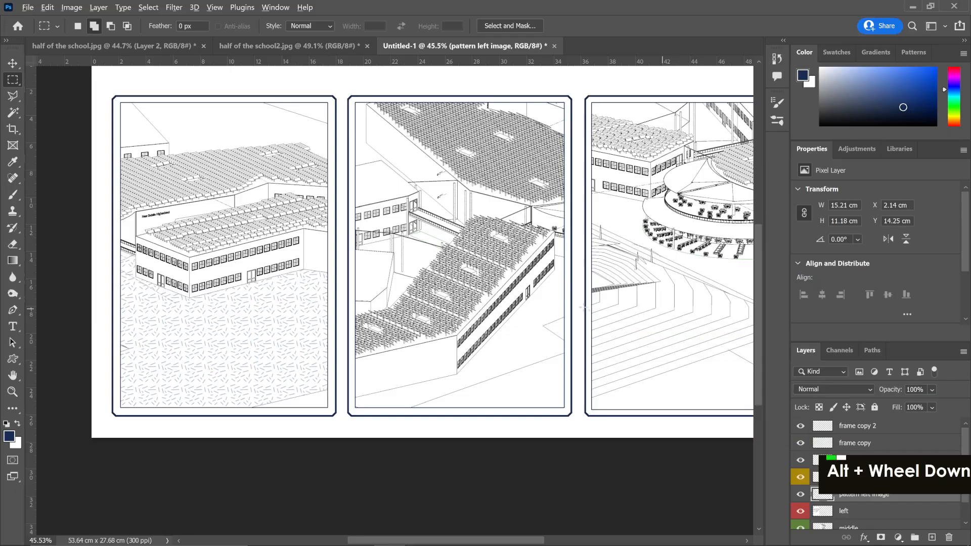
# - On the right layer, select the curved amphitheatre steps and the open ground below them with the Magic Wand
pyautogui.scroll(-1, 586, 308)
pyautogui.hscroll(2, 204, 323)
pyautogui.hscroll(1, 205, 323)
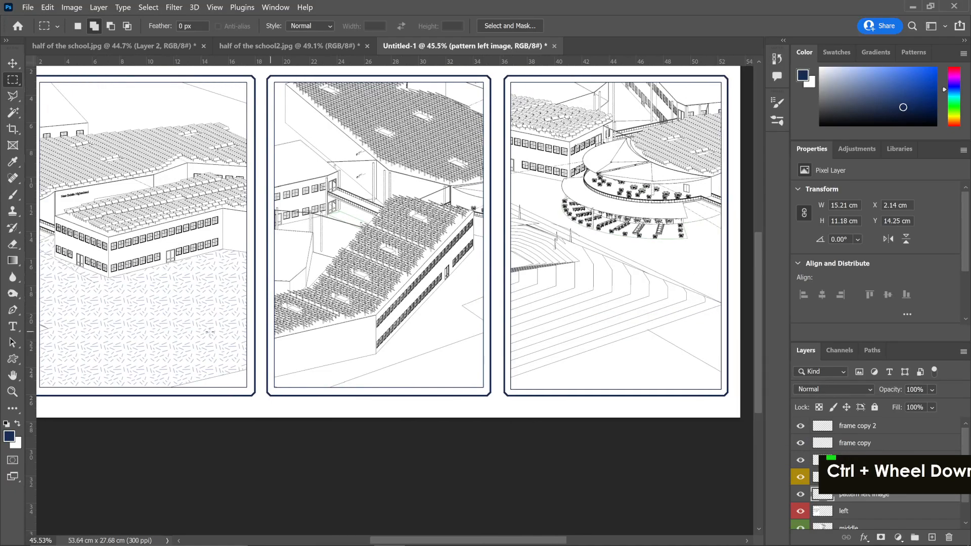
pyautogui.scroll(-1, 209, 332)
pyautogui.scroll(-1, 208, 332)
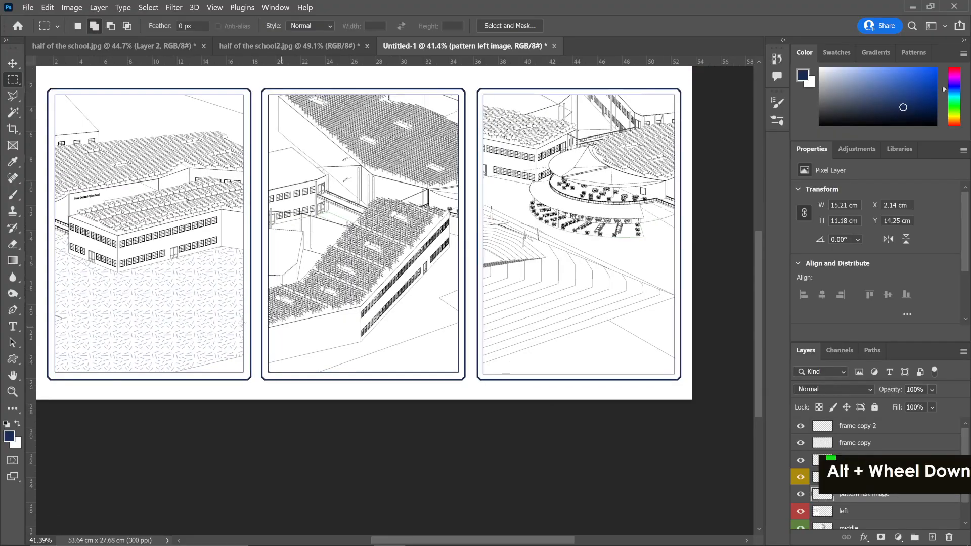
pyautogui.press('w')
pyautogui.press('w')
pyautogui.press('w')
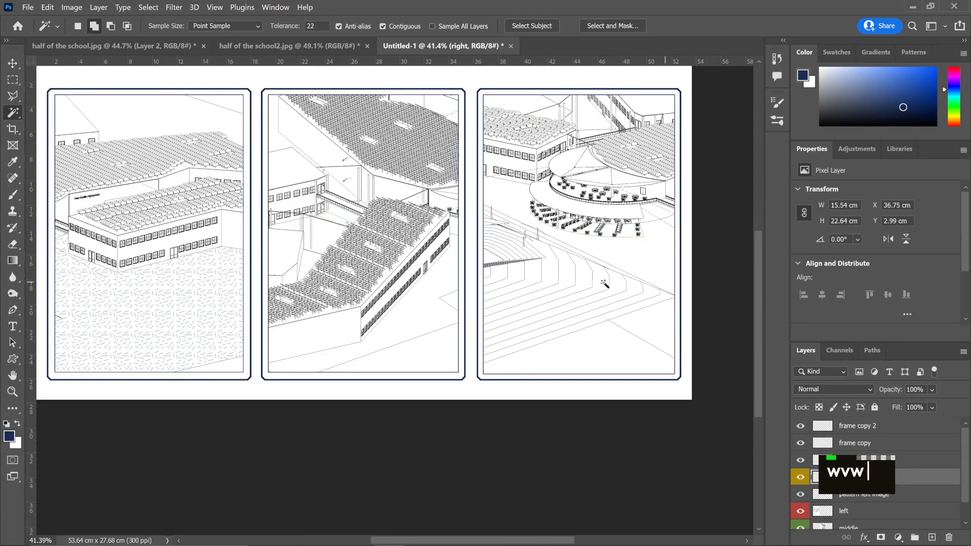
pyautogui.click(585, 283)
pyautogui.doubleClick(570, 275)
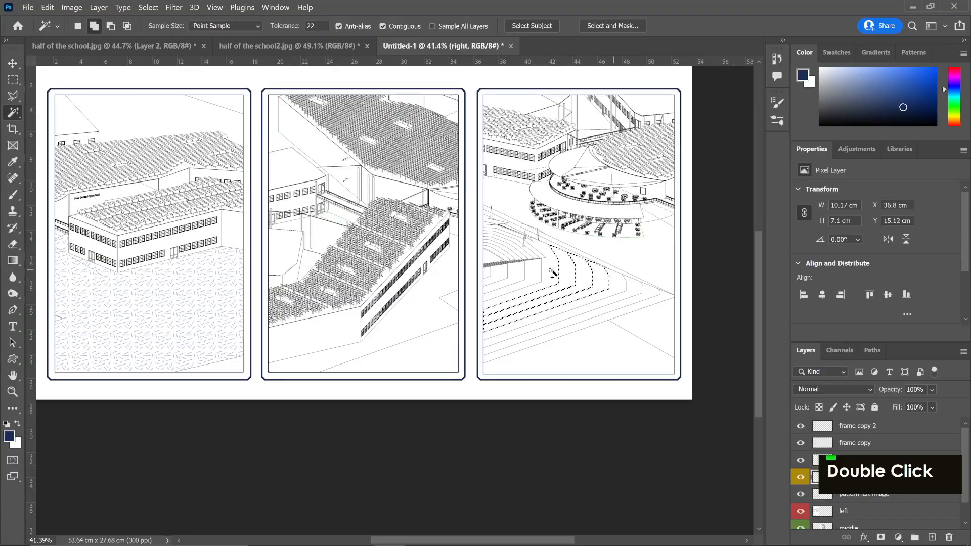
pyautogui.doubleClick(513, 276)
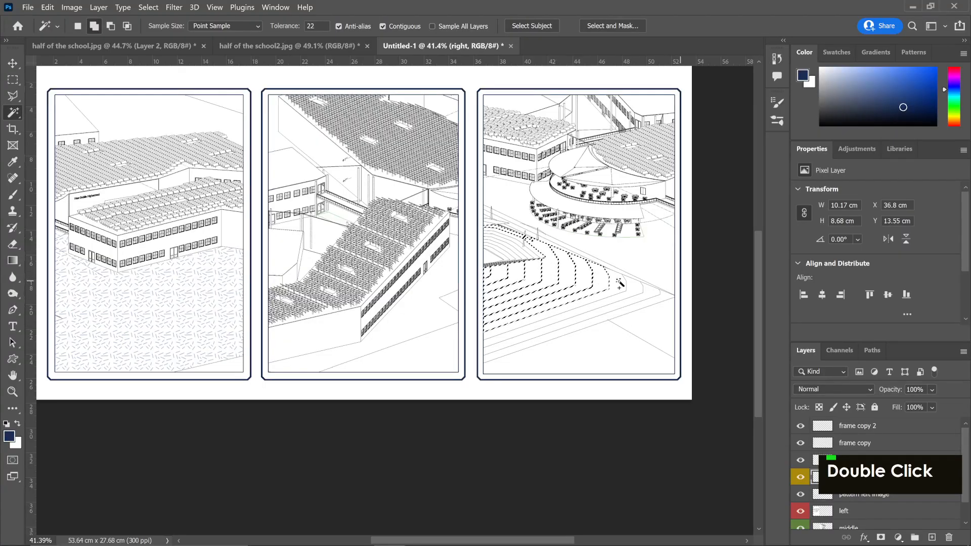
pyautogui.click(638, 291)
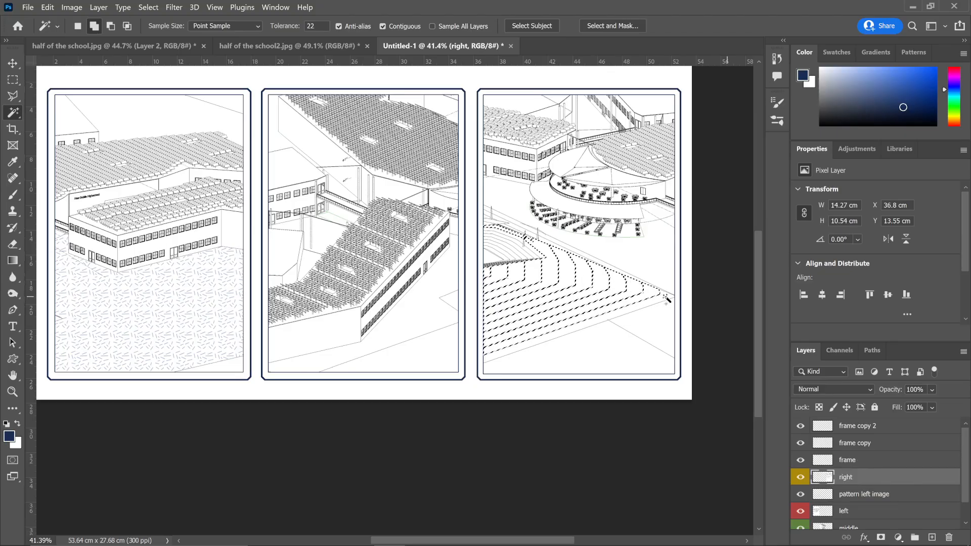
pyautogui.doubleClick(618, 354)
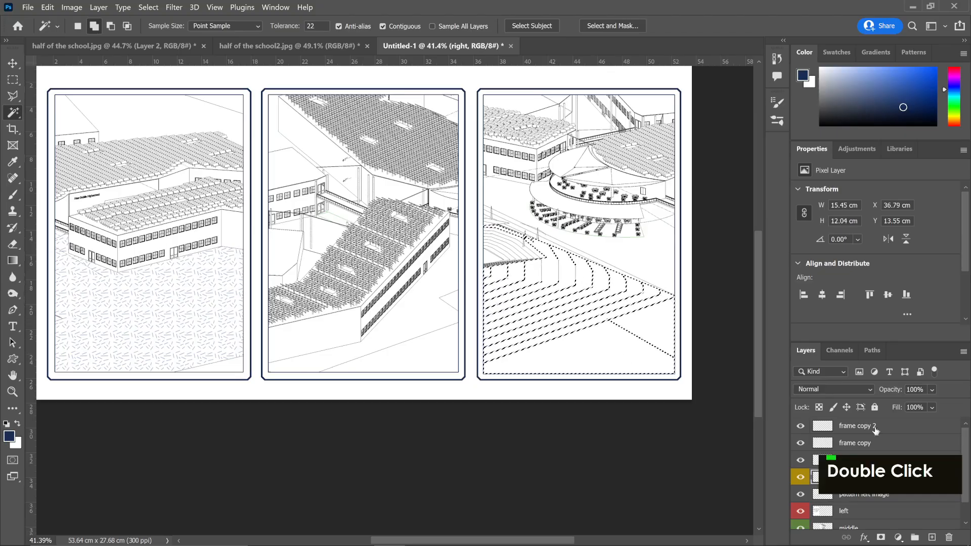
# - Add a new layer above the right layer and name it "pattern right image", keeping the selection
pyautogui.scroll(-1, 916, 443)
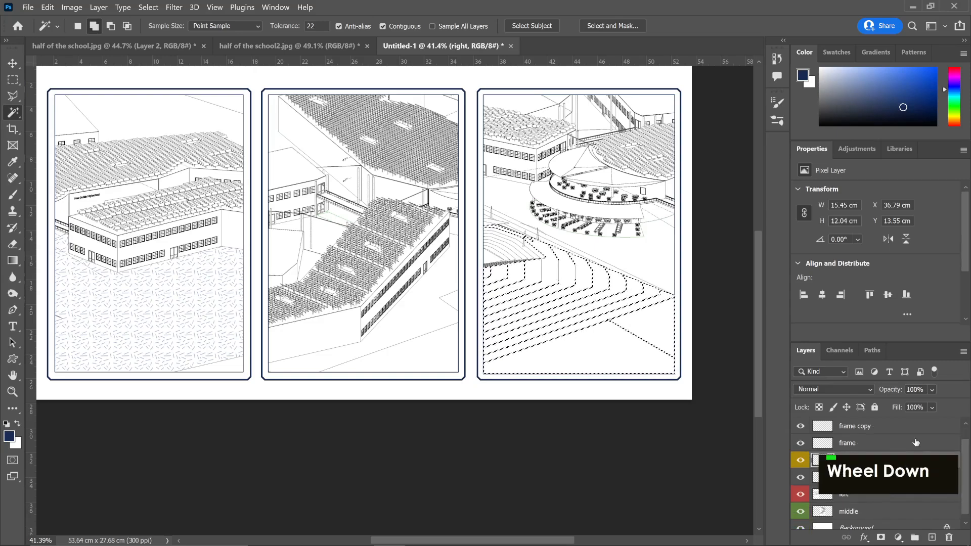
pyautogui.hotkey('ctrl', 'j')
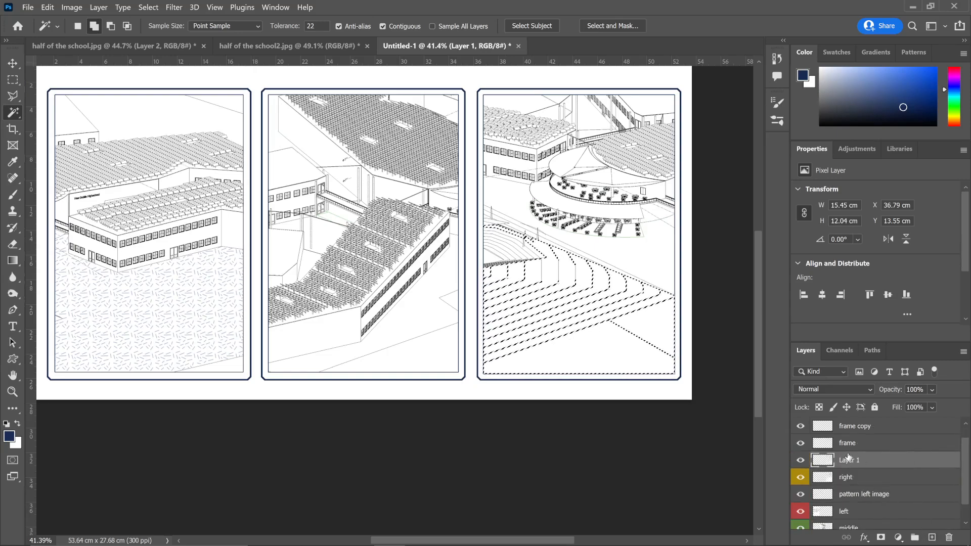
pyautogui.doubleClick(947, 455)
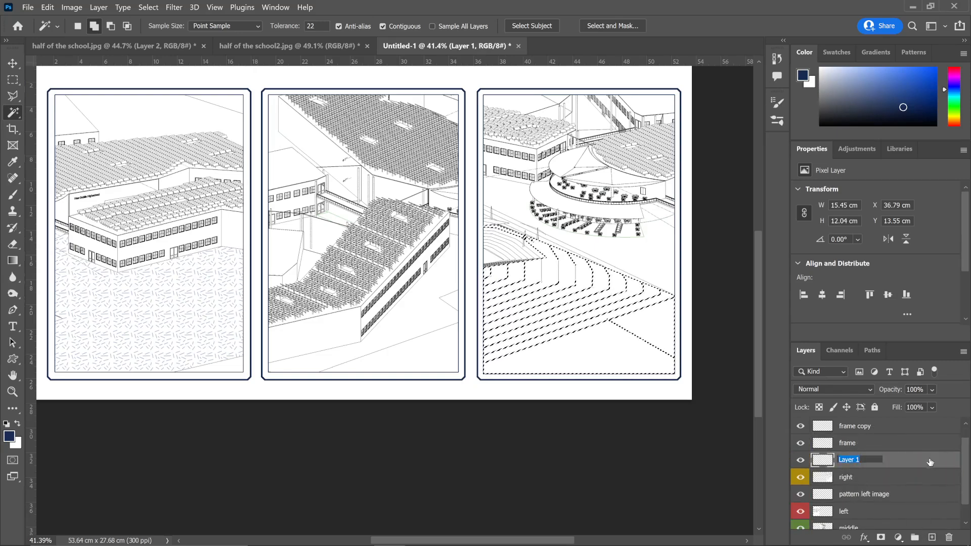
pyautogui.write('pattern right imag')
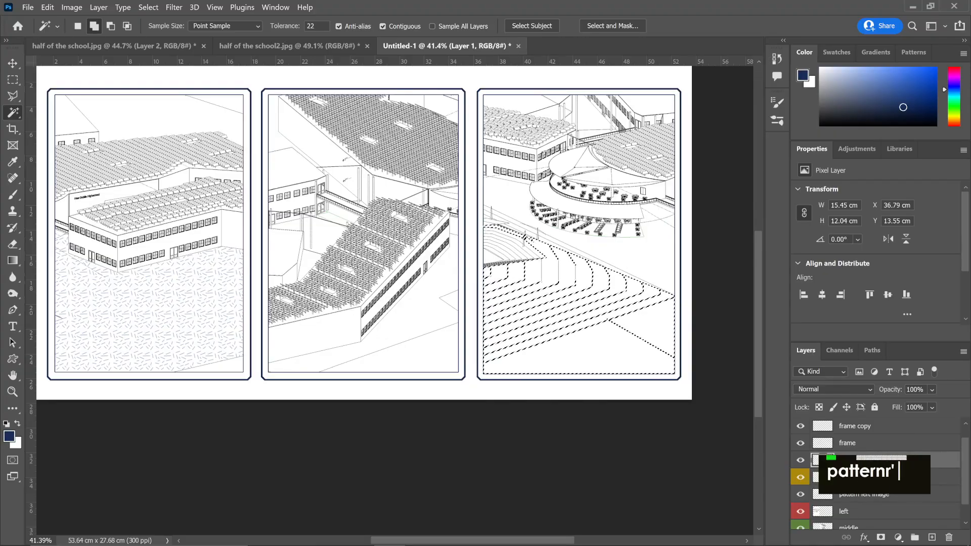
pyautogui.write('e')
pyautogui.press('Return')
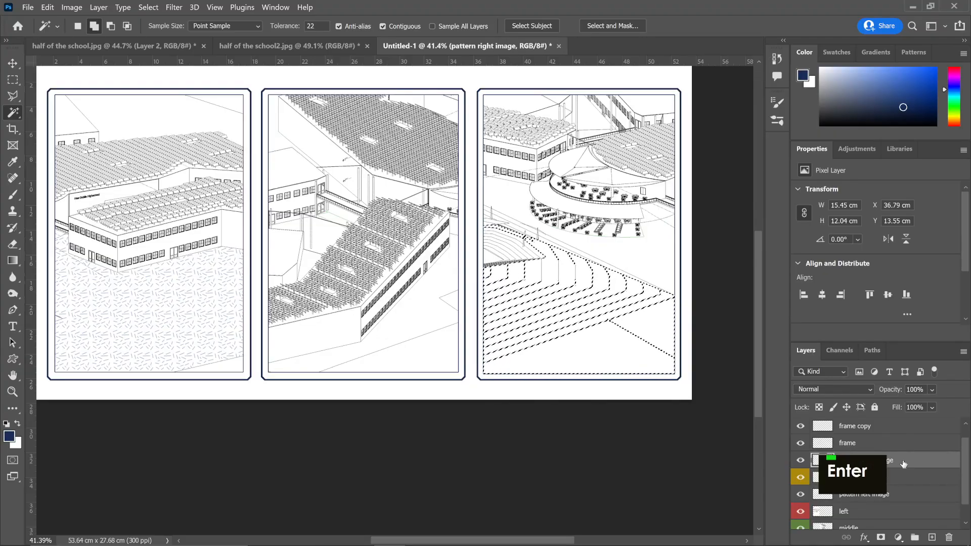
# - Fill the selected steps and ground on the pattern right image layer with the same scattered-dash pattern at 100% opacity
pyautogui.press('m')
pyautogui.rightClick(602, 326)
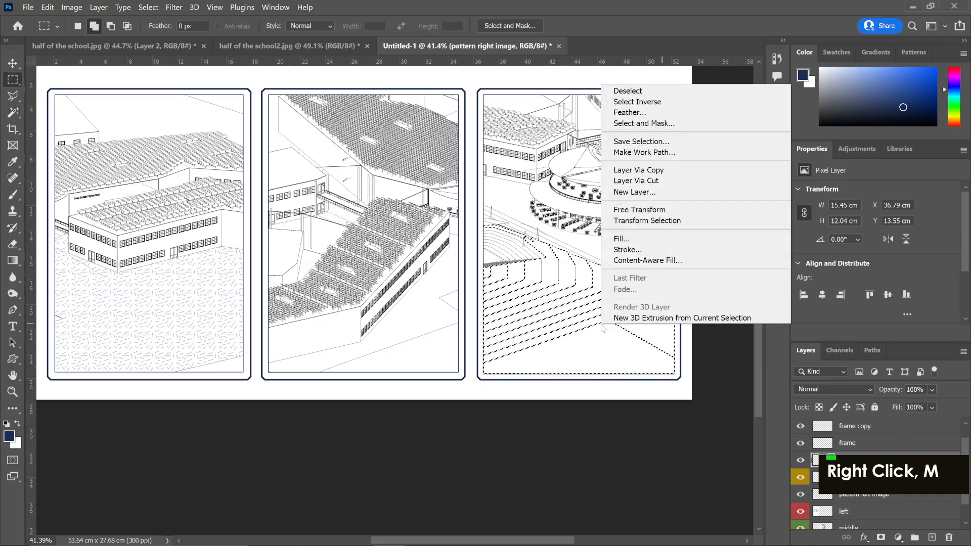
pyautogui.click(631, 241)
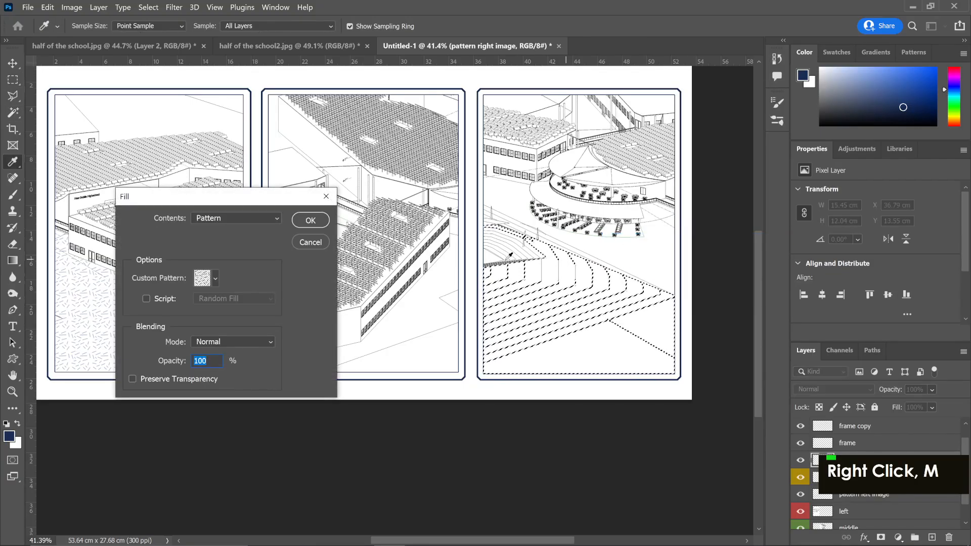
pyautogui.press('Return')
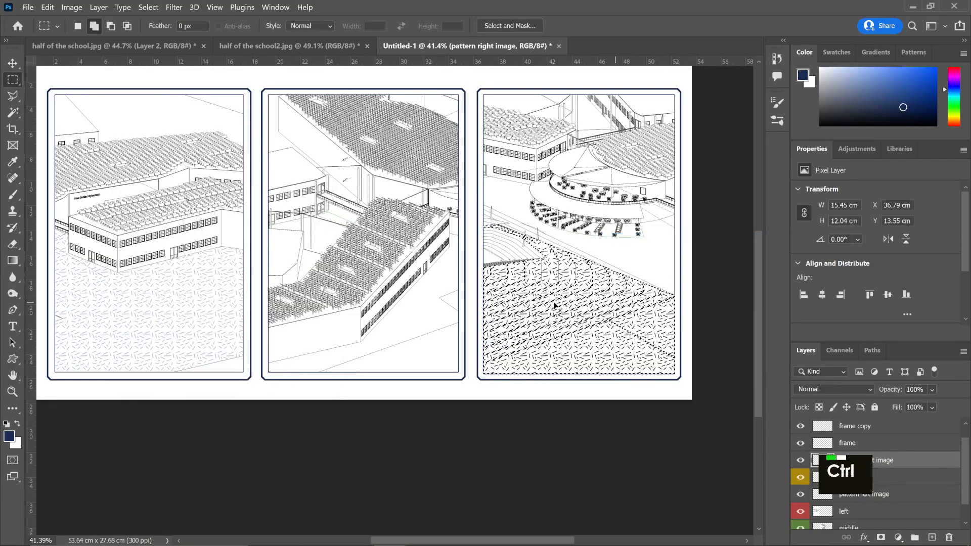
# - Colorize the right drawing's pattern with Hue/Saturation and raise its lightness to +79
pyautogui.hotkey('ctrl', 'u')
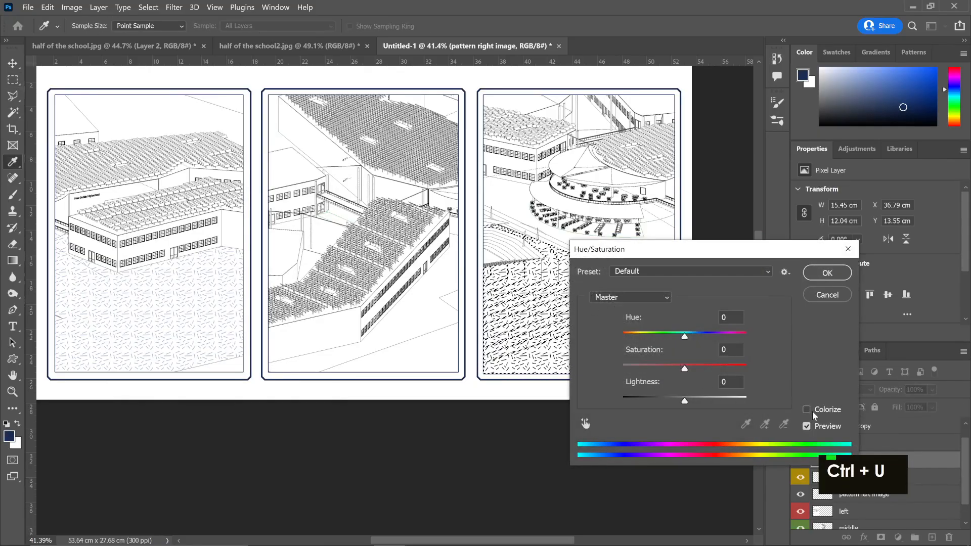
pyautogui.click(813, 411)
pyautogui.moveTo(684, 400); pyautogui.dragTo(733, 401)
pyautogui.click(826, 273)
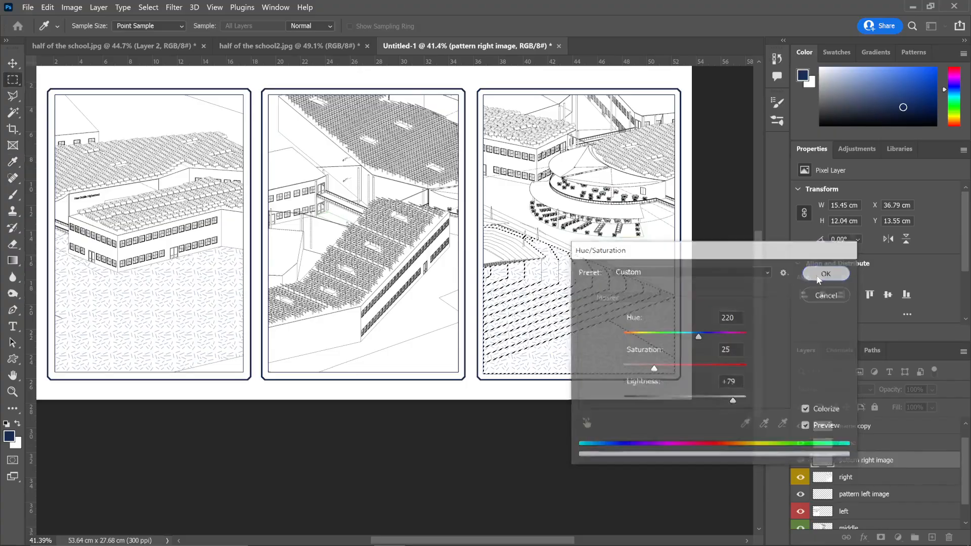
# - Drop the current selection and, on the left layer, select the open area above the roof with the Magic Wand
pyautogui.hotkey('ctrl', 'd')
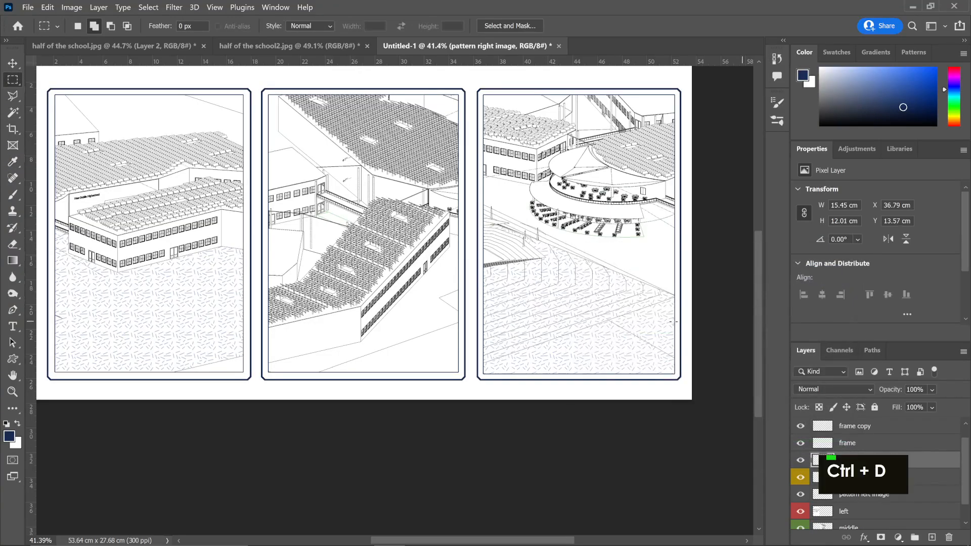
pyautogui.keyDown('alt'); pyautogui.scroll(-1, 658, 289); pyautogui.keyUp('alt')
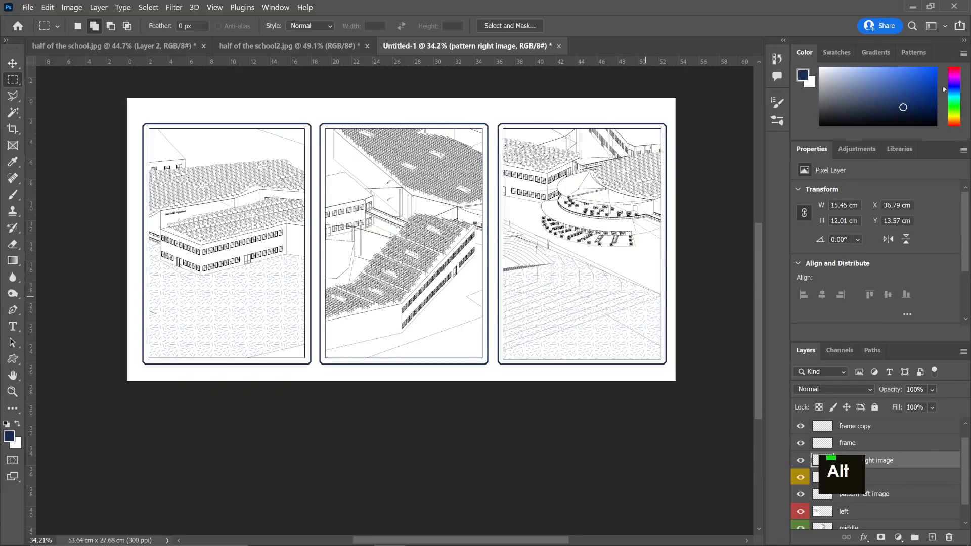
pyautogui.press('v')
pyautogui.click(218, 151)
pyautogui.press('w')
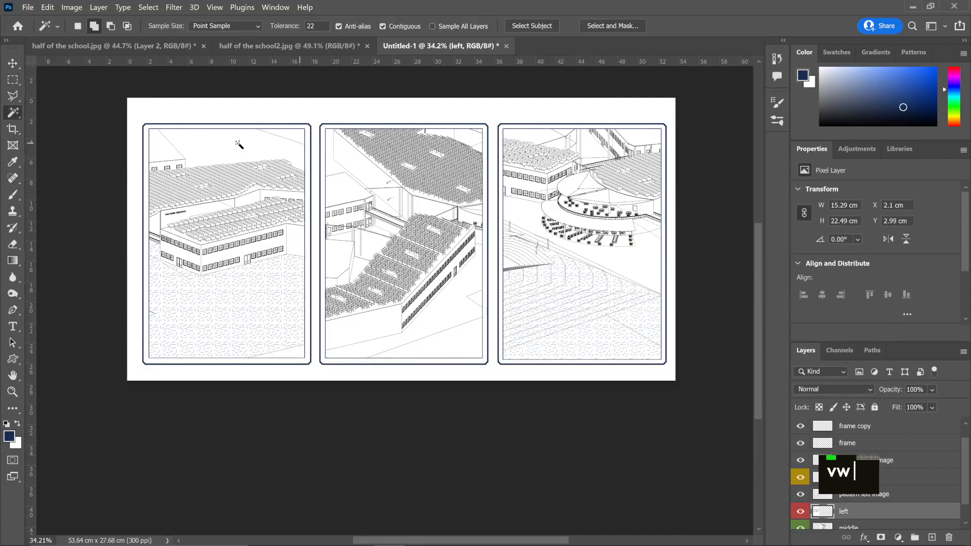
pyautogui.click(239, 147)
# - Fill the selected area above the roof on the pattern left image layer with the scattered-dash pattern
pyautogui.press('m')
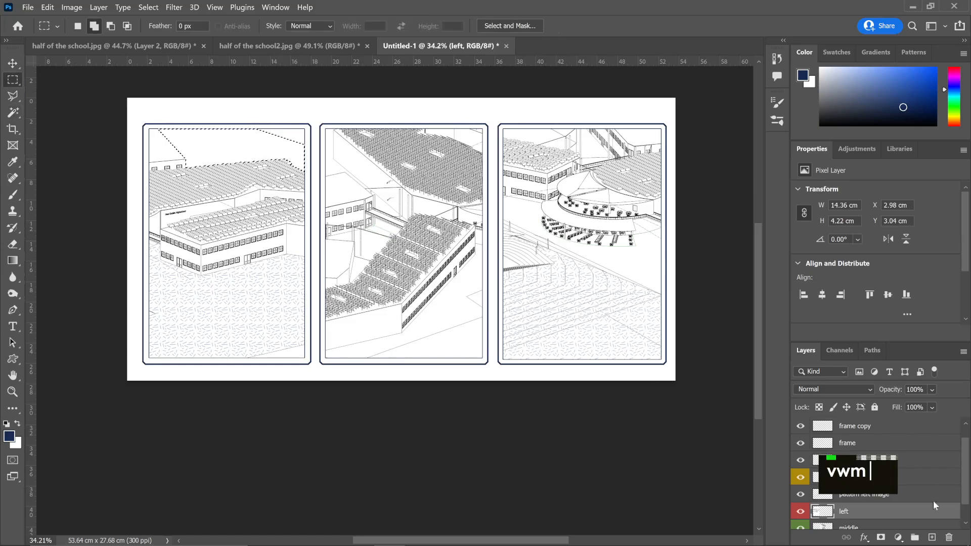
pyautogui.scroll(-2, 940, 461)
pyautogui.click(923, 471)
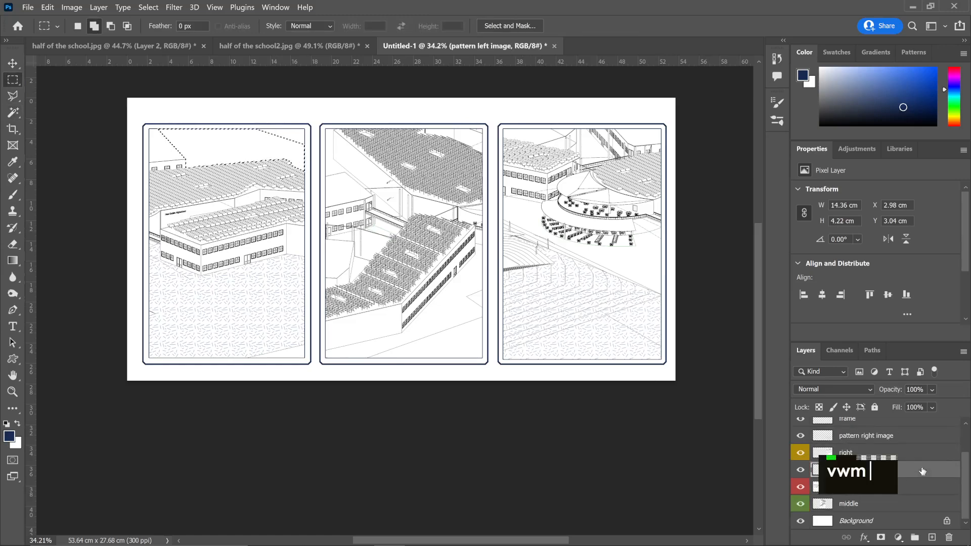
pyautogui.rightClick(237, 219)
pyautogui.click(278, 371)
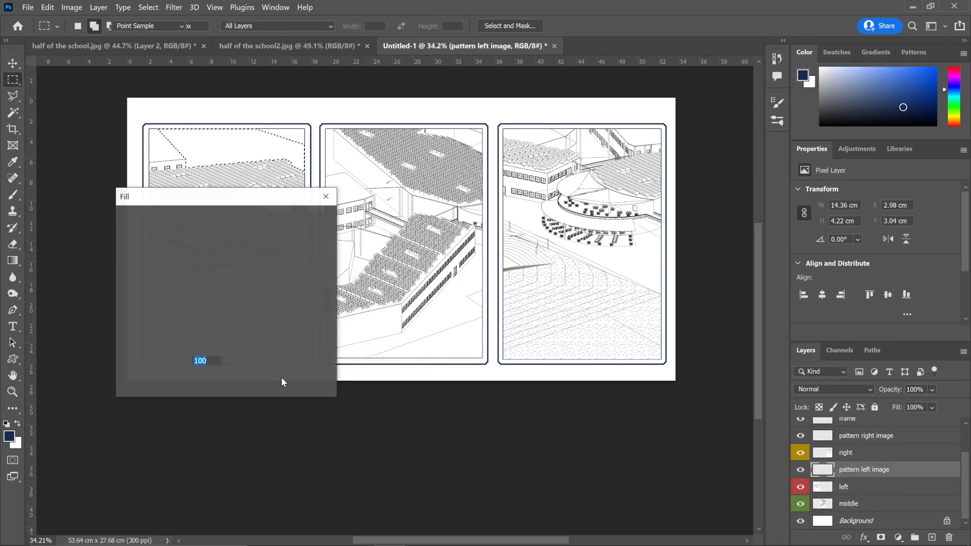
pyautogui.press('Return')
# - Colorize the new pattern area with Hue/Saturation, raise its lightness to +74, and deselect it
pyautogui.hotkey('ctrl', 'u')
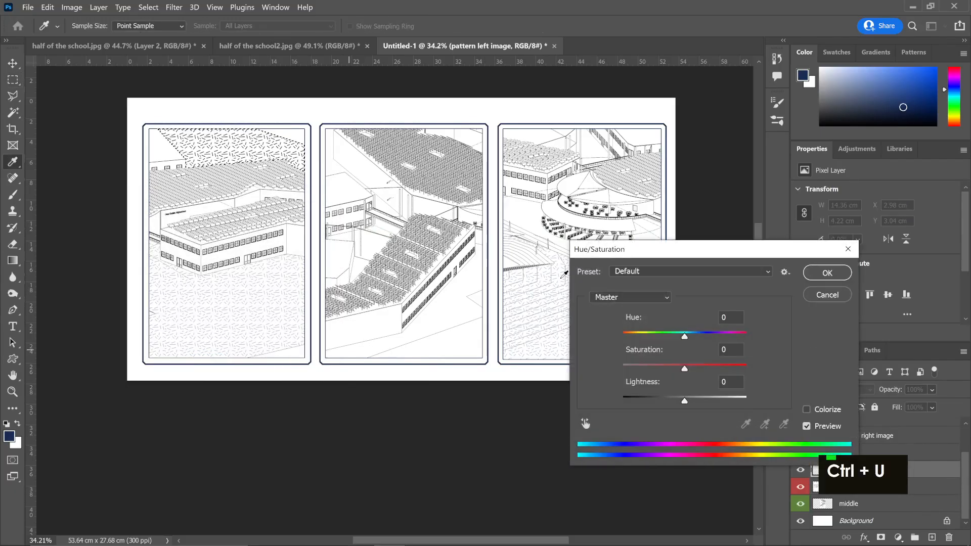
pyautogui.click(806, 409)
pyautogui.moveTo(684, 400); pyautogui.dragTo(732, 408)
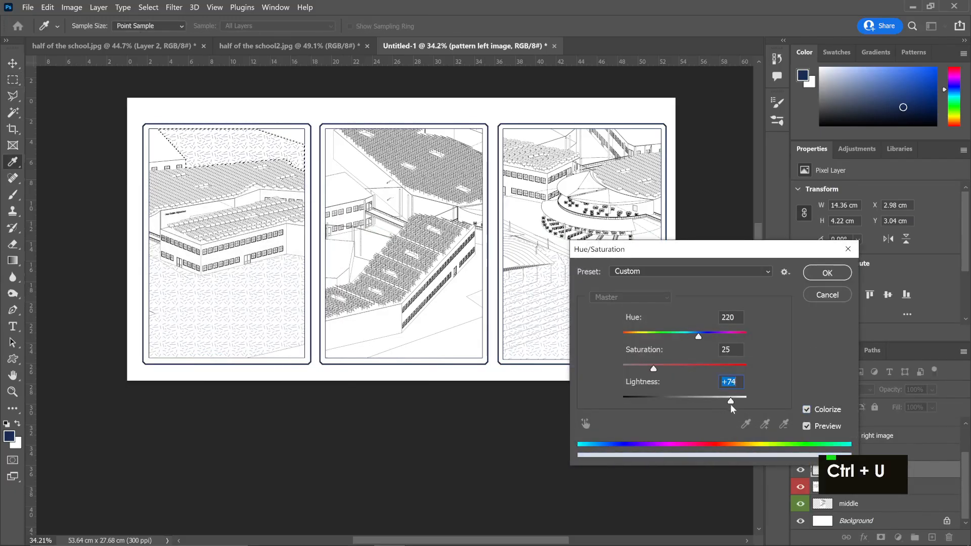
pyautogui.click(828, 273)
pyautogui.press('m')
pyautogui.hotkey('ctrl', 'd')
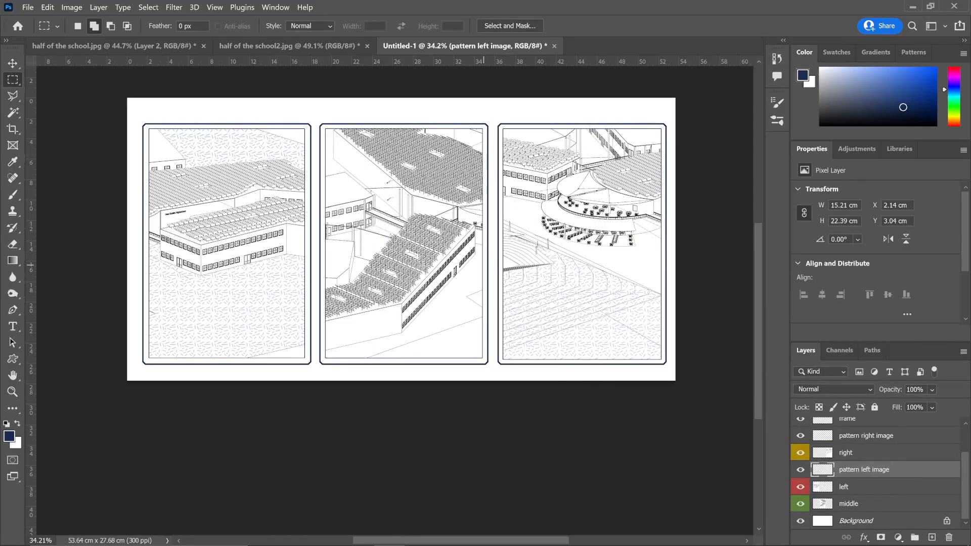
# - On the middle layer, select the open ground along the building with the Magic Wand and add a new layer above it
pyautogui.press('v')
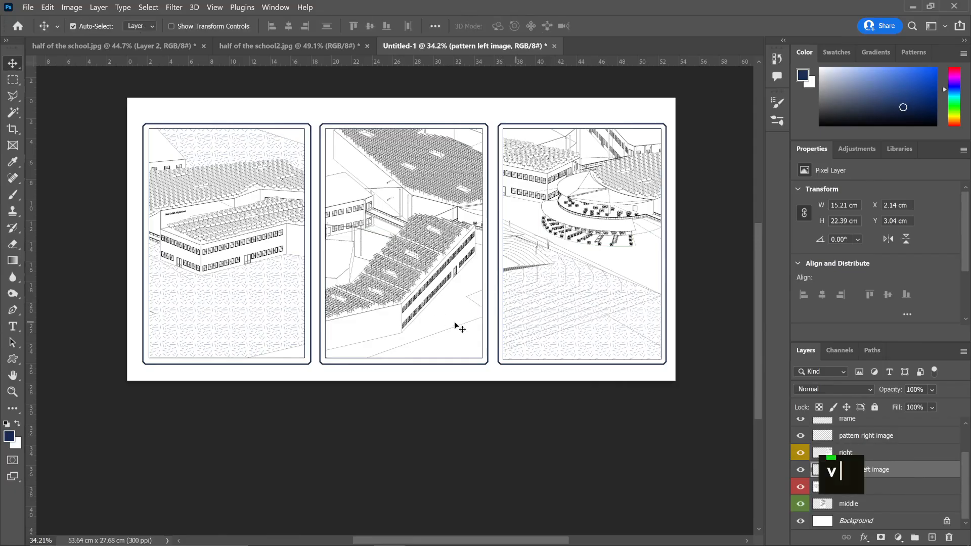
pyautogui.click(456, 328)
pyautogui.press('w')
pyautogui.click(461, 292)
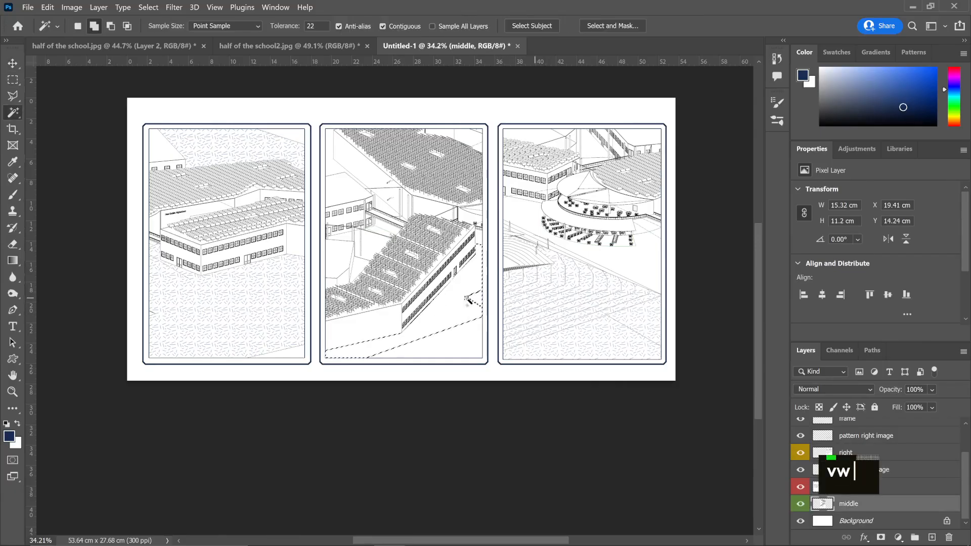
pyautogui.scroll(2, 455, 327)
pyautogui.scroll(-1, 455, 326)
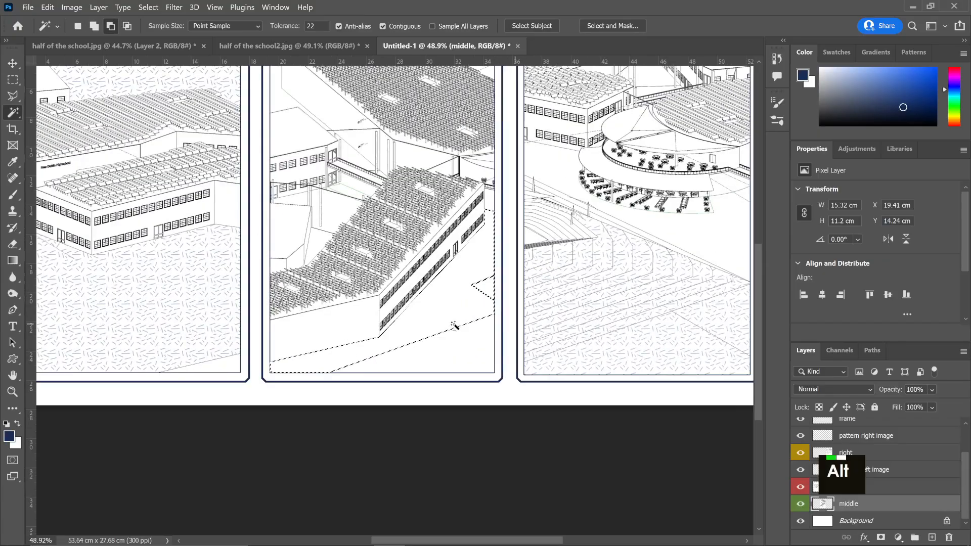
pyautogui.scroll(-1, 455, 326)
pyautogui.scroll(-1, 469, 335)
pyautogui.press('m')
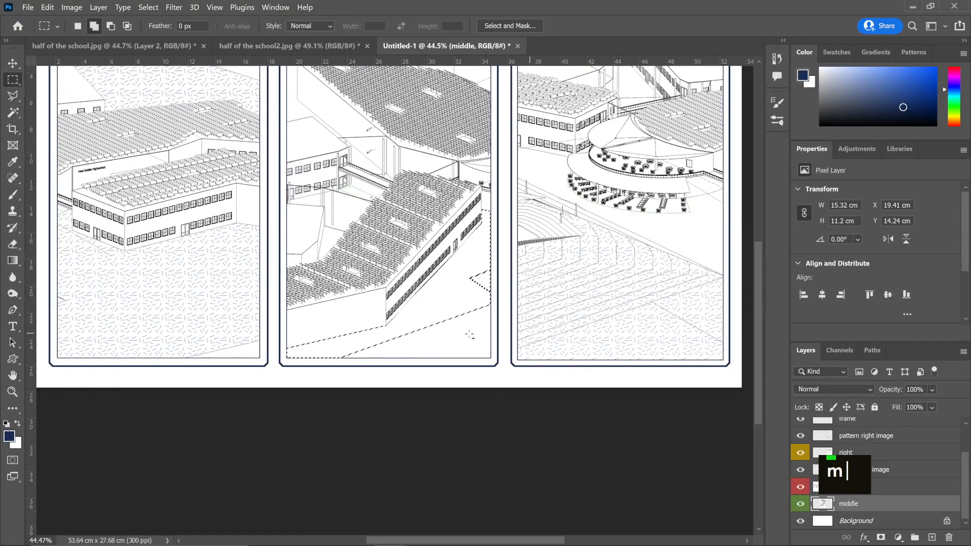
pyautogui.click(932, 536)
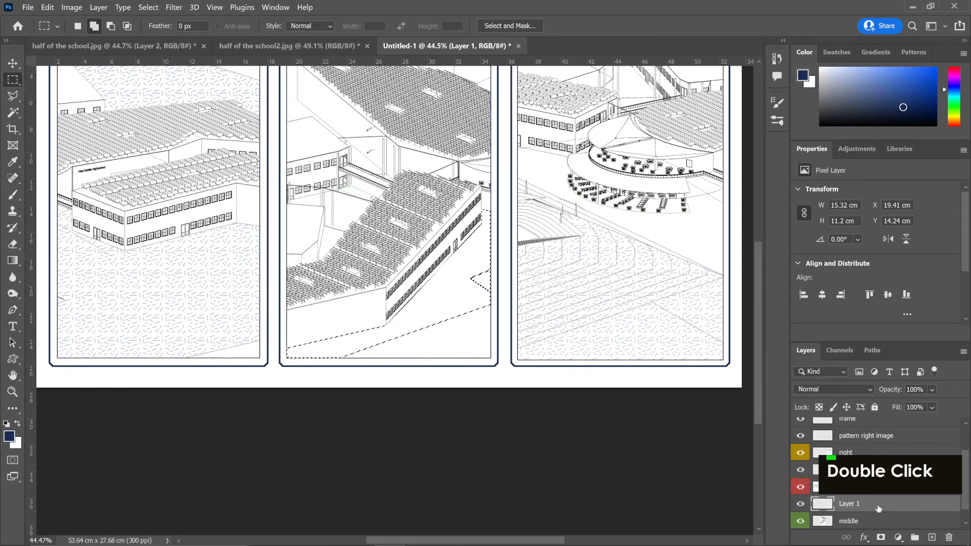
pyautogui.doubleClick(858, 507)
pyautogui.press('Escape')
pyautogui.press('Escape')
pyautogui.press('Escape')
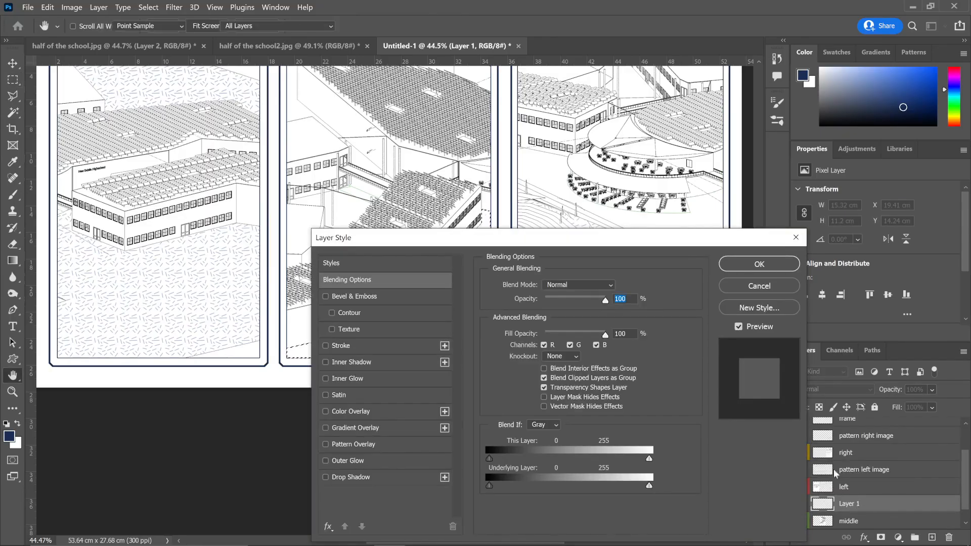
pyautogui.click(796, 238)
# - Rename the new layer above the middle layer "pattern middle"
pyautogui.doubleClick(847, 503)
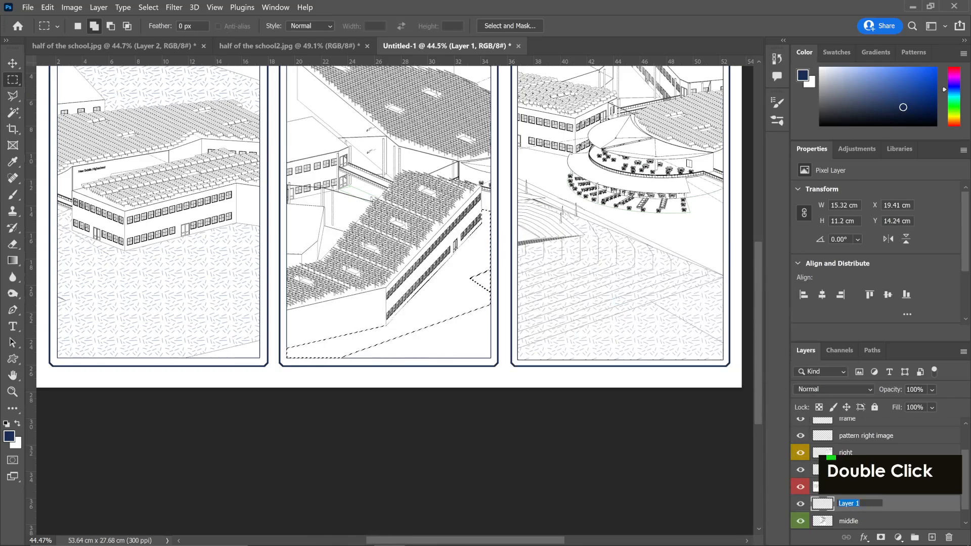
pyautogui.write('patt')
pyautogui.write('iddle')
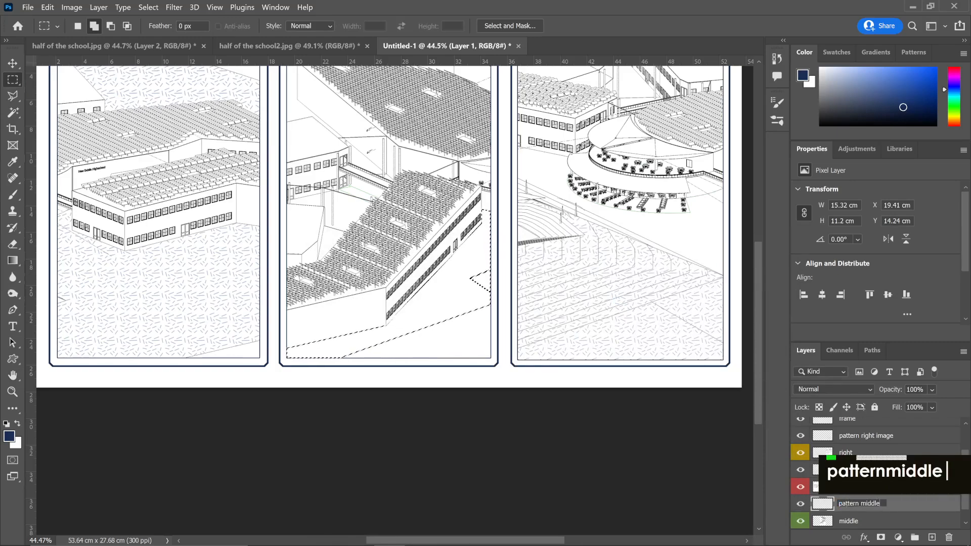
pyautogui.press('Return')
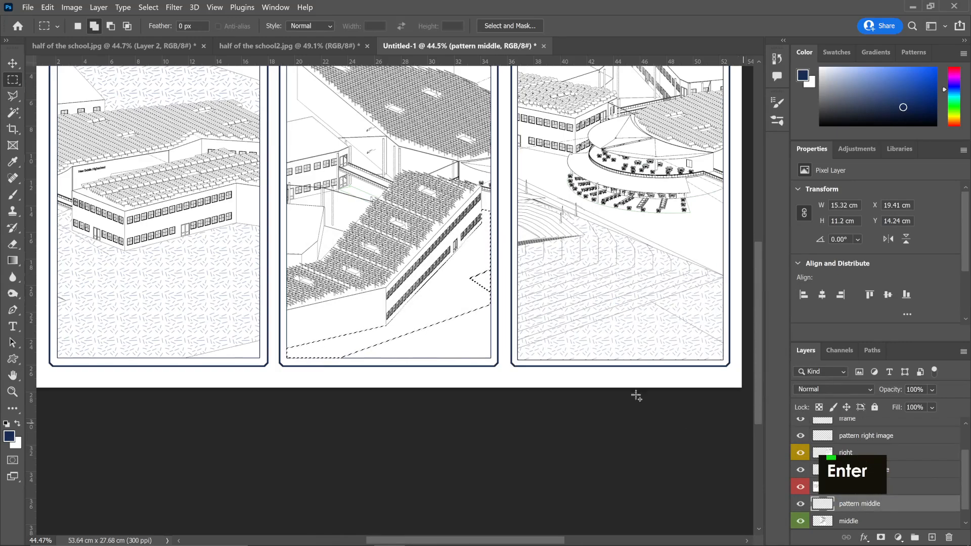
# - Try filling the selected ground on the pattern middle layer with the bold diagonal-hatch pattern at 100% opacity
pyautogui.scroll(1, 507, 334)
pyautogui.press('m')
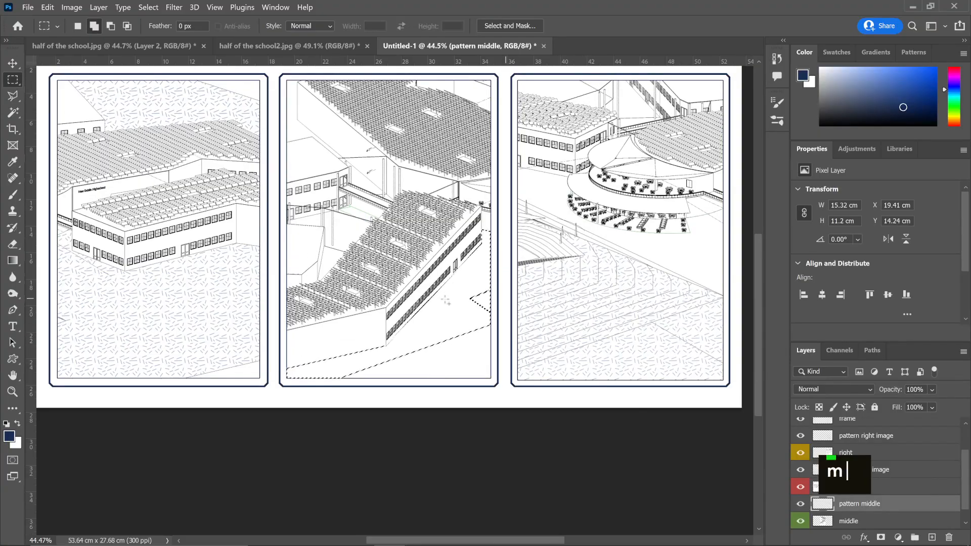
pyautogui.rightClick(445, 330)
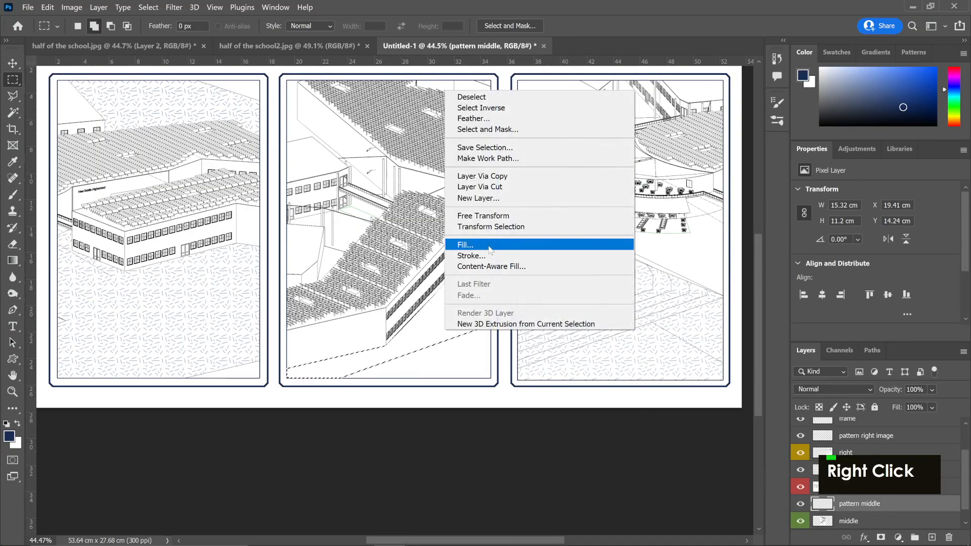
pyautogui.click(506, 244)
pyautogui.click(209, 220)
pyautogui.click(208, 281)
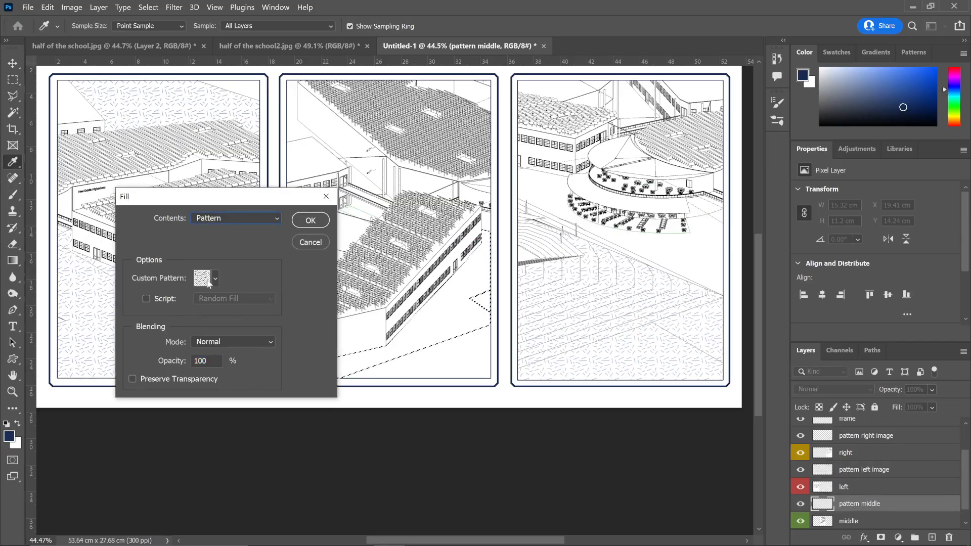
pyautogui.click(207, 282)
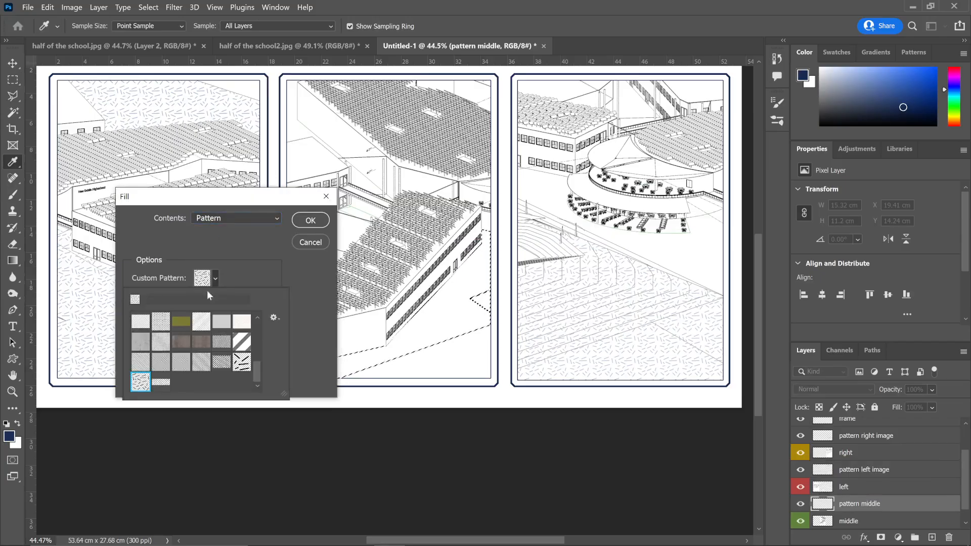
pyautogui.click(226, 363)
pyautogui.click(299, 222)
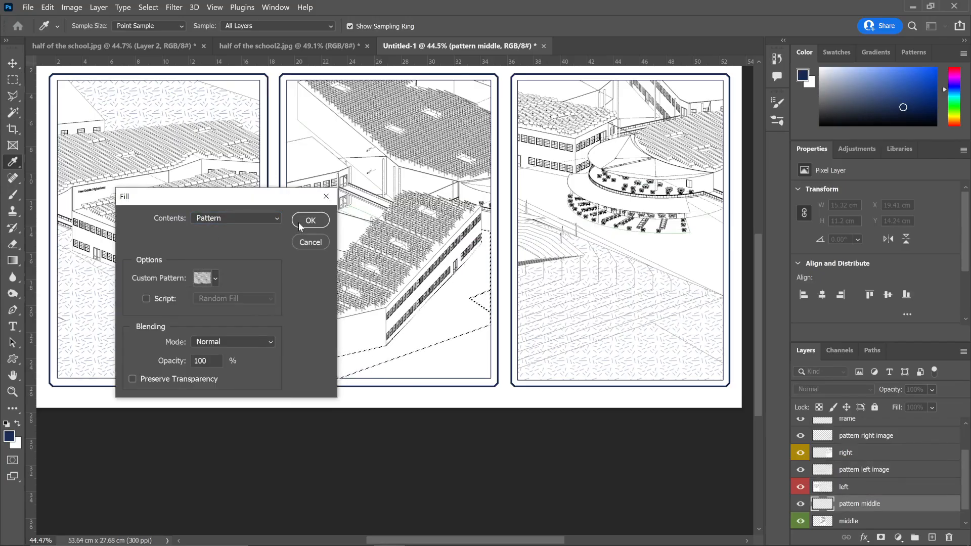
pyautogui.click(299, 222)
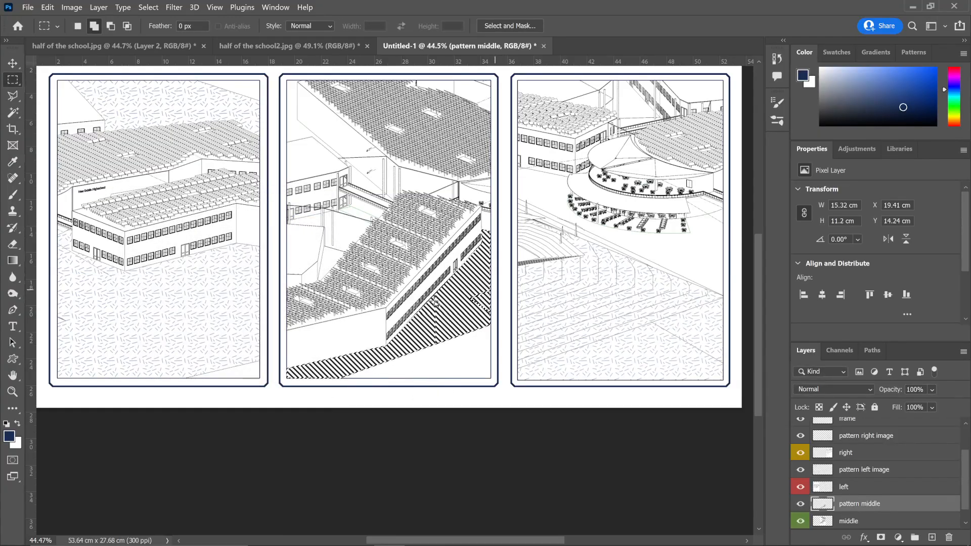
pyautogui.hotkey('ctrl', 'z')
# - Try filling the selected ground in the middle drawing with the last pattern in the list, a bold scattered-dash one
pyautogui.rightClick(433, 324)
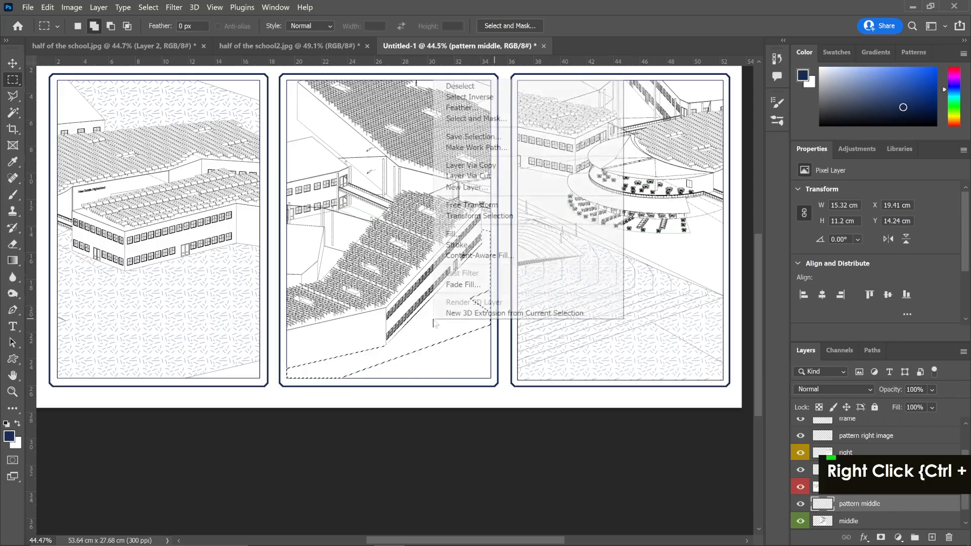
pyautogui.click(469, 235)
pyautogui.click(209, 280)
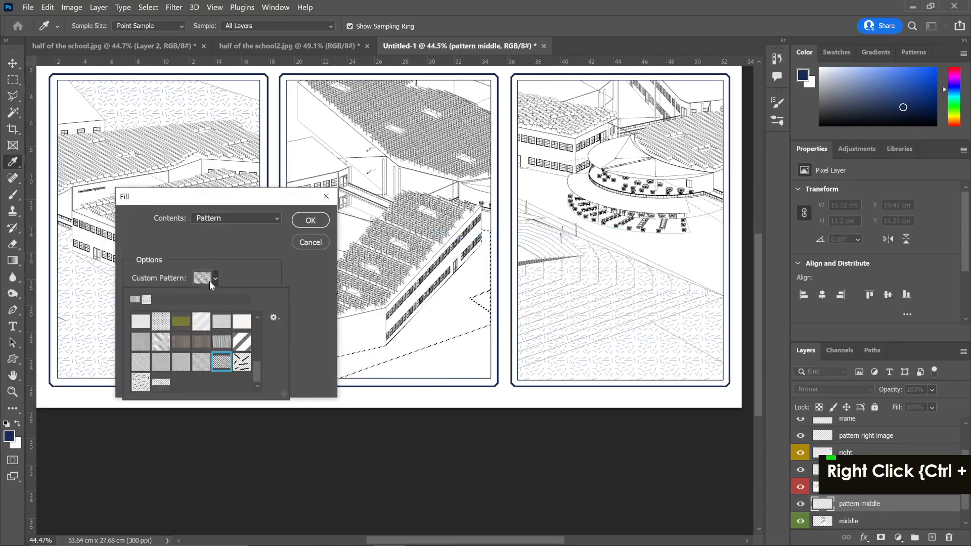
pyautogui.click(161, 383)
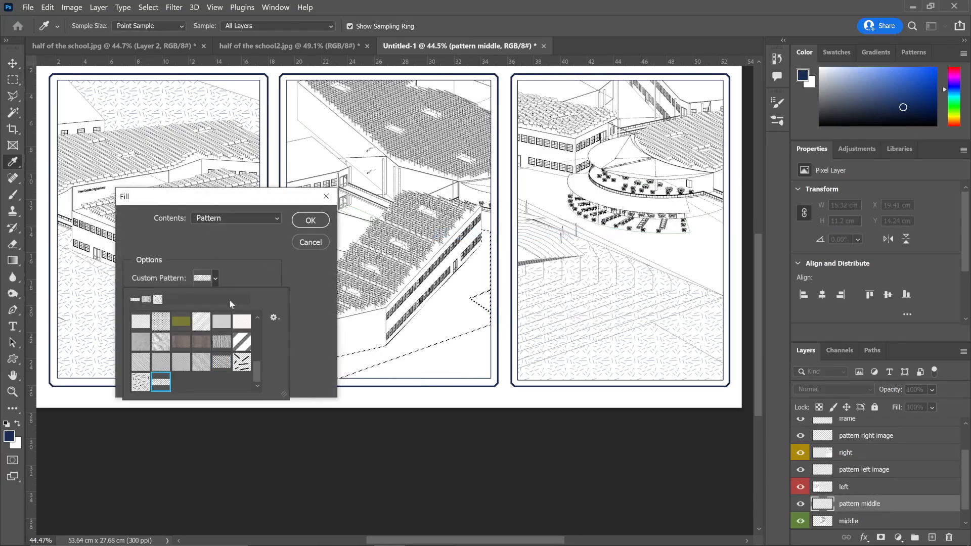
pyautogui.click(311, 222)
pyautogui.click(310, 222)
pyautogui.hotkey('ctrl', 'z')
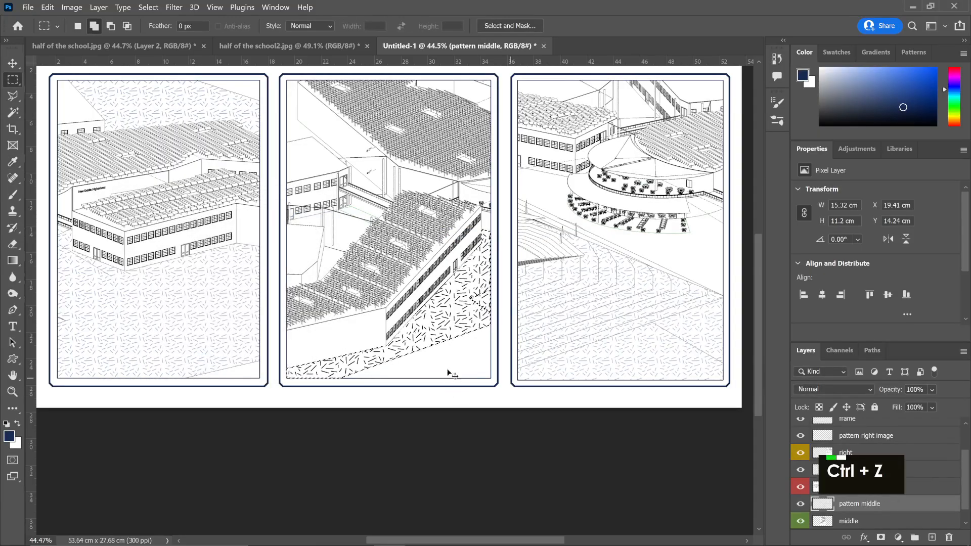
# - Fill the selected ground on the pattern middle layer with the finer diagonal-line pattern at 100% opacity and deselect it
pyautogui.rightClick(440, 327)
pyautogui.click(511, 241)
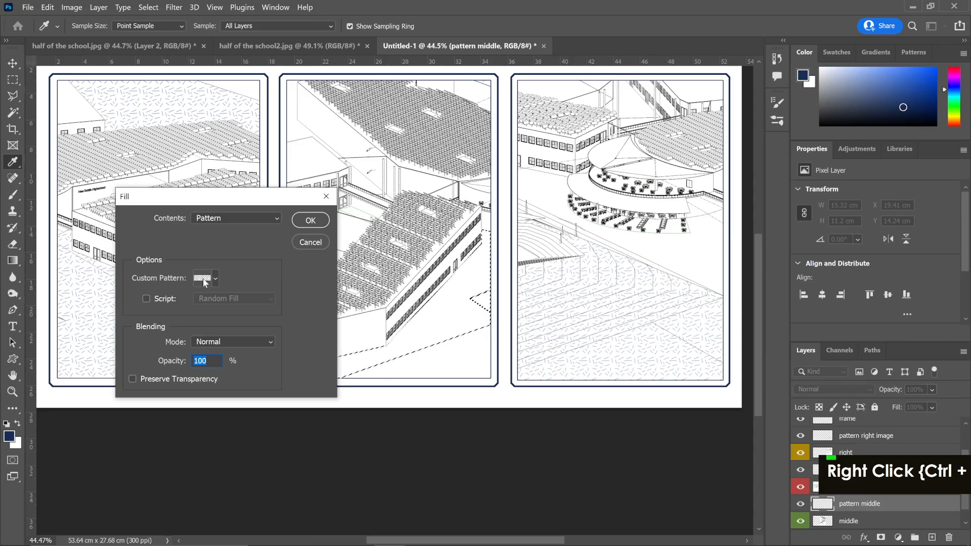
pyautogui.click(202, 279)
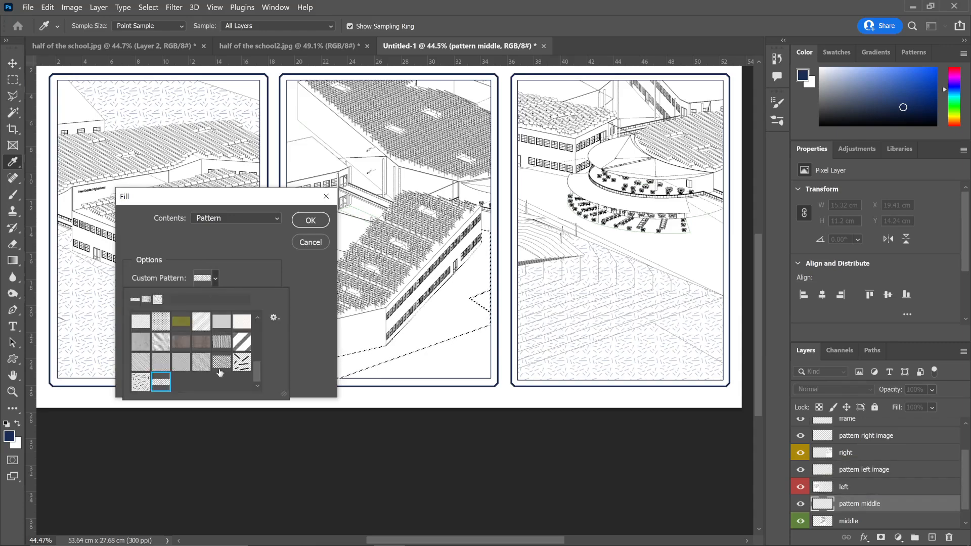
pyautogui.click(187, 367)
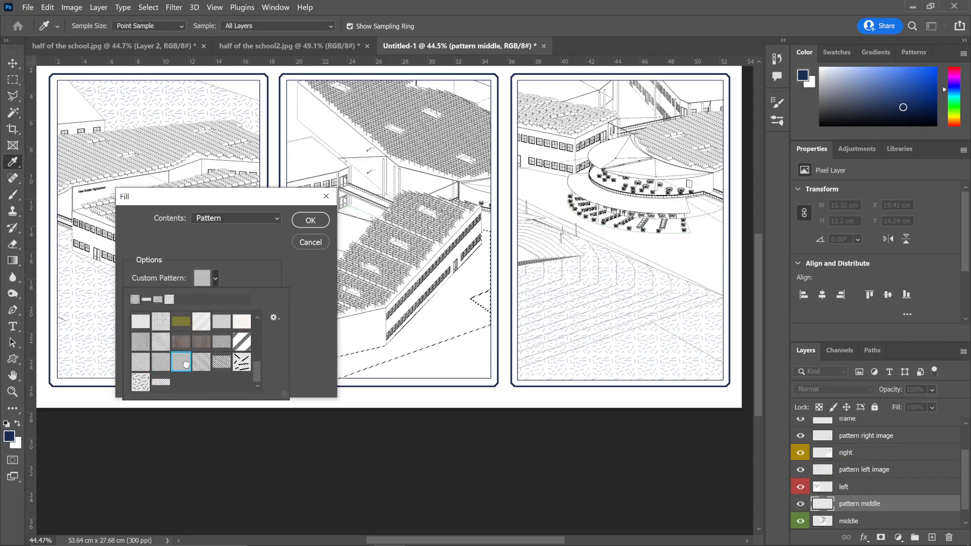
pyautogui.click(305, 223)
pyautogui.click(309, 221)
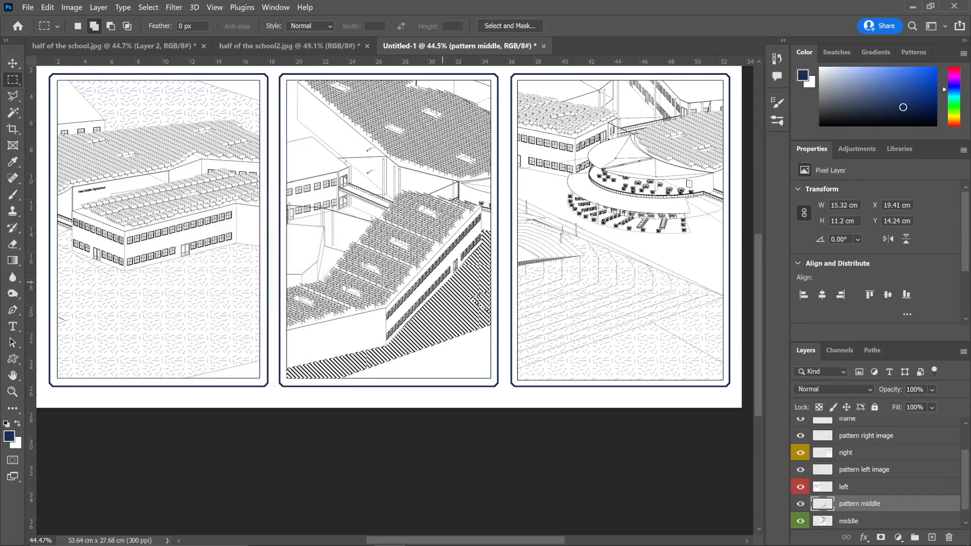
pyautogui.hotkey('ctrl', 'd')
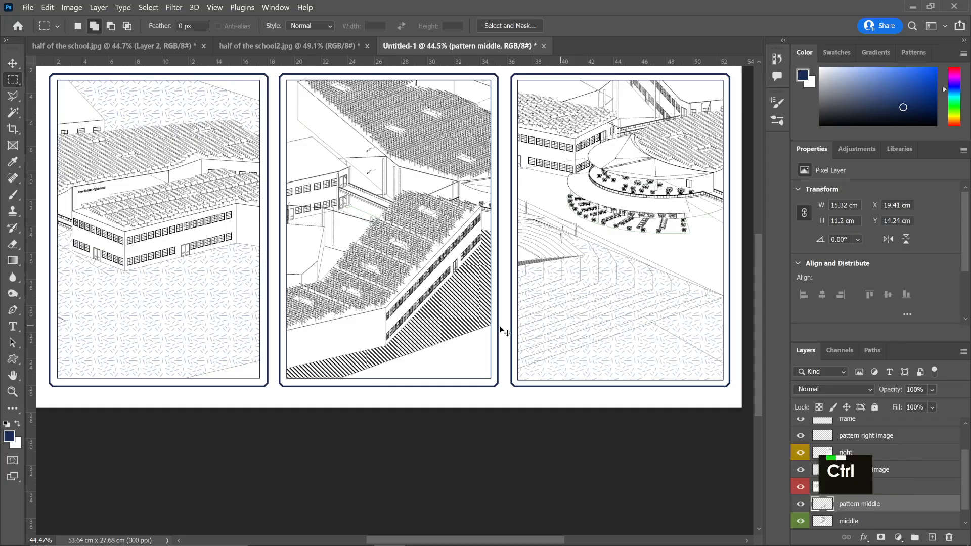
# - Colorize the diagonal-line fill on the pattern middle layer with hue 220, saturation 25 and lightness +70
pyautogui.hotkey('ctrl', 'u')
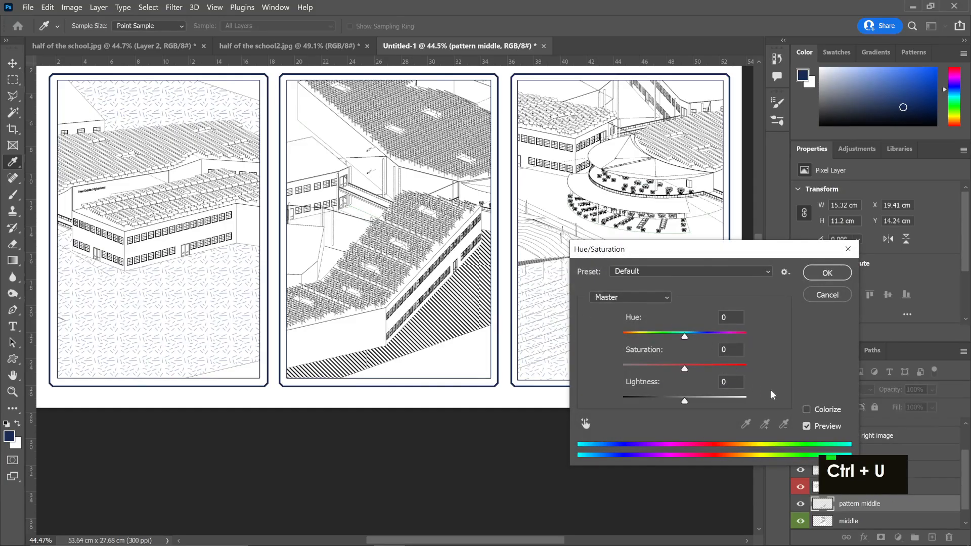
pyautogui.click(807, 409)
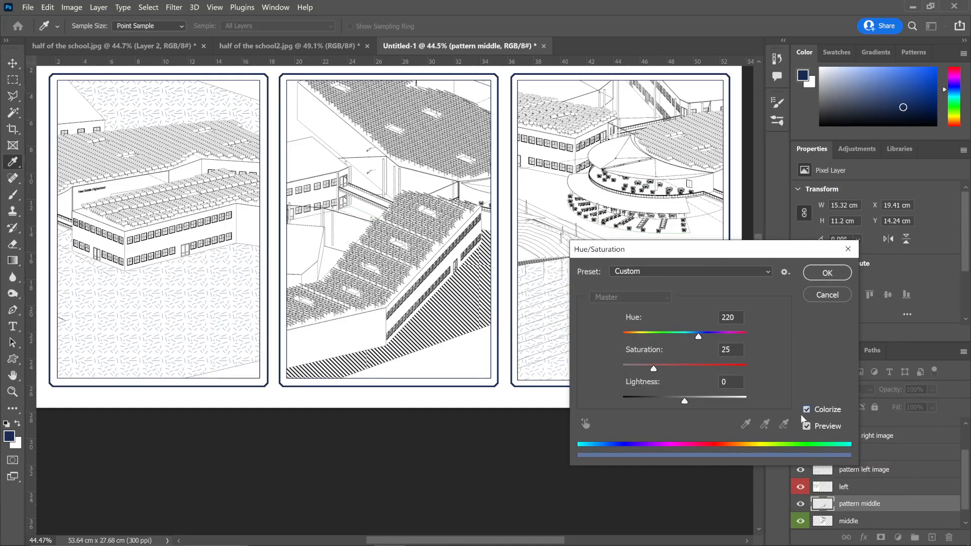
pyautogui.moveTo(685, 401); pyautogui.dragTo(729, 405)
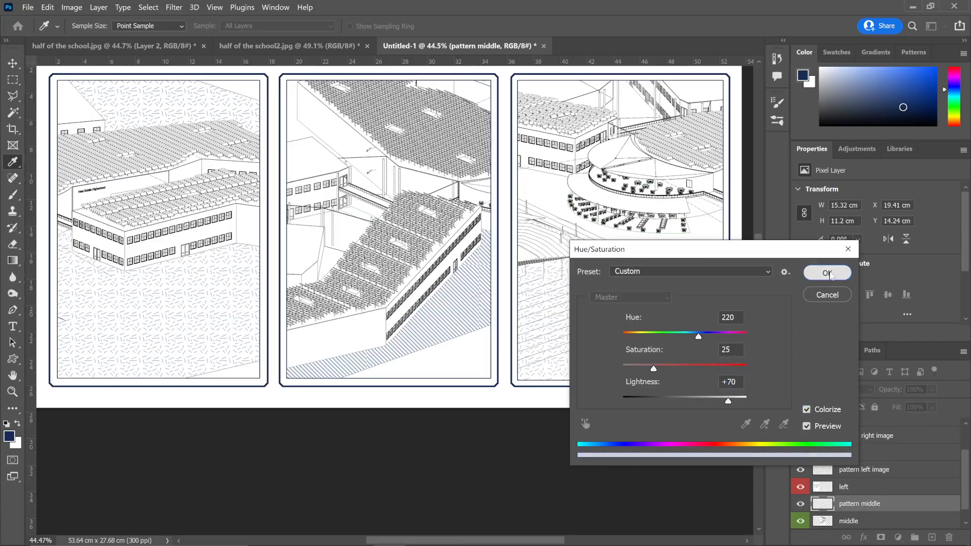
pyautogui.click(827, 273)
pyautogui.press('m')
pyautogui.scroll(3, 438, 294)
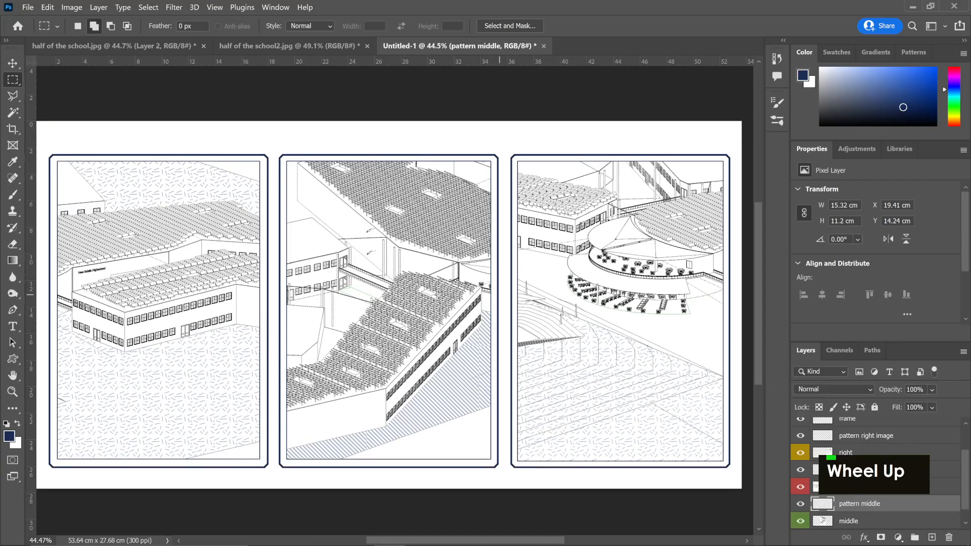
pyautogui.scroll(1, 438, 294)
pyautogui.scroll(-2, 366, 299)
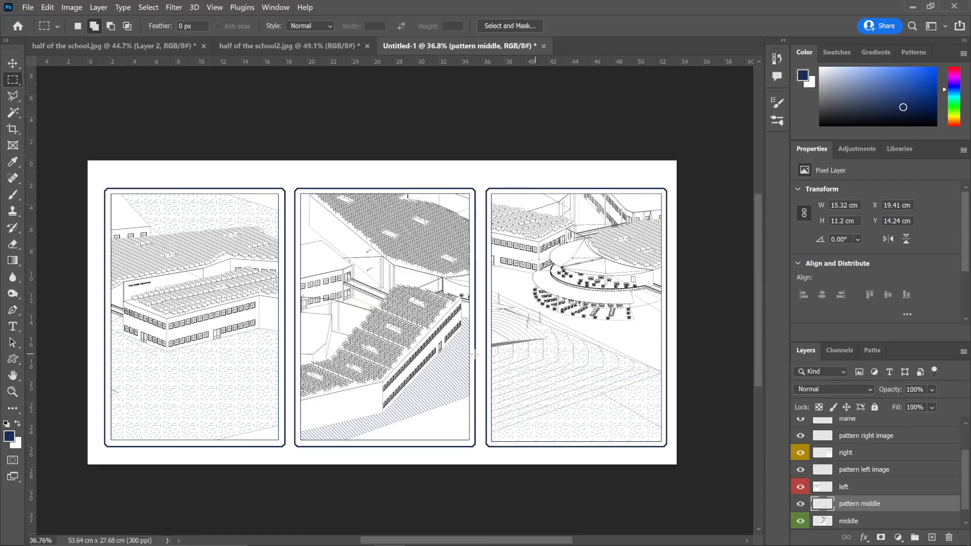
# - Add a new layer directly above the left layer and name it "border left"
pyautogui.press('v')
pyautogui.click(202, 309)
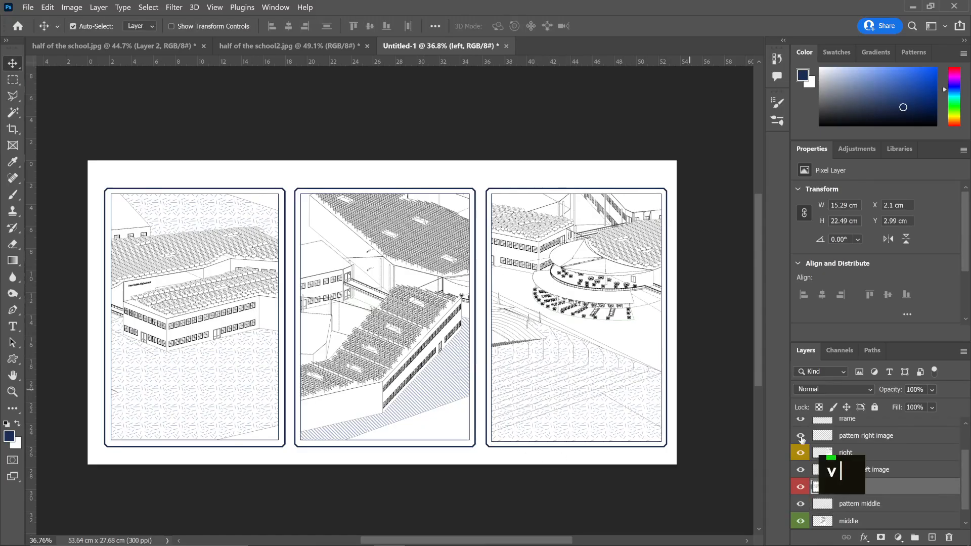
pyautogui.click(932, 537)
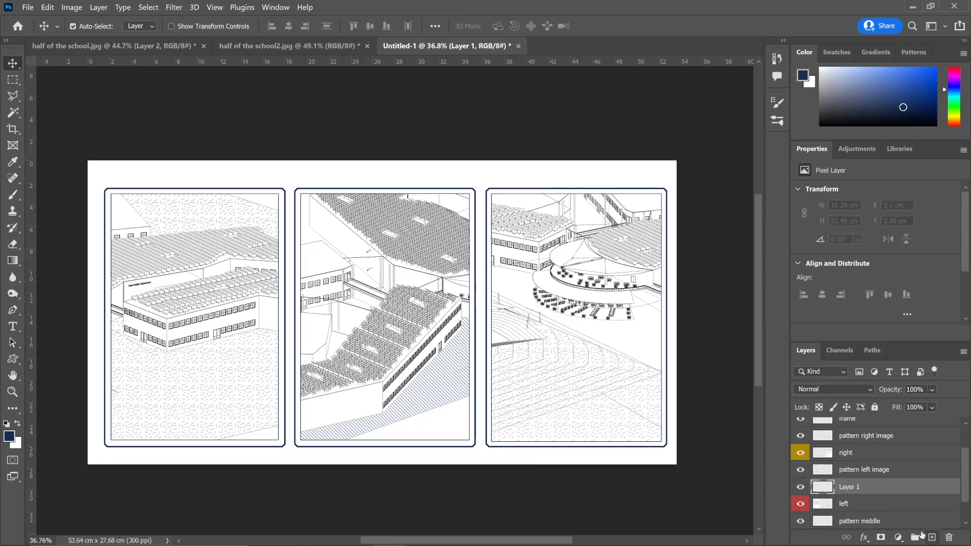
pyautogui.doubleClick(857, 493)
pyautogui.write('bo')
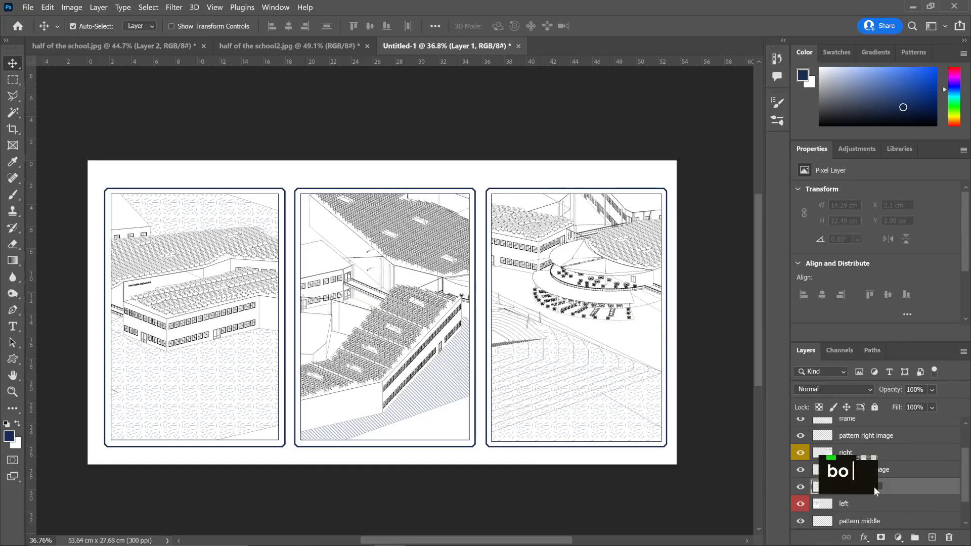
pyautogui.write('rder left')
pyautogui.press('Return')
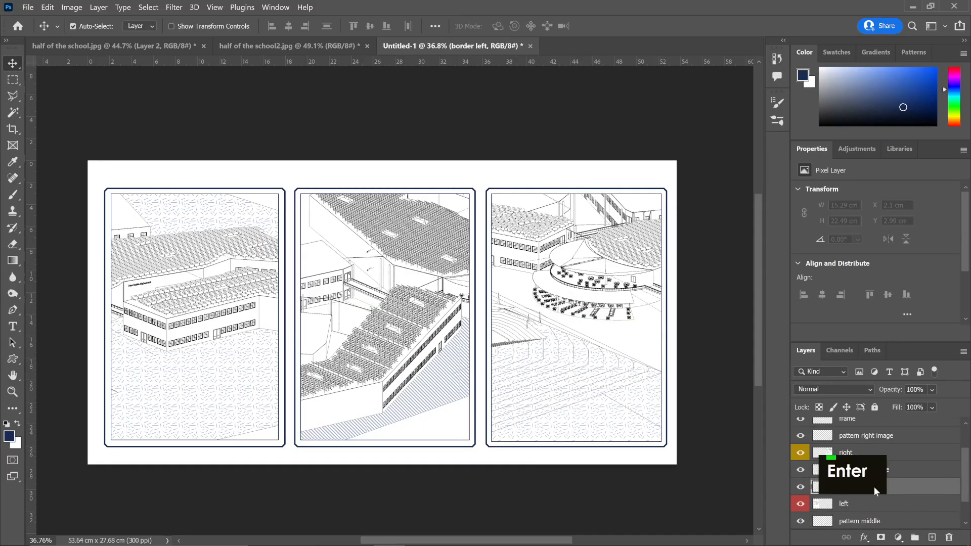
# - Set up the Pen tool in Shape mode with a solid dark navy stroke 5 px wide
pyautogui.click(13, 195)
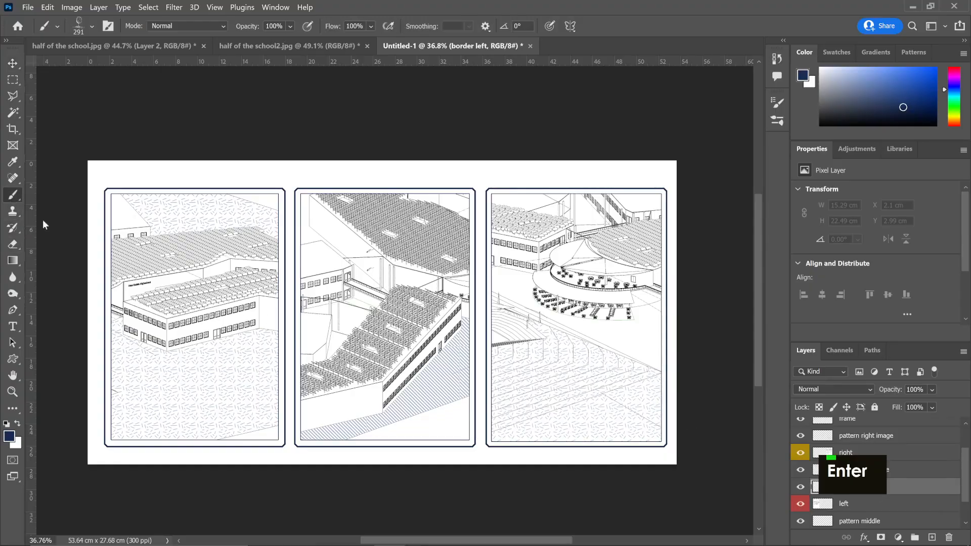
pyautogui.keyDown('alt'); pyautogui.scroll(3, 91, 256); pyautogui.keyUp('alt')
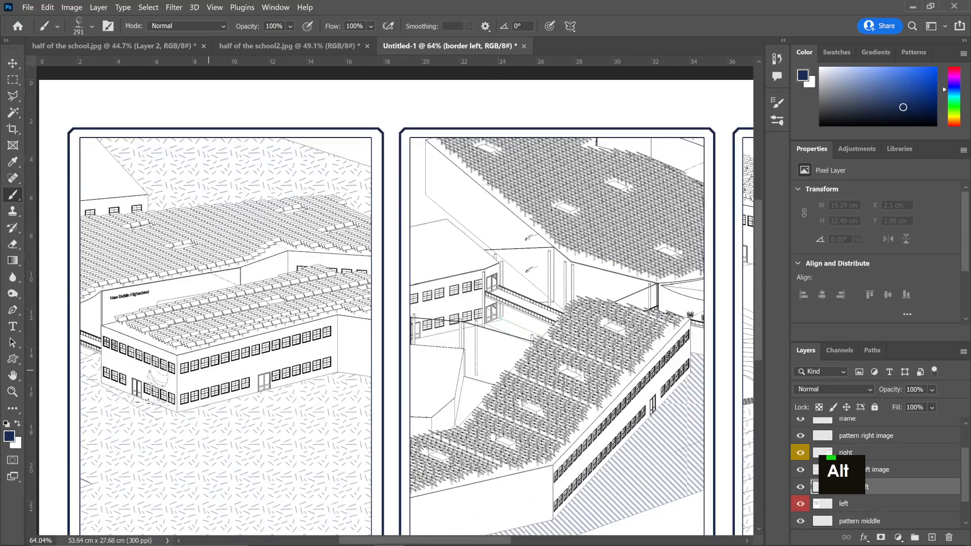
pyautogui.keyDown('ctrl'); pyautogui.hscroll(-1, 206, 411); pyautogui.keyUp('ctrl')
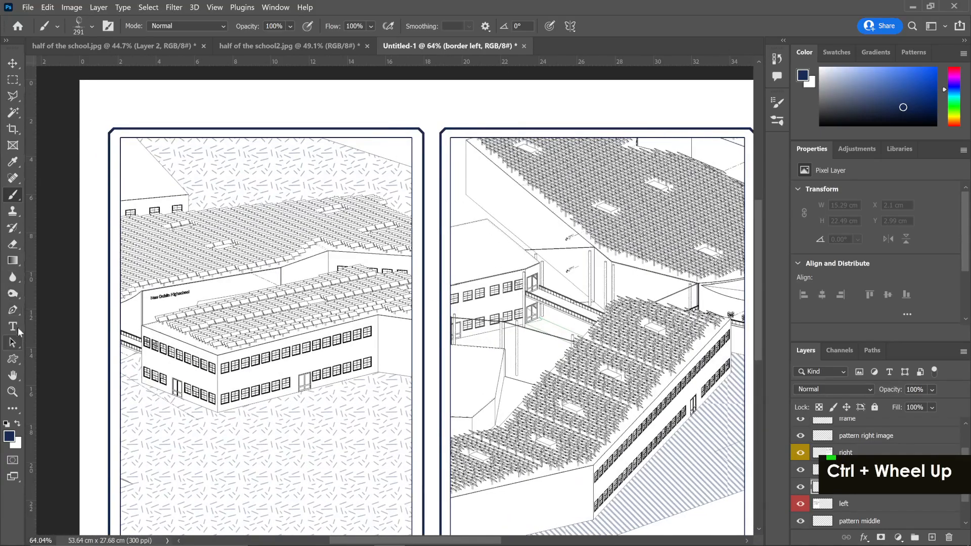
pyautogui.click(13, 310)
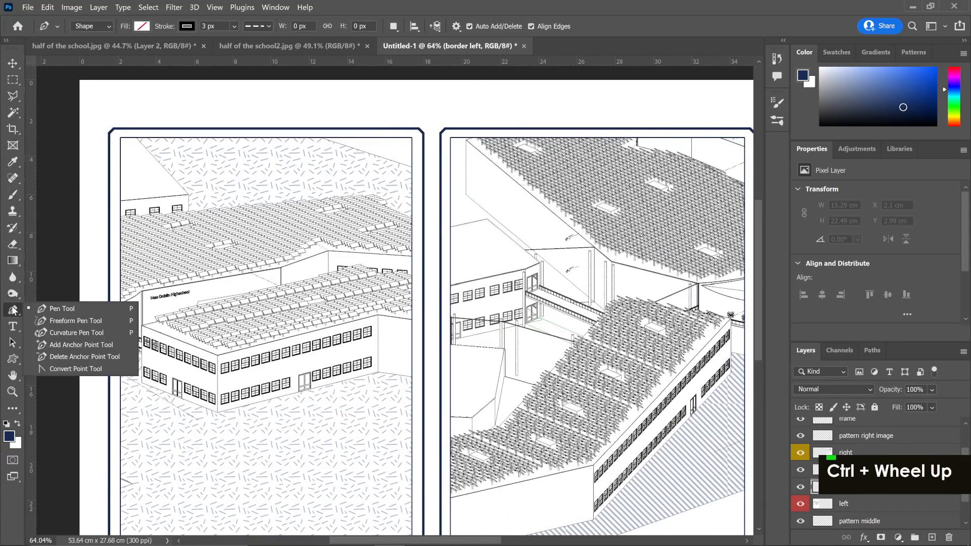
pyautogui.click(268, 28)
pyautogui.click(251, 71)
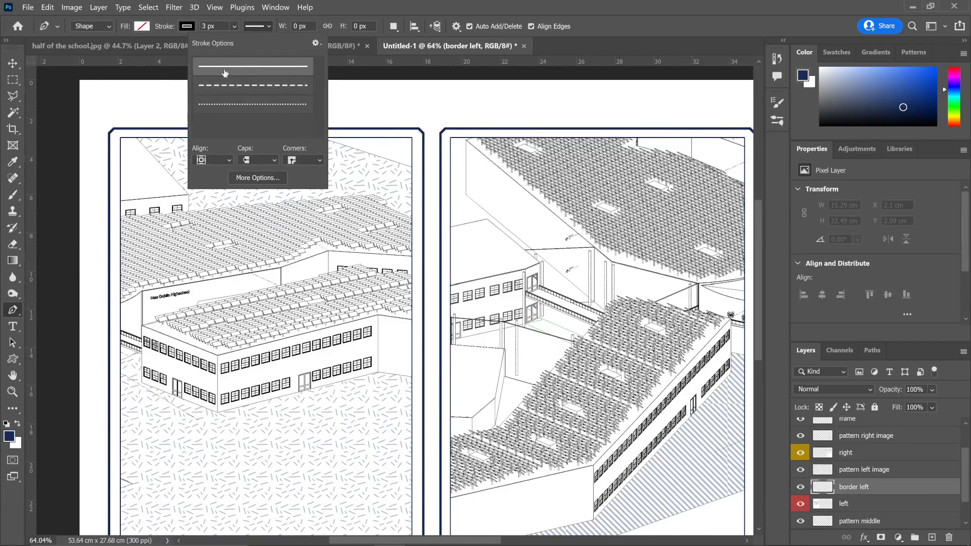
pyautogui.click(184, 28)
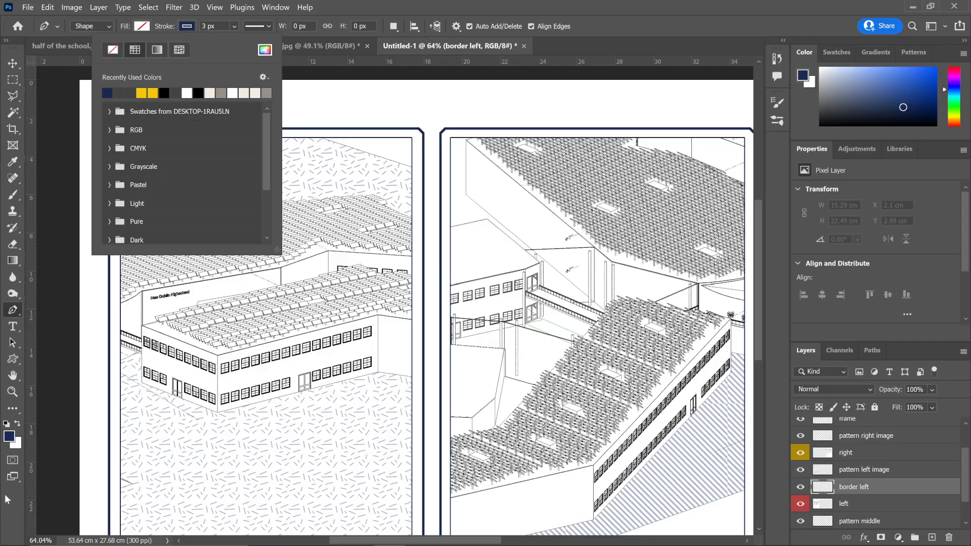
pyautogui.click(201, 27)
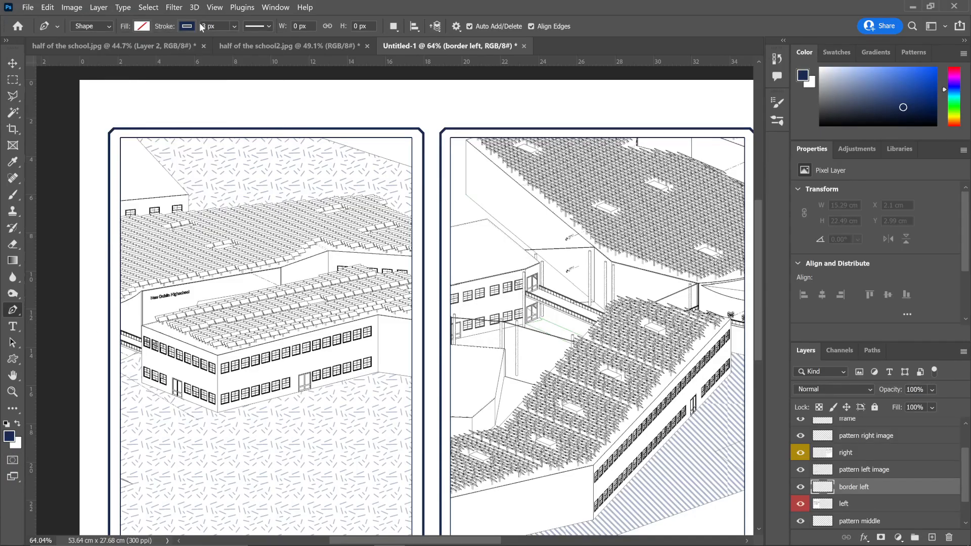
pyautogui.write('5')
pyautogui.press('Return')
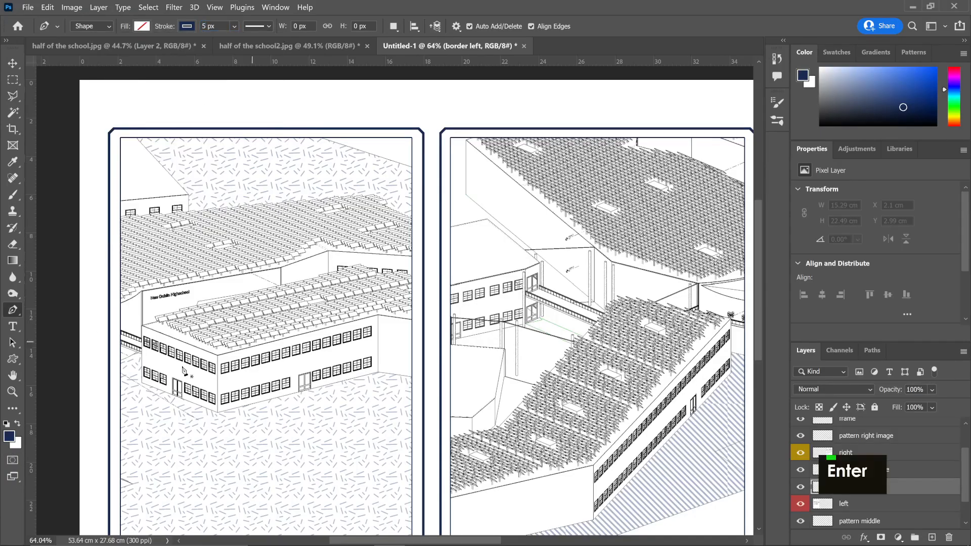
# - Draw a vertical line along the near corner of the front building in the left drawing, from ground to roof edge
pyautogui.scroll(3, 196, 412)
pyautogui.scroll(2, 254, 392)
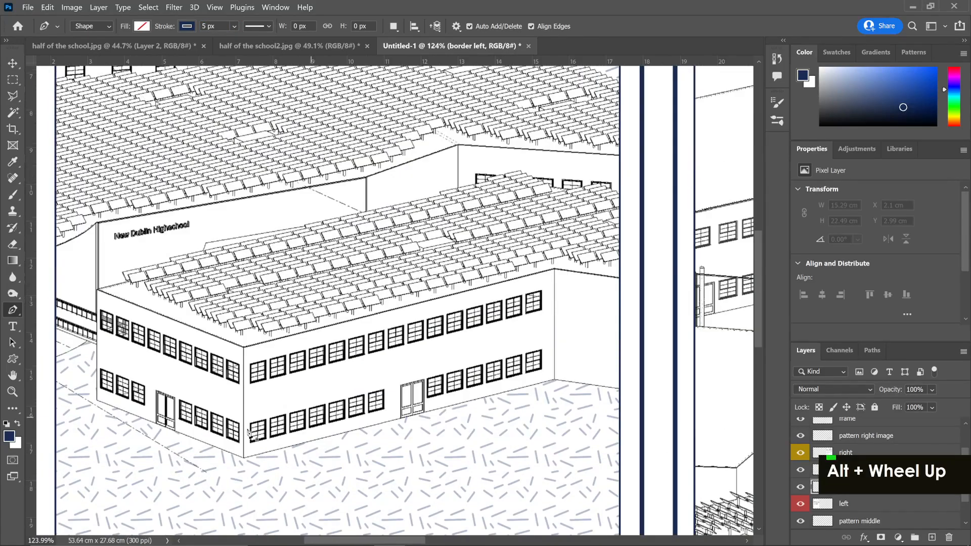
pyautogui.click(244, 456)
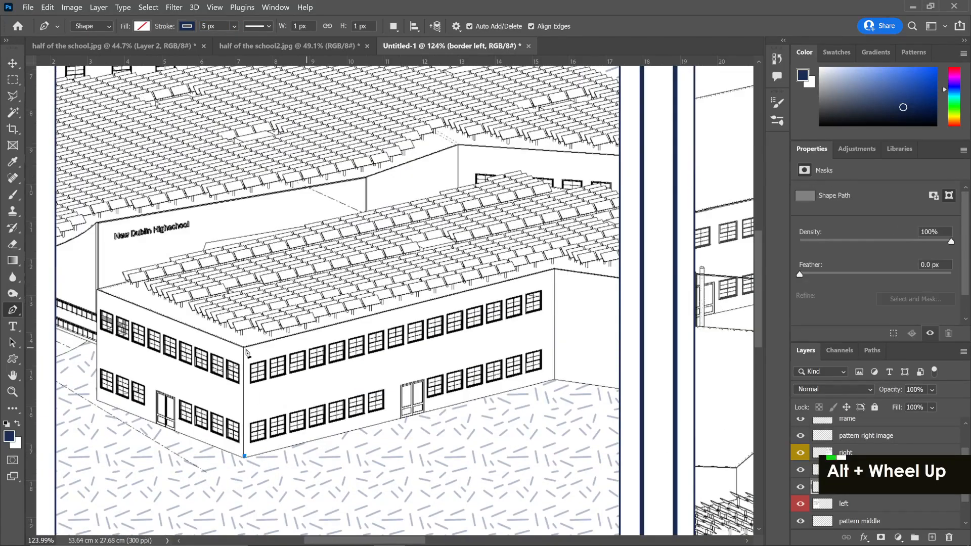
pyautogui.keyDown('shift'); pyautogui.click(245, 348); pyautogui.keyUp('shift')
pyautogui.press('Return')
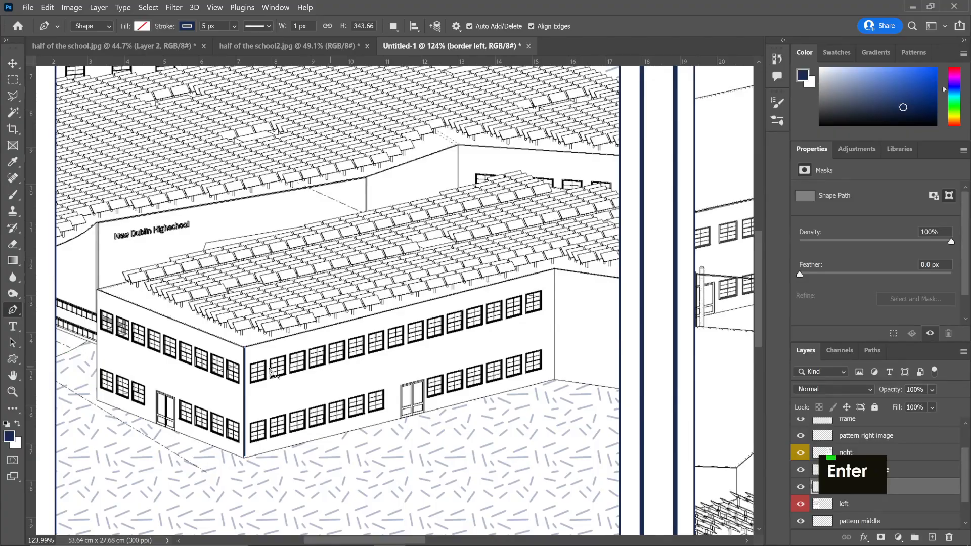
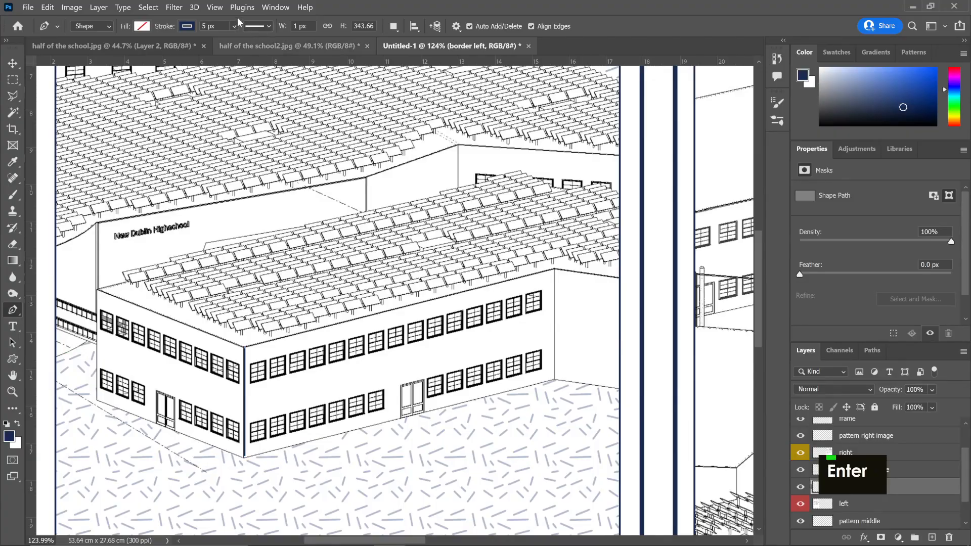
# - Thicken the corner line's stroke, trying 8 px and settling on 12 px
pyautogui.doubleClick(202, 28)
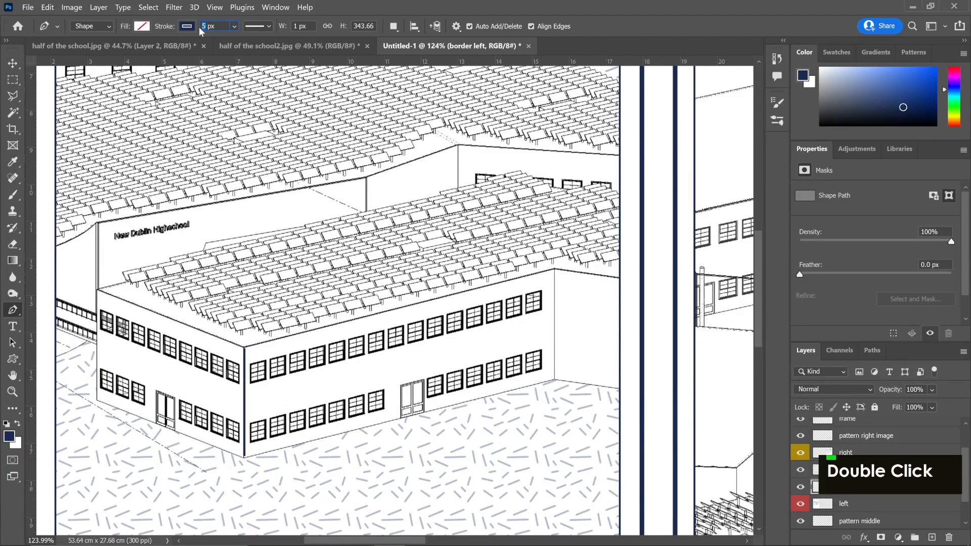
pyautogui.write('8')
pyautogui.press('Return')
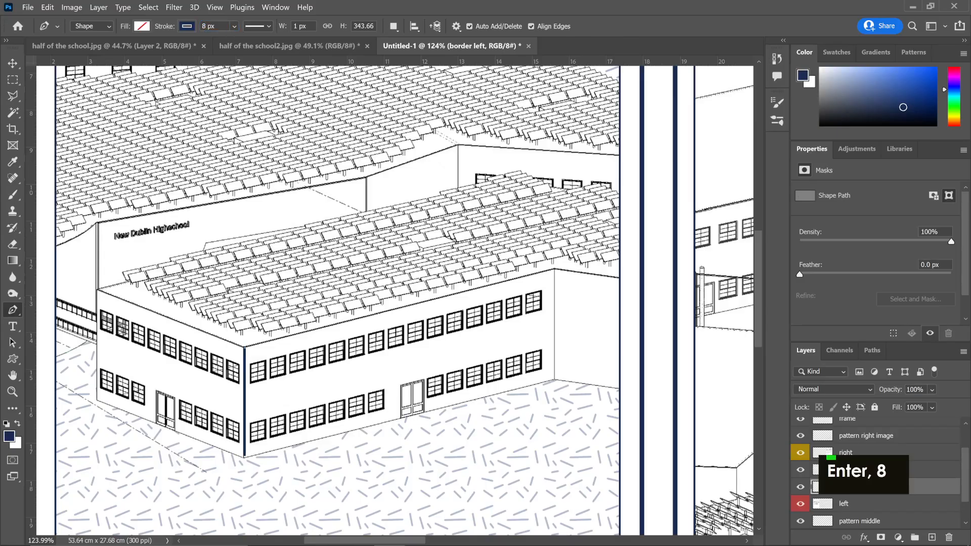
pyautogui.write('12')
pyautogui.press('Return')
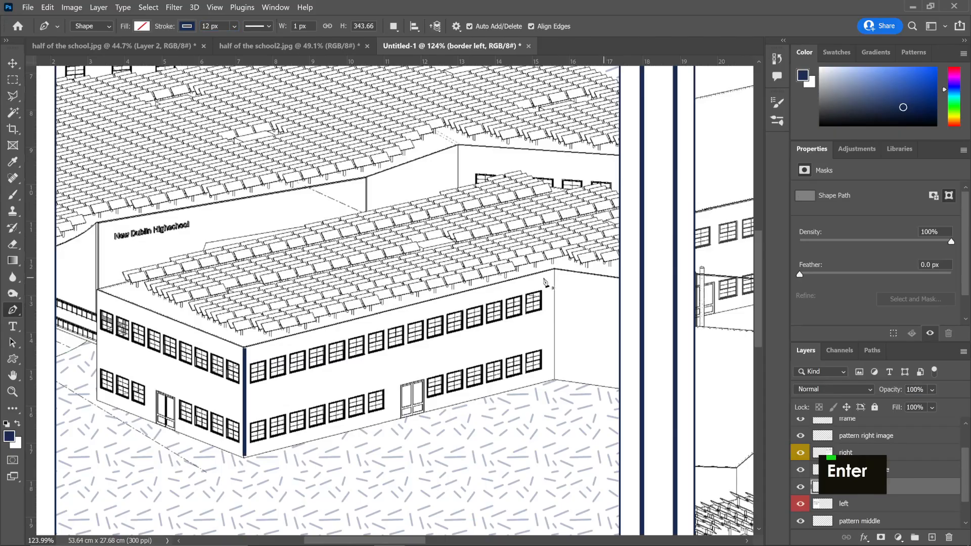
# - Trace the roof edge of the front building's long facade, from its far corner to the near corner
pyautogui.click(554, 271)
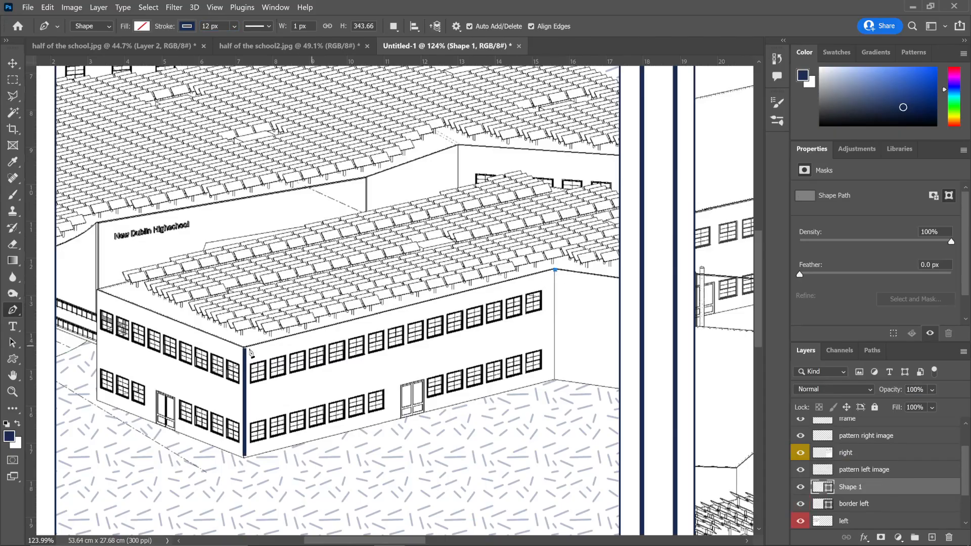
pyautogui.click(244, 349)
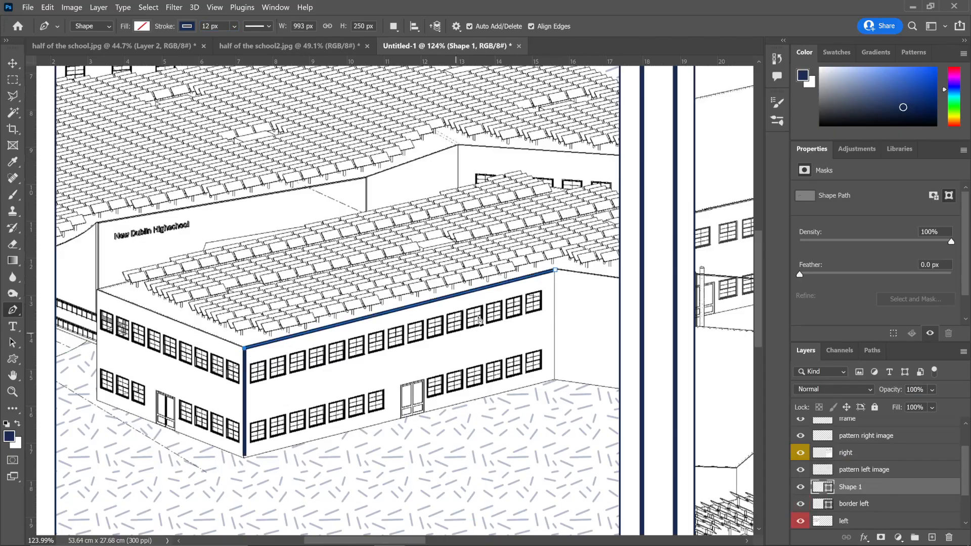
pyautogui.press('Return')
pyautogui.press('Return')
# - Trace the long facade's far corner and both facades' base, then close around the short facade; move this shape's layer above the right layer
pyautogui.click(555, 272)
pyautogui.click(555, 378)
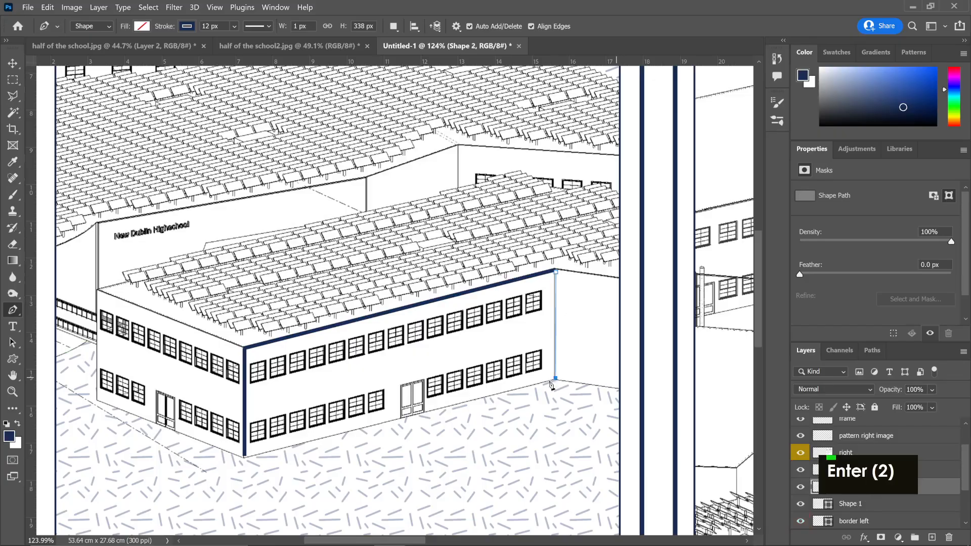
pyautogui.click(245, 457)
pyautogui.press('Return')
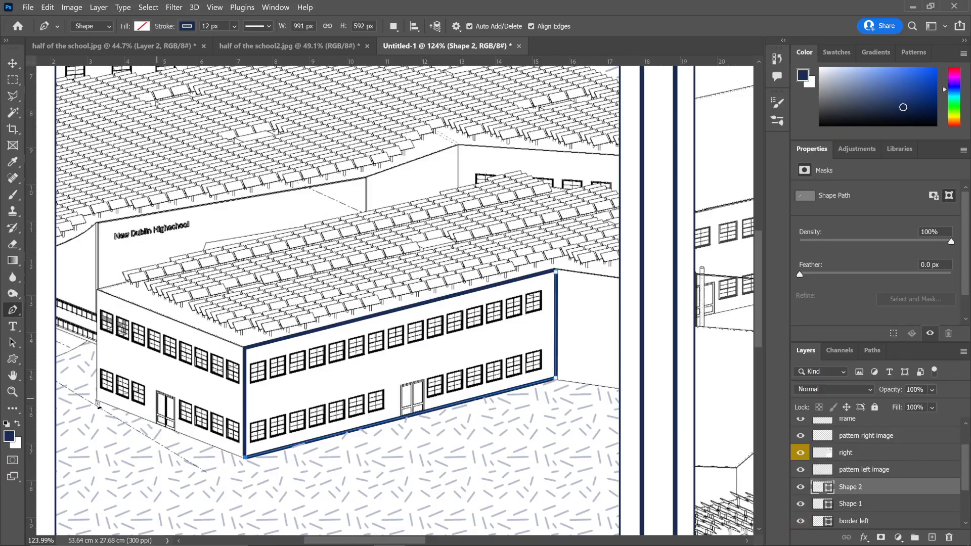
pyautogui.click(96, 400)
pyautogui.click(96, 290)
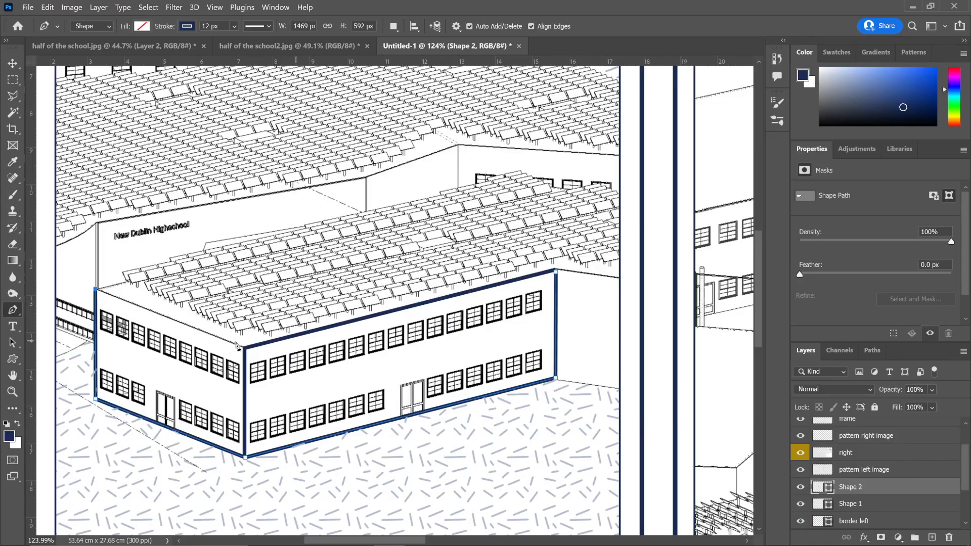
pyautogui.click(245, 349)
pyautogui.press('Return')
pyautogui.press('Return')
pyautogui.press('Return')
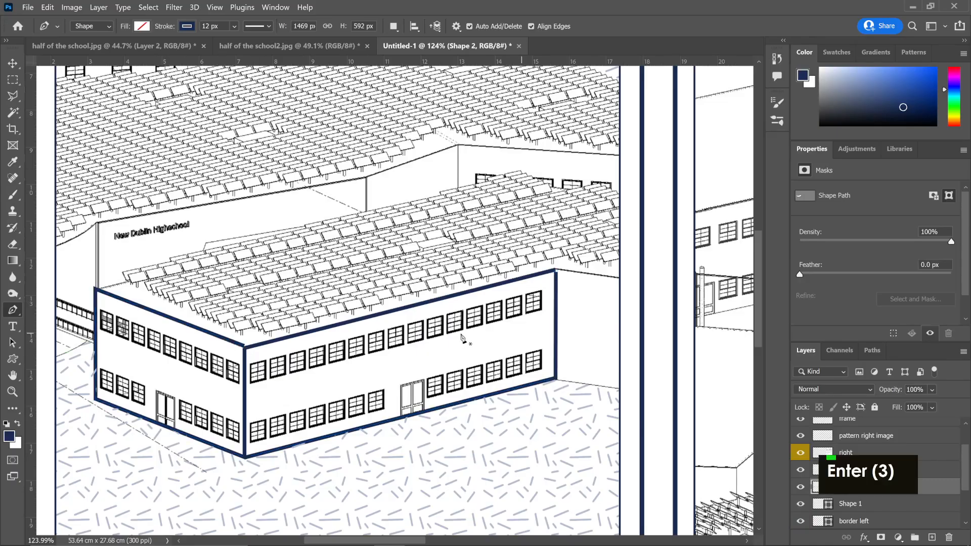
pyautogui.moveTo(946, 488); pyautogui.dragTo(945, 455)
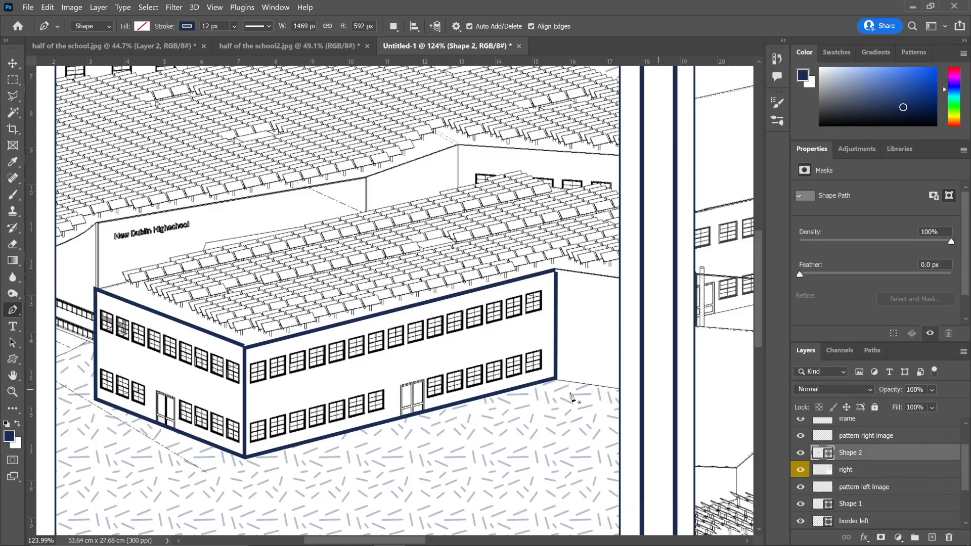
# - Trace the base edge of the adjoining wall from the long facade's far corner to the inner frame line
pyautogui.click(555, 377)
pyautogui.click(618, 389)
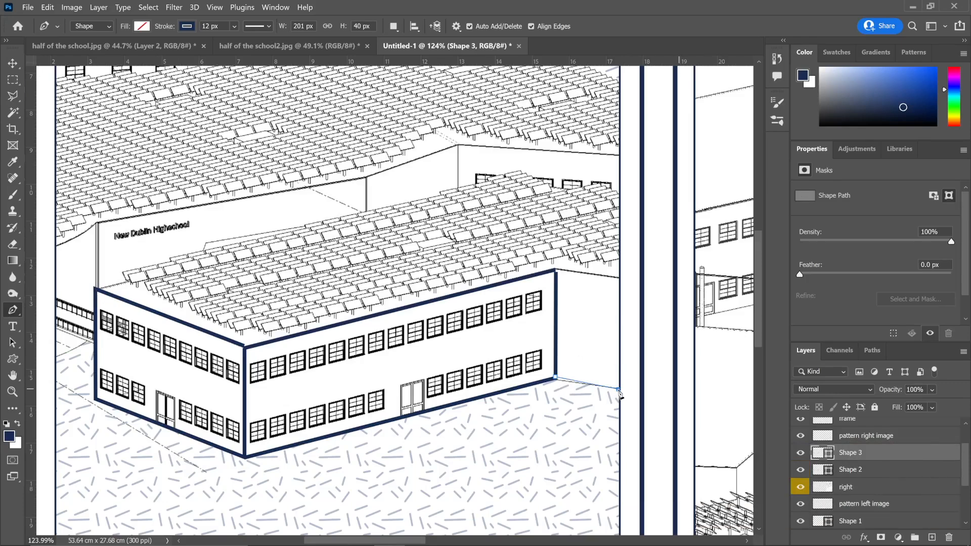
pyautogui.press('Return')
pyautogui.press('Return')
pyautogui.press('Return')
pyautogui.press('Return')
# - Trace the top edge of the adjoining wall from the long facade's far corner to the inner frame line
pyautogui.click(555, 271)
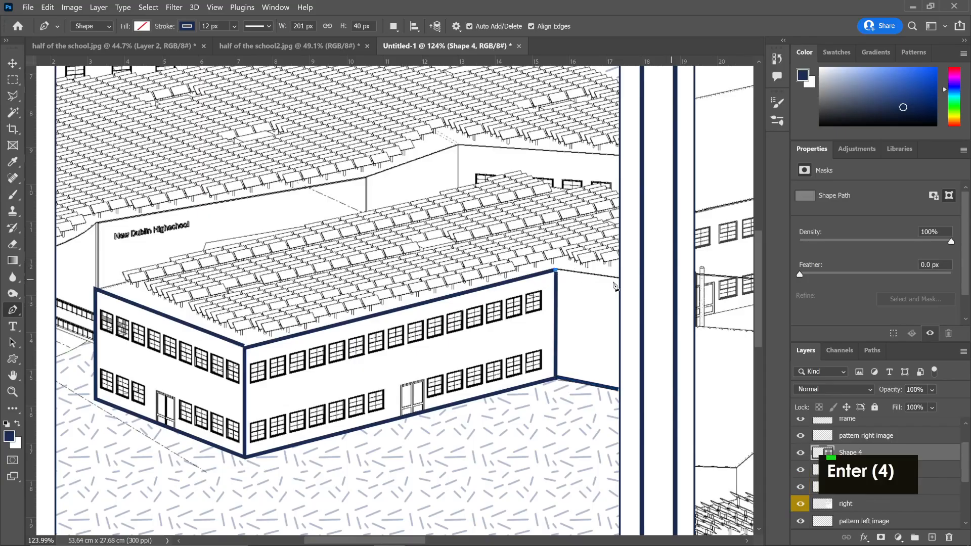
pyautogui.click(618, 277)
pyautogui.press('Return')
pyautogui.press('Return')
pyautogui.press('Return')
pyautogui.press('Return')
pyautogui.press('Return')
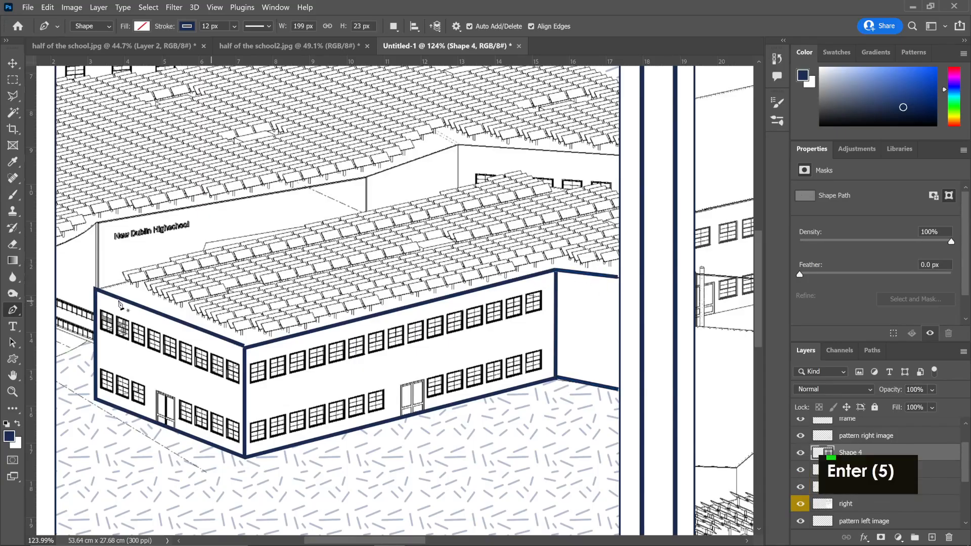
# - Trace the short roof edge from the front building's short facade far corner to the first solar panels
pyautogui.click(96, 291)
pyautogui.click(126, 281)
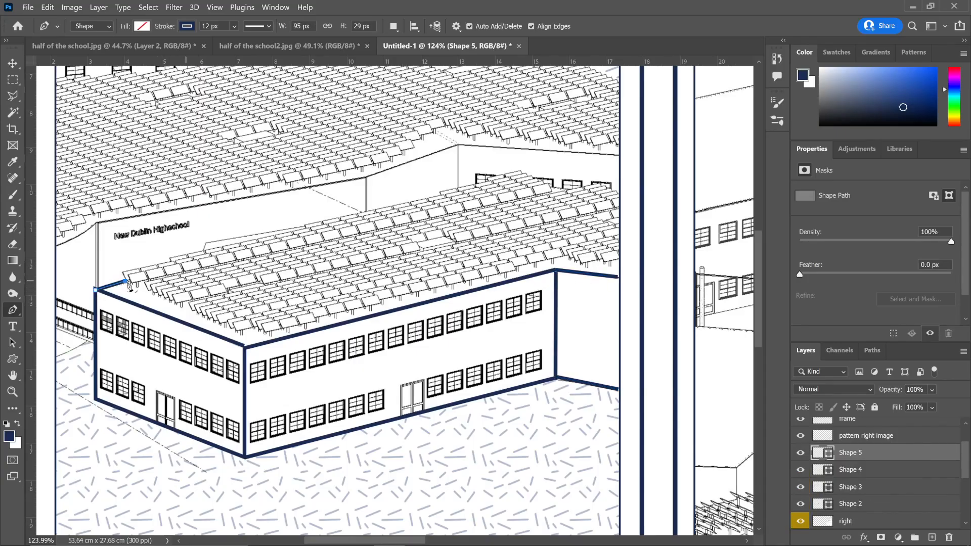
pyautogui.press('Return')
# - In the middle picture, trace the lower edge of the large upper roof through its corners, ending at the front building's solar panels
pyautogui.scroll(-1, 207, 303)
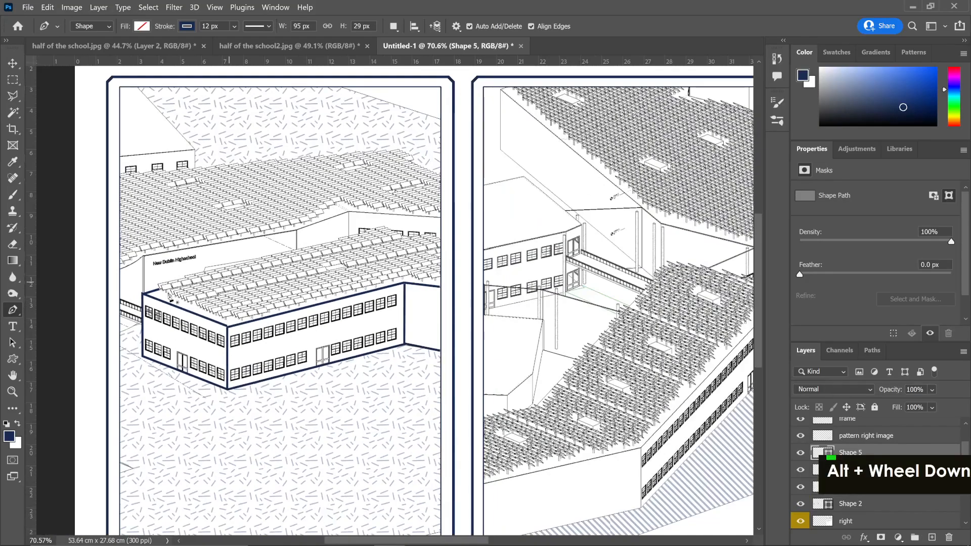
pyautogui.scroll(-3, 283, 345)
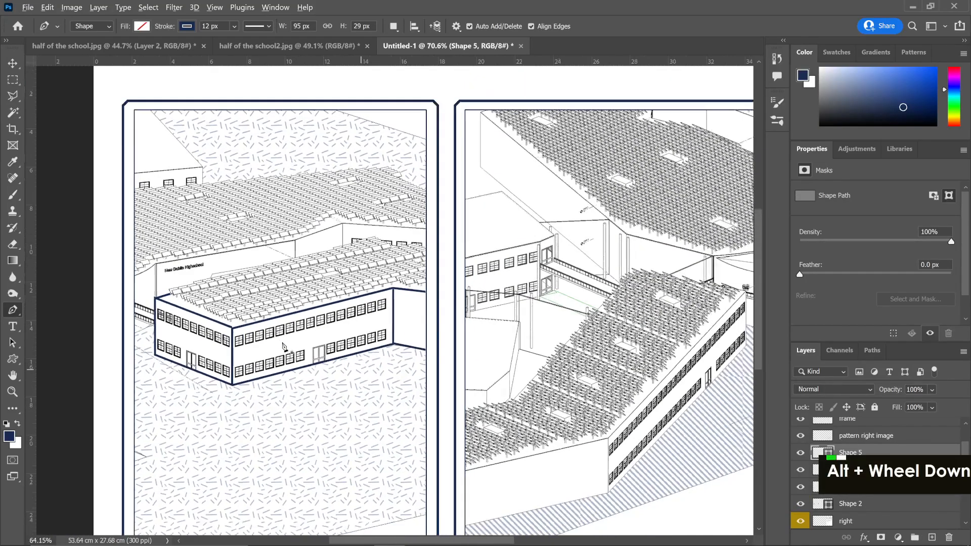
pyautogui.scroll(-1, 283, 346)
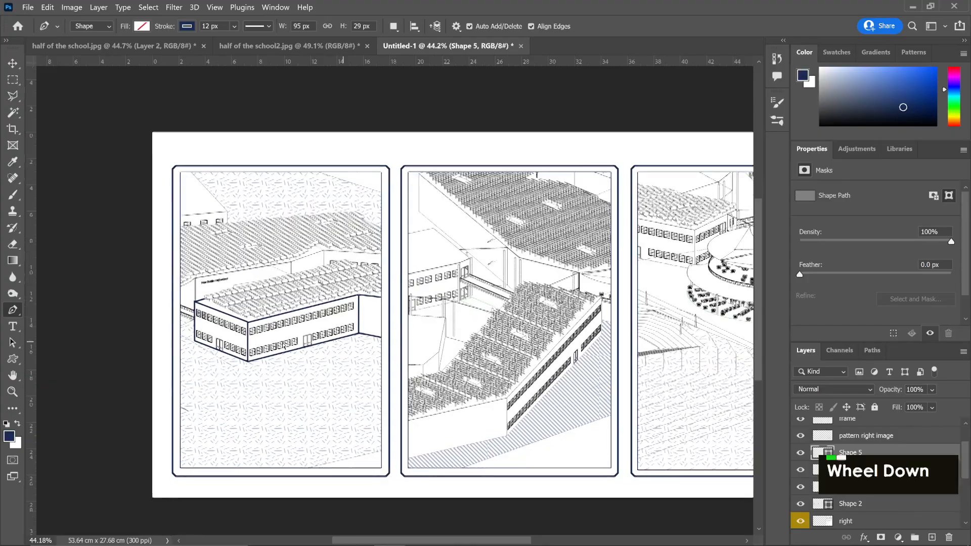
pyautogui.hscroll(2, 281, 341)
pyautogui.scroll(-1, 429, 408)
pyautogui.scroll(1, 318, 306)
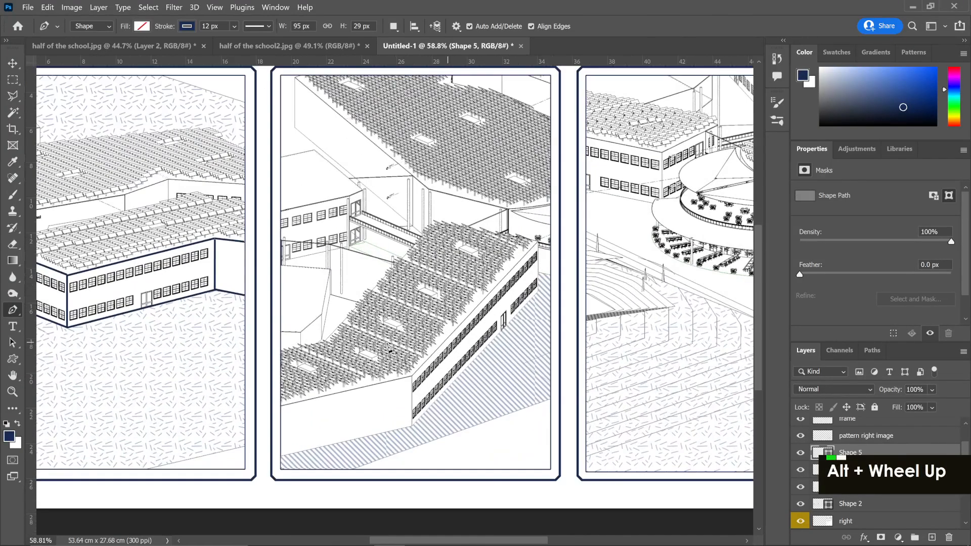
pyautogui.scroll(1, 323, 309)
pyautogui.scroll(1, 329, 319)
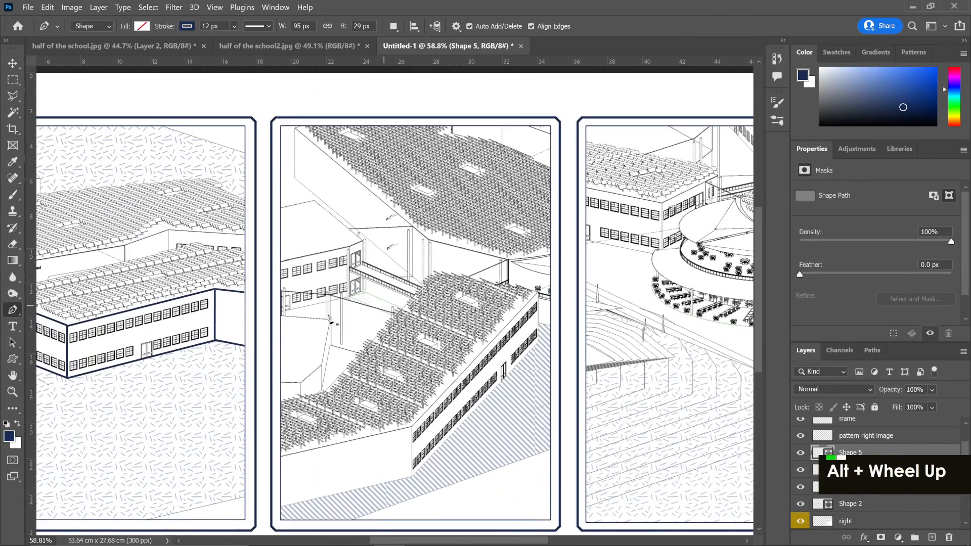
pyautogui.scroll(2, 329, 319)
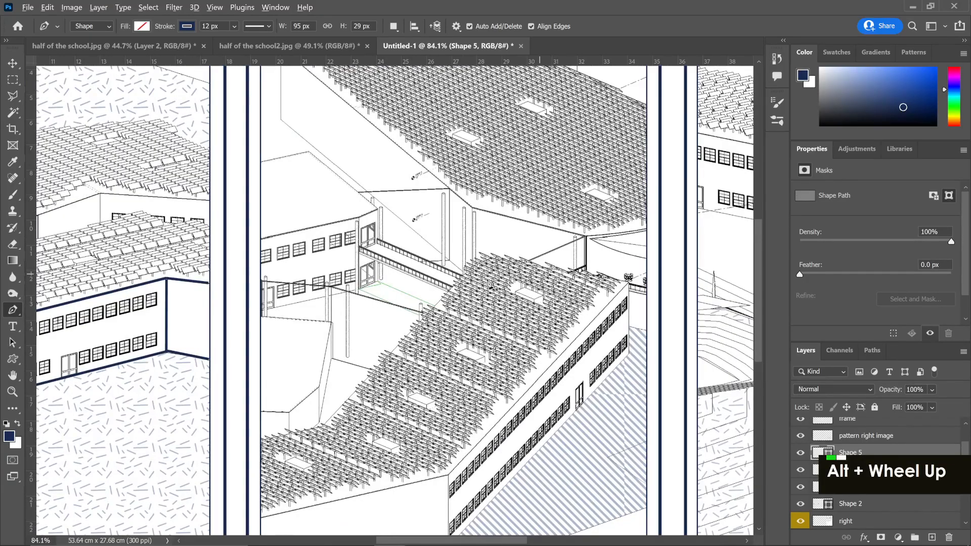
pyautogui.scroll(3, 490, 287)
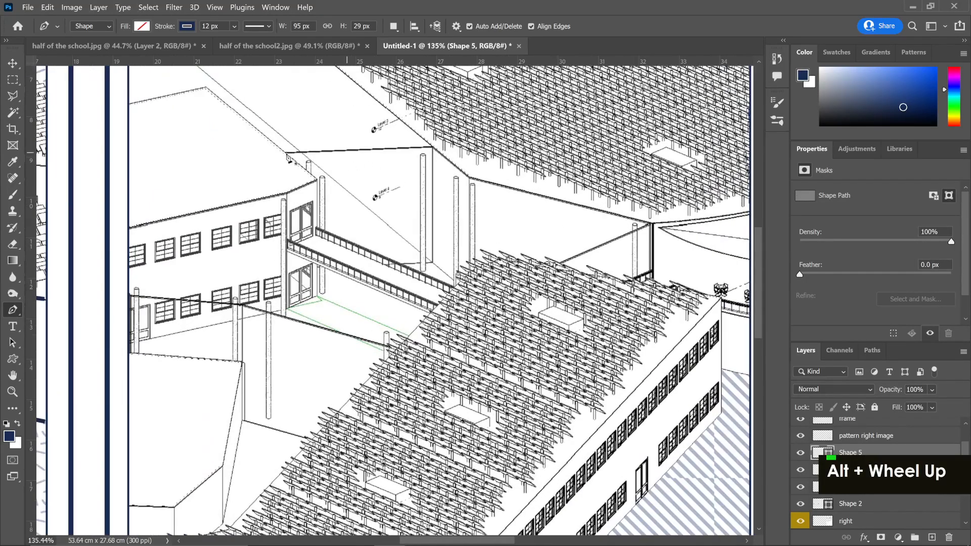
pyautogui.click(432, 146)
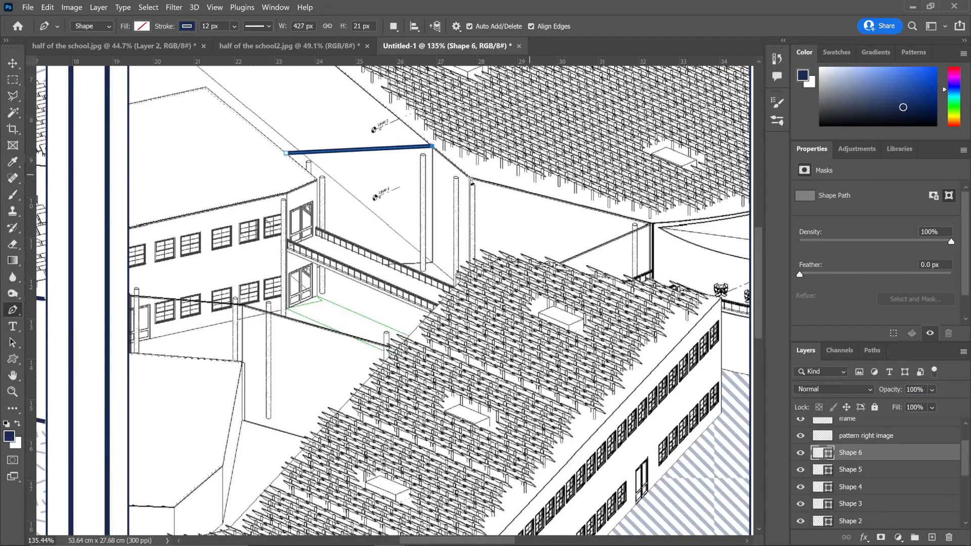
pyautogui.click(469, 178)
pyautogui.click(653, 226)
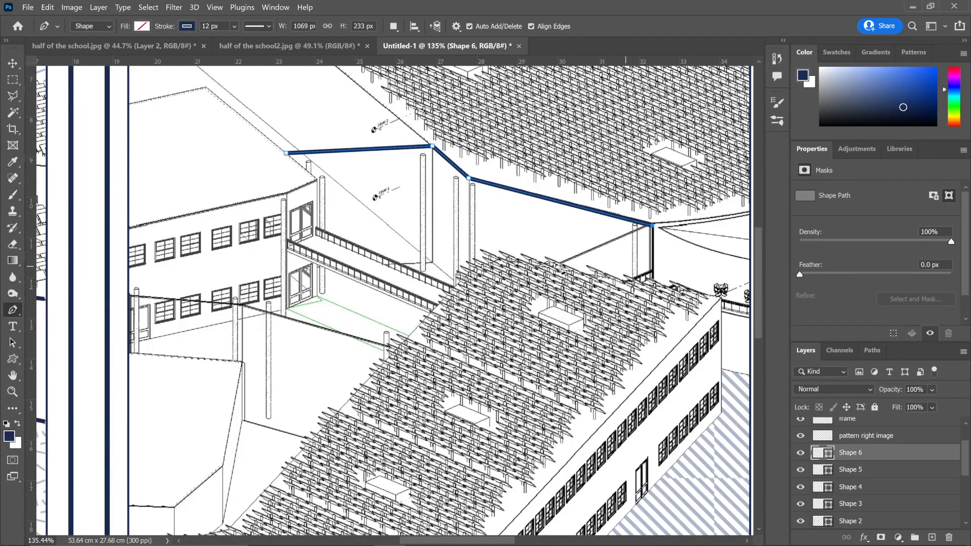
pyautogui.click(560, 263)
pyautogui.press('Return')
# - Trace the top edge of the middle picture's lower courtyard wall from the front building's panels to the inner frame line
pyautogui.click(401, 348)
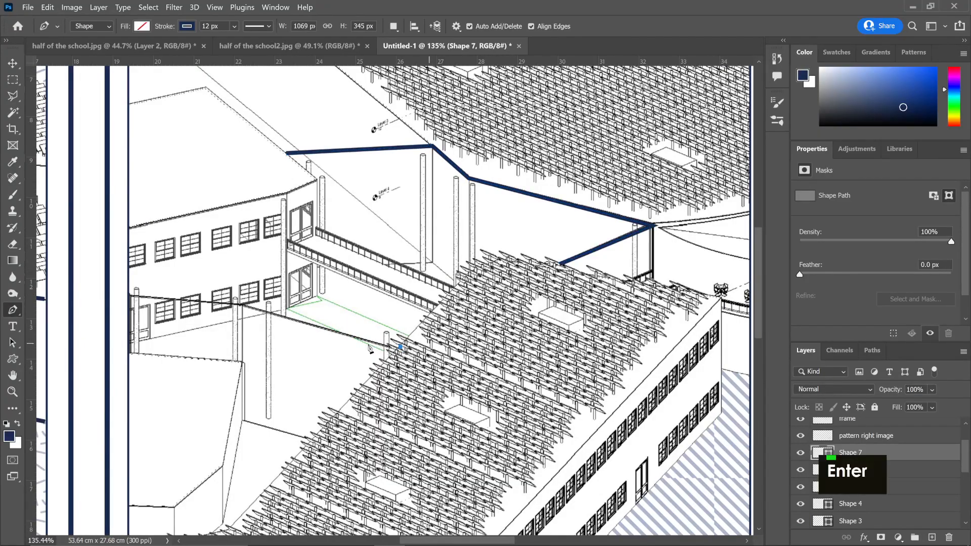
pyautogui.click(240, 306)
pyautogui.hscroll(-3, 238, 309)
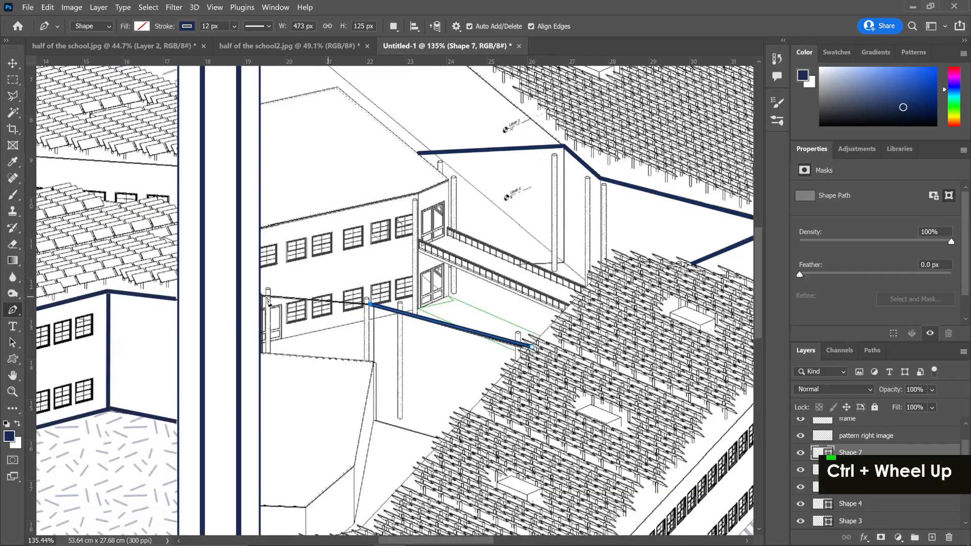
pyautogui.click(264, 295)
pyautogui.press('Return')
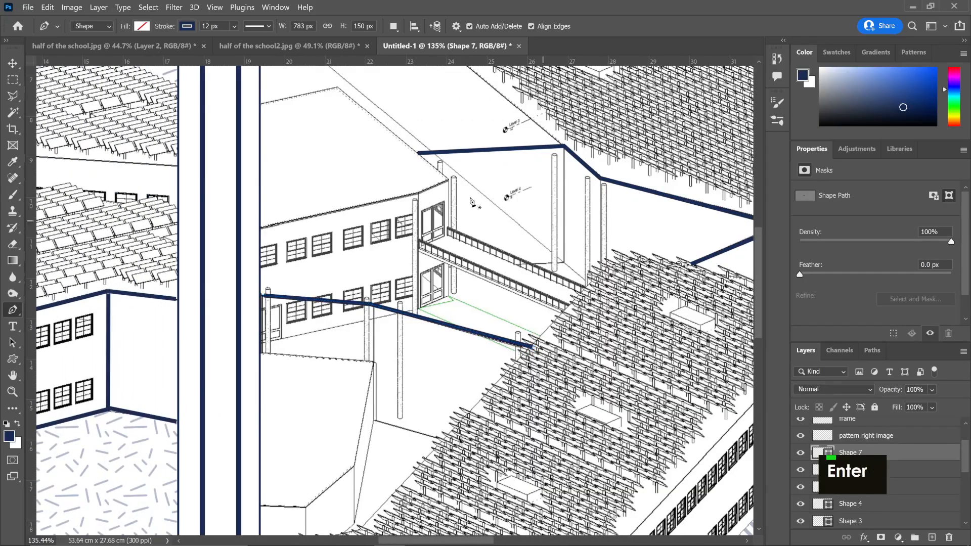
# - Try to outline the vertical wall corner beneath the large curved roof in the right picture with a pen shape
pyautogui.keyDown('alt'); pyautogui.scroll(-5, 463, 245); pyautogui.keyUp('alt')
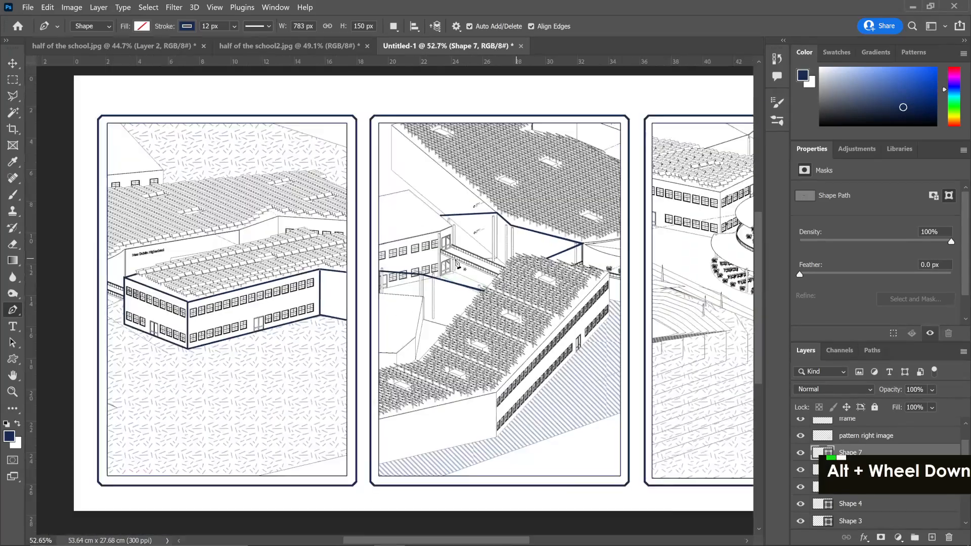
pyautogui.keyDown('ctrl'); pyautogui.hscroll(4, 464, 268); pyautogui.keyUp('ctrl')
pyautogui.keyDown('alt'); pyautogui.scroll(6, 582, 236); pyautogui.keyUp('alt')
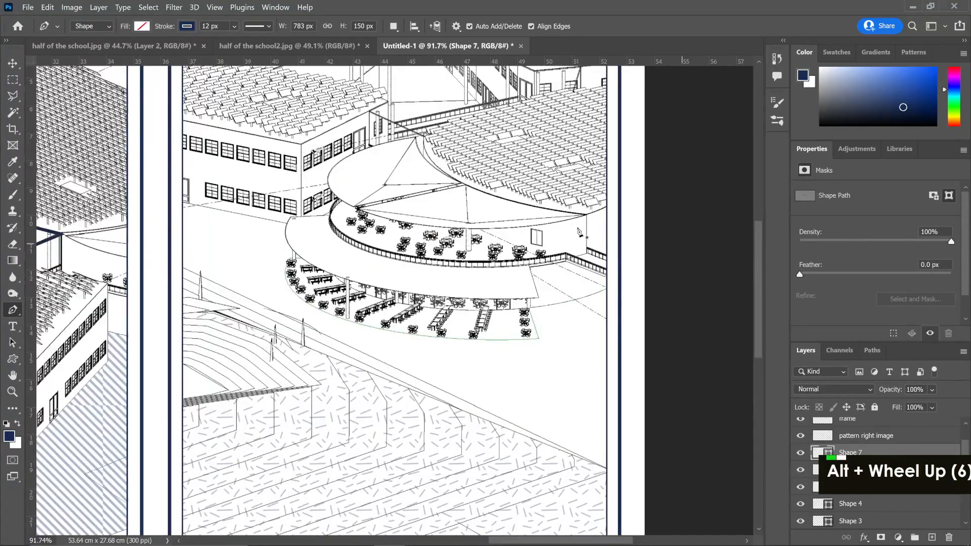
pyautogui.keyDown('alt'); pyautogui.scroll(3, 582, 240); pyautogui.keyUp('alt')
pyautogui.scroll(2, 581, 240)
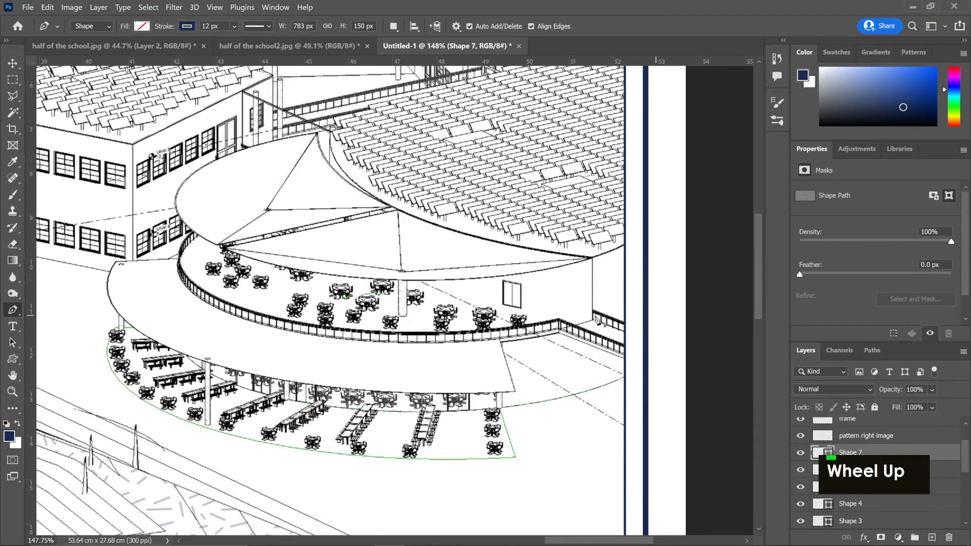
pyautogui.click(597, 324)
pyautogui.keyDown('alt'); pyautogui.scroll(-4, 189, 323); pyautogui.keyUp('alt')
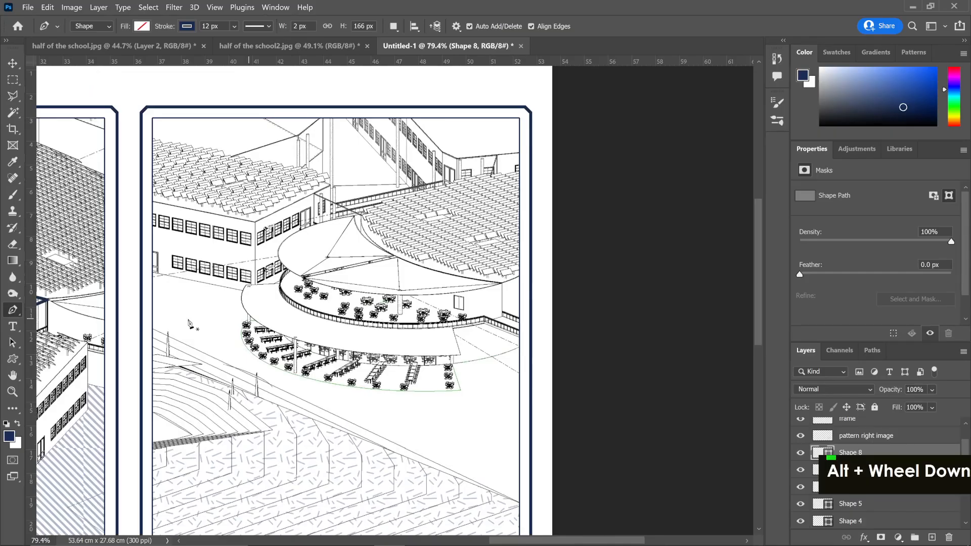
pyautogui.keyDown('ctrl'); pyautogui.hscroll(-2, 221, 375); pyautogui.keyUp('ctrl')
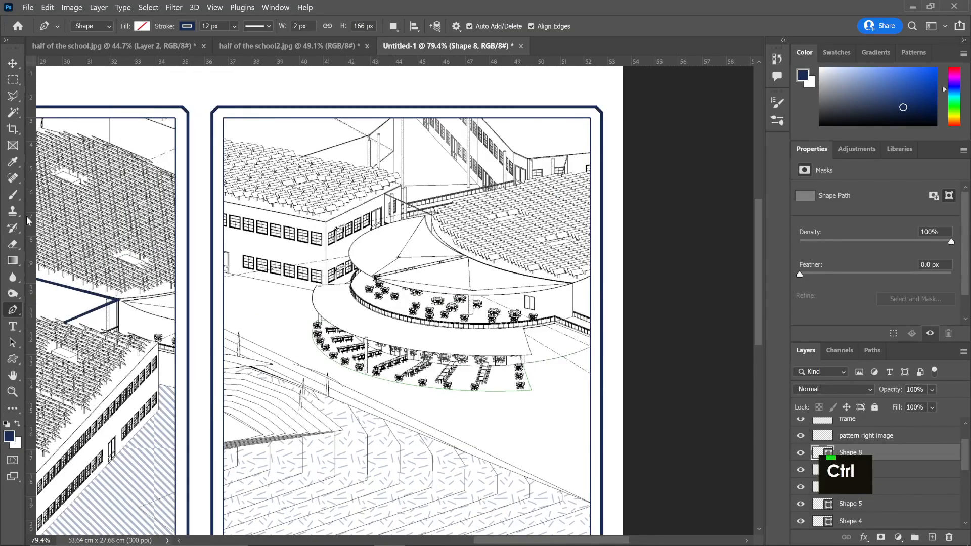
# - Set up the Brush tool with the Hard Round general brush at a size of 15 px
pyautogui.click(14, 196)
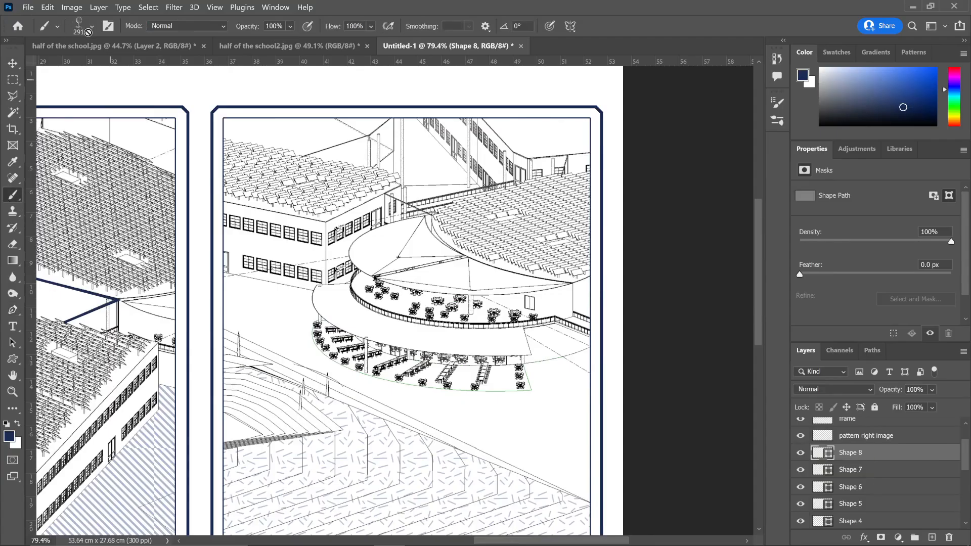
pyautogui.click(90, 30)
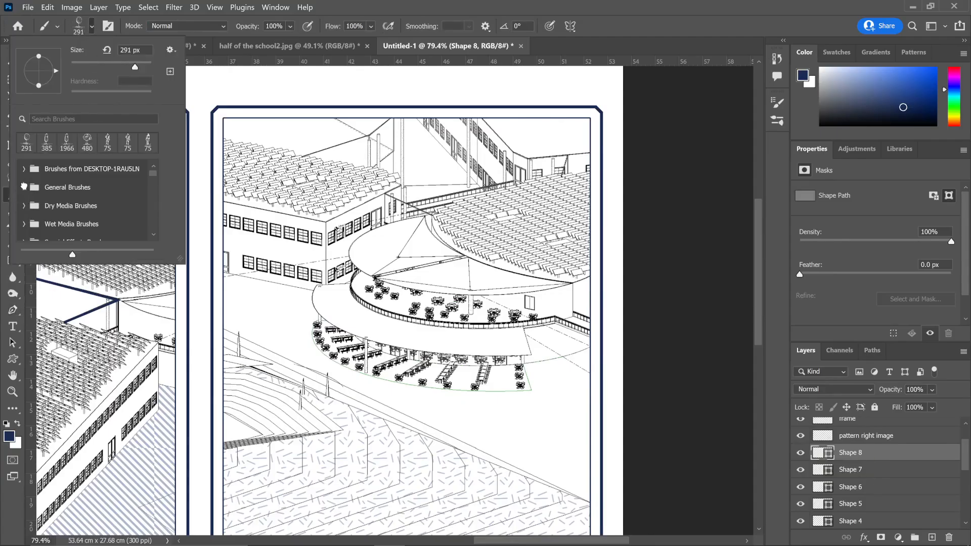
pyautogui.click(24, 186)
pyautogui.scroll(-2, 55, 218)
pyautogui.click(60, 219)
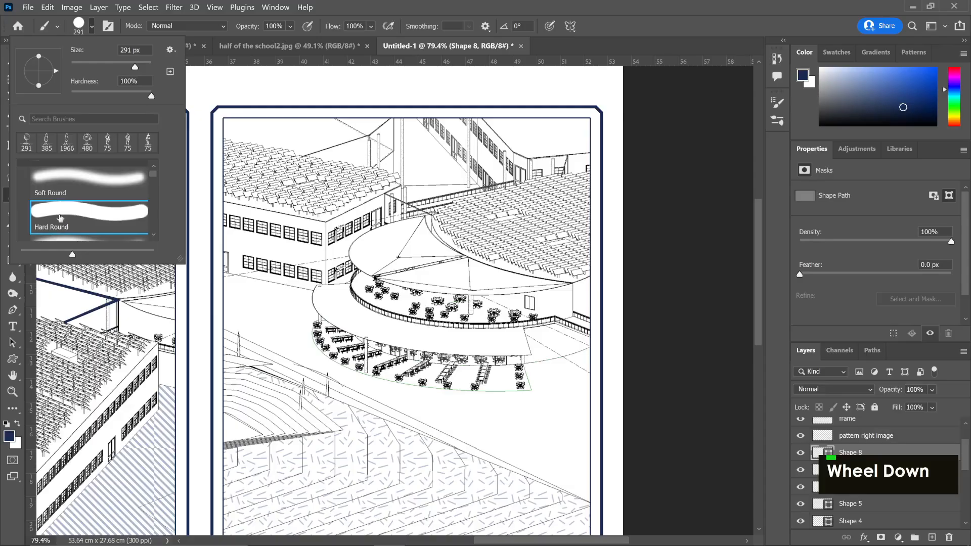
pyautogui.doubleClick(130, 49)
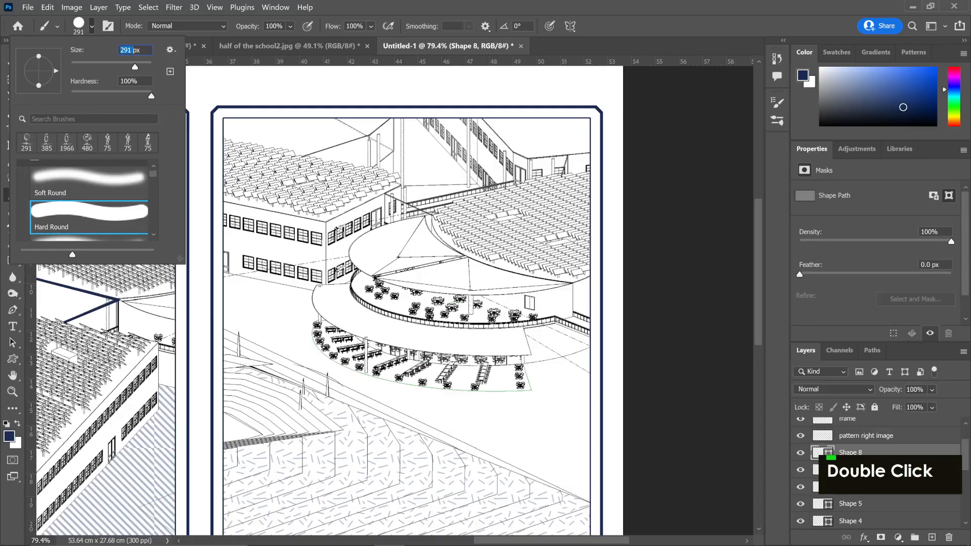
pyautogui.write('15')
pyautogui.press('Return')
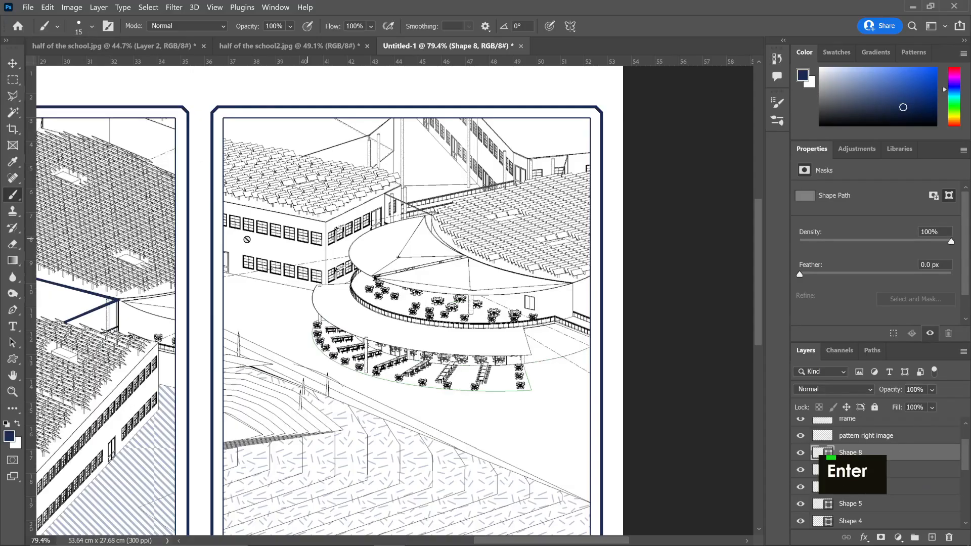
# - Add a new layer above the shape layers and name it "brush border"
pyautogui.click(932, 538)
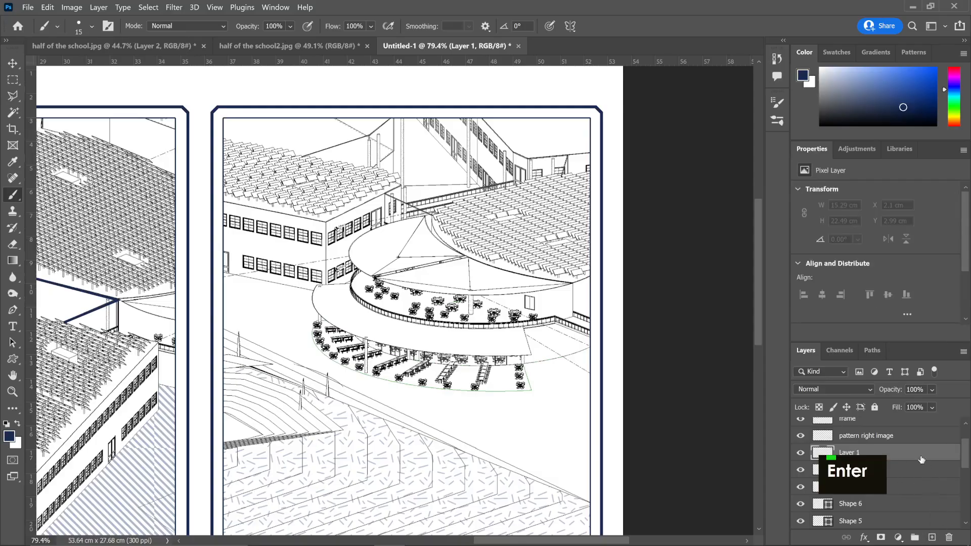
pyautogui.doubleClick(920, 456)
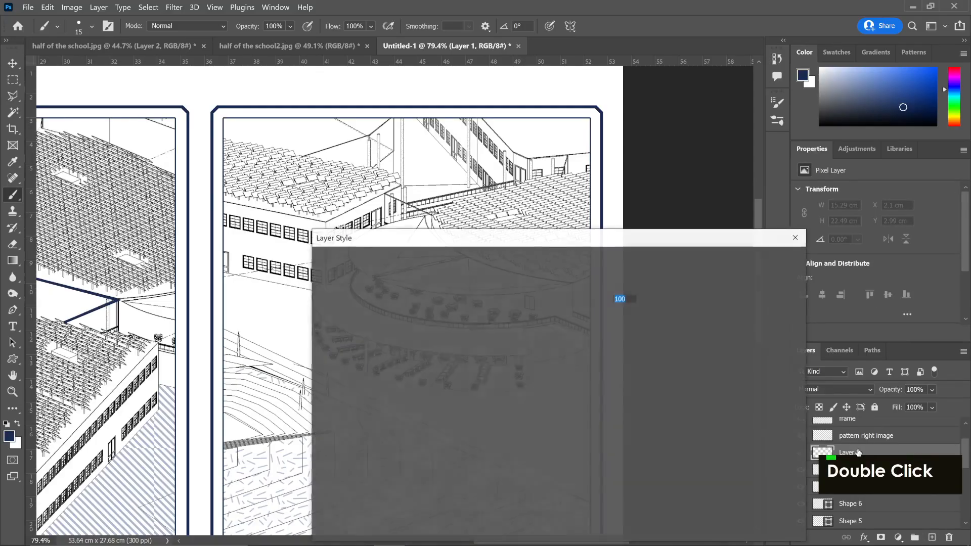
pyautogui.press('Escape')
pyautogui.click(795, 237)
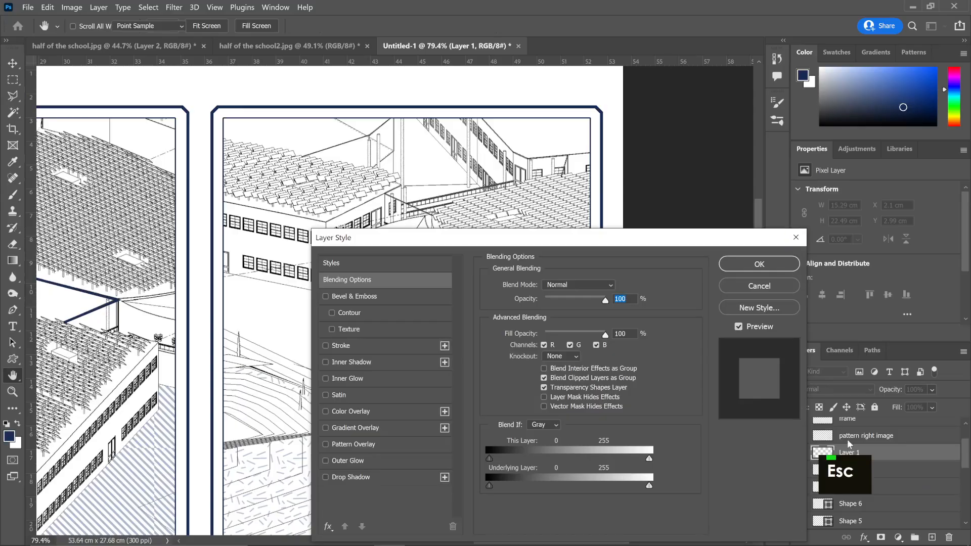
pyautogui.doubleClick(859, 451)
pyautogui.write('b')
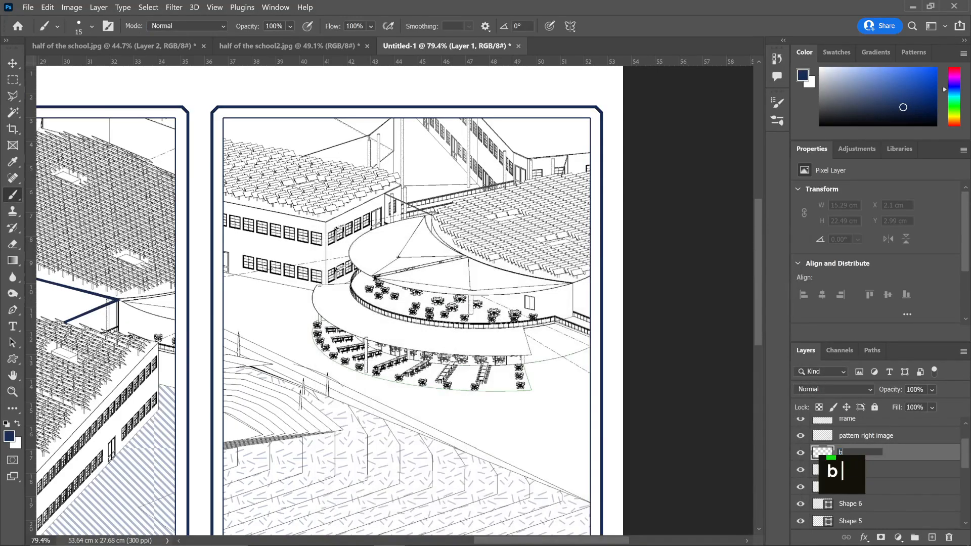
pyautogui.write('rush border')
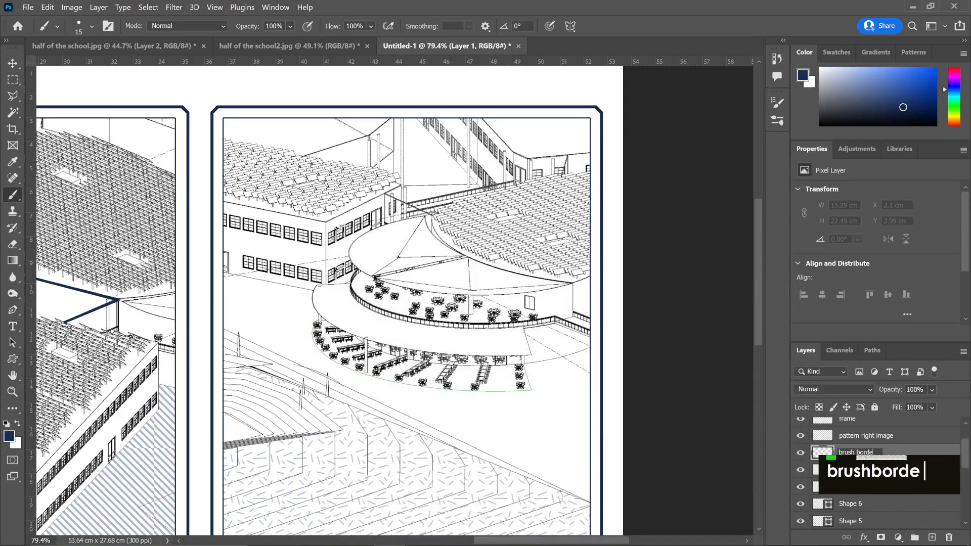
pyautogui.press('Return')
# - Paint a straight navy line along the vertical wall corner beneath the right picture's curved roof, from terrace floor to roof edge
pyautogui.keyDown('alt'); pyautogui.scroll(5, 601, 298); pyautogui.keyUp('alt')
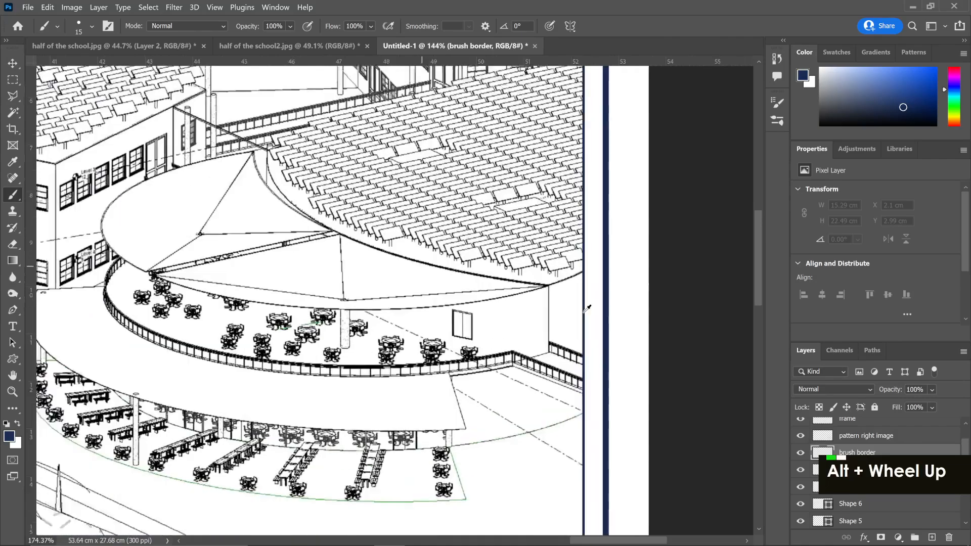
pyautogui.scroll(1, 543, 354)
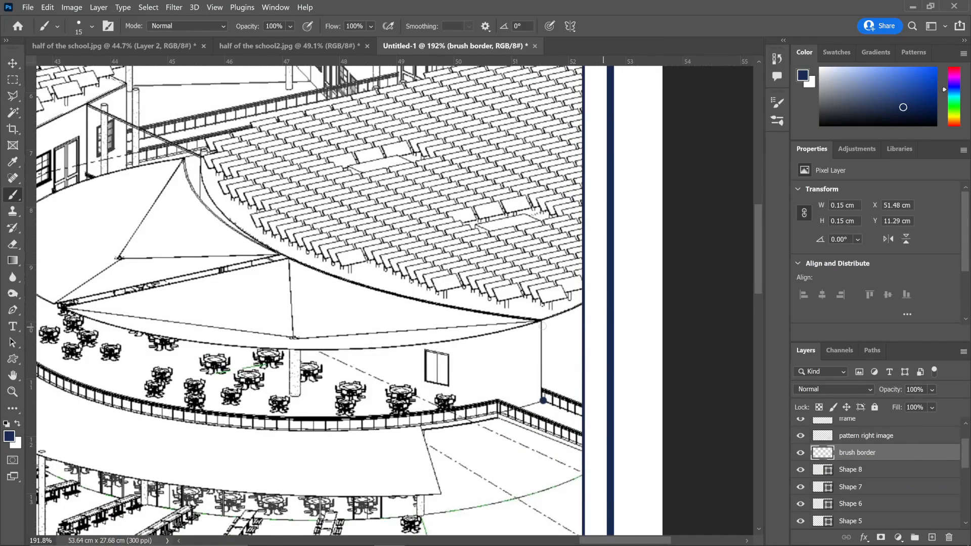
pyautogui.keyDown('shift'); pyautogui.click(541, 323); pyautogui.keyUp('shift')
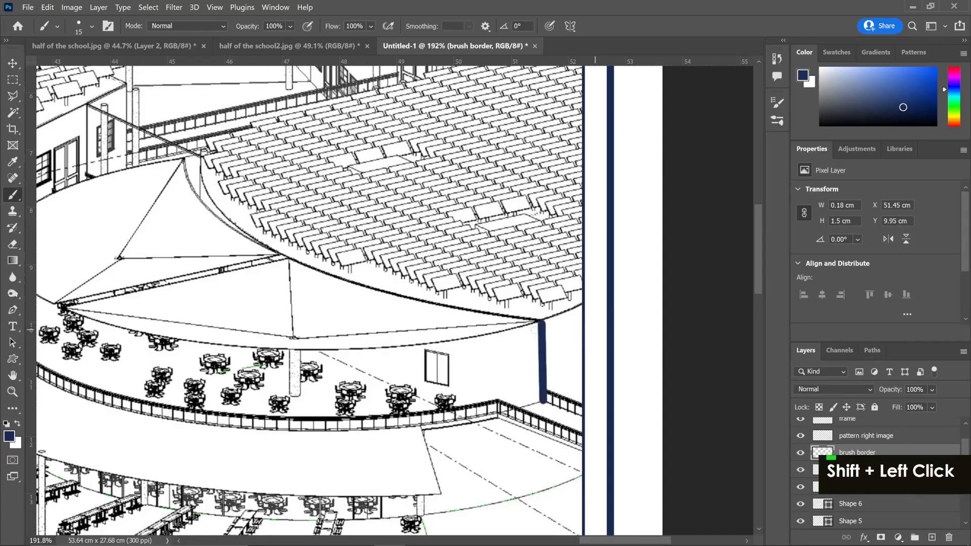
# - Paint connected navy segments along the front edge of the curved roof, from the wall corner to the near end of its ridge beam
pyautogui.keyDown('alt'); pyautogui.scroll(2, 535, 331); pyautogui.keyUp('alt')
pyautogui.keyDown('alt'); pyautogui.scroll(2, 535, 330); pyautogui.keyUp('alt')
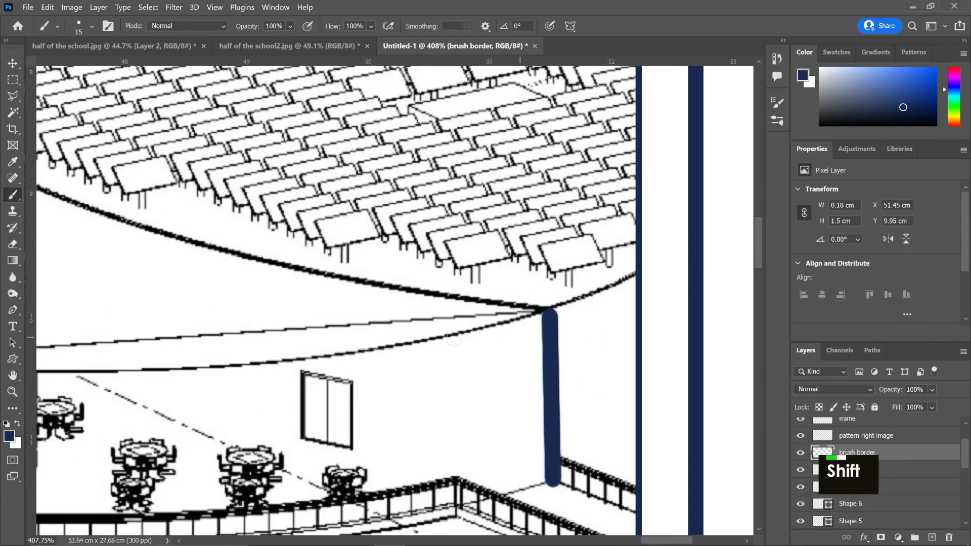
pyautogui.keyDown('shift'); pyautogui.click(444, 339); pyautogui.keyUp('shift')
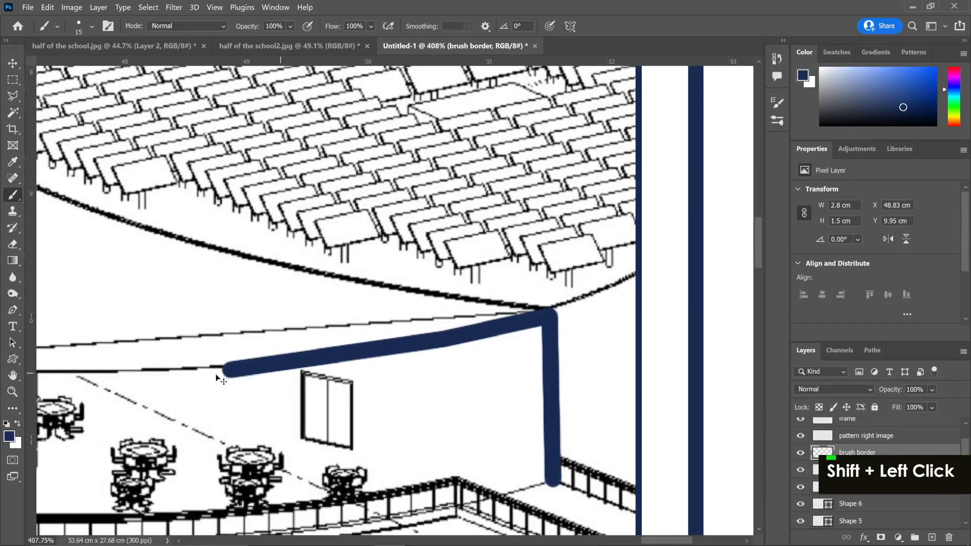
pyautogui.hscroll(-8, 217, 379)
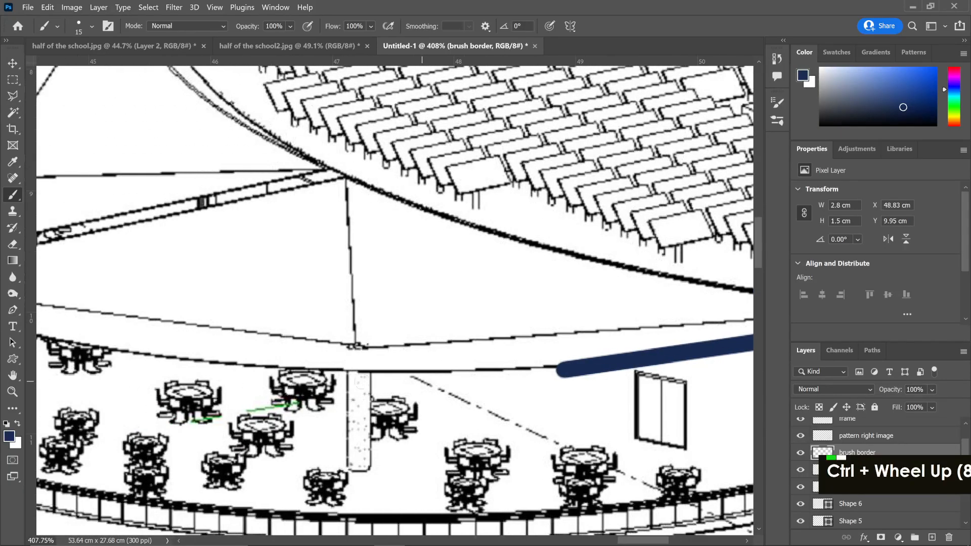
pyautogui.keyDown('shift'); pyautogui.click(364, 373); pyautogui.keyUp('shift')
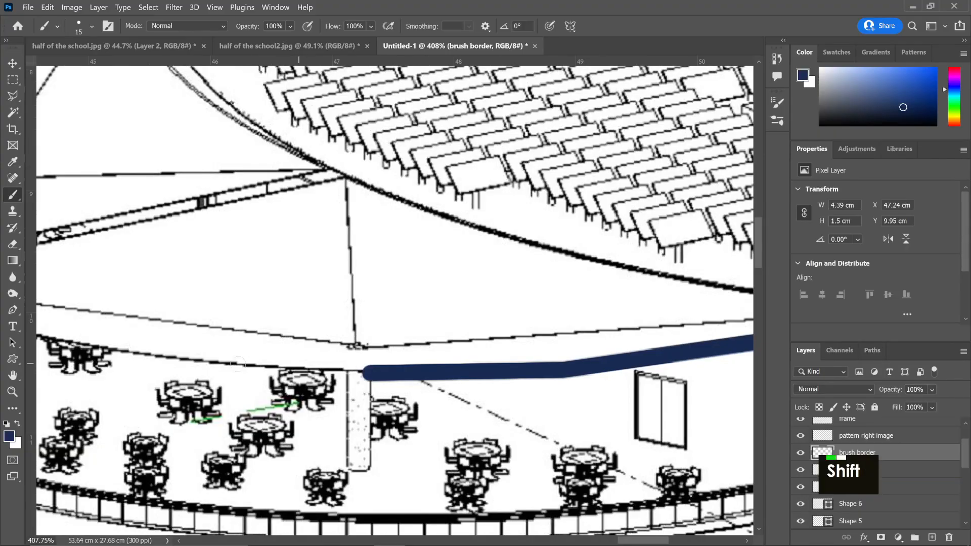
pyautogui.keyDown('shift'); pyautogui.click(239, 365); pyautogui.keyUp('shift')
pyautogui.hscroll(-8, 255, 365)
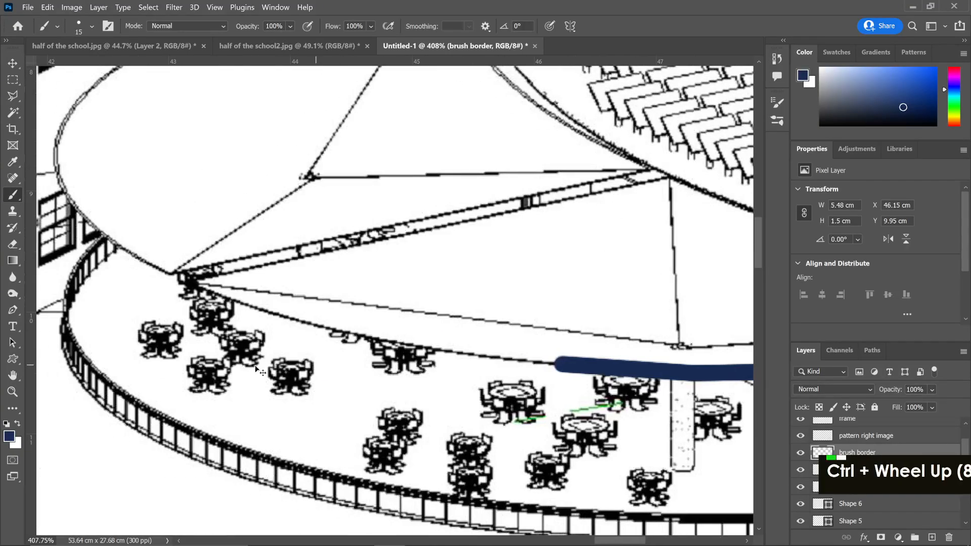
pyautogui.keyDown('shift'); pyautogui.click(431, 352); pyautogui.keyUp('shift')
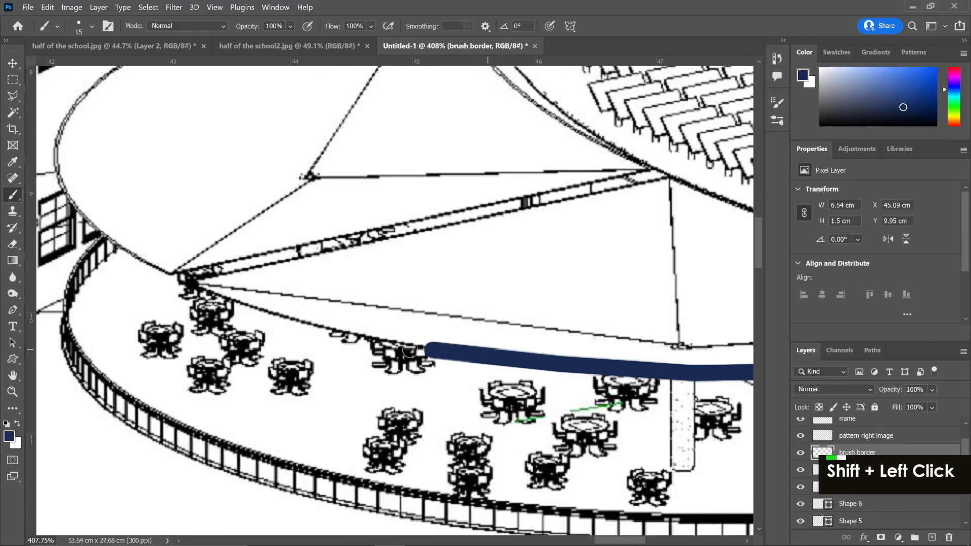
pyautogui.keyDown('shift'); pyautogui.click(286, 319); pyautogui.keyUp('shift')
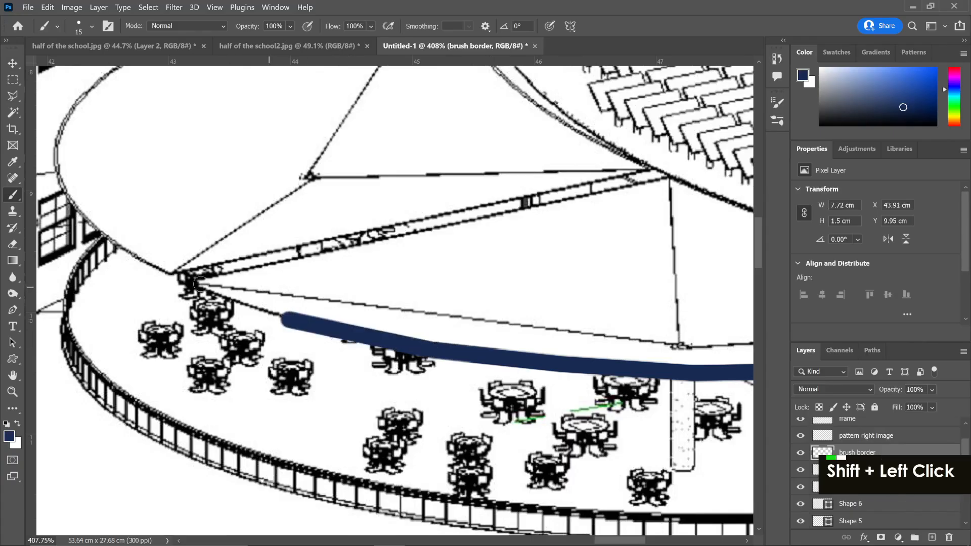
pyautogui.keyDown('shift'); pyautogui.click(185, 277); pyautogui.keyUp('shift')
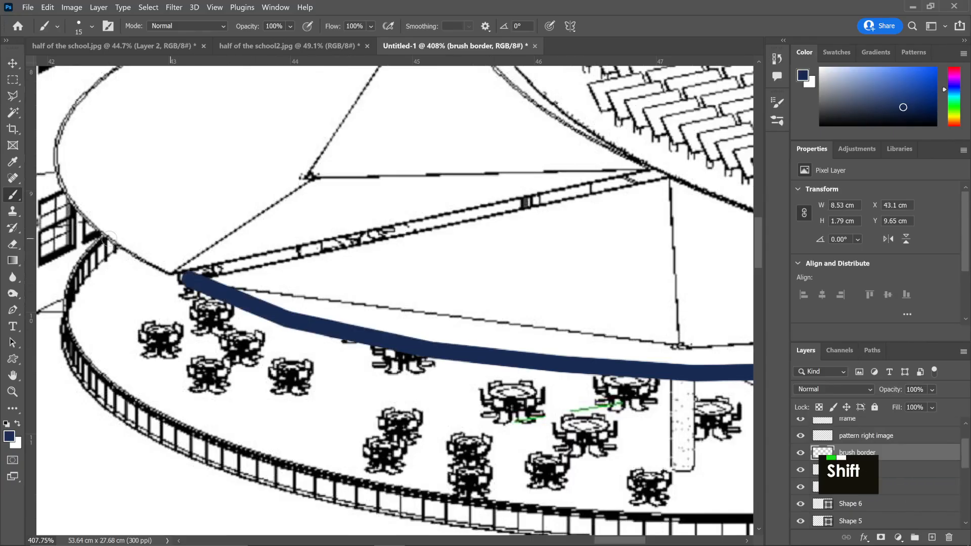
# - Continue the navy outline around the curved roof's rounded end and along its back edge to the peak beside the solar-panel roof
pyautogui.keyDown('shift'); pyautogui.click(111, 236); pyautogui.keyUp('shift')
pyautogui.keyDown('shift'); pyautogui.click(63, 188); pyautogui.keyUp('shift')
pyautogui.hscroll(-9, 87, 209)
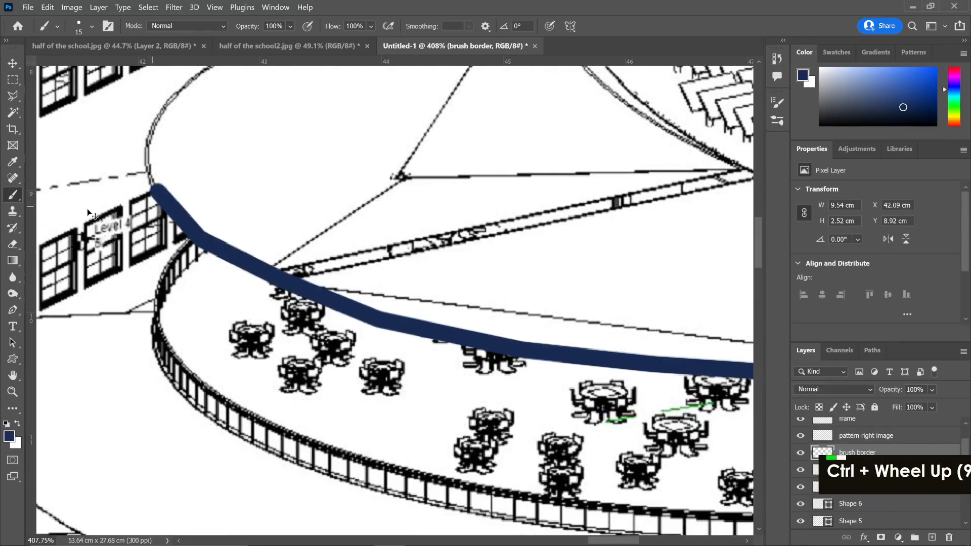
pyautogui.hscroll(-6, 87, 209)
pyautogui.scroll(10, 218, 301)
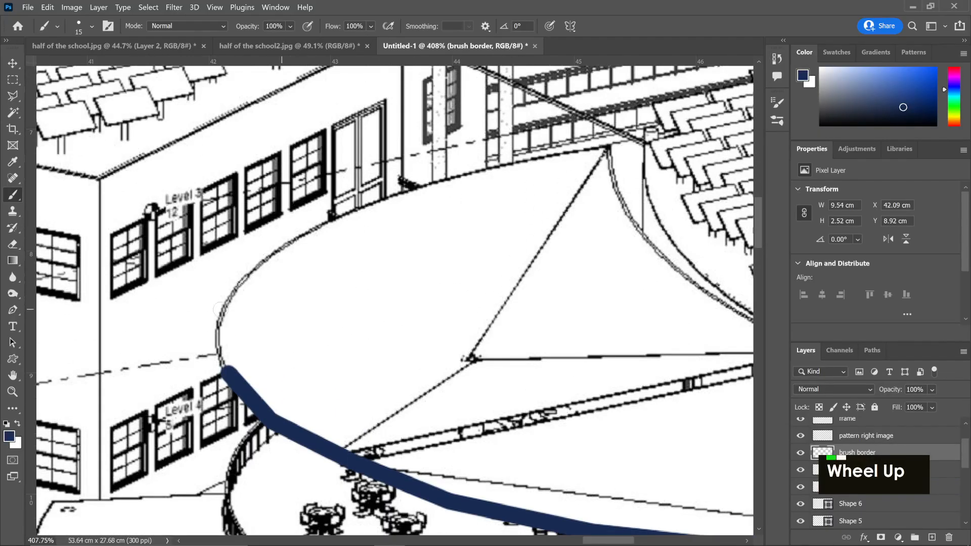
pyautogui.keyDown('shift'); pyautogui.click(215, 332); pyautogui.keyUp('shift')
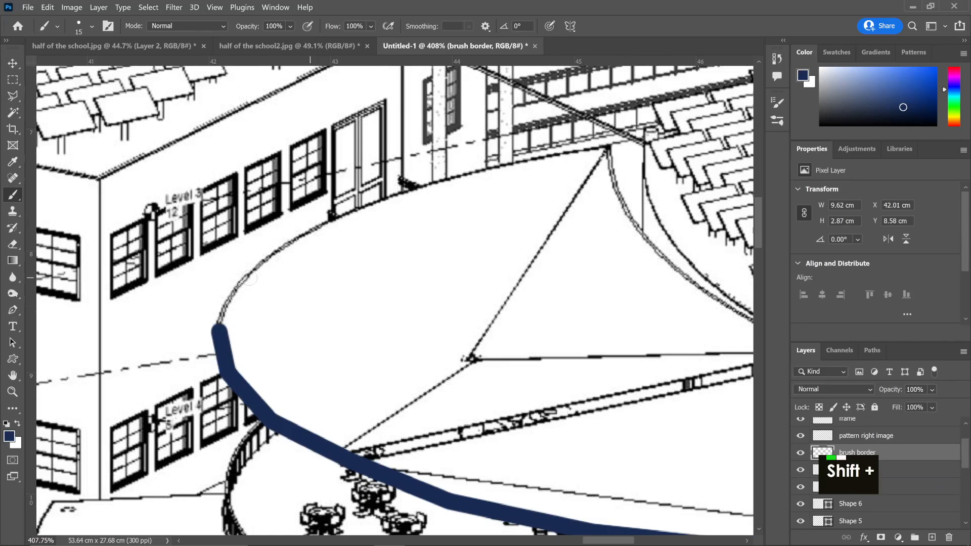
pyautogui.keyDown('shift'); pyautogui.click(244, 280); pyautogui.keyUp('shift')
pyautogui.keyDown('shift'); pyautogui.click(288, 242); pyautogui.keyUp('shift')
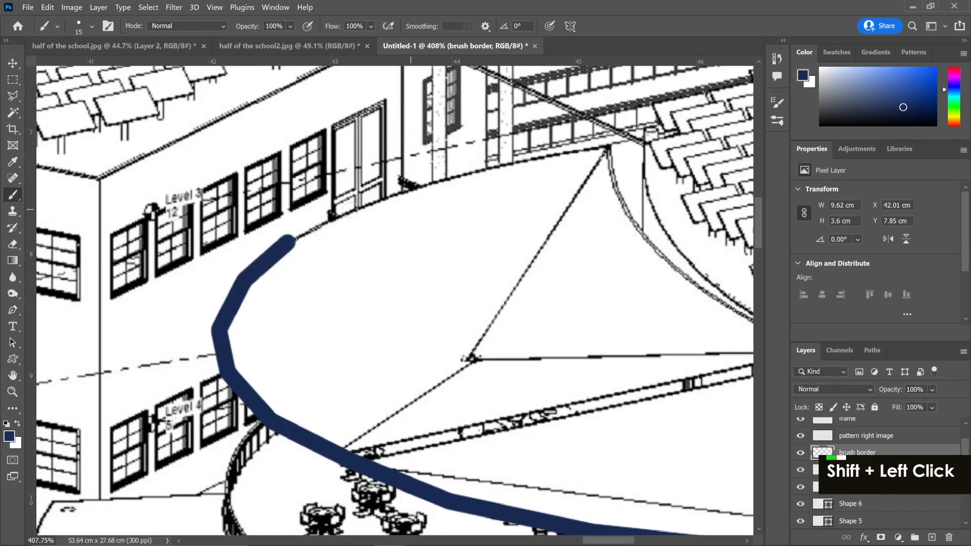
pyautogui.keyDown('shift'); pyautogui.click(345, 217); pyautogui.keyUp('shift')
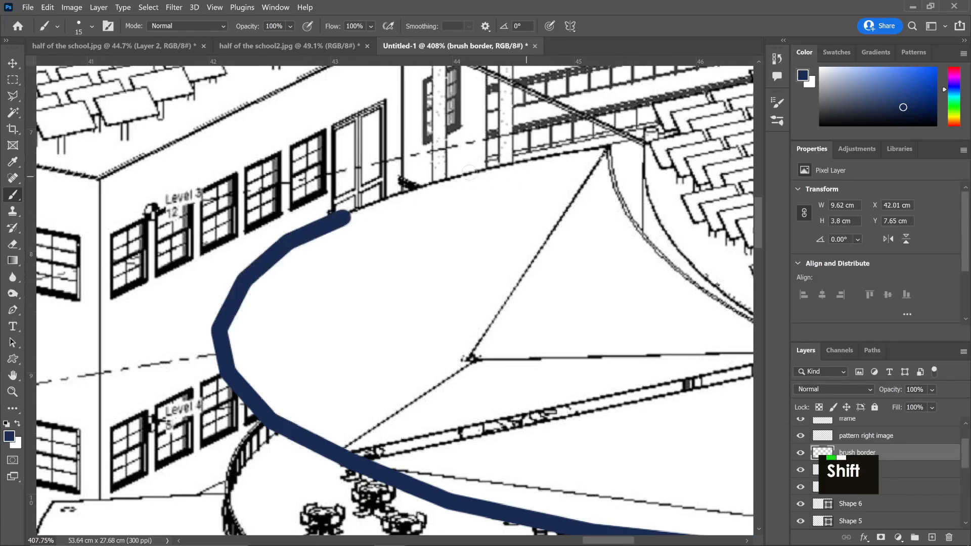
pyautogui.keyDown('shift'); pyautogui.click(474, 173); pyautogui.keyUp('shift')
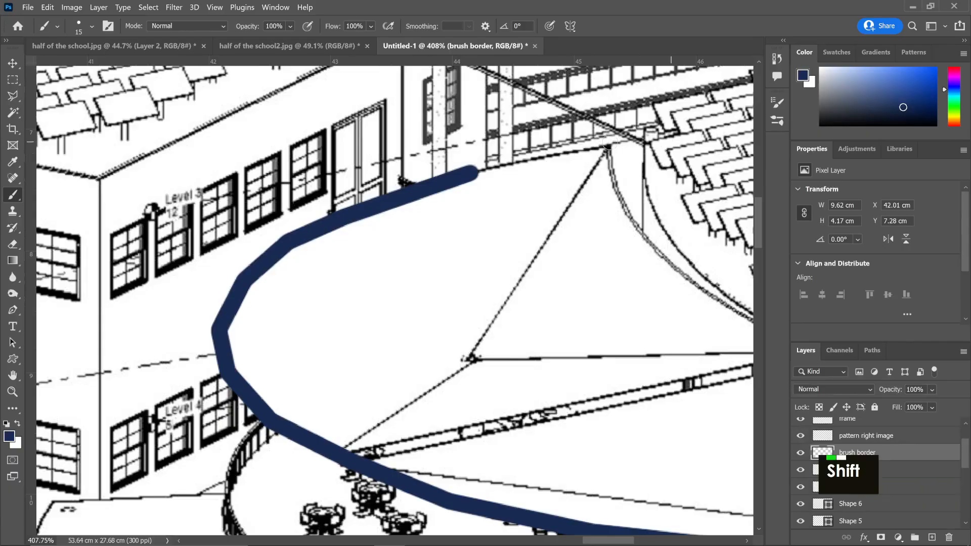
pyautogui.keyDown('shift'); pyautogui.click(609, 143); pyautogui.keyUp('shift')
# - Outline the lower roof in navy from the upper terrace railing around its rounded end to the first part of its front edge
pyautogui.scroll(-4, 604, 167)
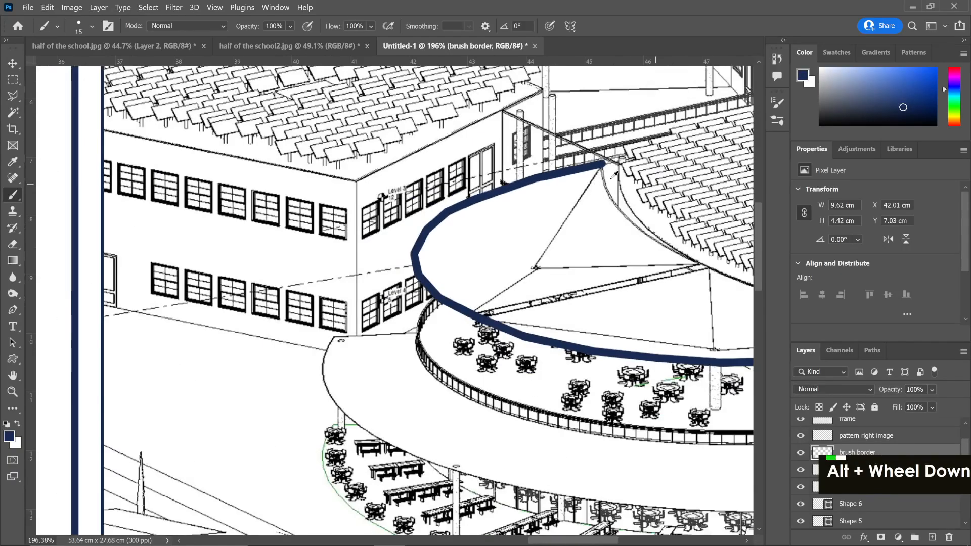
pyautogui.scroll(-4, 615, 174)
pyautogui.hscroll(2, 280, 246)
pyautogui.scroll(4, 280, 246)
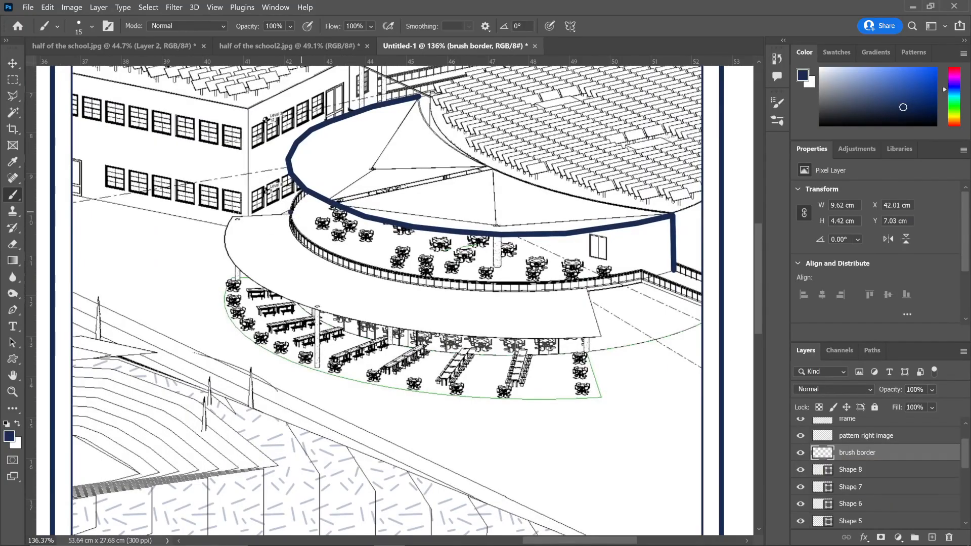
pyautogui.keyDown('shift'); pyautogui.click(291, 213); pyautogui.keyUp('shift')
pyautogui.keyDown('shift'); pyautogui.click(234, 217); pyautogui.keyUp('shift')
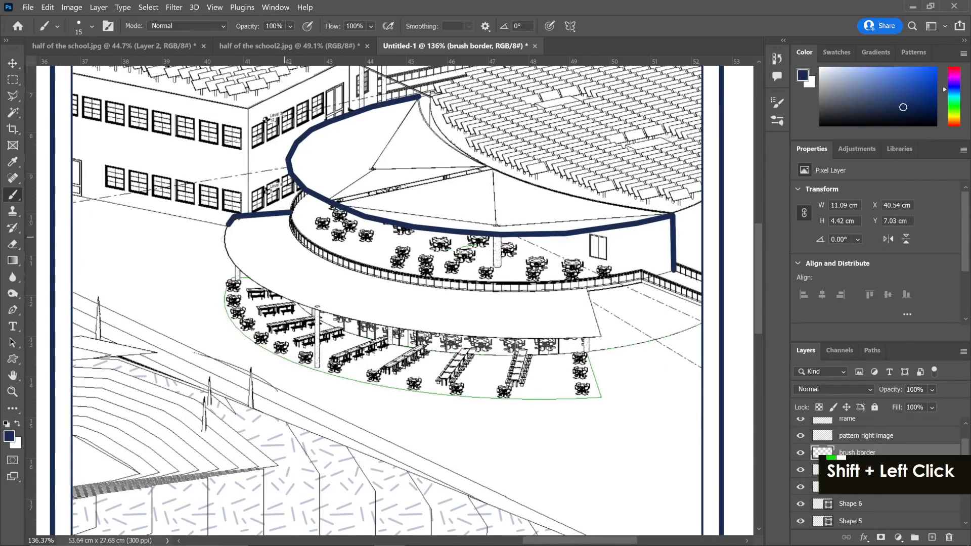
pyautogui.keyDown('shift'); pyautogui.click(225, 238); pyautogui.keyUp('shift')
pyautogui.keyDown('shift'); pyautogui.click(227, 255); pyautogui.keyUp('shift')
pyautogui.keyDown('shift'); pyautogui.click(238, 265); pyautogui.keyUp('shift')
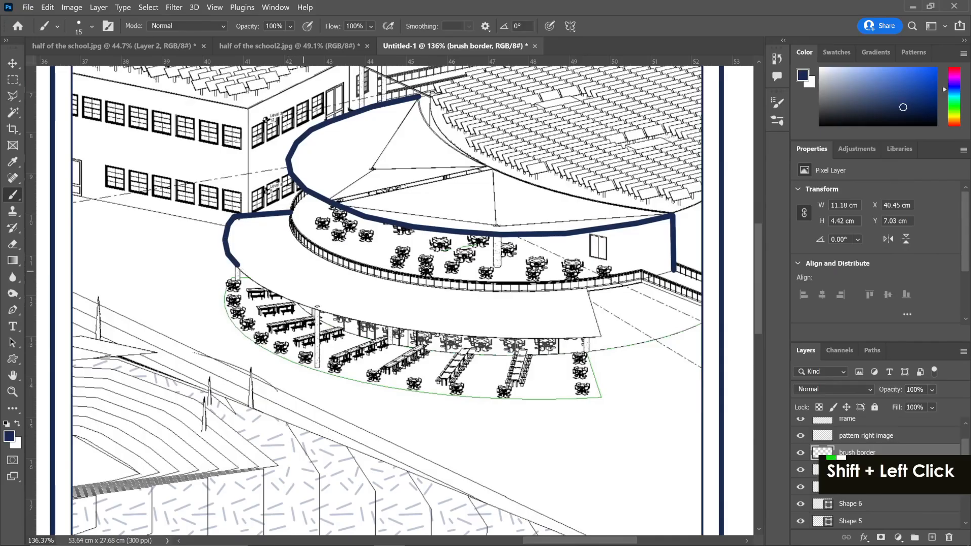
pyautogui.keyDown('shift'); pyautogui.click(287, 298); pyautogui.keyUp('shift')
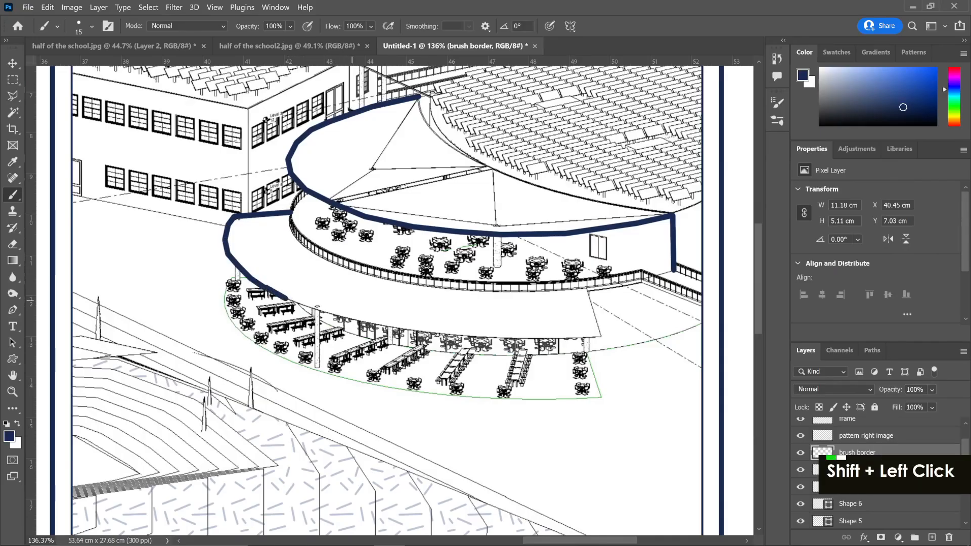
pyautogui.keyDown('shift'); pyautogui.click(335, 312); pyautogui.keyUp('shift')
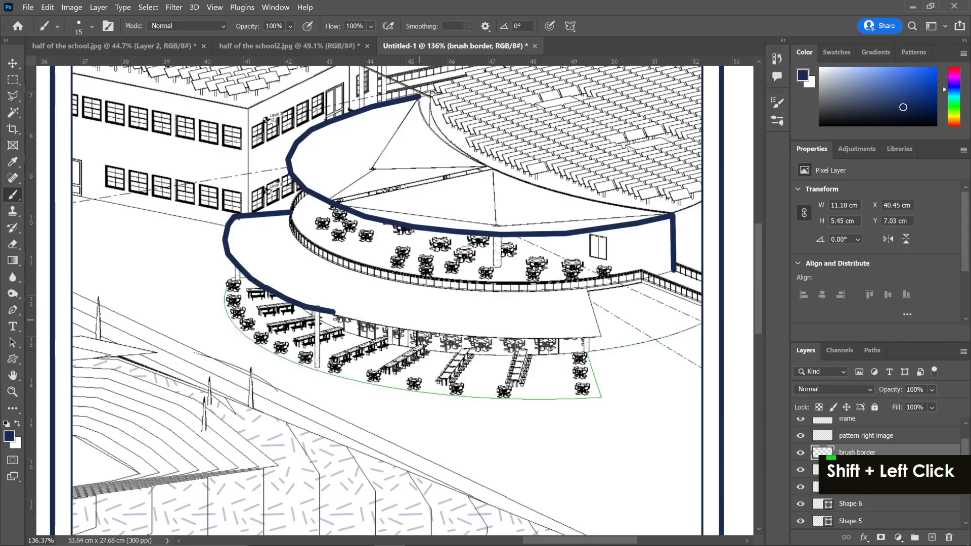
pyautogui.hotkey('ctrl', 'z')
pyautogui.keyDown('shift'); pyautogui.click(328, 313); pyautogui.keyUp('shift')
pyautogui.keyDown('alt'); pyautogui.scroll(2, 458, 259); pyautogui.keyUp('alt')
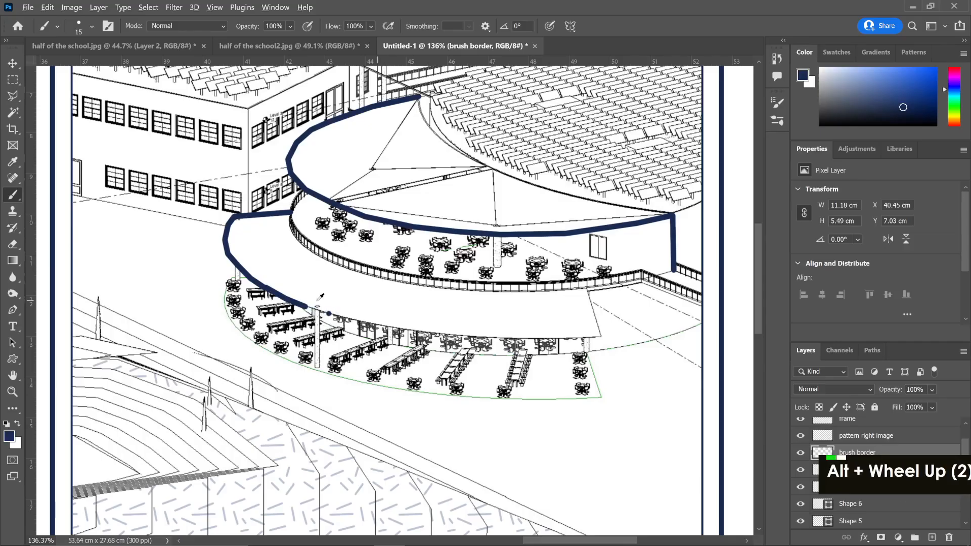
pyautogui.hotkey('ctrl', 'z')
# - Continue the navy line along the lower roof's front edge to its far corner, and up the slanted side to the terrace railing
pyautogui.keyDown('alt'); pyautogui.scroll(1, 490, 402); pyautogui.keyUp('alt')
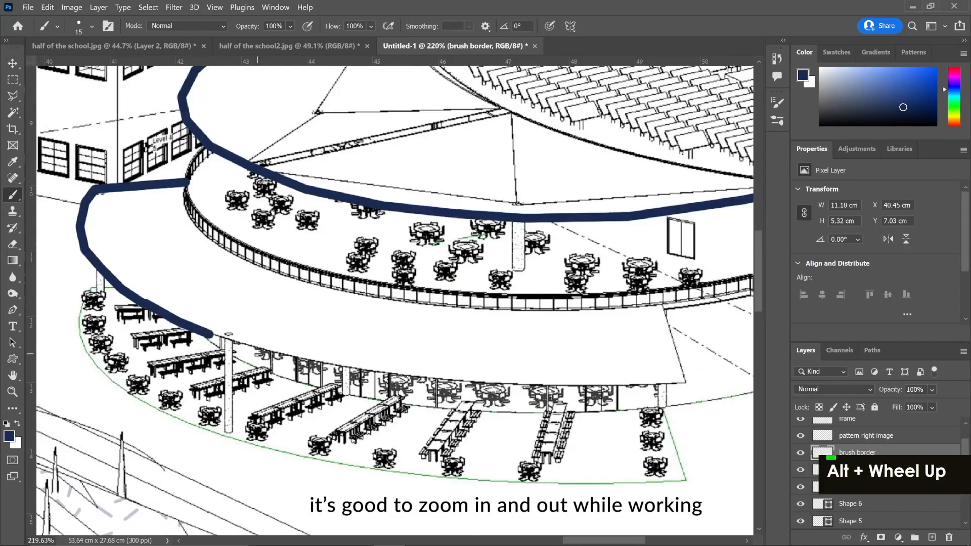
pyautogui.keyDown('shift'); pyautogui.click(259, 348); pyautogui.keyUp('shift')
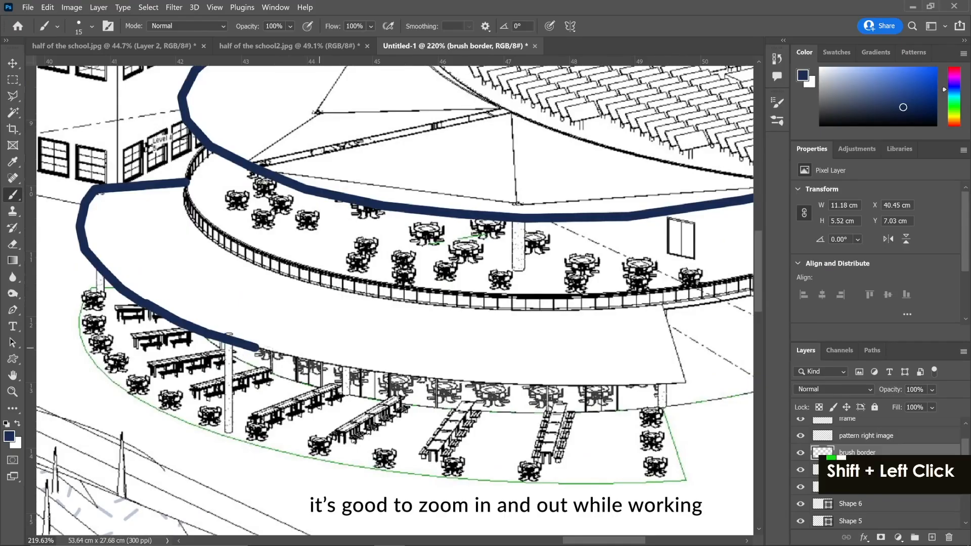
pyautogui.keyDown('shift'); pyautogui.click(319, 359); pyautogui.keyUp('shift')
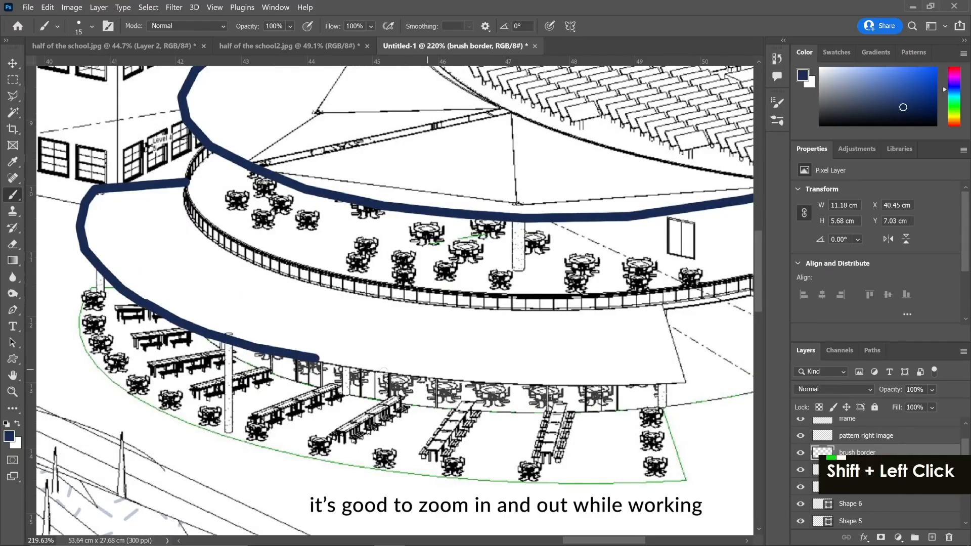
pyautogui.keyDown('shift'); pyautogui.click(387, 373); pyautogui.keyUp('shift')
pyautogui.keyDown('shift'); pyautogui.click(490, 380); pyautogui.keyUp('shift')
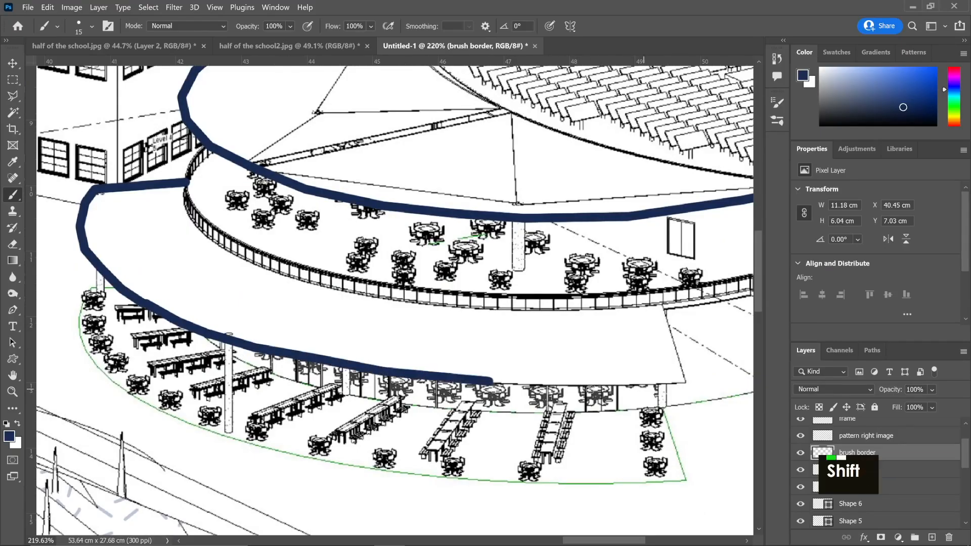
pyautogui.keyDown('shift'); pyautogui.click(638, 383); pyautogui.keyUp('shift')
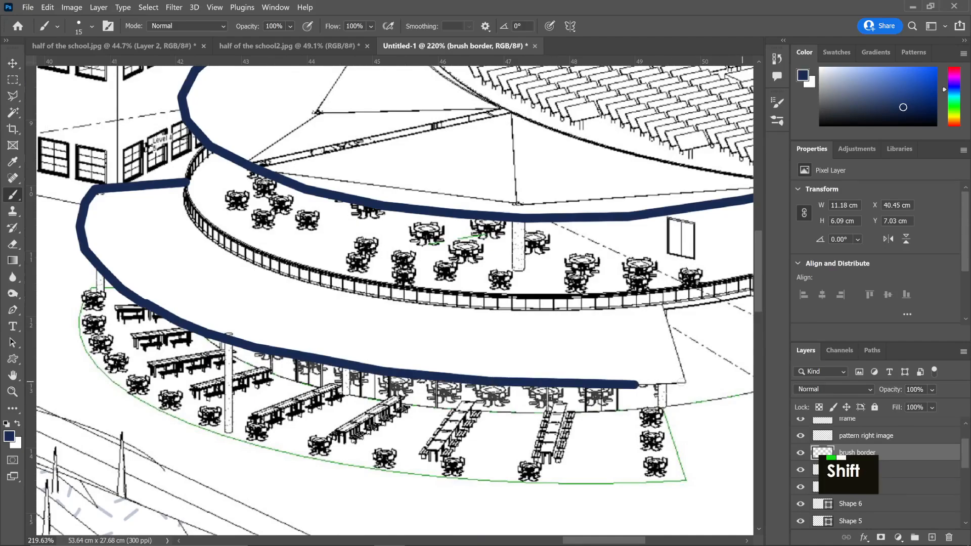
pyautogui.keyDown('shift'); pyautogui.click(686, 381); pyautogui.keyUp('shift')
pyautogui.keyDown('shift'); pyautogui.click(661, 305); pyautogui.keyUp('shift')
# - Extend the navy outline along the base of the terrace railing, around its corner and on to the picture frame
pyautogui.keyDown('alt'); pyautogui.scroll(-3, 661, 306); pyautogui.keyUp('alt')
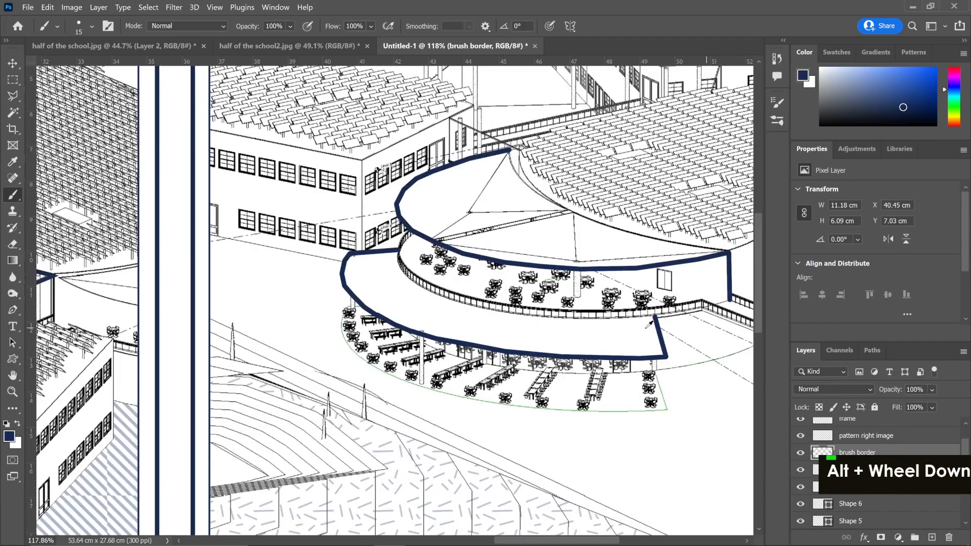
pyautogui.hscroll(2, 650, 337)
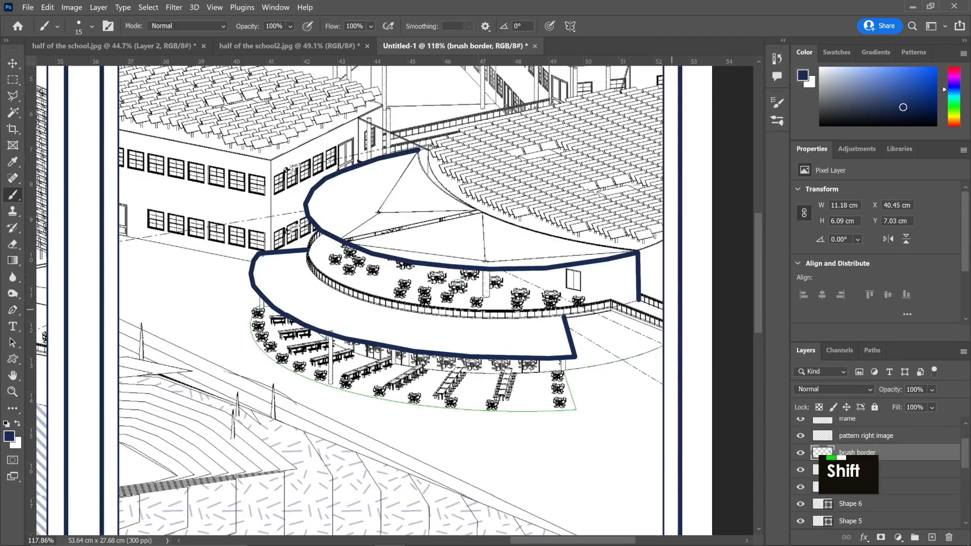
pyautogui.keyDown('shift'); pyautogui.click(611, 310); pyautogui.keyUp('shift')
pyautogui.keyDown('shift'); pyautogui.click(664, 333); pyautogui.keyUp('shift')
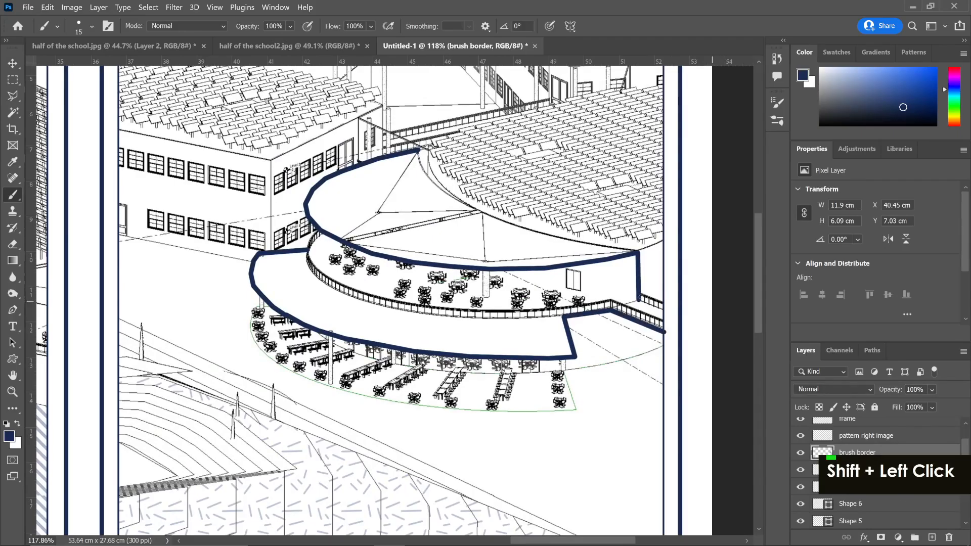
pyautogui.hotkey('ctrl', 'z')
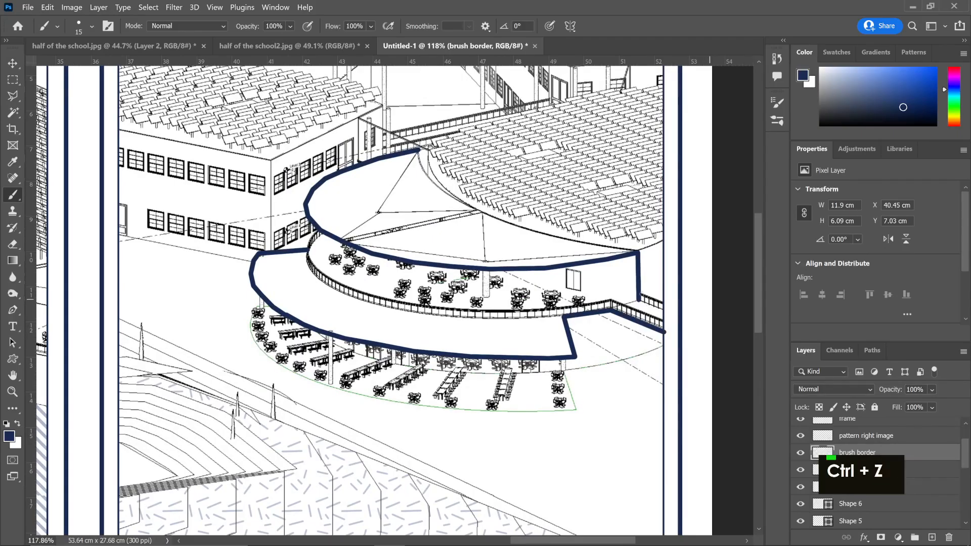
pyautogui.keyDown('shift'); pyautogui.click(657, 299); pyautogui.keyUp('shift')
pyautogui.hotkey('ctrl', 'z')
# - Paint a straight navy line along the top of the short railing between the picture frame and the vertical wall corner line
pyautogui.keyDown('alt'); pyautogui.scroll(7, 668, 301); pyautogui.keyUp('alt')
pyautogui.keyDown('alt'); pyautogui.scroll(1, 672, 300); pyautogui.keyUp('alt')
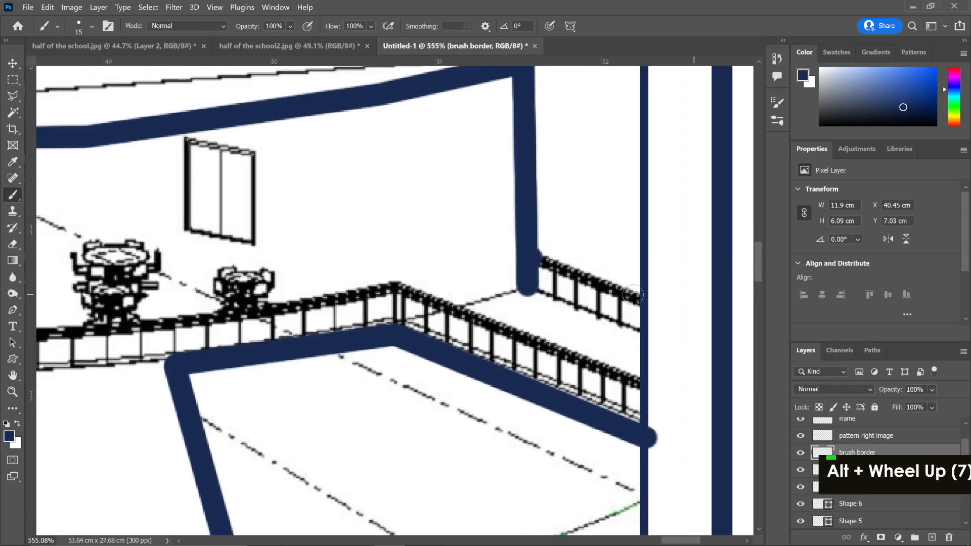
pyautogui.click(633, 295)
pyautogui.keyDown('shift'); pyautogui.click(529, 249); pyautogui.keyUp('shift')
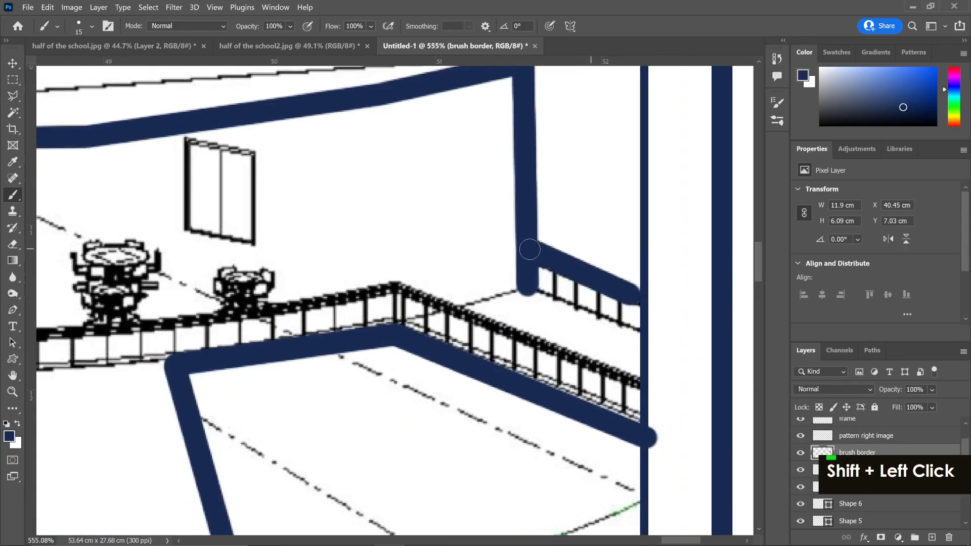
# - Select the end of the vertical wall line that hangs below the short railing line with the Polygonal Lasso, delete it, and deselect
pyautogui.press('l')
pyautogui.click(551, 272)
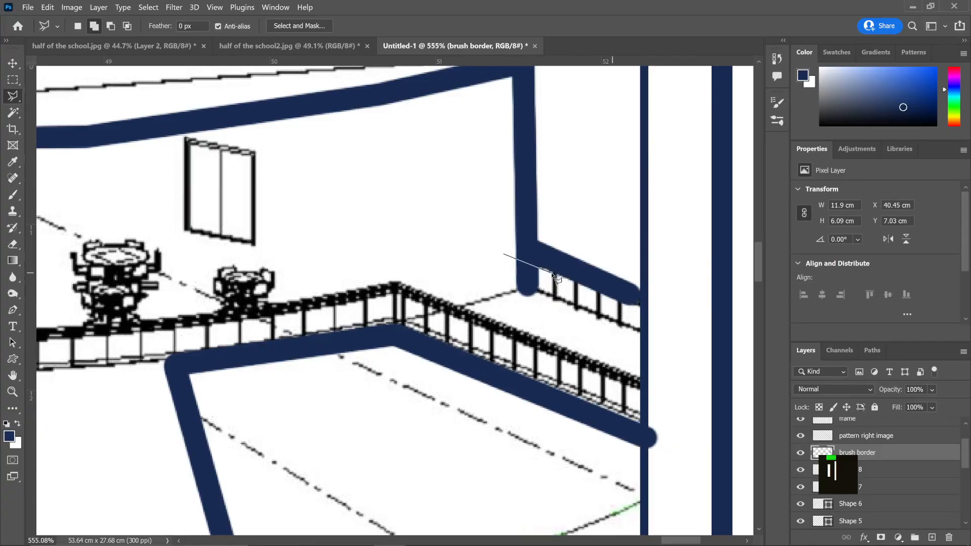
pyautogui.click(547, 307)
pyautogui.doubleClick(482, 283)
pyautogui.press('Delete')
pyautogui.hotkey('ctrl', 'd')
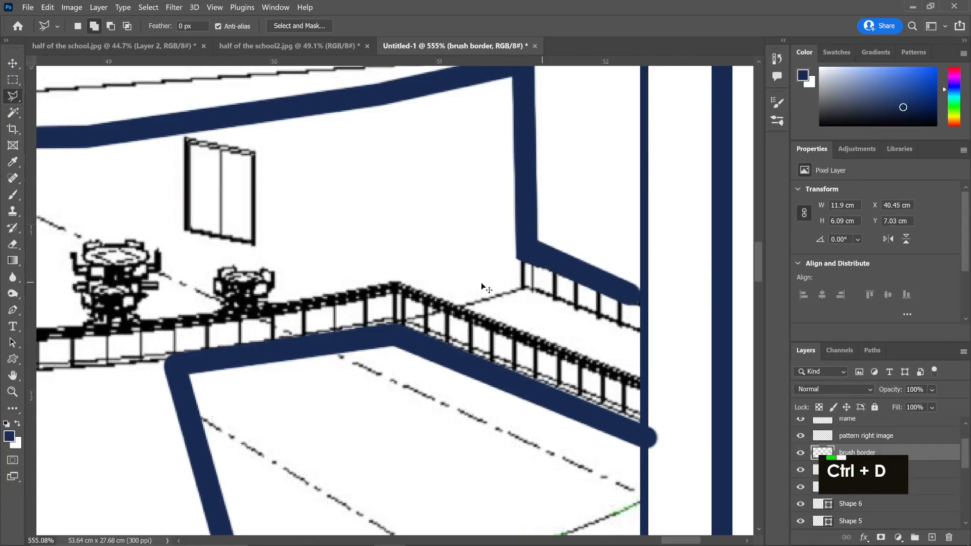
pyautogui.keyDown('alt'); pyautogui.scroll(-3, 481, 282); pyautogui.keyUp('alt')
pyautogui.keyDown('alt'); pyautogui.scroll(-3, 481, 282); pyautogui.keyUp('alt')
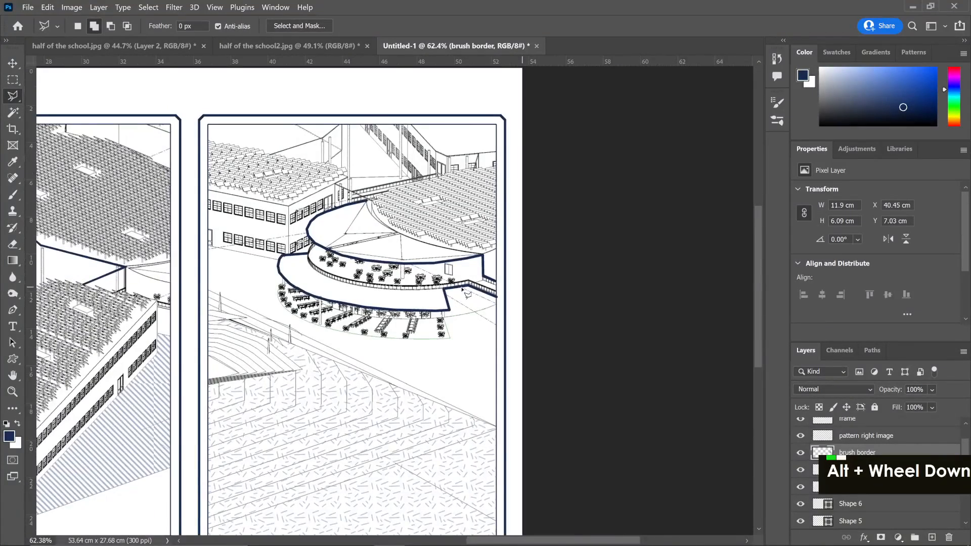
# - Fill the curved lower terrace roof of the right picture with navy on the "right" layer using the Magic Wand, and deselect
pyautogui.keyDown('alt'); pyautogui.scroll(-3, 472, 286); pyautogui.keyUp('alt')
pyautogui.keyDown('ctrl'); pyautogui.scroll(3, 454, 288); pyautogui.keyUp('ctrl')
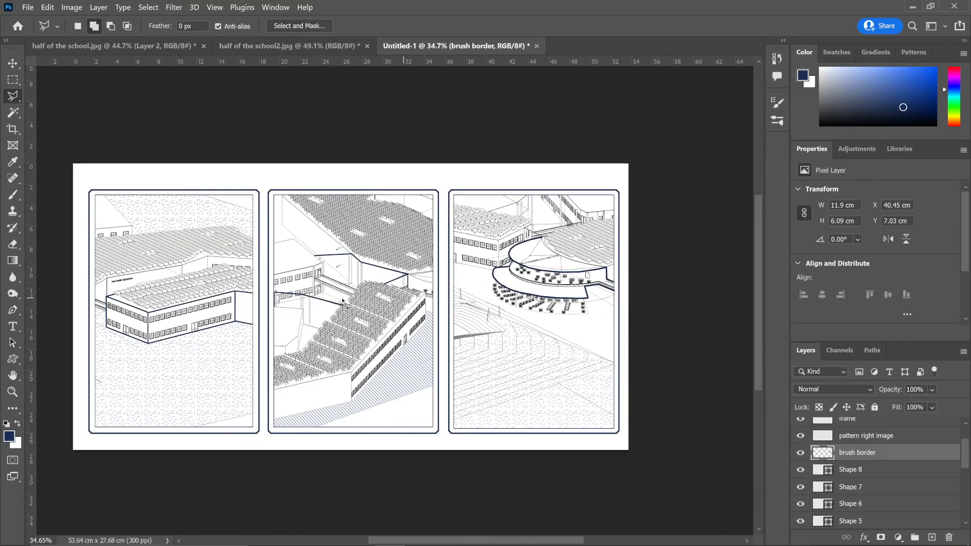
pyautogui.press('w')
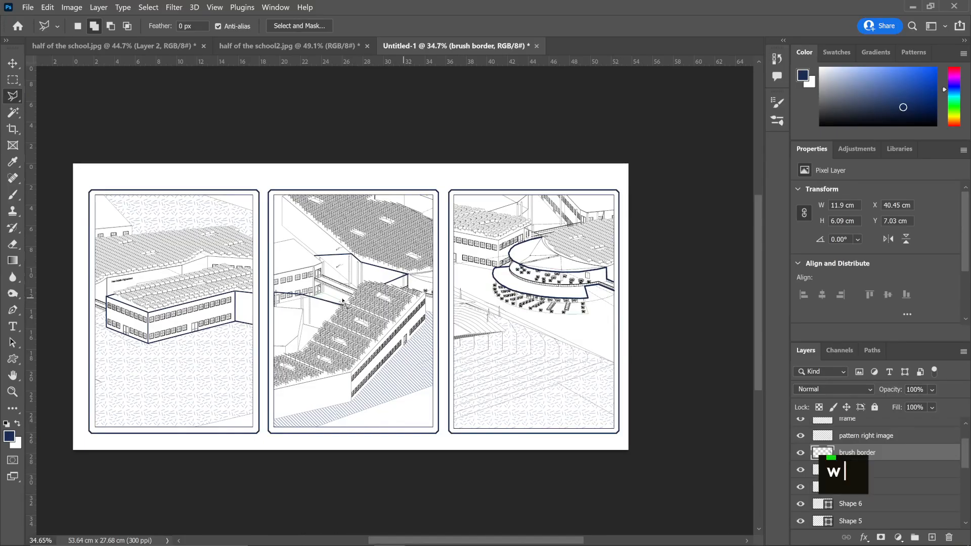
pyautogui.press('v')
pyautogui.click(561, 296)
pyautogui.press('w')
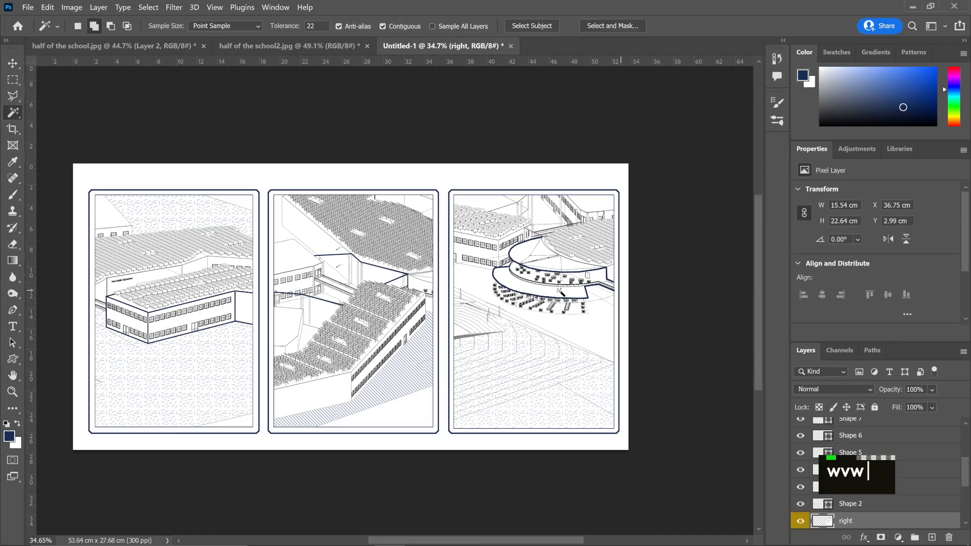
pyautogui.click(561, 295)
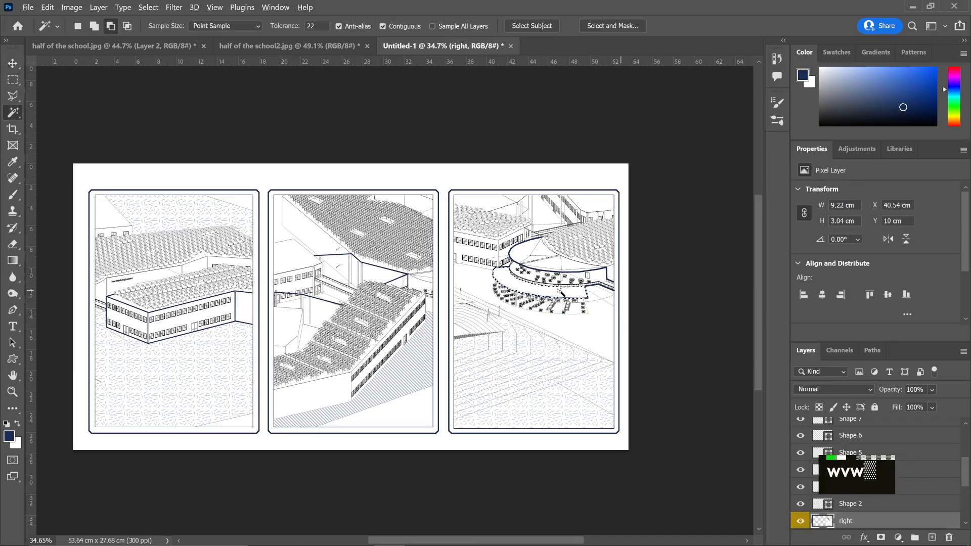
pyautogui.hotkey('alt', 'BackSpace')
pyautogui.hotkey('ctrl', 'd')
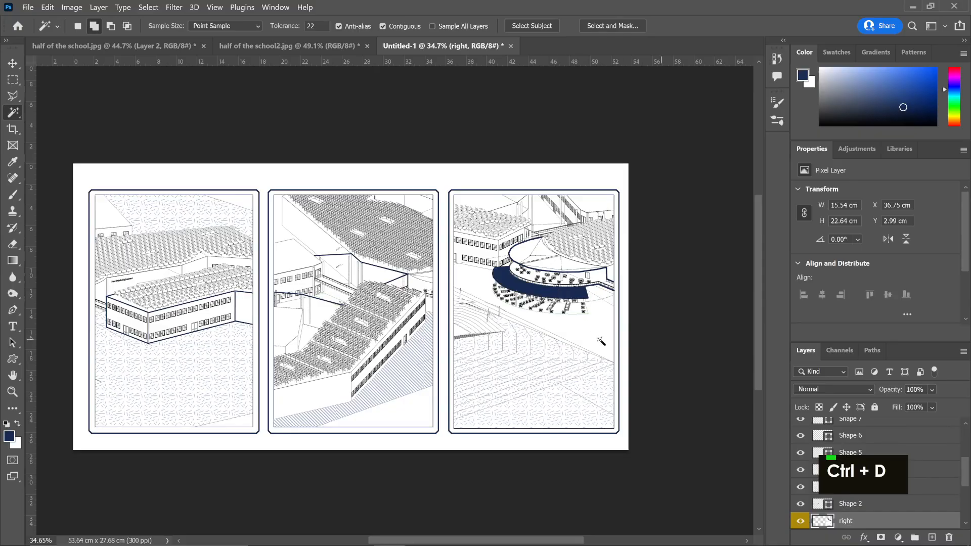
# - Fill the blank wall under the navy roof edge in the middle picture with navy on the "middle" layer, and deselect
pyautogui.press('v')
pyautogui.click(394, 292)
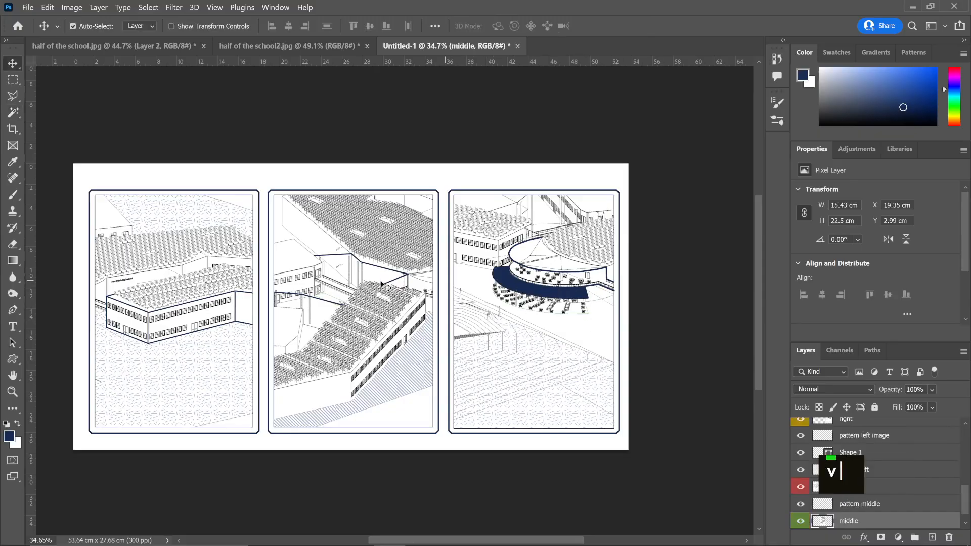
pyautogui.press('w')
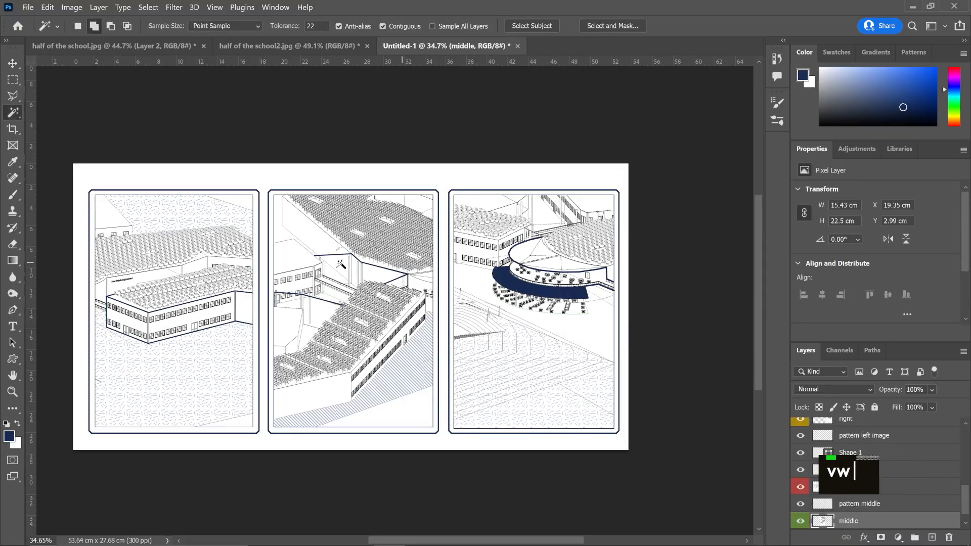
pyautogui.click(340, 265)
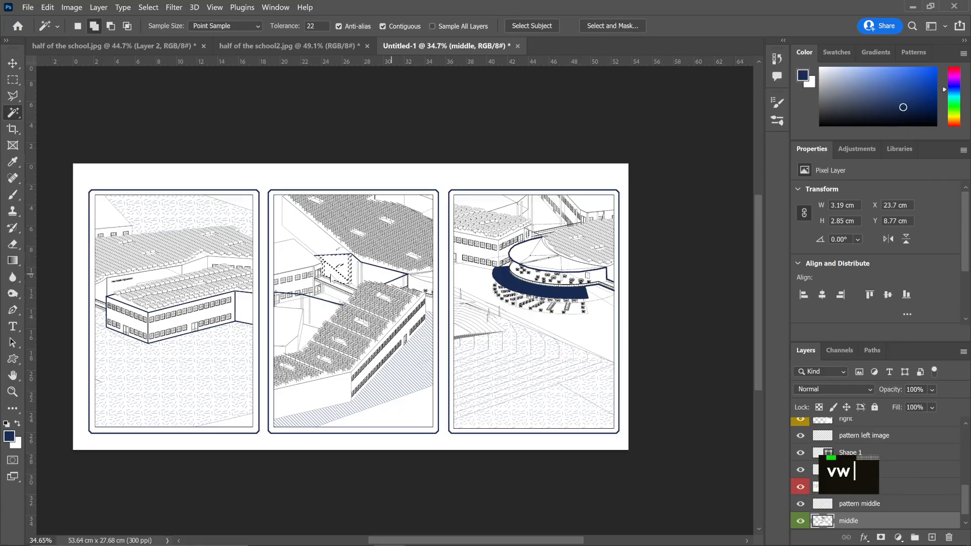
pyautogui.hotkey('alt', 'BackSpace')
pyautogui.hotkey('ctrl', 'd')
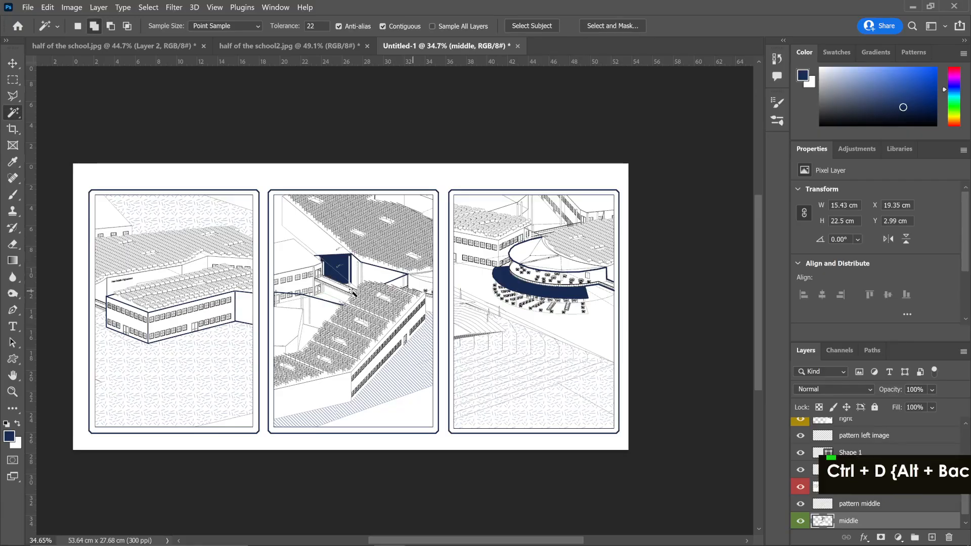
# - Fill the plain wall between the front building and the frame in the left picture with navy on the "left" layer, and deselect
pyautogui.press('v')
pyautogui.click(243, 309)
pyautogui.press('w')
pyautogui.click(246, 311)
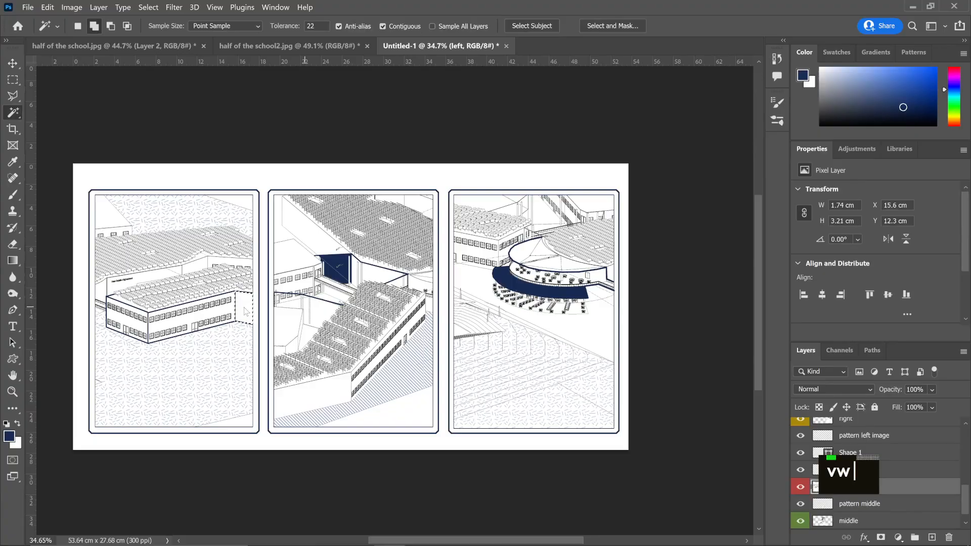
pyautogui.hotkey('alt', 'BackSpace')
pyautogui.hotkey('ctrl', 'd')
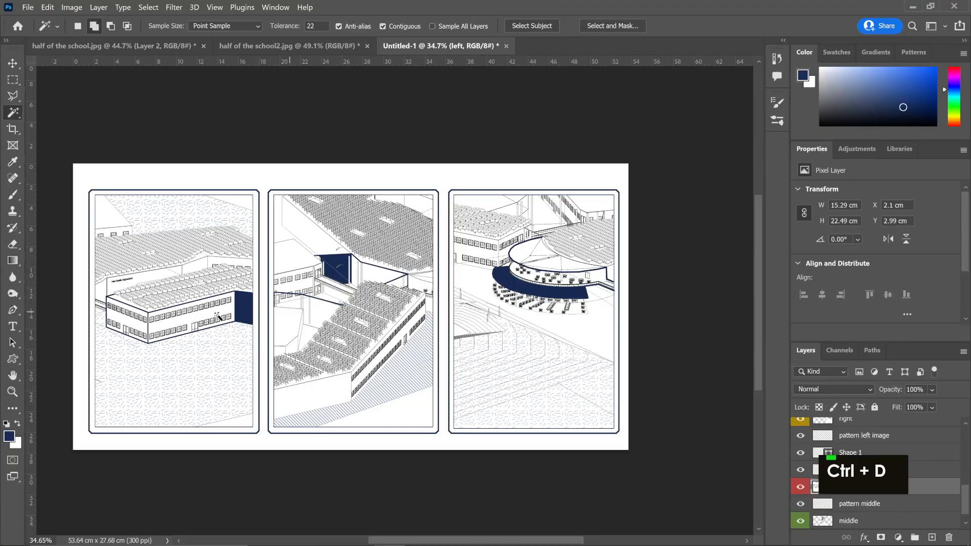
# - Fill the angled middle section of the wall behind the front building's roof in the left picture with navy, and deselect
pyautogui.scroll(4, 107, 311)
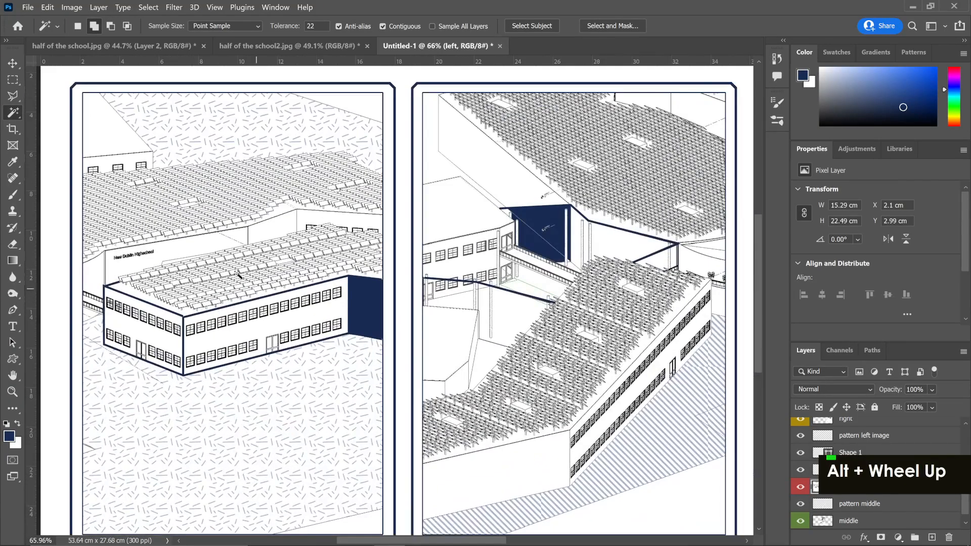
pyautogui.press('v')
pyautogui.click(276, 233)
pyautogui.press('w')
pyautogui.click(278, 231)
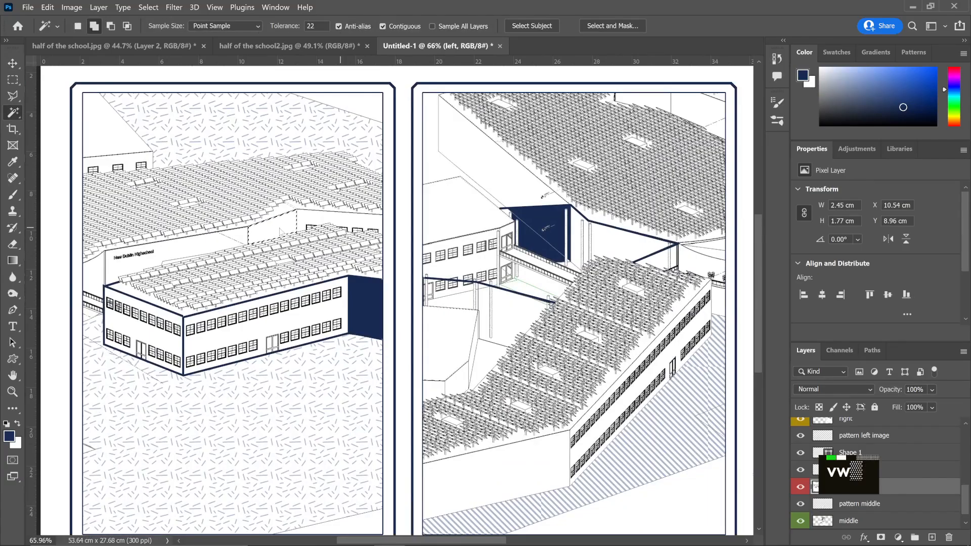
pyautogui.hotkey('alt', 'BackSpace')
pyautogui.hotkey('ctrl', 'd')
# - Fill the windowed section and the school-sign section of the left picture's rear wall with navy, deselecting after each fill
pyautogui.scroll(-2, 290, 253)
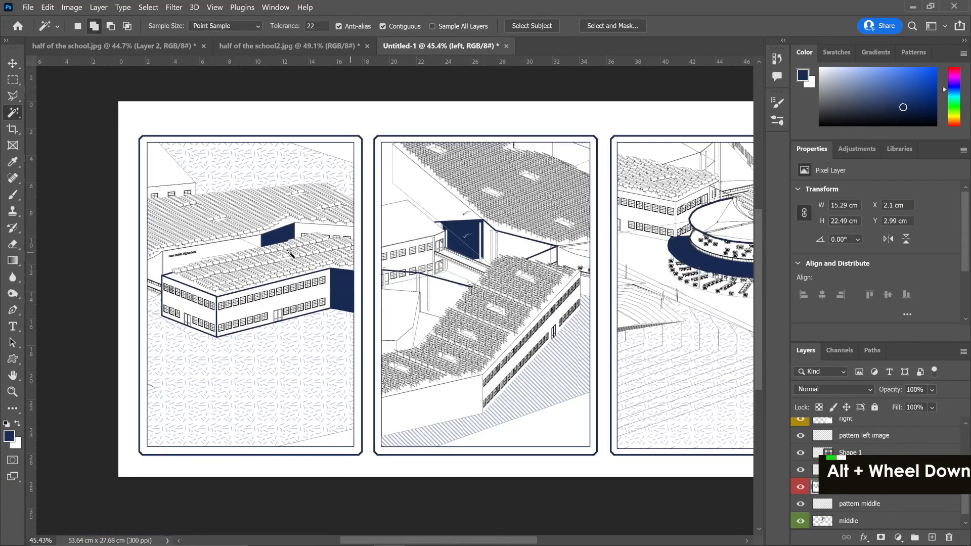
pyautogui.scroll(-1, 310, 236)
pyautogui.click(302, 221)
pyautogui.hotkey('alt', 'BackSpace')
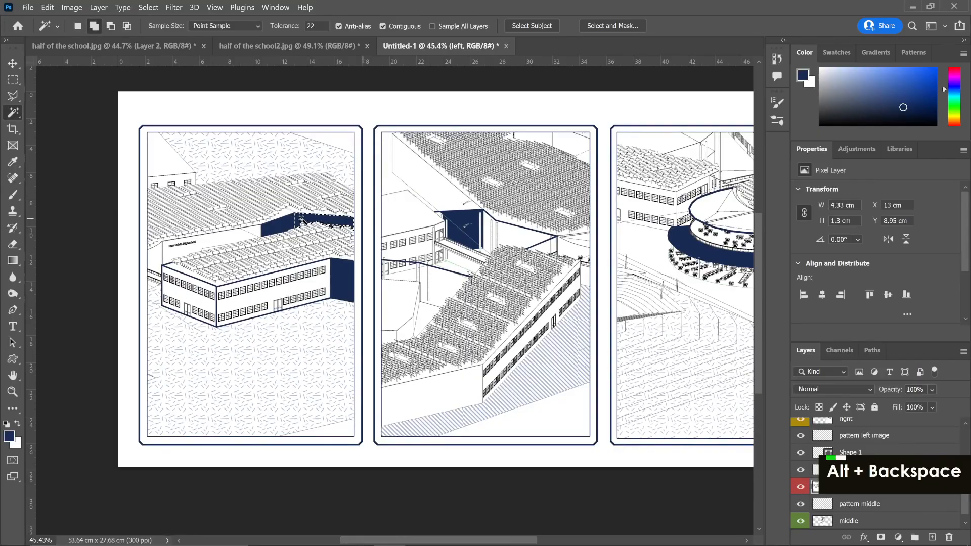
pyautogui.hotkey('ctrl', 'd')
pyautogui.click(230, 238)
pyautogui.hotkey('alt', 'BackSpace')
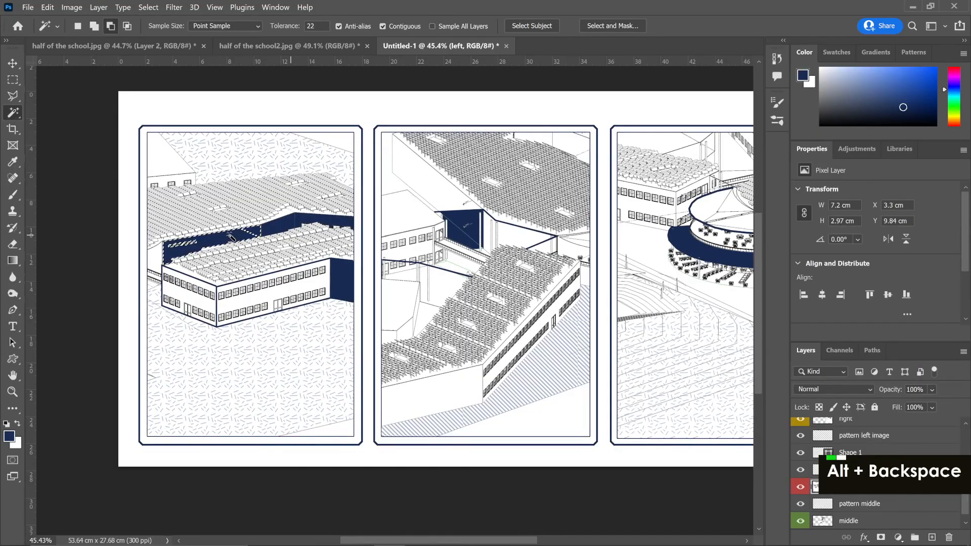
pyautogui.hotkey('ctrl', 'd')
pyautogui.keyDown('alt'); pyautogui.scroll(-3, 223, 271); pyautogui.keyUp('alt')
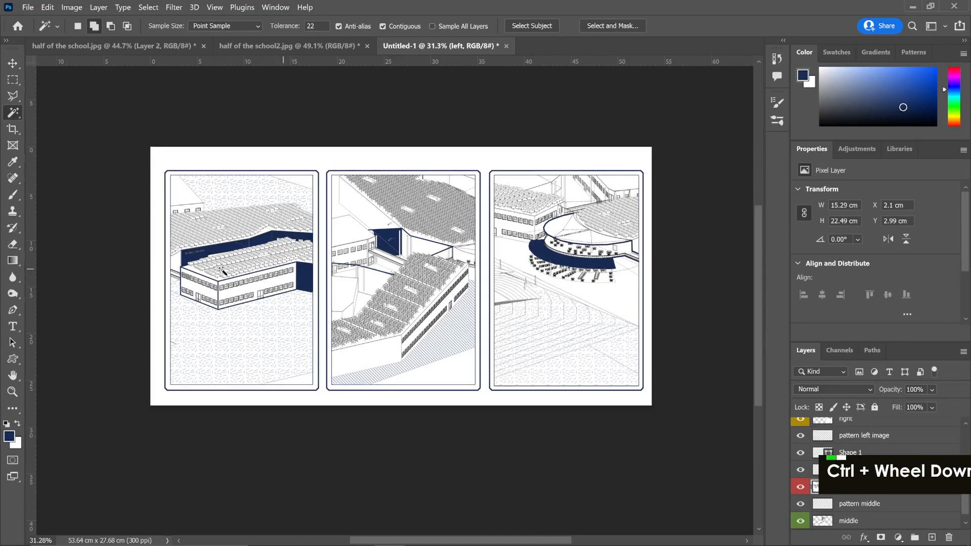
pyautogui.keyDown('ctrl'); pyautogui.scroll(-3, 260, 271); pyautogui.keyUp('ctrl')
pyautogui.press('v')
pyautogui.scroll(5, 320, 284)
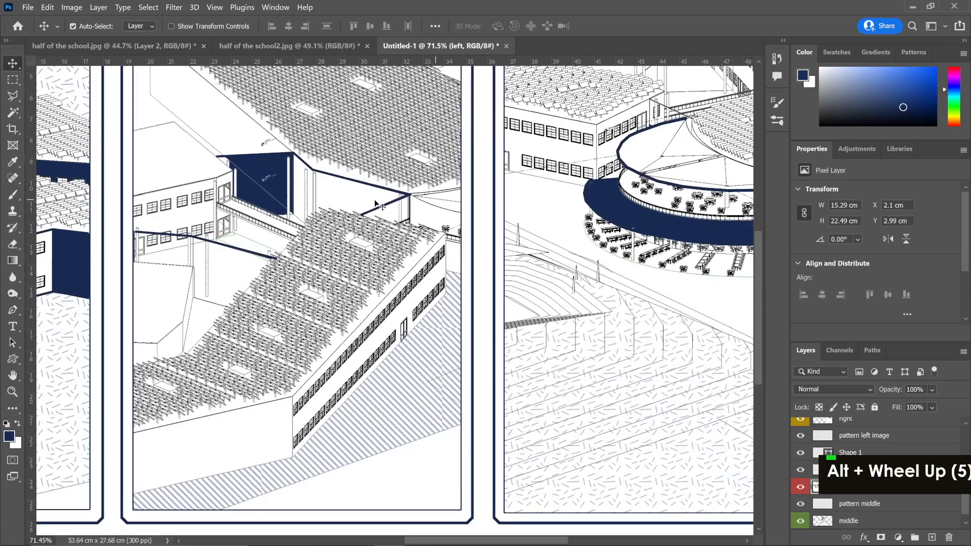
pyautogui.click(426, 212)
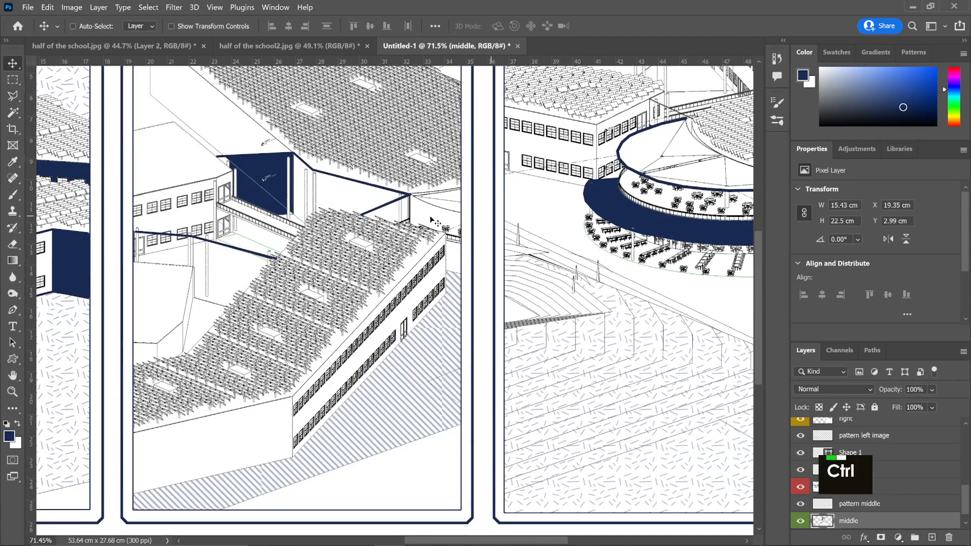
pyautogui.keyDown('ctrl'); pyautogui.scroll(-3, 429, 216); pyautogui.keyUp('ctrl')
pyautogui.press('w')
pyautogui.hotkey('ctrl', 'd')
# - Select the segments of the upper curved canopy in the right picture on the "right" layer, fill them with navy, and deselect
pyautogui.press('v')
pyautogui.click(527, 161)
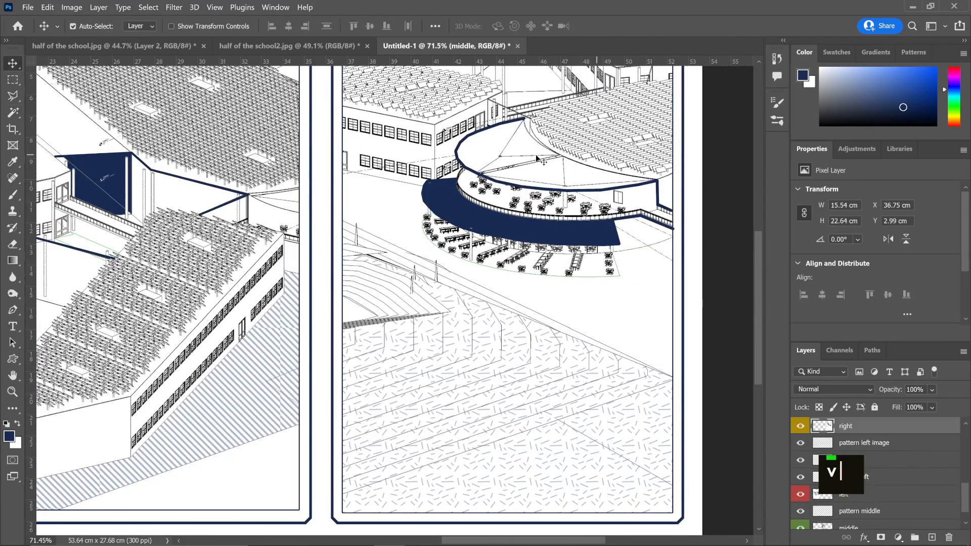
pyautogui.press('w')
pyautogui.click(512, 162)
pyautogui.keyDown('shift'); pyautogui.click(555, 174); pyautogui.keyUp('shift')
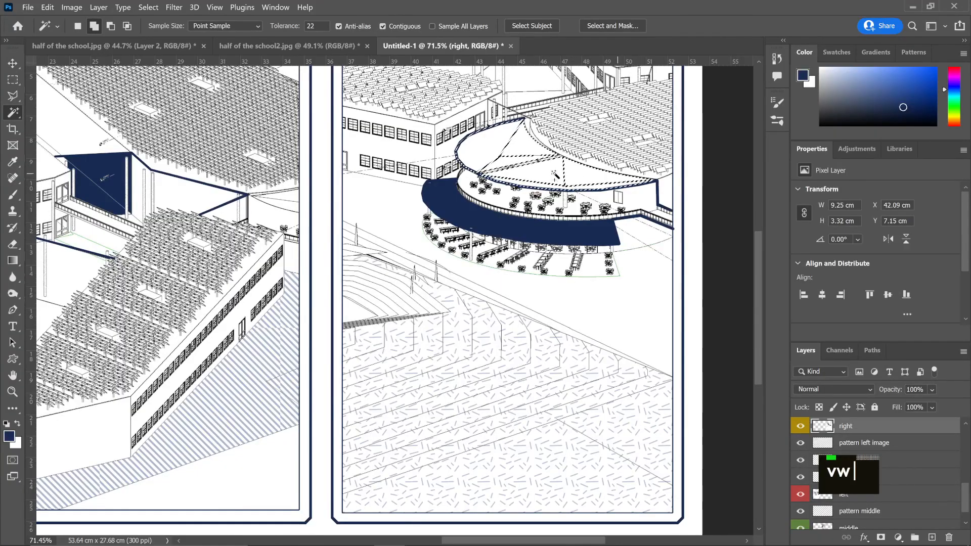
pyautogui.hotkey('alt', 'BackSpace')
pyautogui.hotkey('ctrl', 'd')
pyautogui.keyDown('alt'); pyautogui.scroll(-4, 540, 172); pyautogui.keyUp('alt')
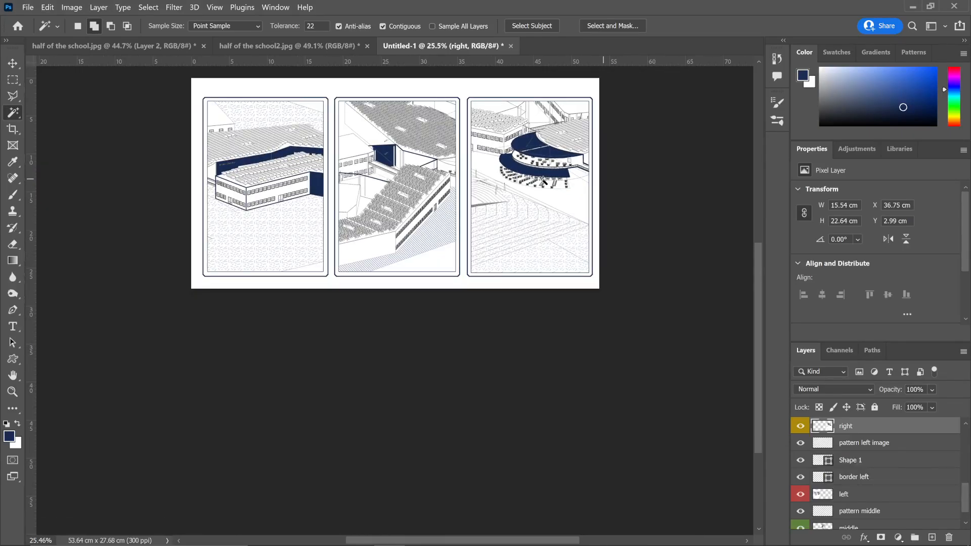
pyautogui.keyDown('alt'); pyautogui.scroll(1, 545, 199); pyautogui.keyUp('alt')
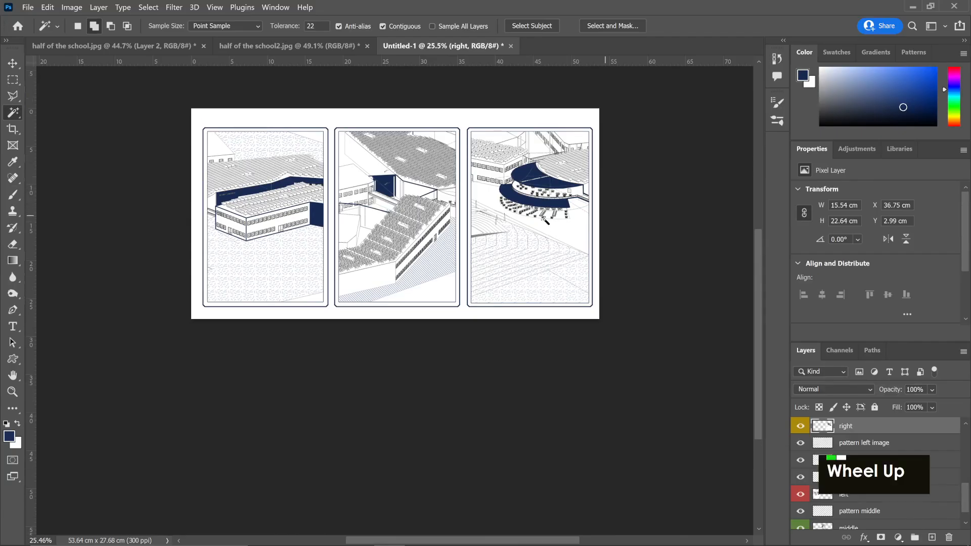
pyautogui.scroll(1, 546, 221)
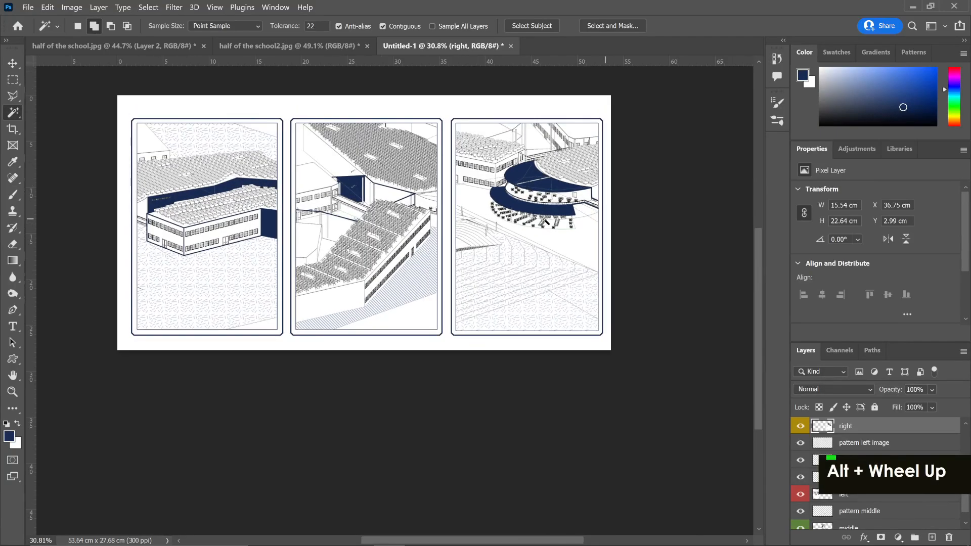
pyautogui.scroll(1, 498, 243)
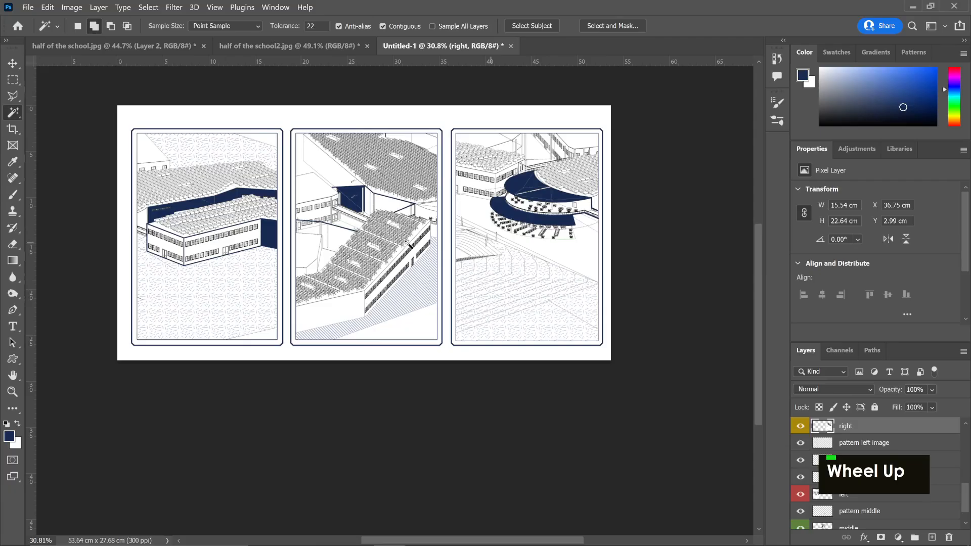
# - Create a new layer above the "right" layer and name it "tree"
pyautogui.keyDown('alt'); pyautogui.scroll(2, 408, 245); pyautogui.keyUp('alt')
pyautogui.keyDown('alt'); pyautogui.scroll(-2, 409, 245); pyautogui.keyUp('alt')
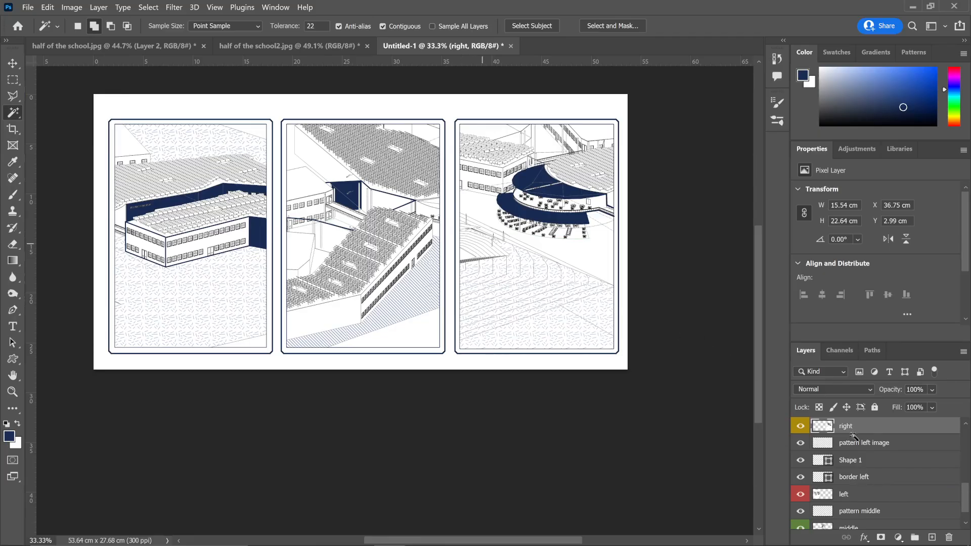
pyautogui.click(929, 538)
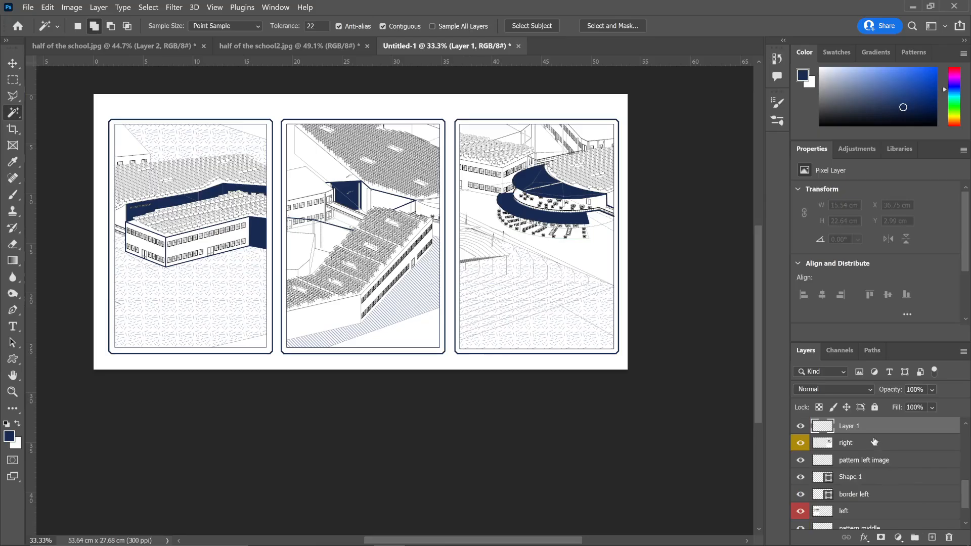
pyautogui.doubleClick(846, 426)
pyautogui.write('tree')
pyautogui.press('Return')
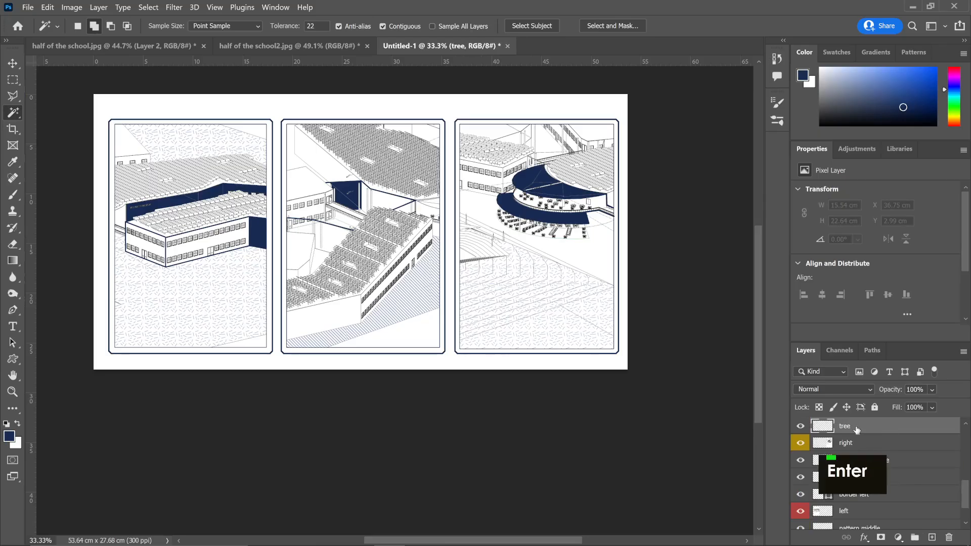
# - Label the "tree" layer green, activate the Brush tool and open its preset choices
pyautogui.rightClick(840, 428)
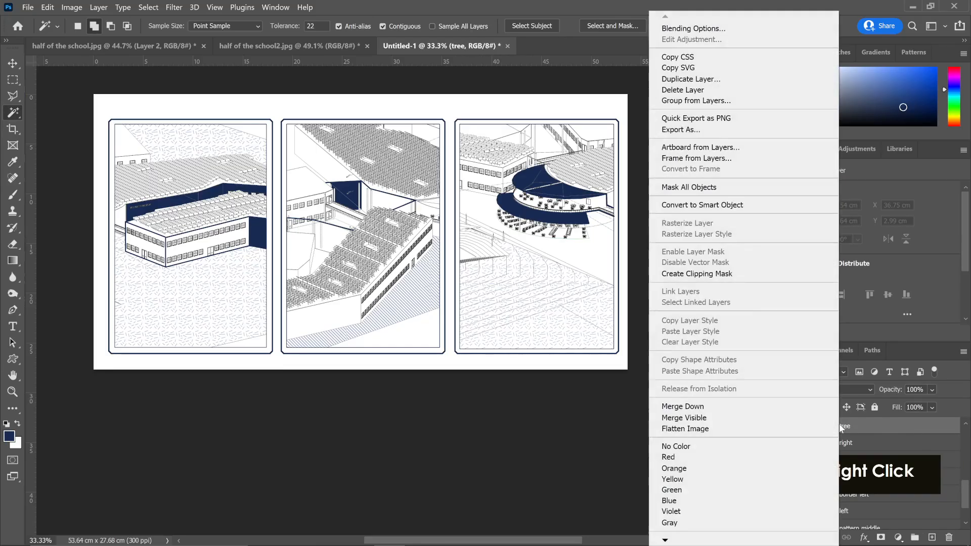
pyautogui.click(684, 488)
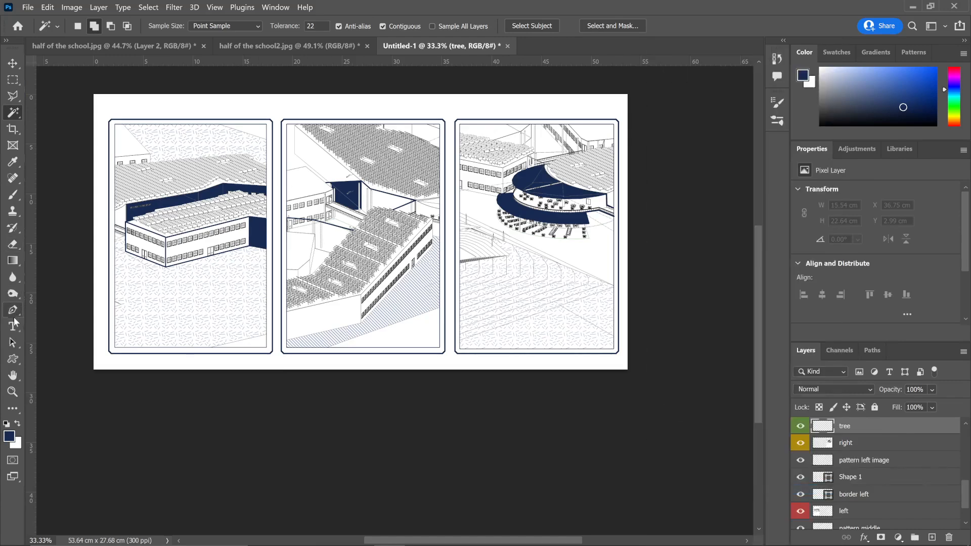
pyautogui.click(12, 194)
pyautogui.click(91, 26)
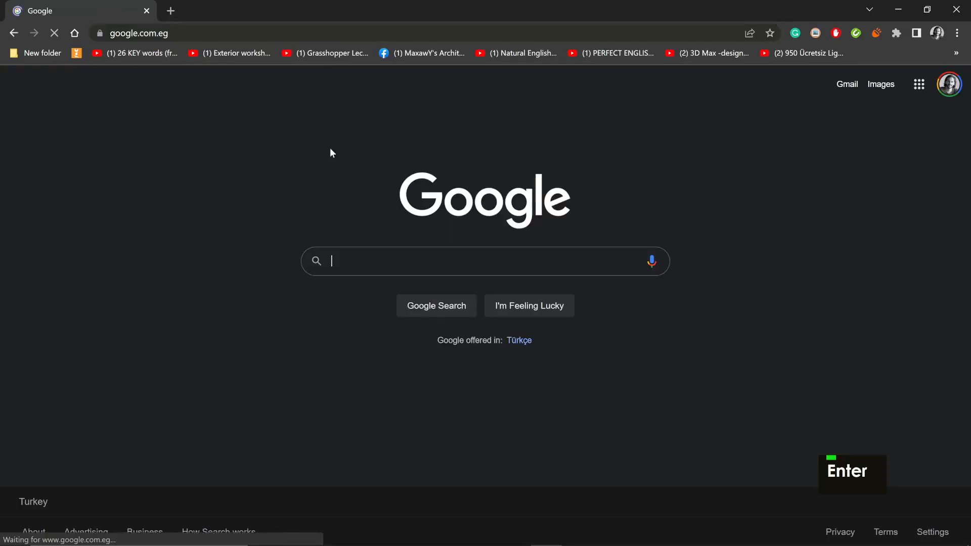
# - In the Chrome browser, search Google for "winter trees photoshop brushes" and open the all-free-download.com winter tree brushes result
pyautogui.write('phot')
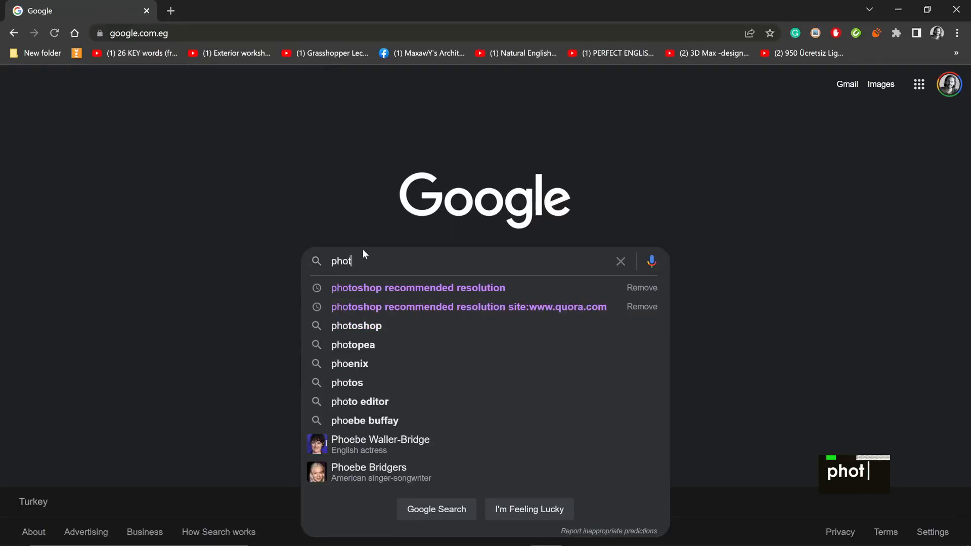
pyautogui.write('oshop winter trees')
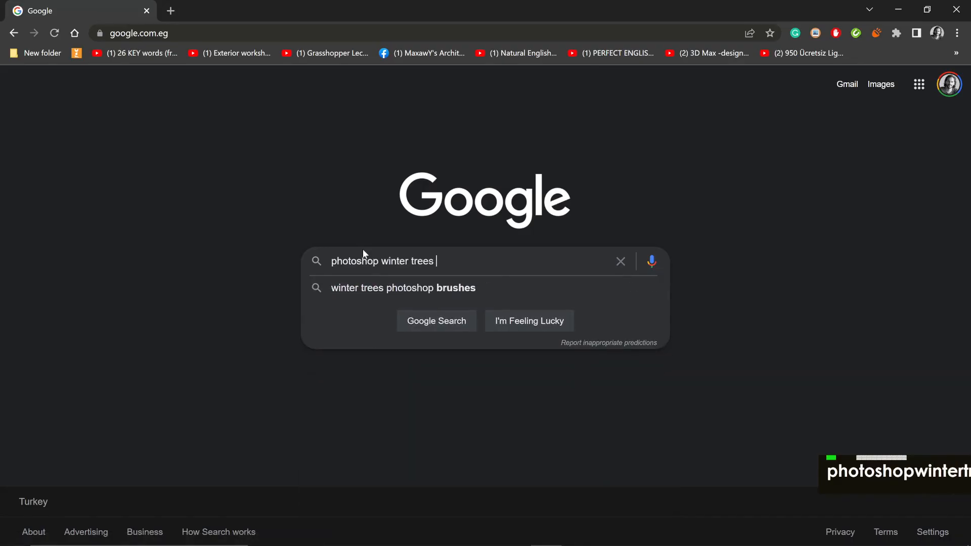
pyautogui.press('Down')
pyautogui.press('Return')
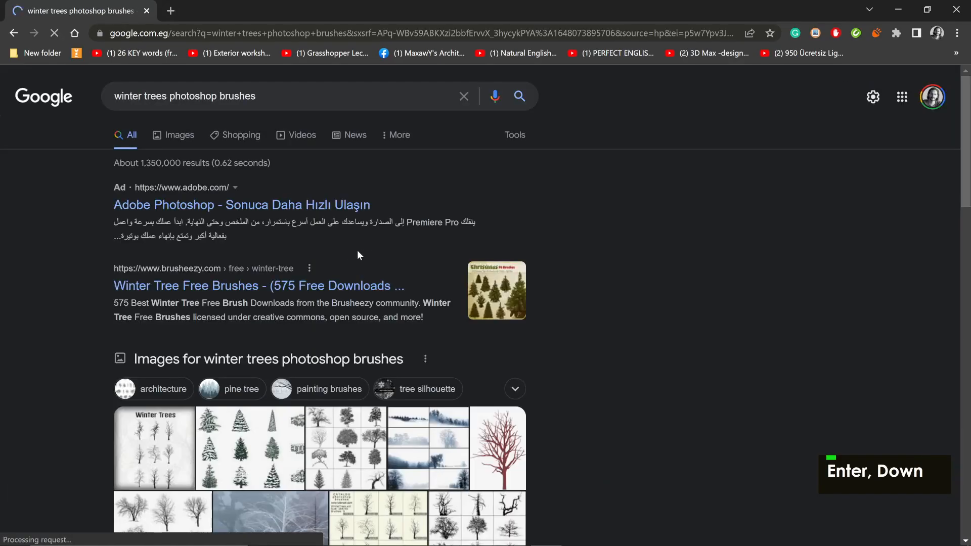
pyautogui.scroll(-3, 357, 250)
pyautogui.scroll(-4, 265, 416)
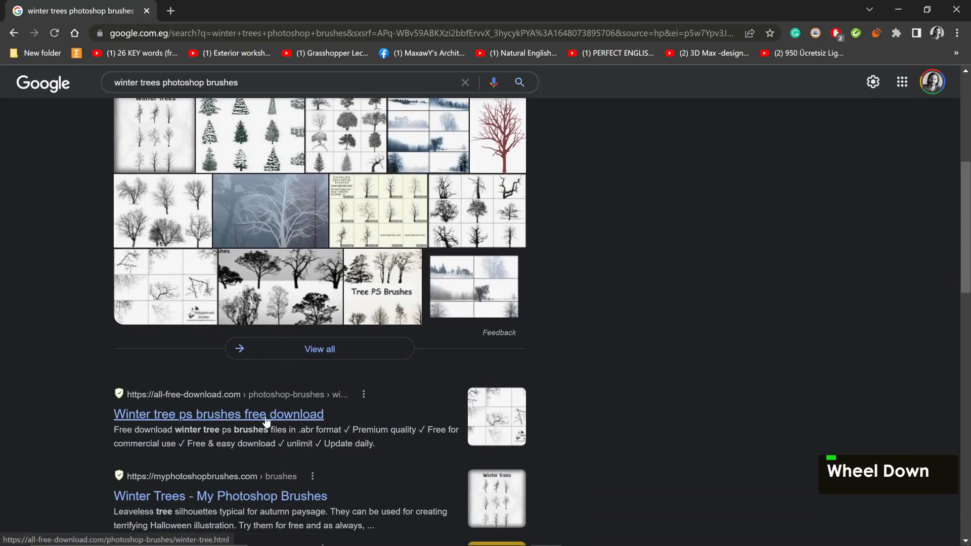
pyautogui.click(265, 415)
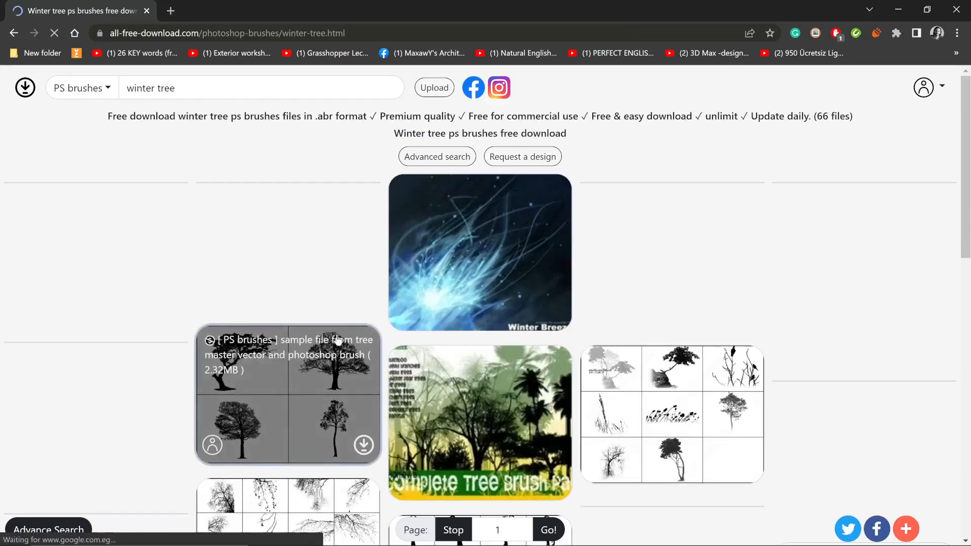
# - Browse the winter tree brush packs and open the 1.89 MB tree brush, the 984.78 KB tree brush and the dead trees brush separately
pyautogui.scroll(-4, 124, 234)
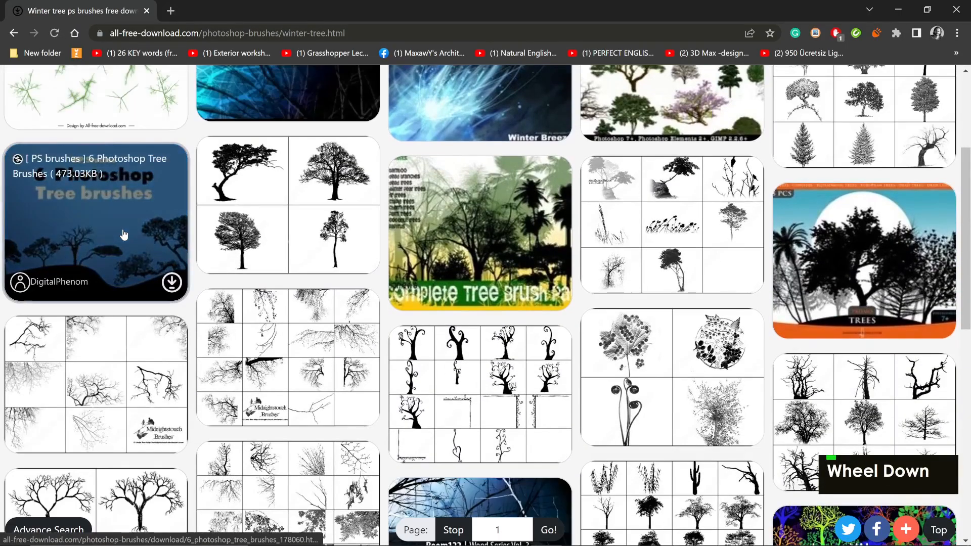
pyautogui.scroll(-3, 124, 234)
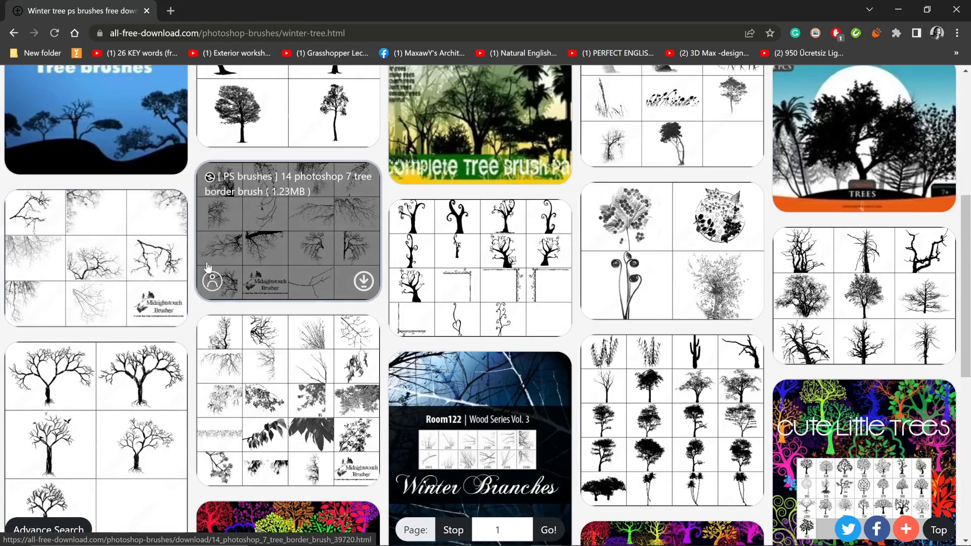
pyautogui.scroll(-11, 319, 293)
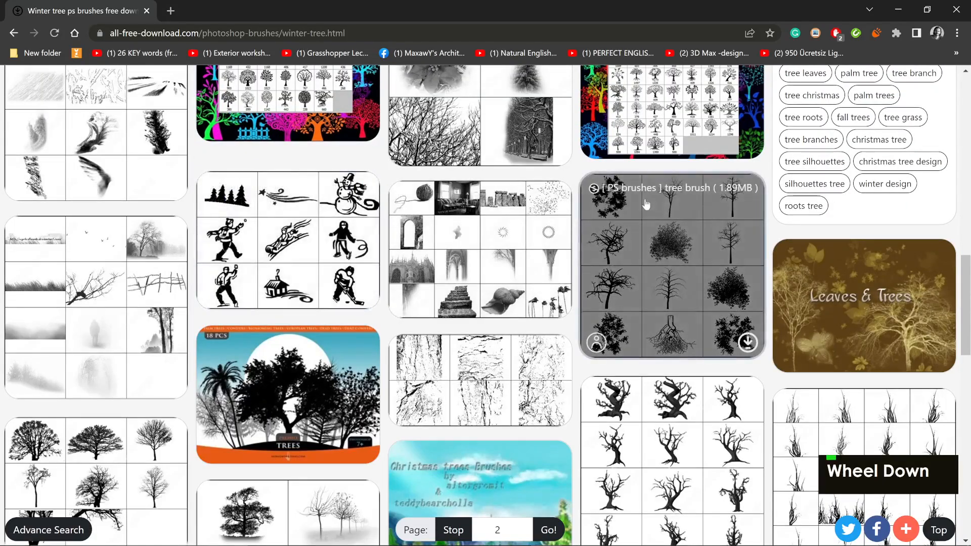
pyautogui.middleClick(657, 235)
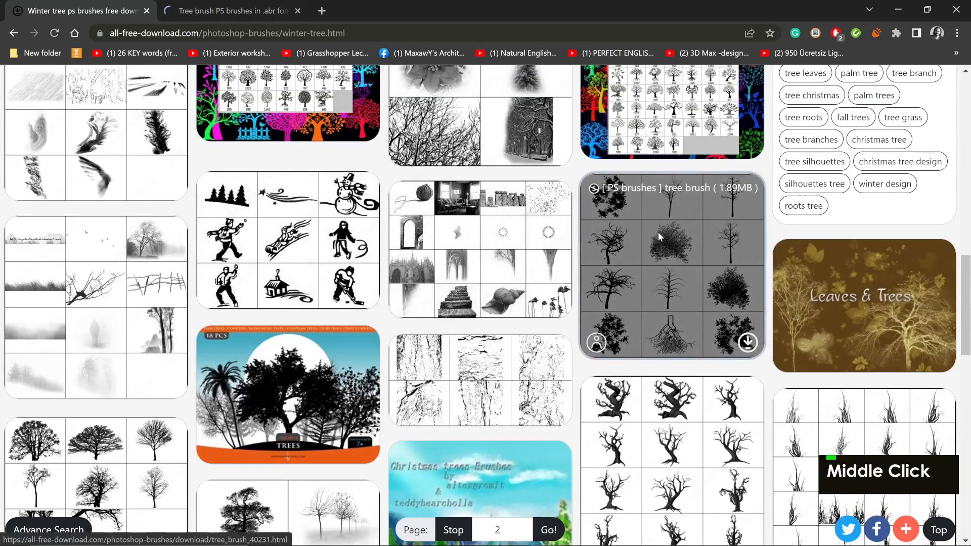
pyautogui.scroll(-2, 657, 233)
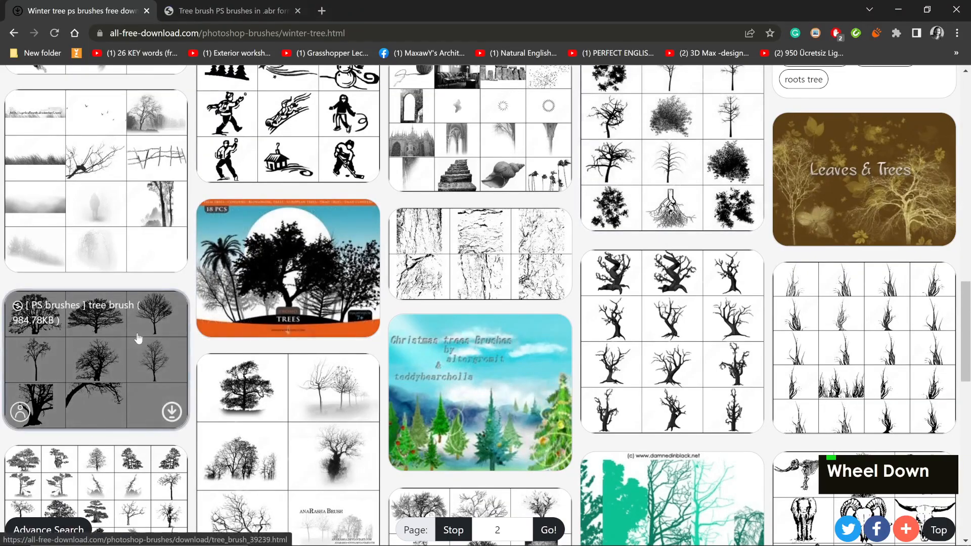
pyautogui.middleClick(138, 338)
pyautogui.scroll(-3, 138, 338)
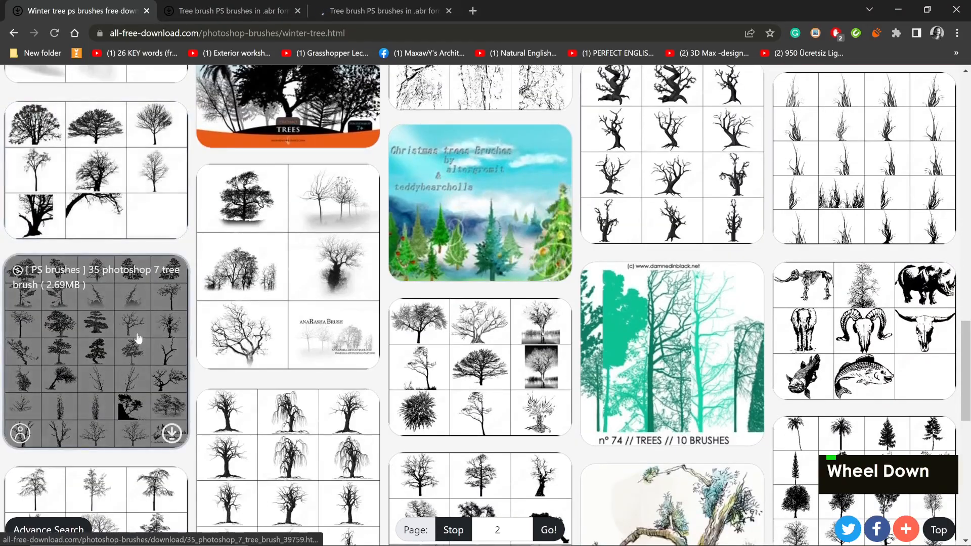
pyautogui.scroll(-2, 316, 242)
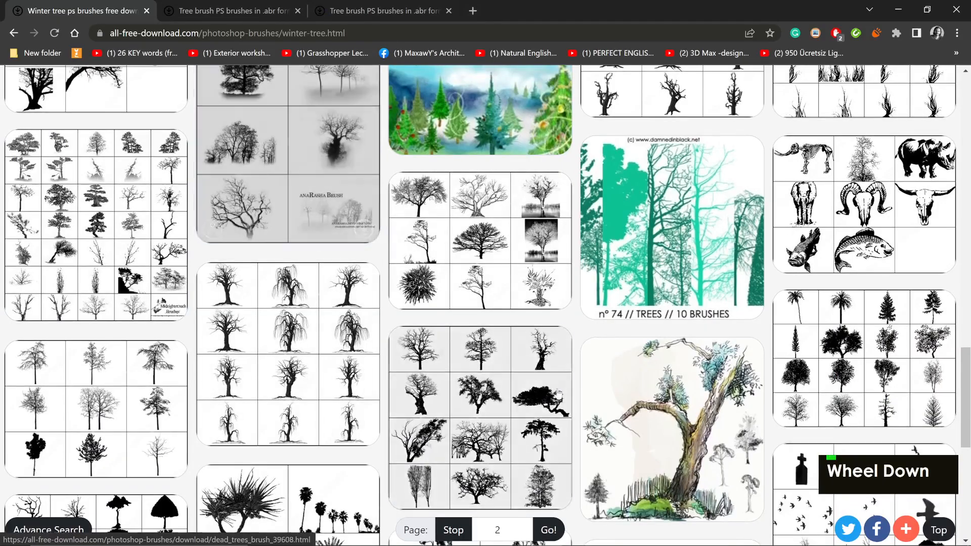
pyautogui.middleClick(481, 397)
# - Download the first tree brush pack to the desktop as tree_brush_40231.zip and request the download of the second tree brush pack
pyautogui.hotkey('ctrl', 'Tab')
pyautogui.scroll(-5, 436, 202)
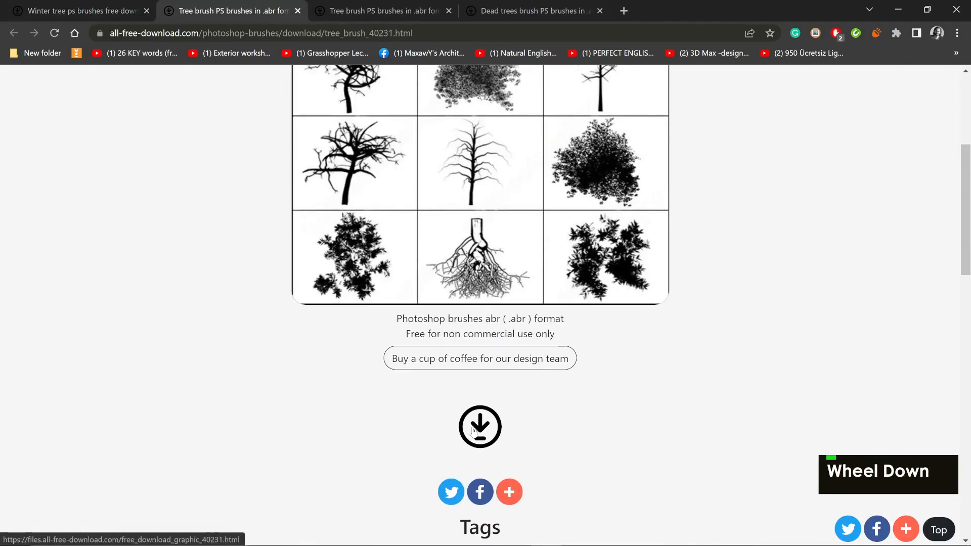
pyautogui.click(474, 430)
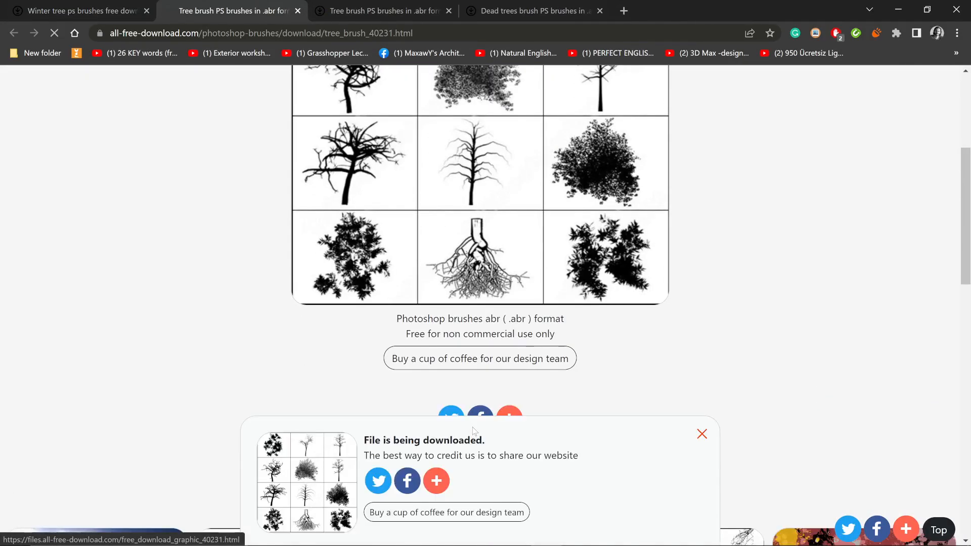
pyautogui.scroll(-6, 379, 331)
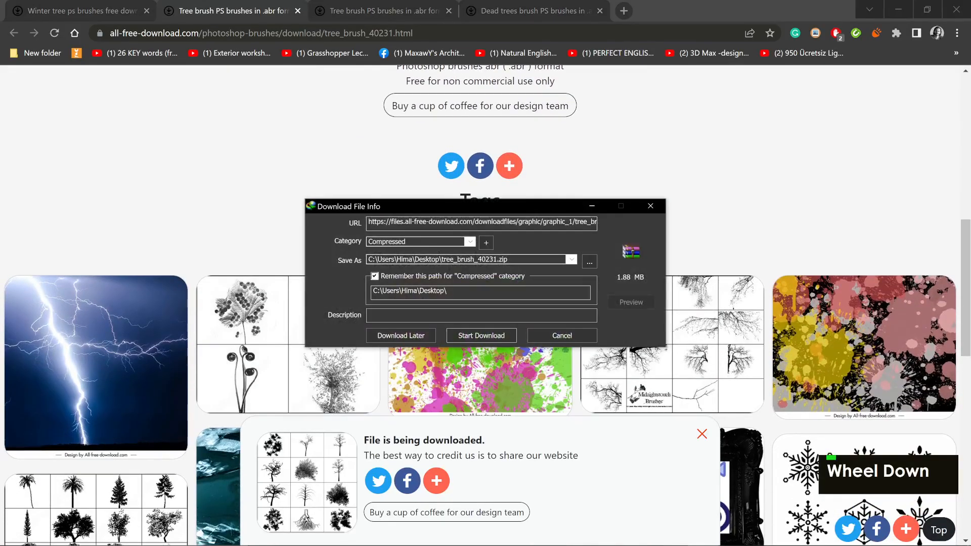
pyautogui.click(493, 336)
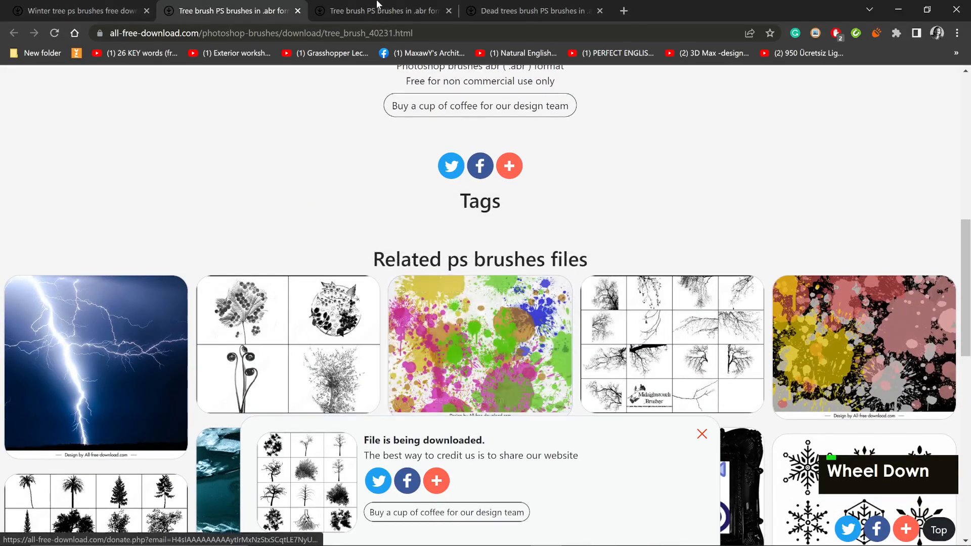
pyautogui.hotkey('ctrl', 'Tab')
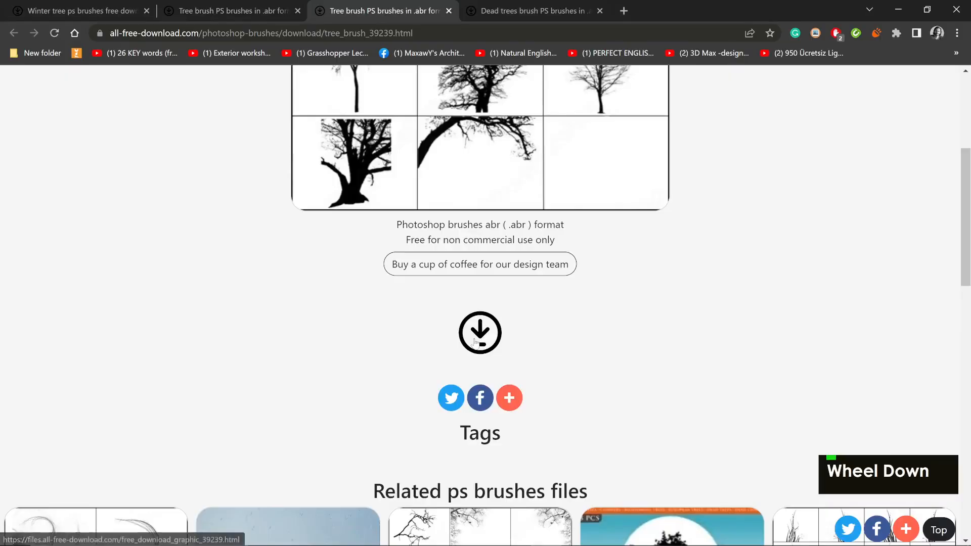
pyautogui.click(481, 338)
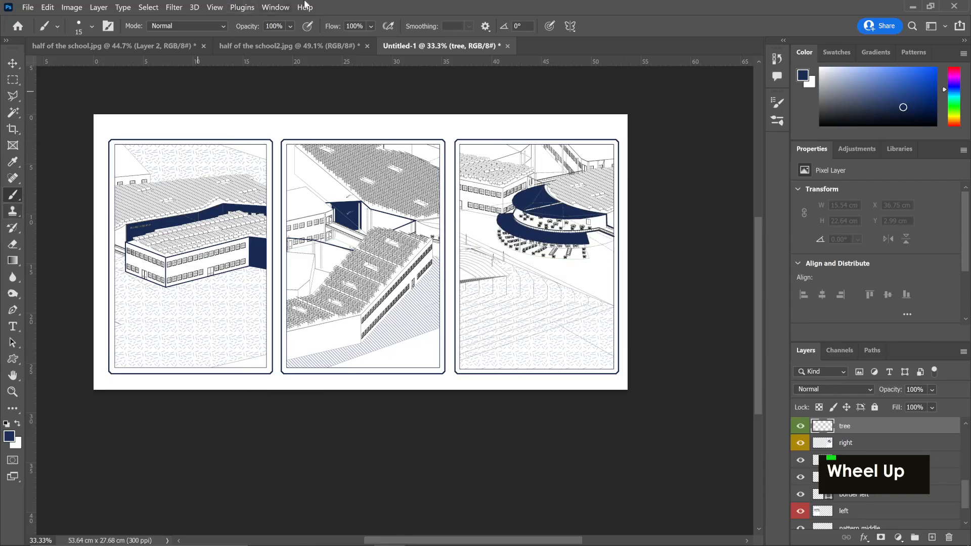
# - Back in Photoshop, show the brush presets and import ekr_treebrushes1.abr and trees1.abr from the 007_trees folder
pyautogui.click(275, 7)
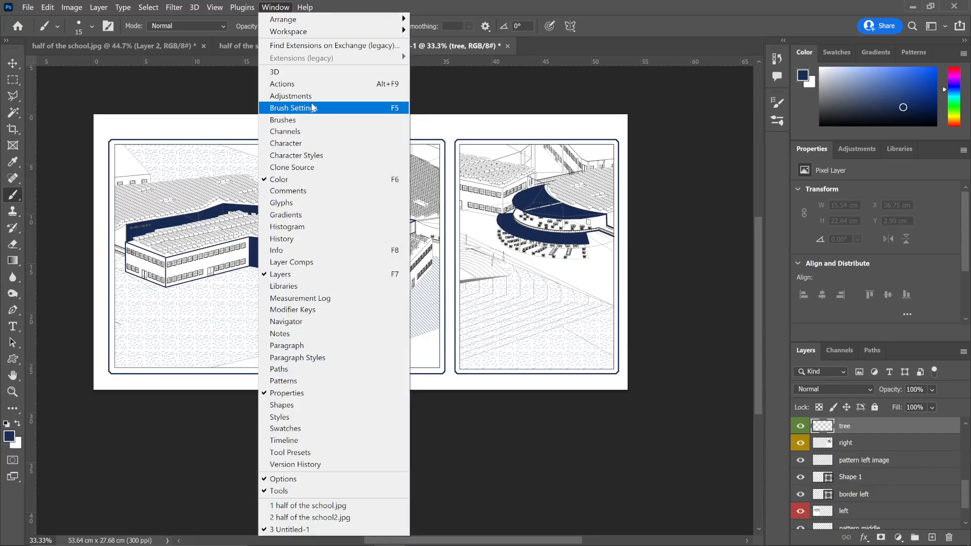
pyautogui.click(303, 108)
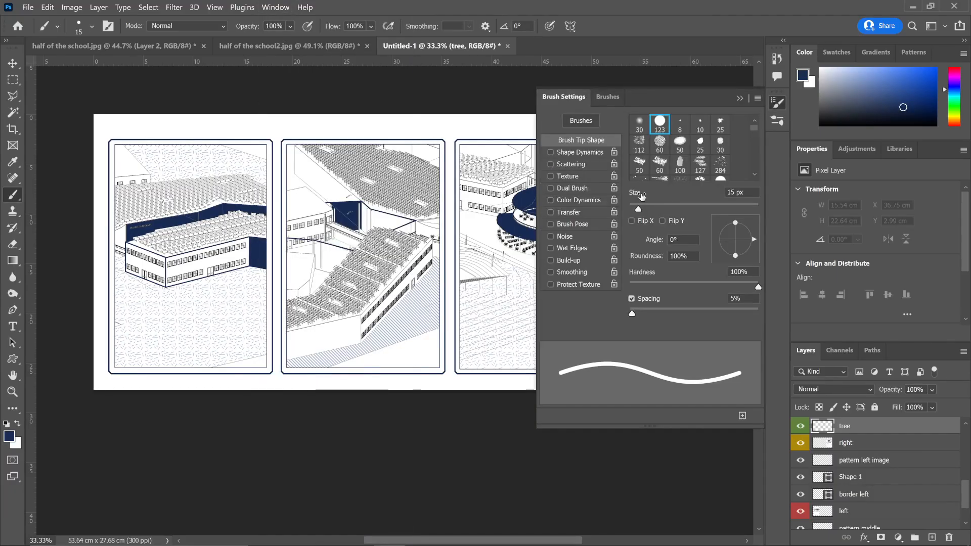
pyautogui.click(605, 96)
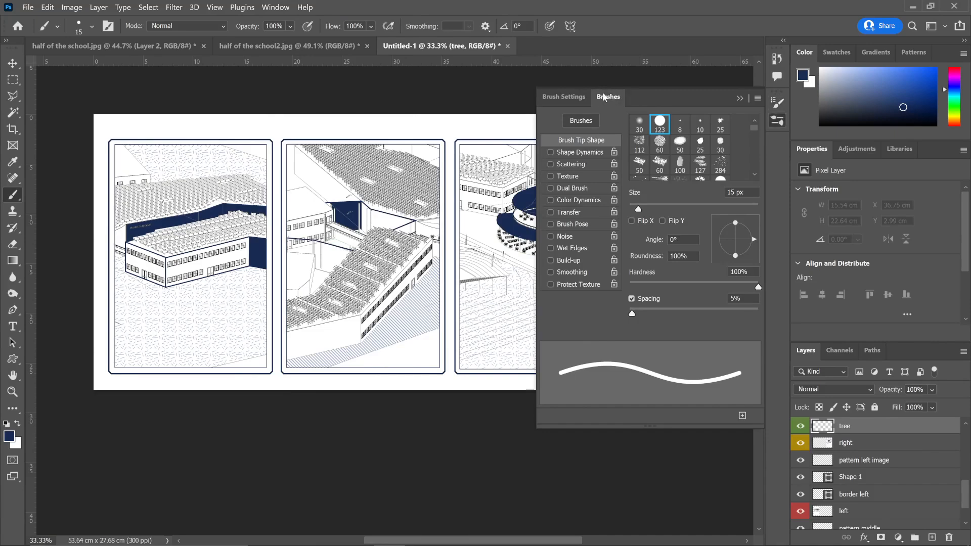
pyautogui.click(757, 100)
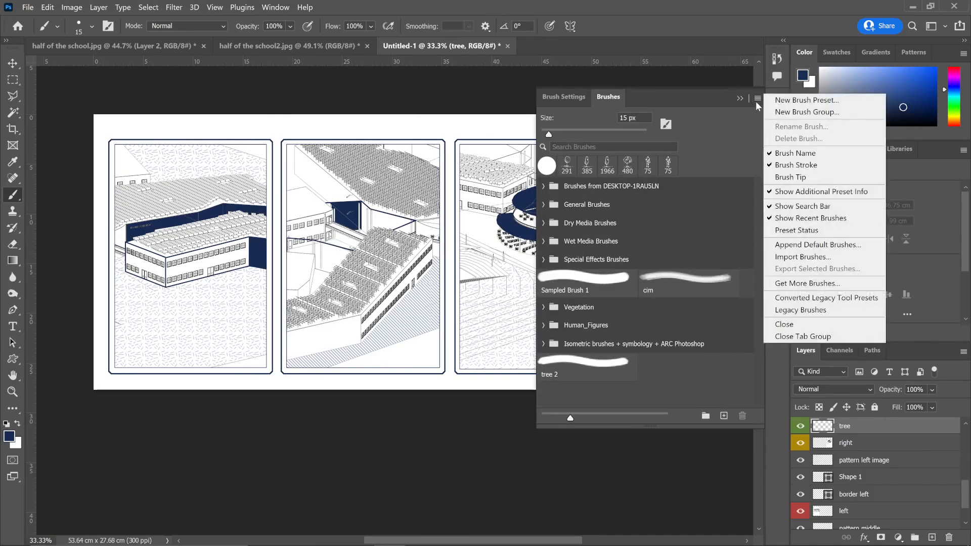
pyautogui.click(833, 256)
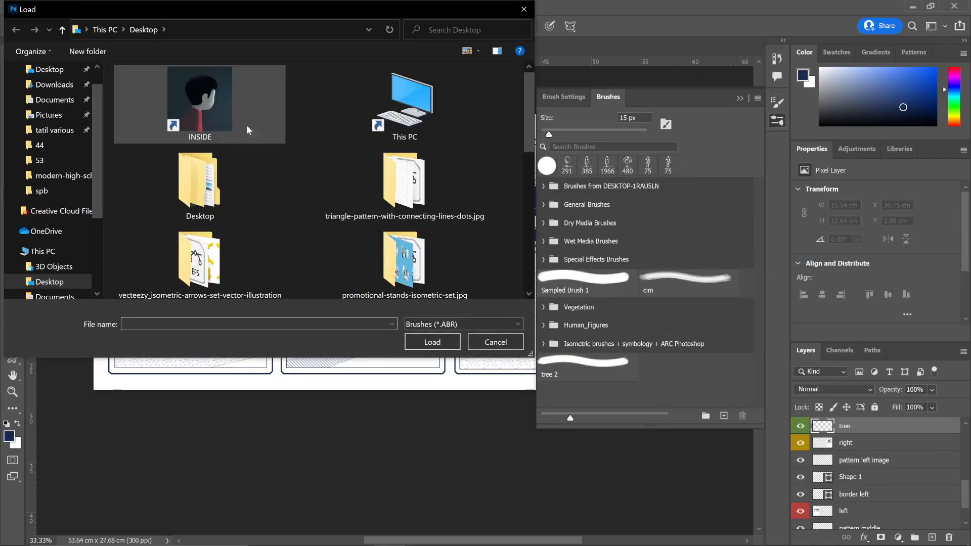
pyautogui.doubleClick(259, 162)
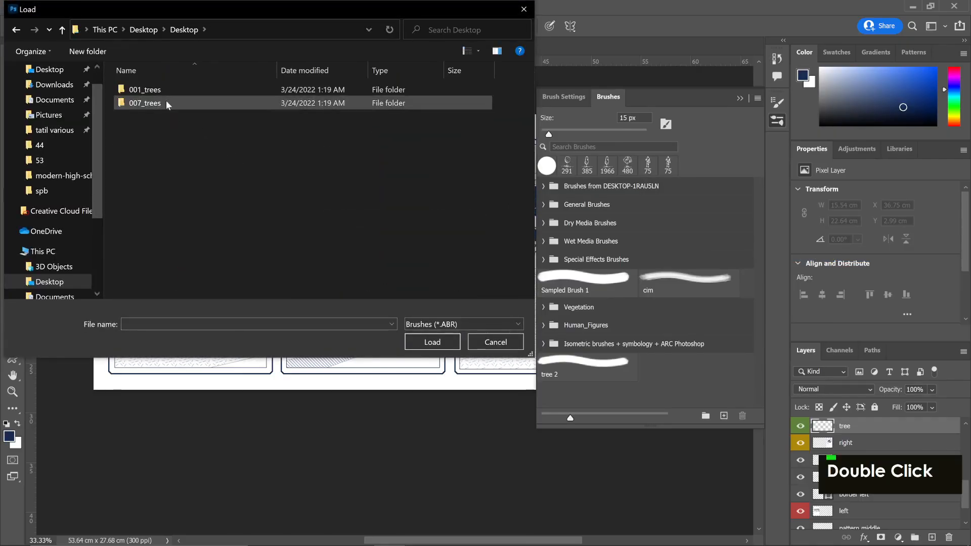
pyautogui.moveTo(174, 117); pyautogui.dragTo(157, 95)
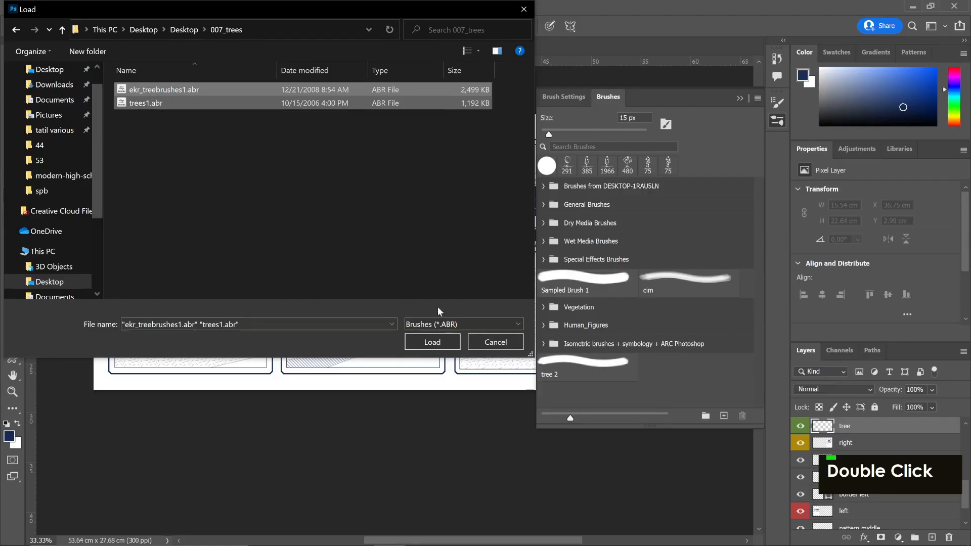
pyautogui.click(432, 342)
# - From the imported trees1 brushes, choose tree2 and stamp one 912 px tree beside the building in the left-hand image frame
pyautogui.scroll(-1, 651, 309)
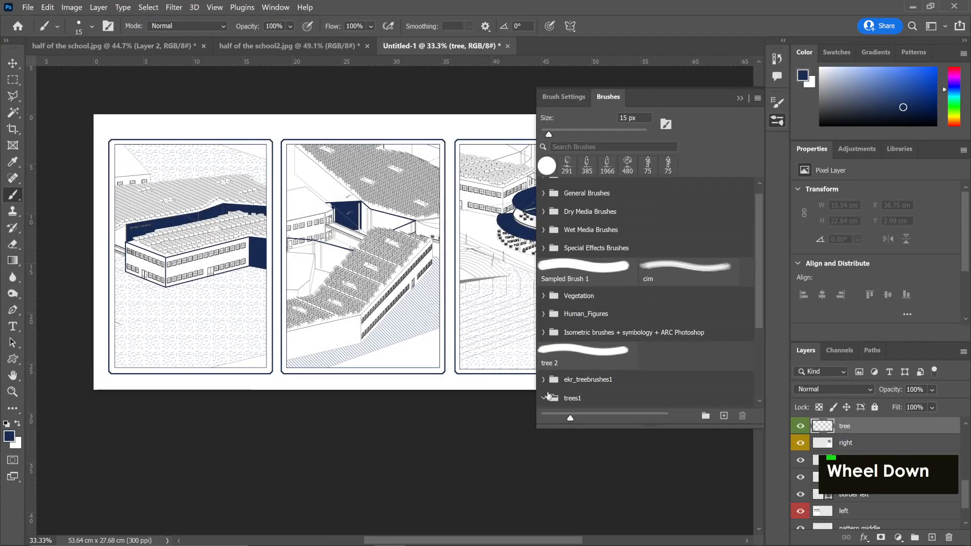
pyautogui.click(544, 398)
pyautogui.scroll(-2, 557, 394)
pyautogui.click(580, 370)
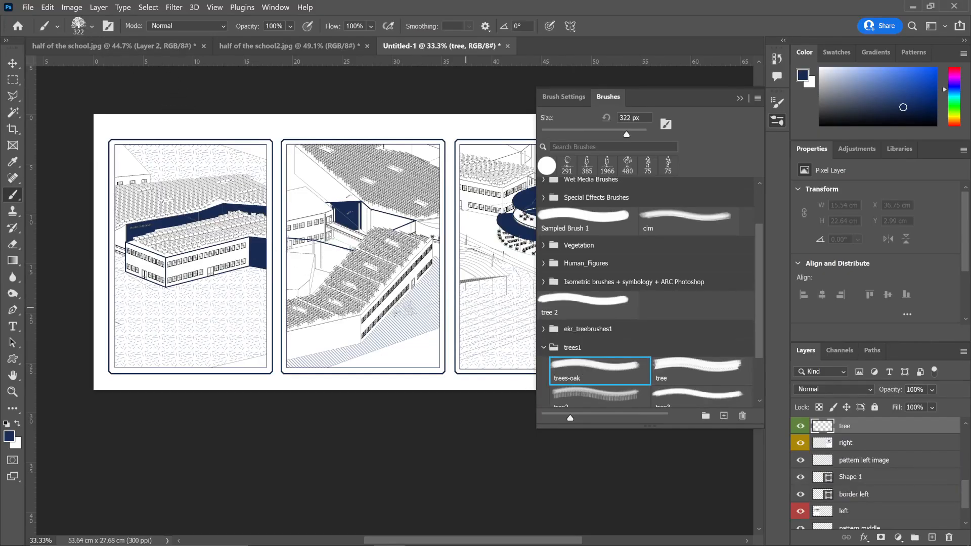
pyautogui.click(703, 373)
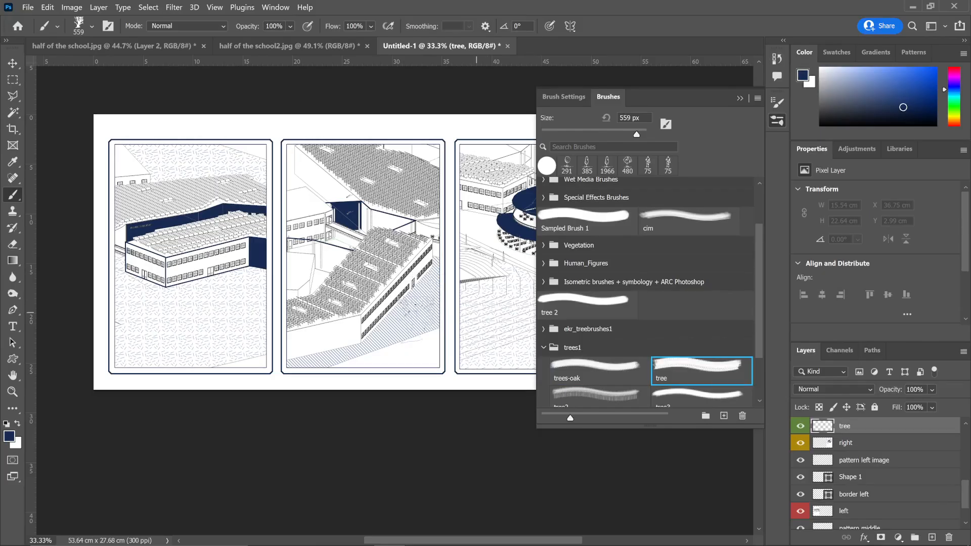
pyautogui.scroll(-1, 612, 366)
pyautogui.scroll(-2, 614, 363)
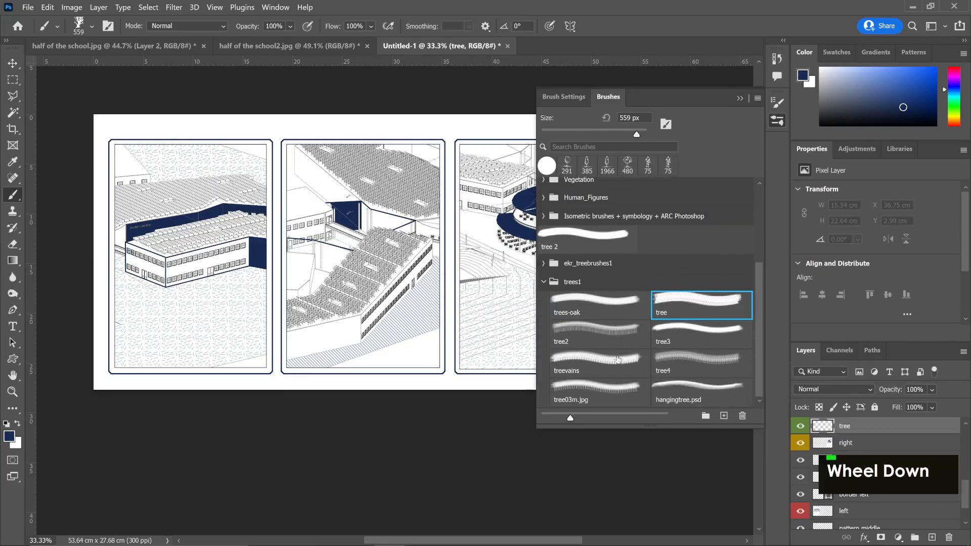
pyautogui.click(615, 337)
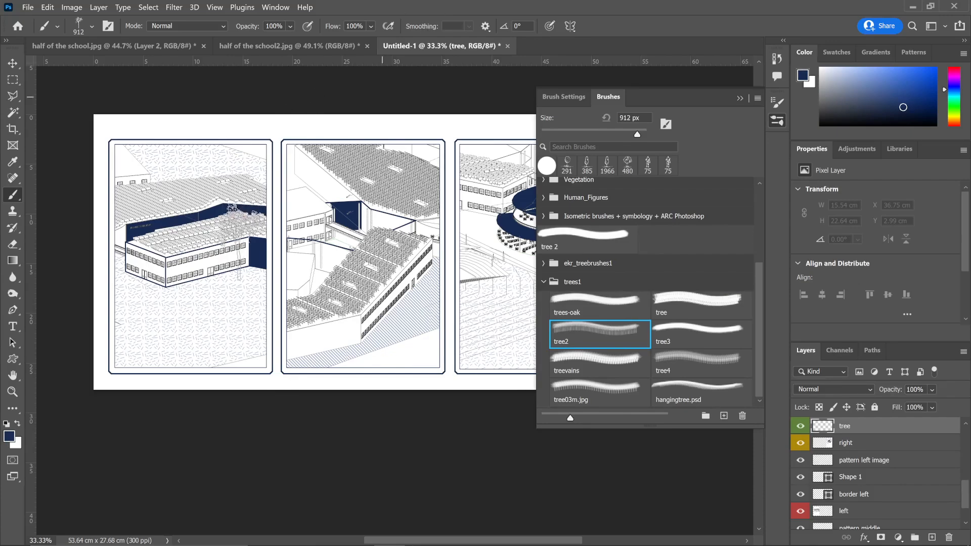
pyautogui.click(235, 250)
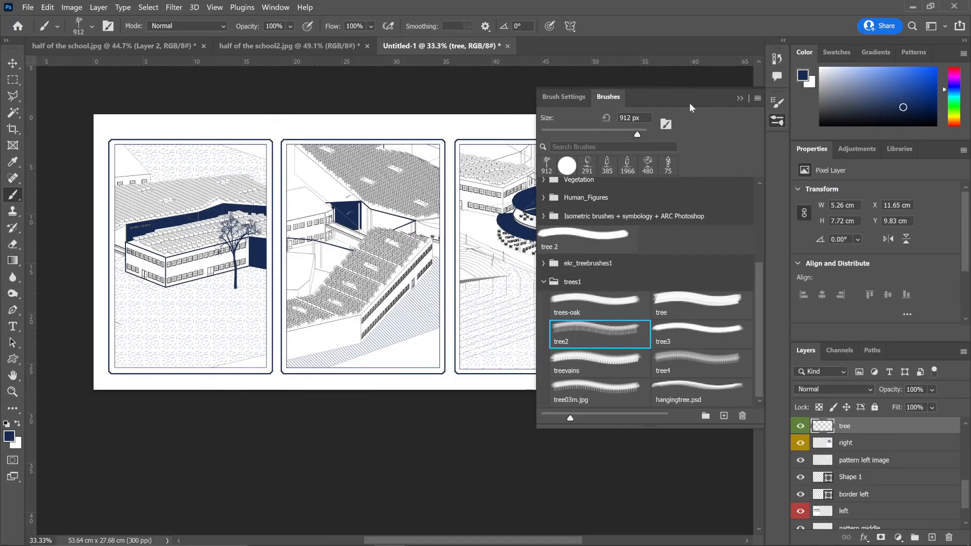
# - Move the brush presets aside and stamp tree2 trees at 758 px in the middle frame and 458 px in the right-hand frame
pyautogui.moveTo(715, 105)
pyautogui.mouseDown()
pyautogui.moveTo(728, 109)
pyautogui.moveTo(618, 212)
pyautogui.moveTo(304, 145)
pyautogui.moveTo(177, 161)
pyautogui.moveTo(178, 148)
pyautogui.mouseUp()
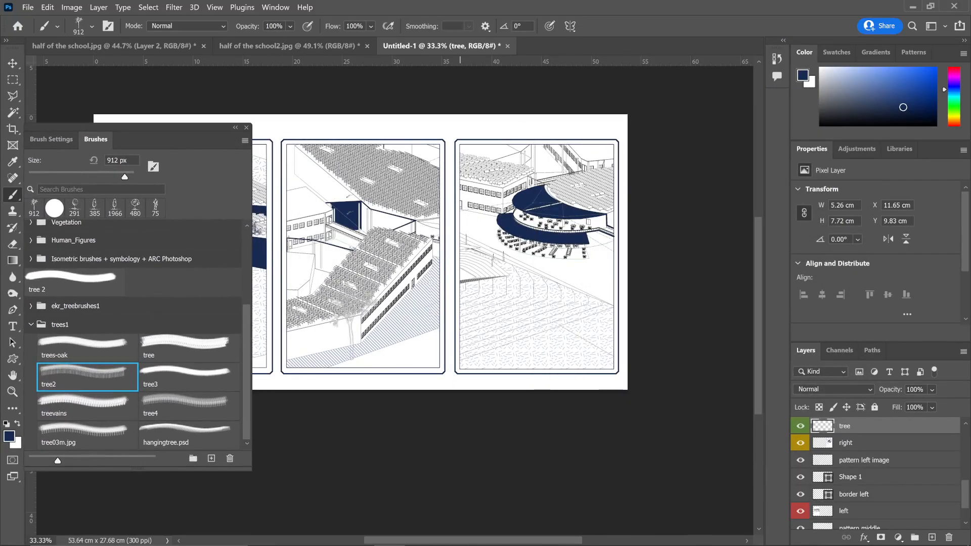
pyautogui.press('[')
pyautogui.press('[')
pyautogui.press('[')
pyautogui.press('[')
pyautogui.press('[')
pyautogui.press('[')
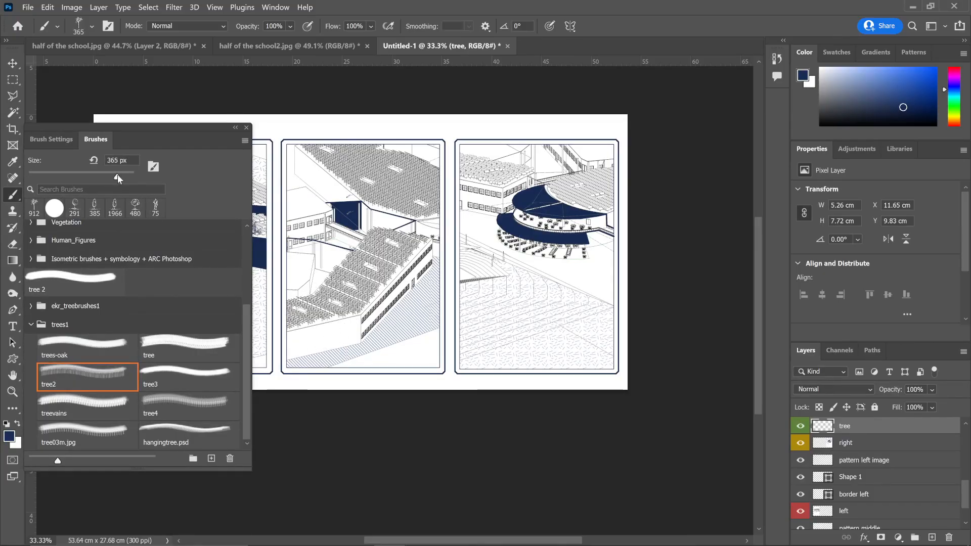
pyautogui.moveTo(124, 176); pyautogui.dragTo(126, 175)
pyautogui.write('758')
pyautogui.press('Return')
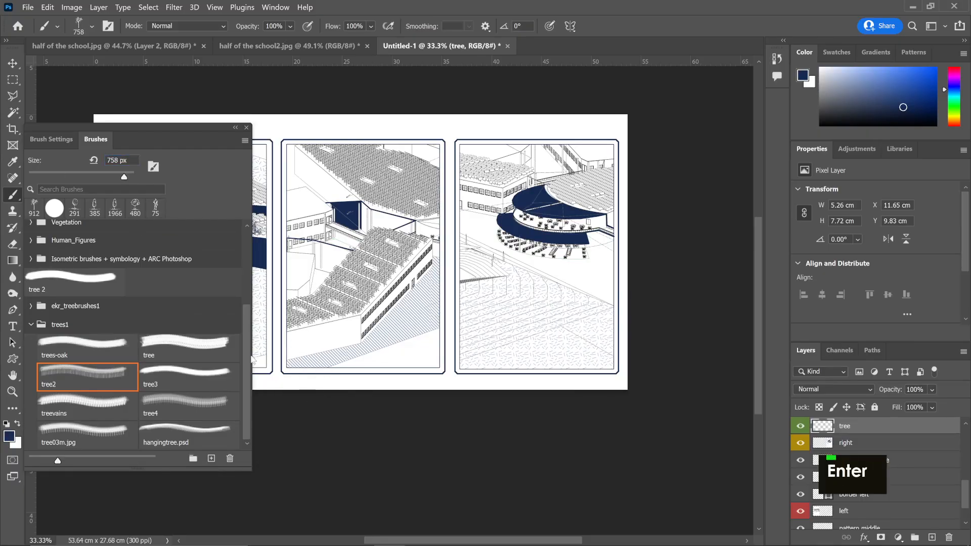
pyautogui.click(350, 317)
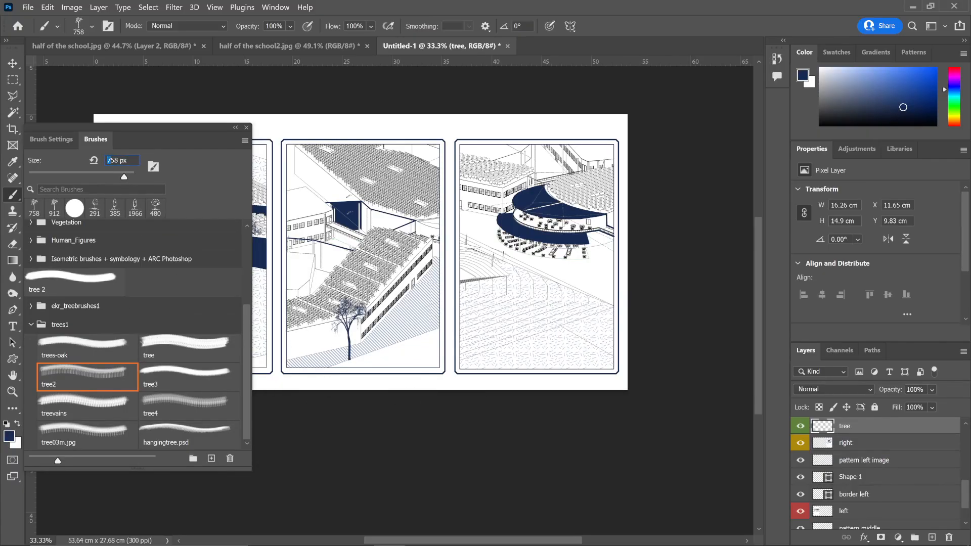
pyautogui.write('4')
pyautogui.press('Return')
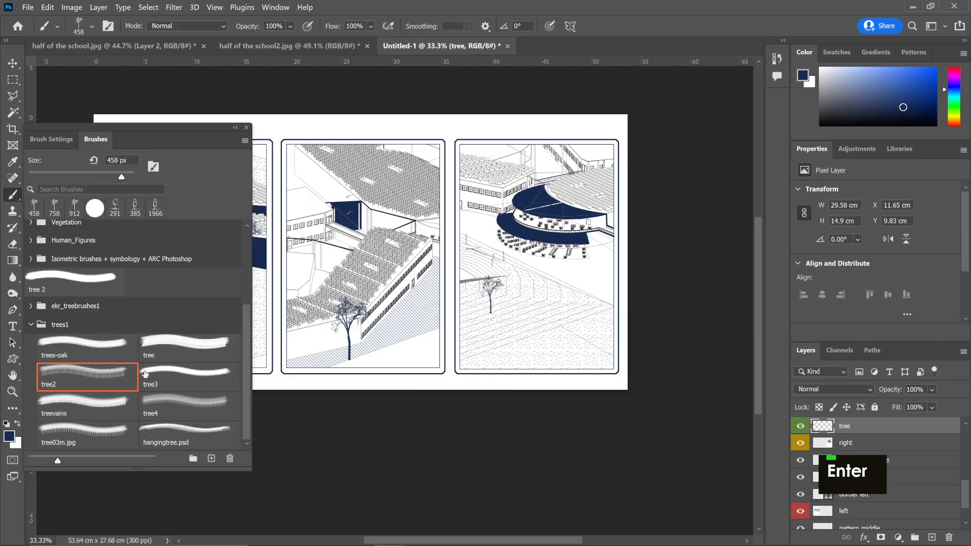
# - Choose the tree4 brush, set its size to 444 px and stamp one tree in each of the three frames
pyautogui.press('.')
pyautogui.press('.')
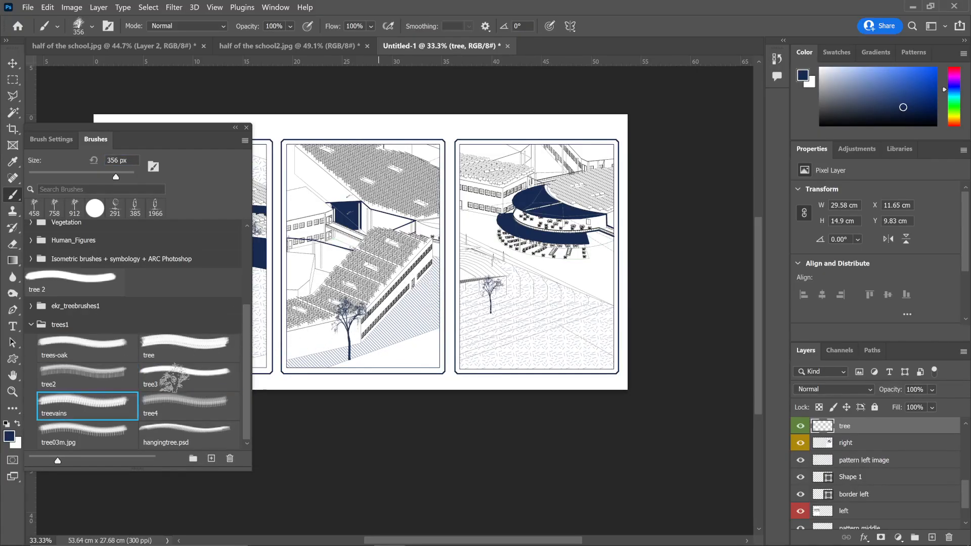
pyautogui.click(199, 407)
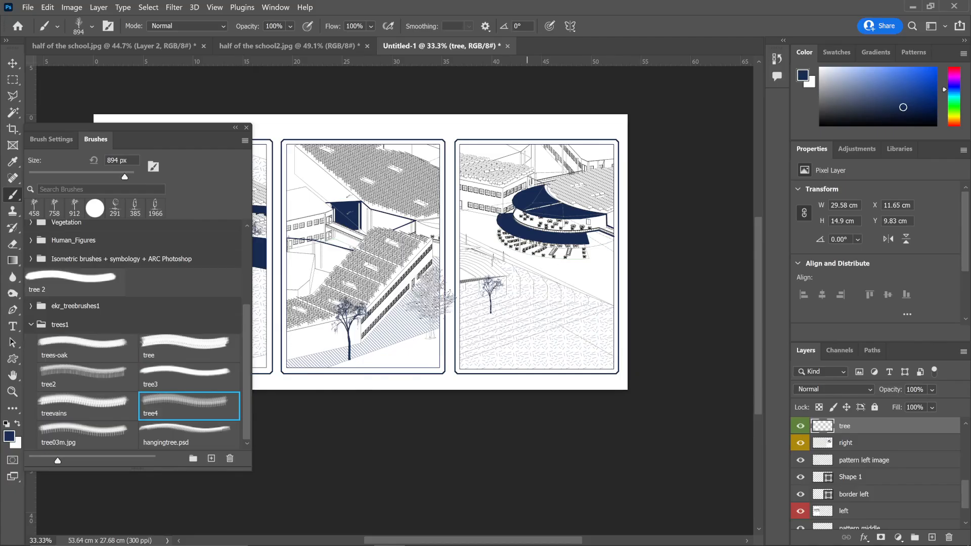
pyautogui.click(581, 291)
pyautogui.hotkey('ctrl', 'z')
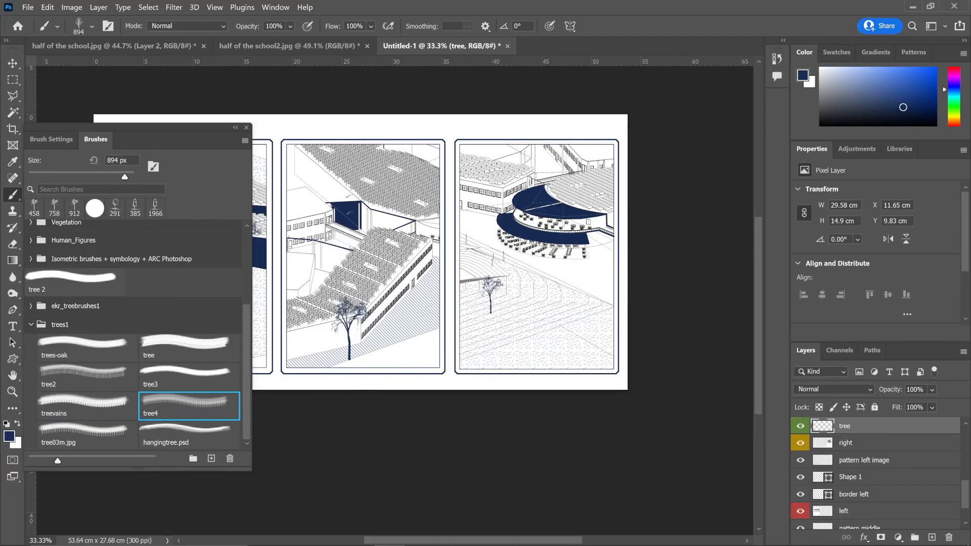
pyautogui.press('BackSpace')
pyautogui.press('BackSpace')
pyautogui.write('44')
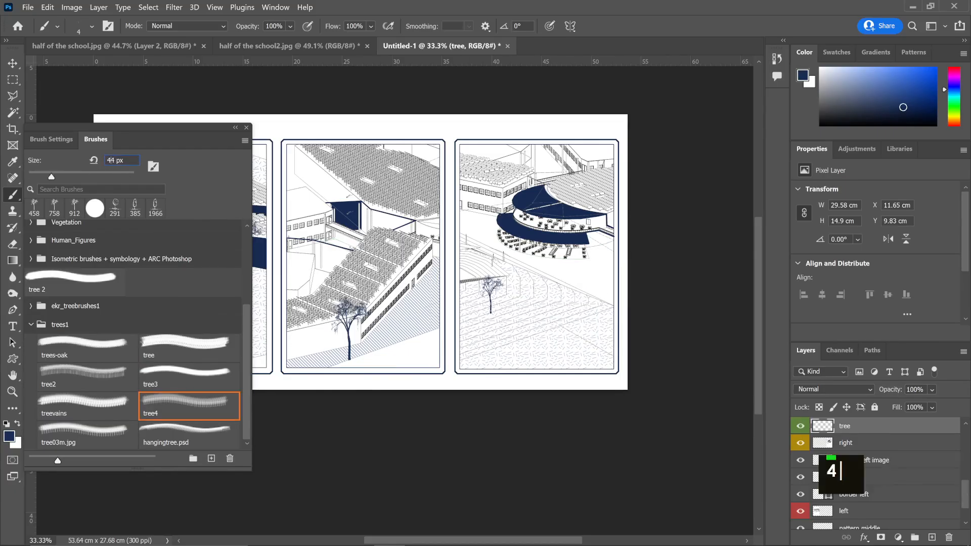
pyautogui.click(547, 298)
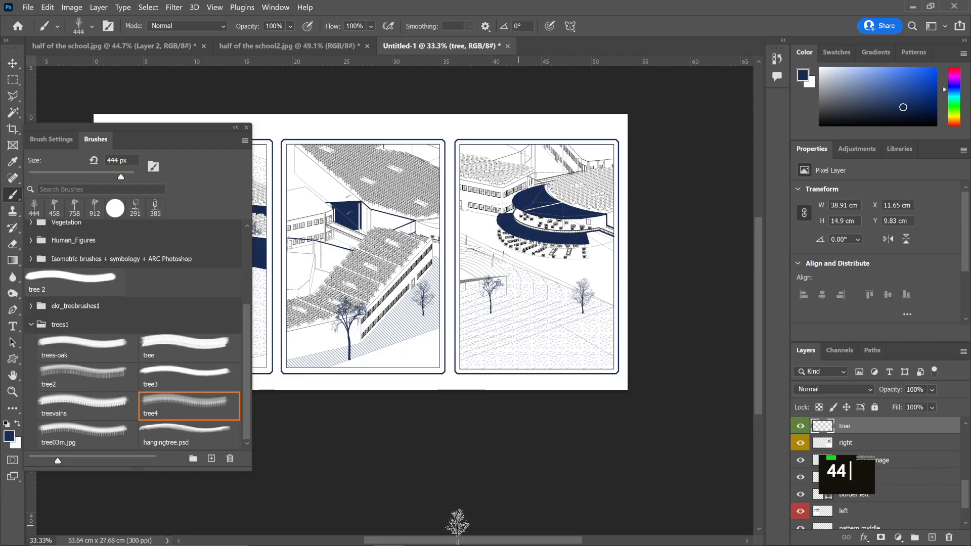
pyautogui.hscroll(-5, 410, 500)
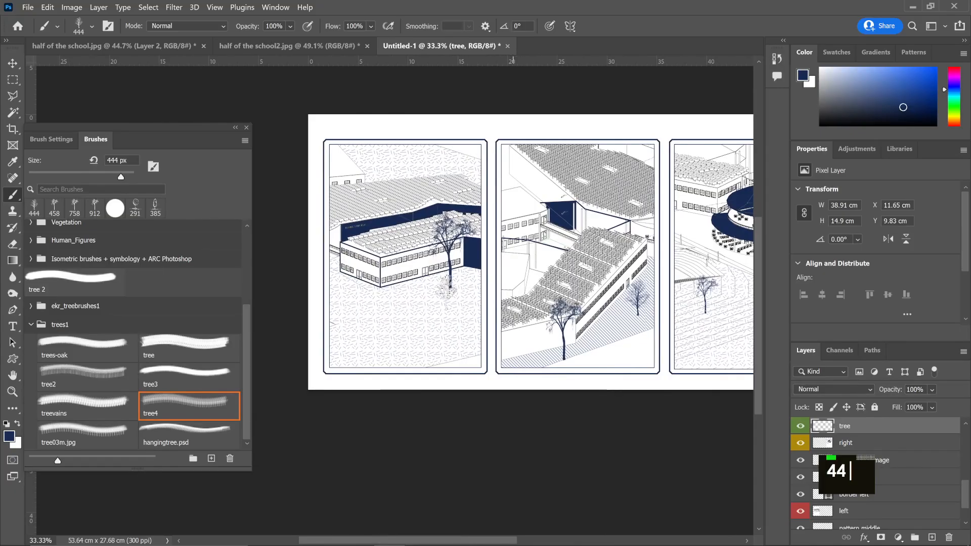
pyautogui.click(420, 301)
# - Stamp an 835 px tree03m.jpg tree over the left-hand frame's outer edge and delete the part outside the image area
pyautogui.click(86, 434)
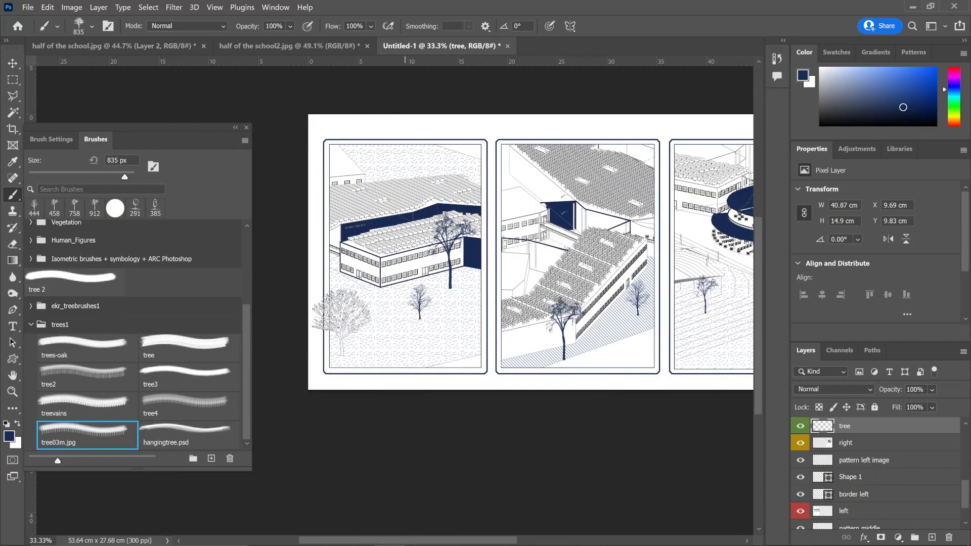
pyautogui.click(329, 330)
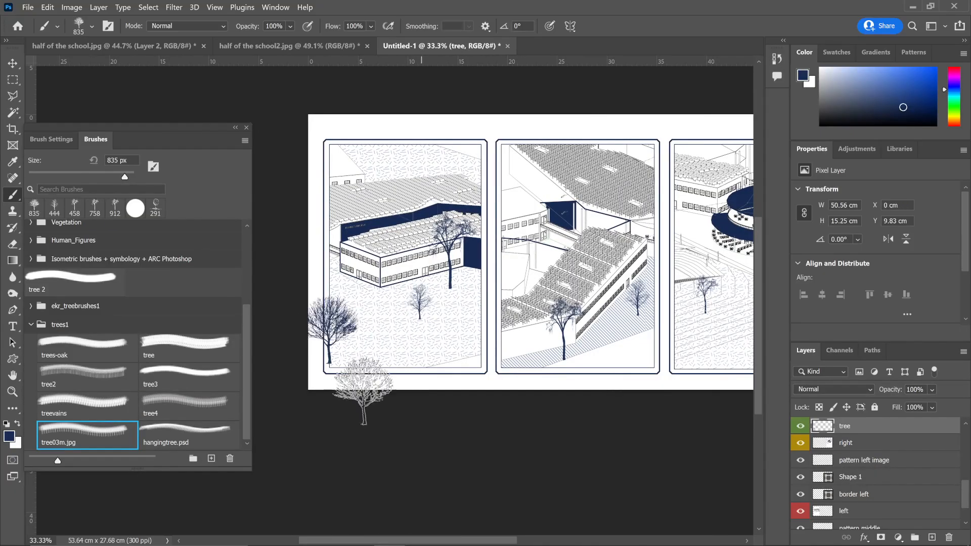
pyautogui.press('m')
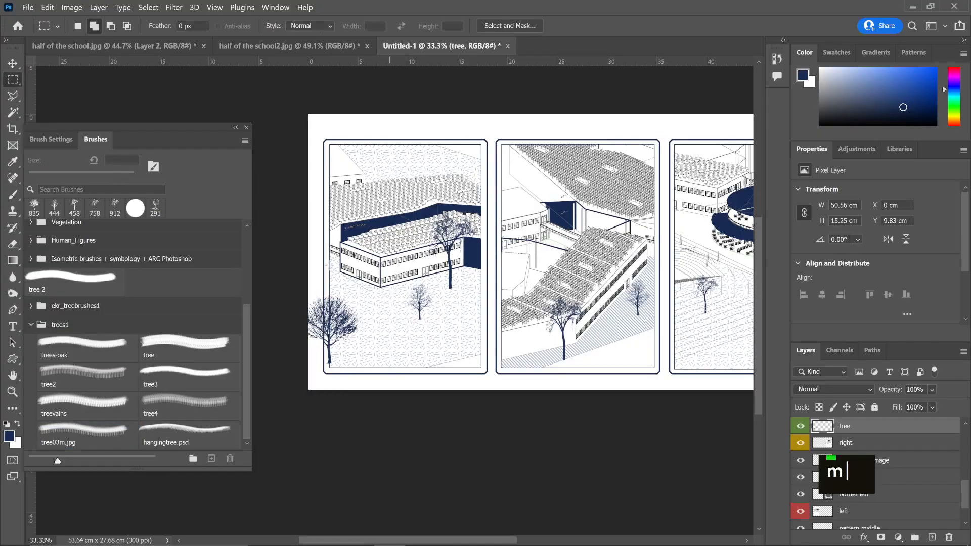
pyautogui.moveTo(330, 264); pyautogui.dragTo(238, 390)
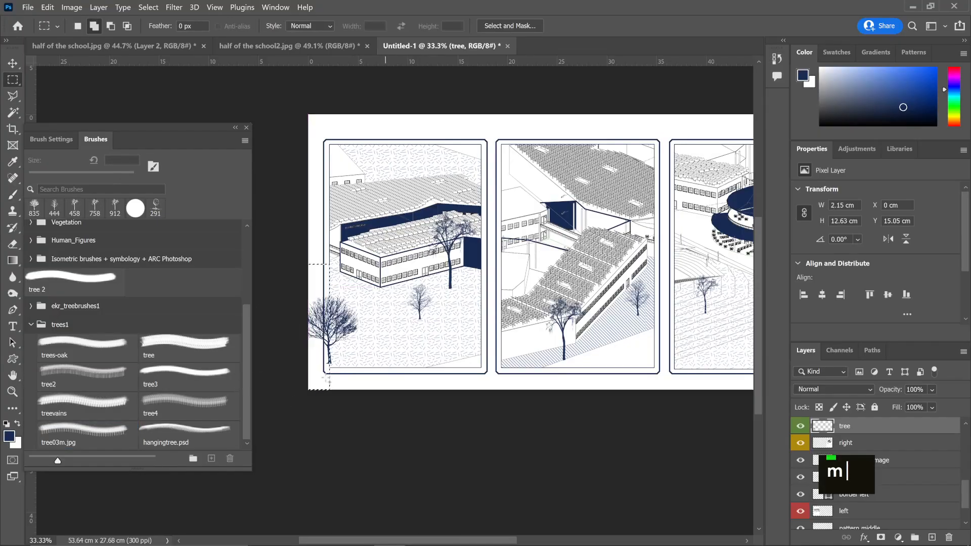
pyautogui.press('Delete')
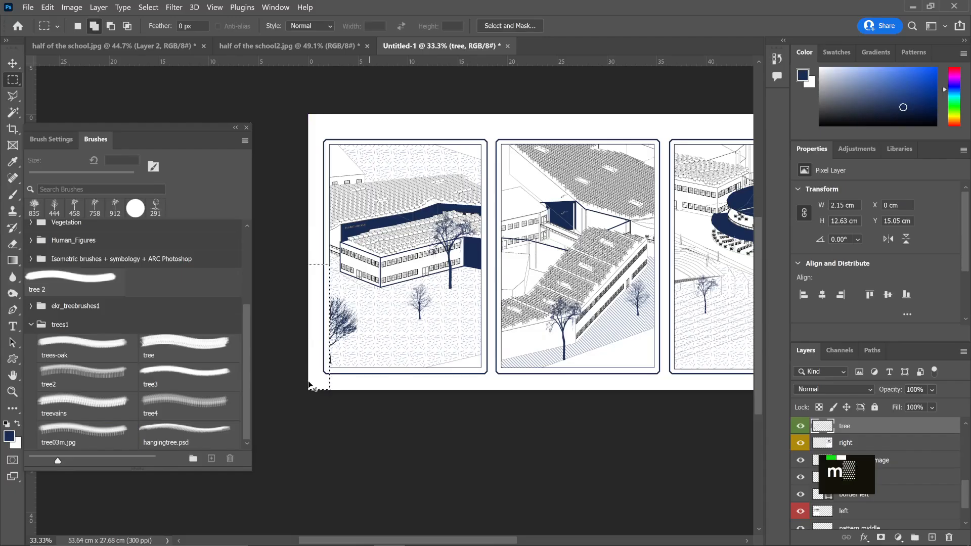
pyautogui.hotkey('ctrl', 'd')
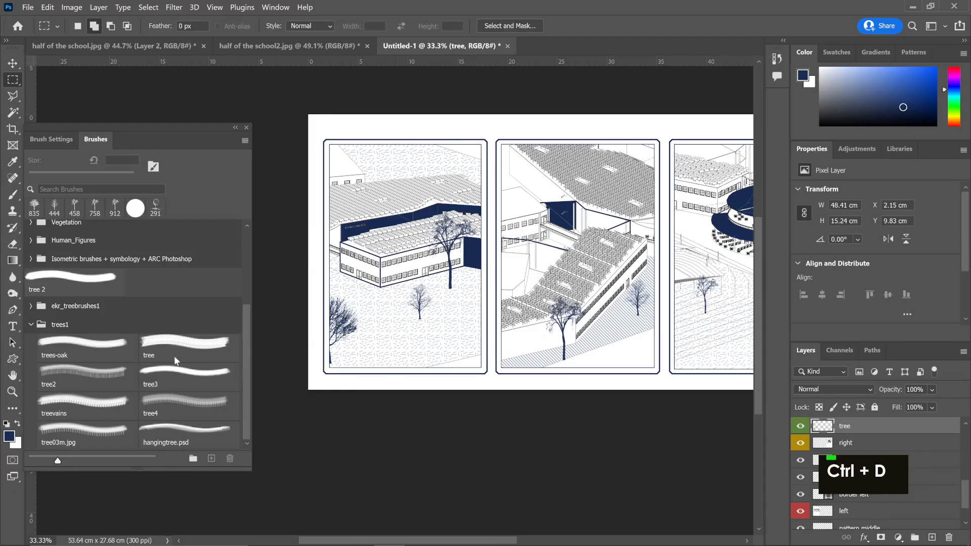
# - Resize the tree03m.jpg brush to 435 px and stamp one tree in the middle frame and two in the right-hand frame's foreground
pyautogui.click(11, 199)
pyautogui.hscroll(5, 483, 323)
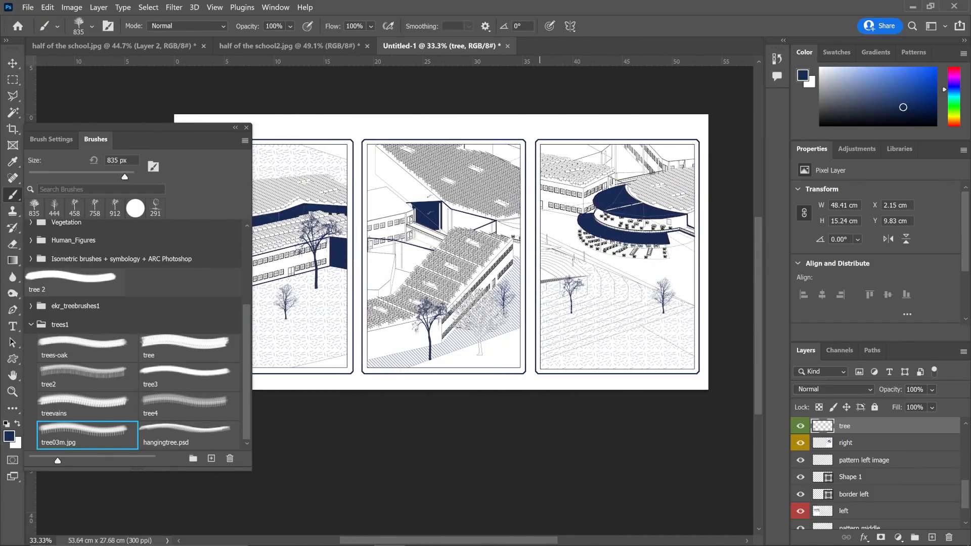
pyautogui.click(479, 321)
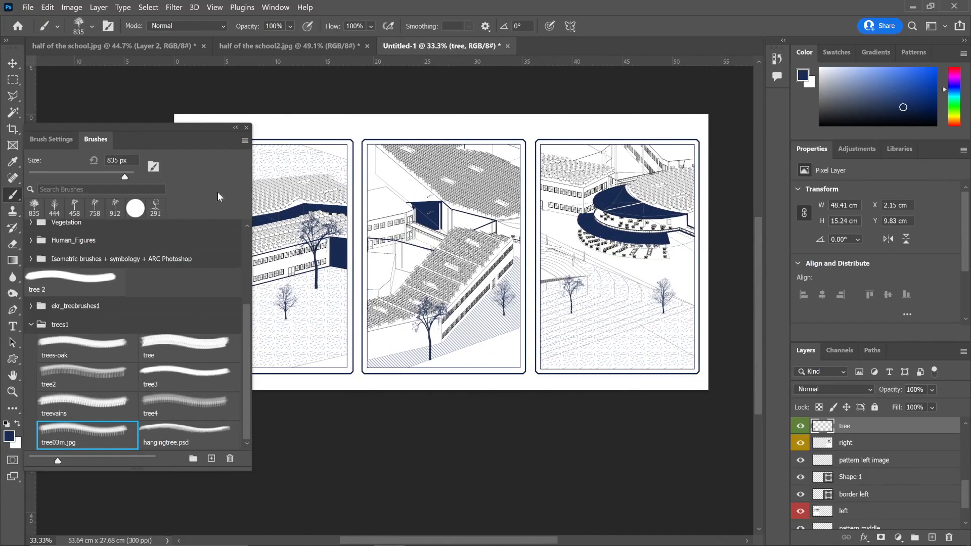
pyautogui.write('4')
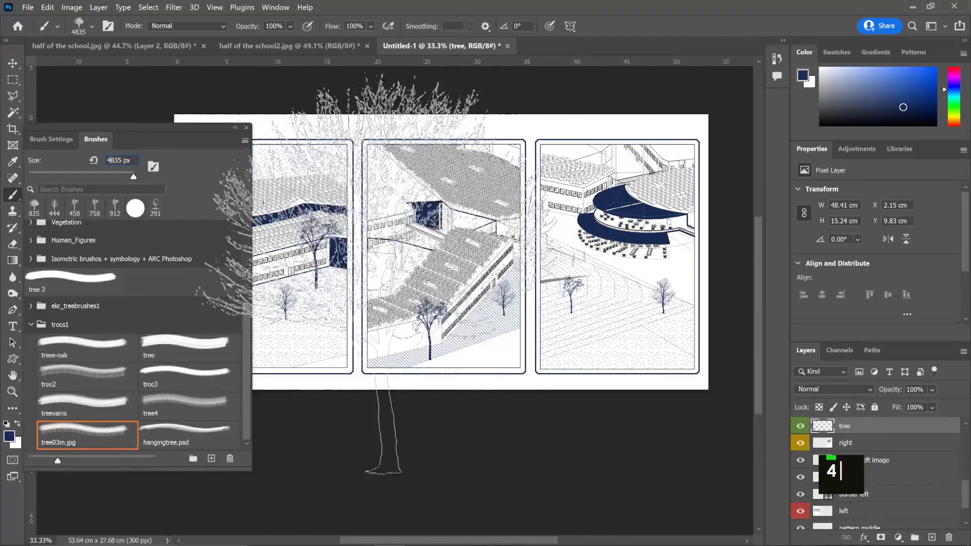
pyautogui.press('BackSpace')
pyautogui.press('BackSpace')
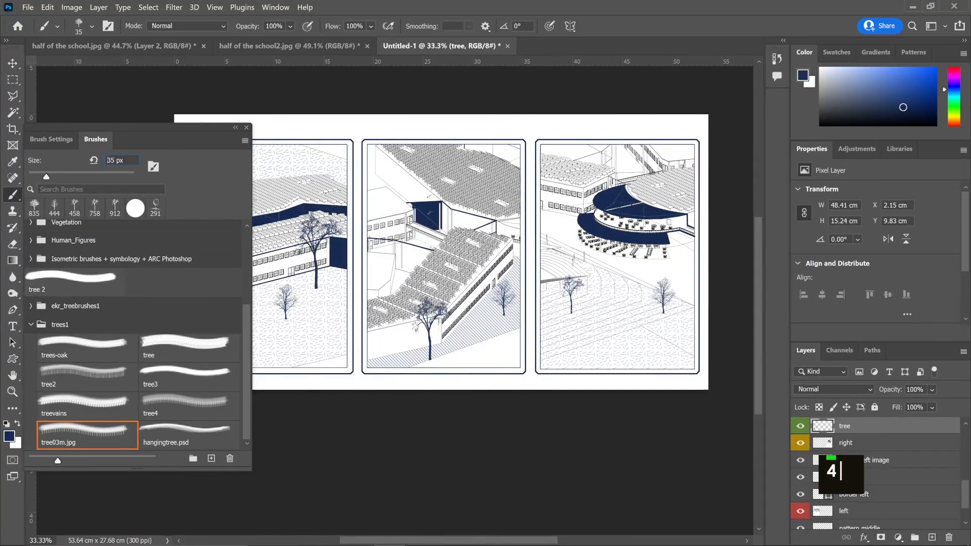
pyautogui.click(480, 314)
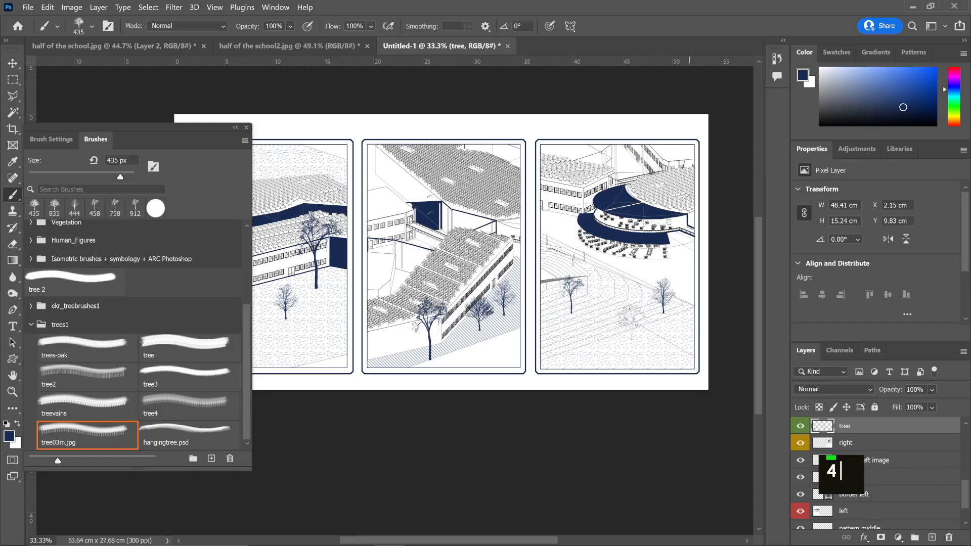
pyautogui.click(650, 333)
pyautogui.click(678, 342)
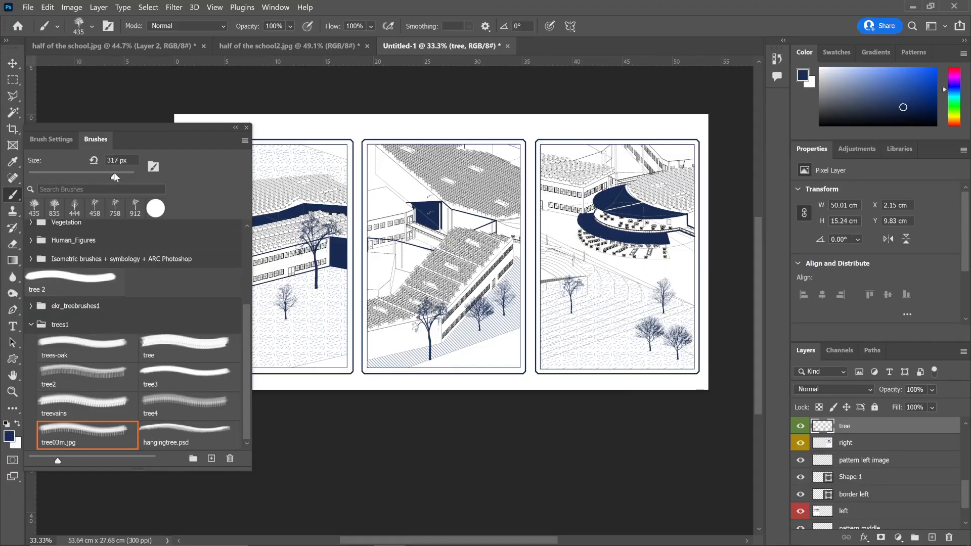
# - Reduce the tree03m.jpg brush to 202 px, stamp four small trees in the right-hand frame and hide the brush presets
pyautogui.moveTo(115, 177); pyautogui.dragTo(107, 177)
pyautogui.click(562, 262)
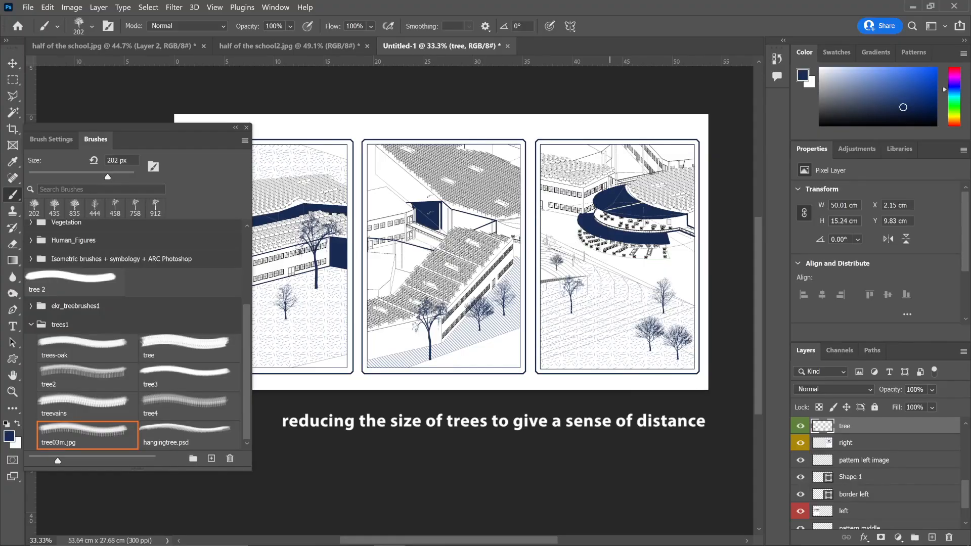
pyautogui.click(611, 280)
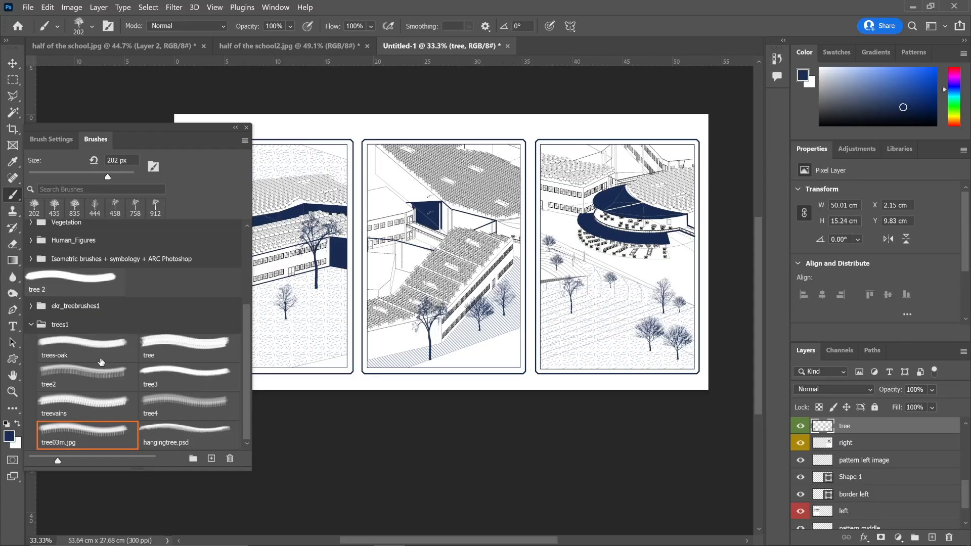
pyautogui.click(246, 128)
pyautogui.click(14, 80)
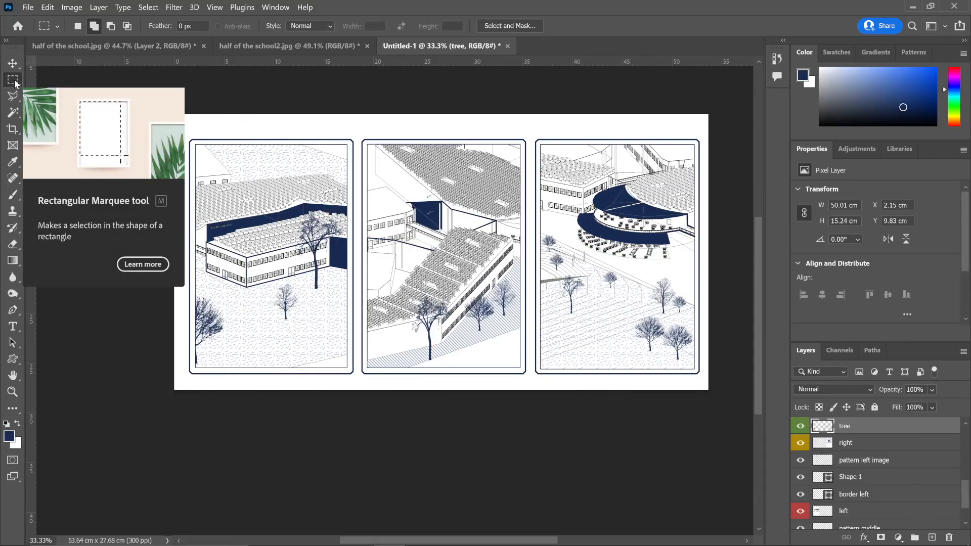
# - Switch to the browser, search all-free-download.com for "people brush" and look through the results for human figures
pyautogui.hotkey('alt', 'Tab')
pyautogui.hotkey('alt', 'Tab')
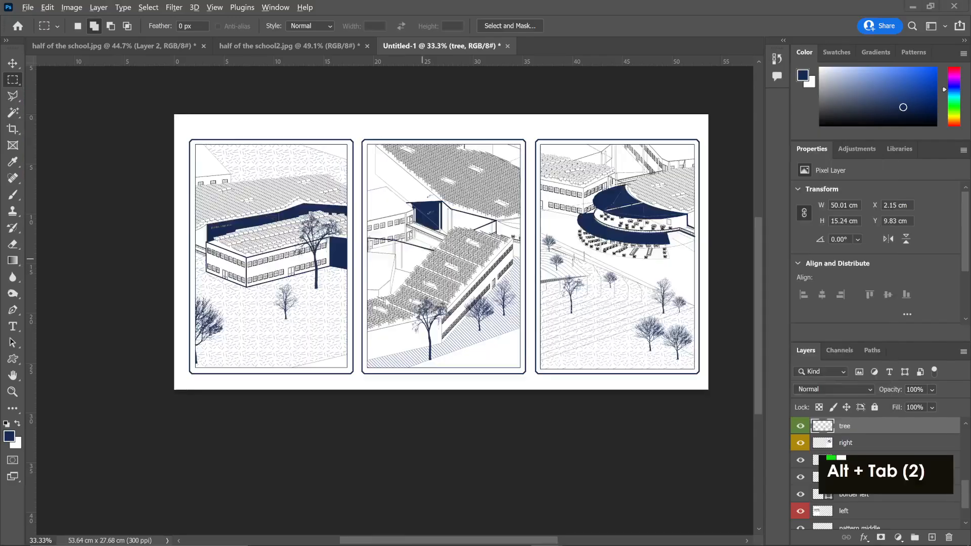
pyautogui.scroll(1, 340, 191)
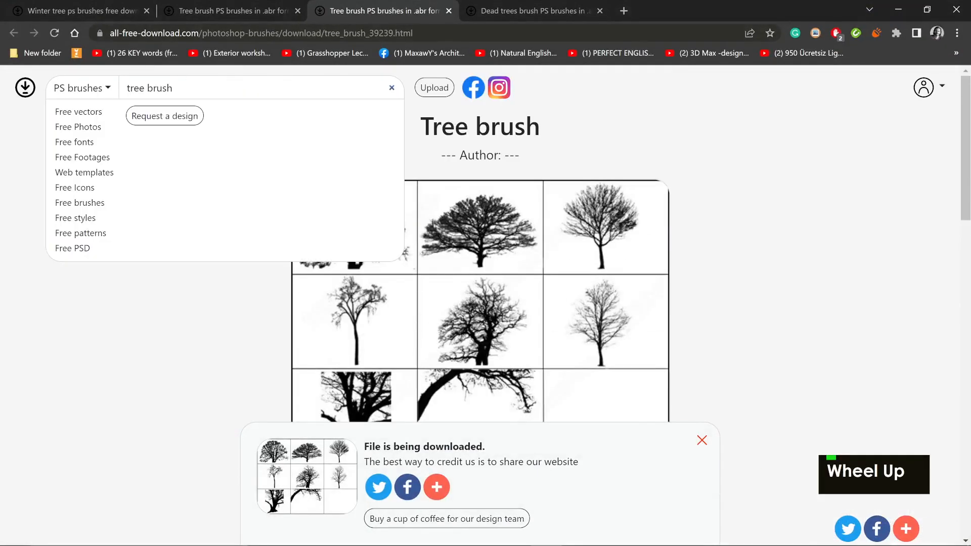
pyautogui.doubleClick(159, 88)
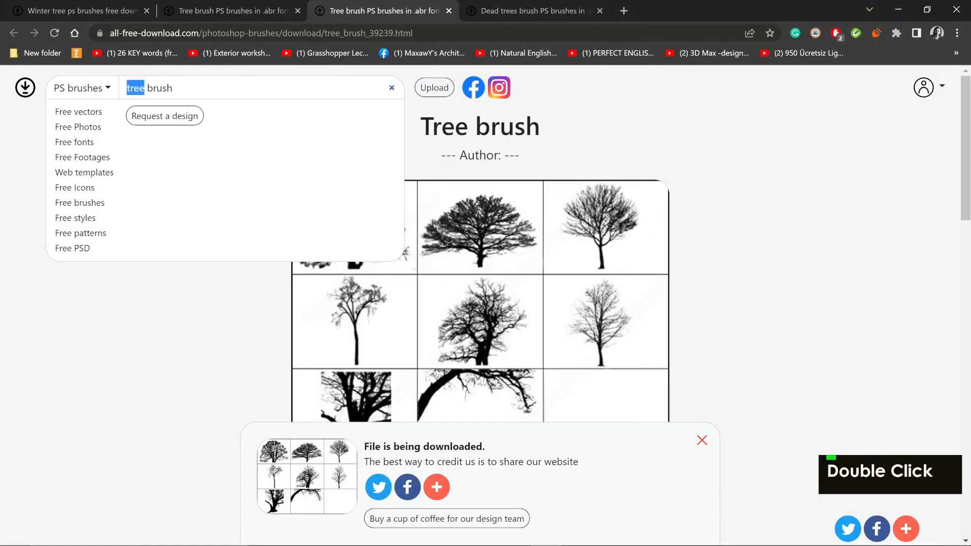
pyautogui.write('people')
pyautogui.press('Return')
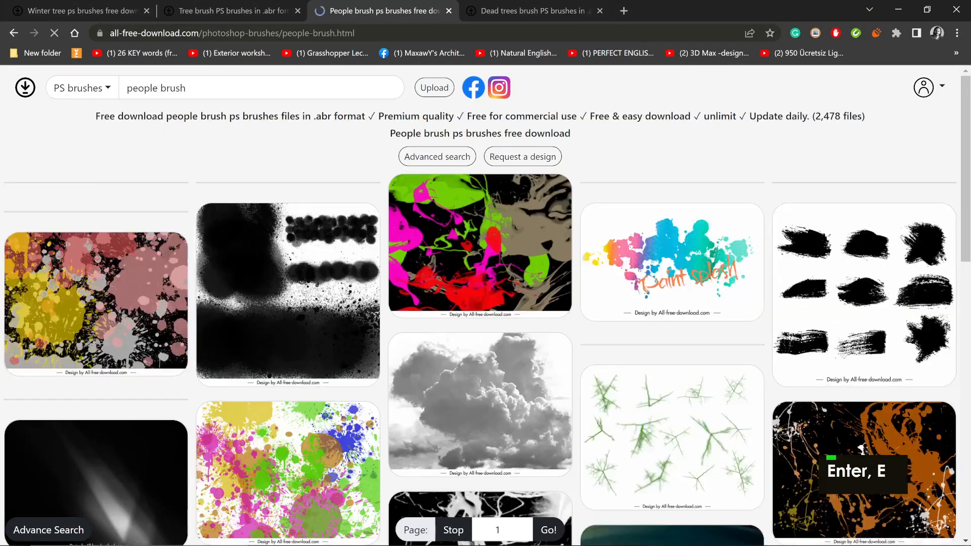
pyautogui.scroll(-10, 416, 202)
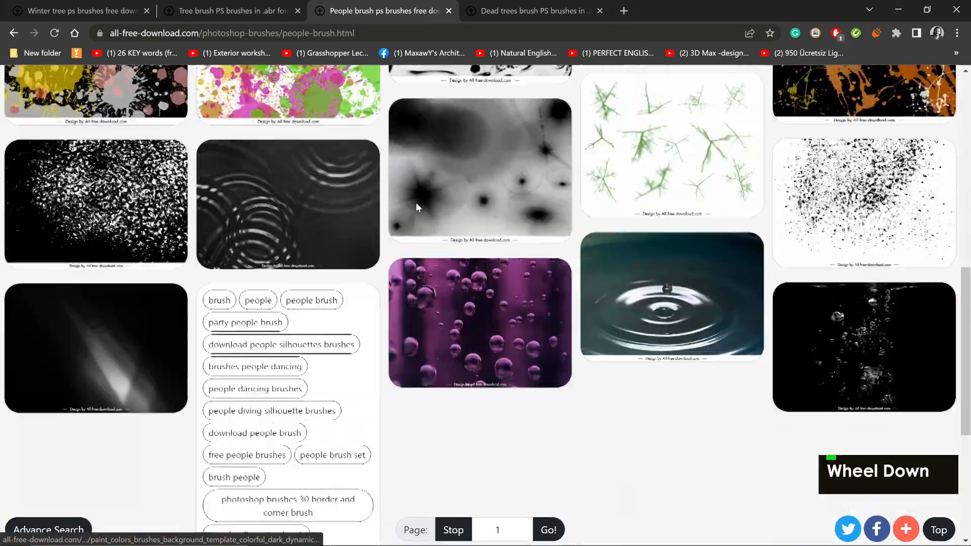
pyautogui.scroll(10, 416, 202)
# - Shorten the brush search to "people" and browse the resulting brush sets for suitable human silhouettes
pyautogui.doubleClick(173, 88)
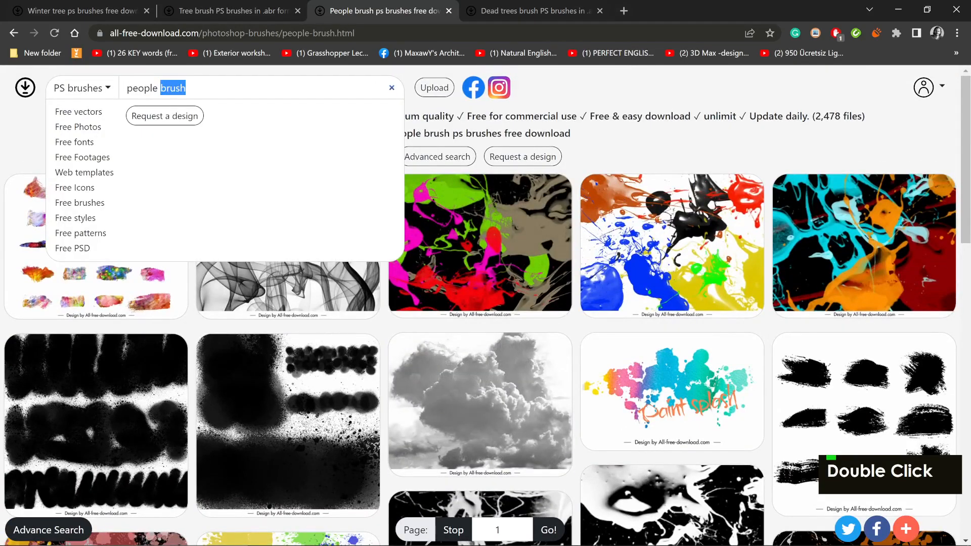
pyautogui.press('BackSpace')
pyautogui.press('Return')
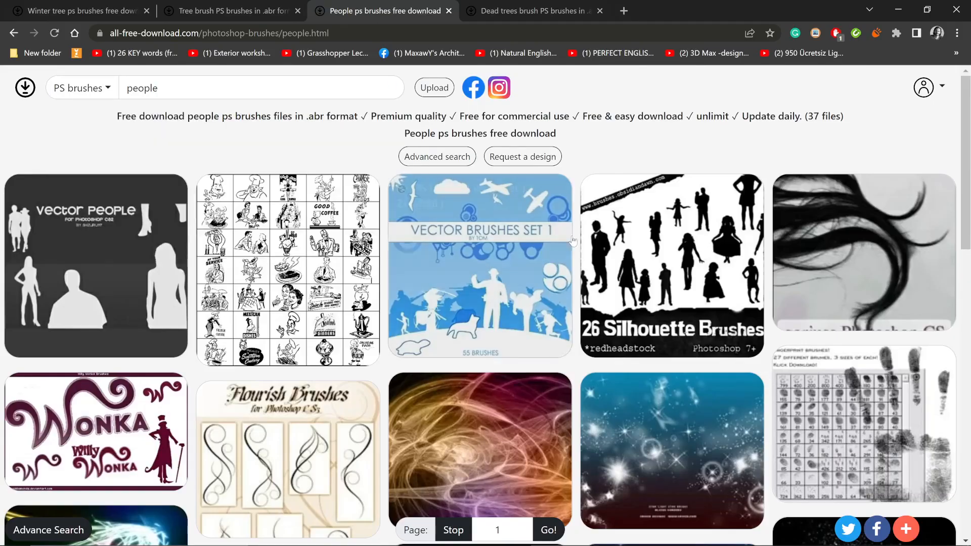
pyautogui.scroll(-8, 673, 290)
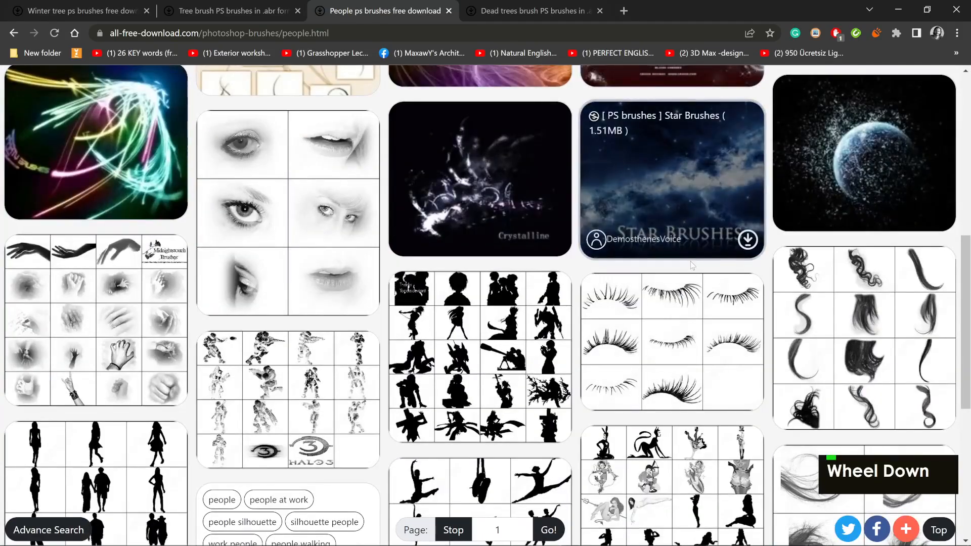
pyautogui.scroll(-2, 690, 269)
pyautogui.scroll(-4, 686, 275)
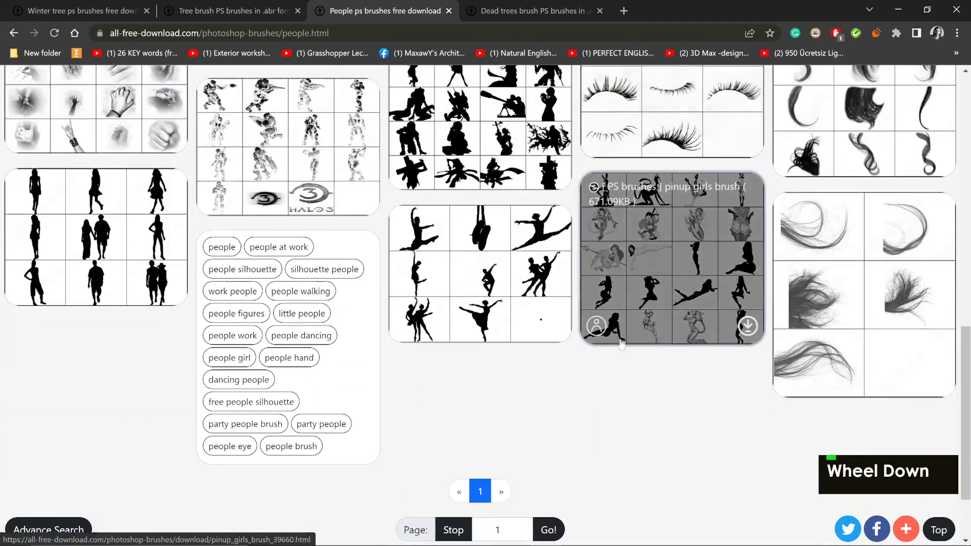
pyautogui.scroll(2, 453, 383)
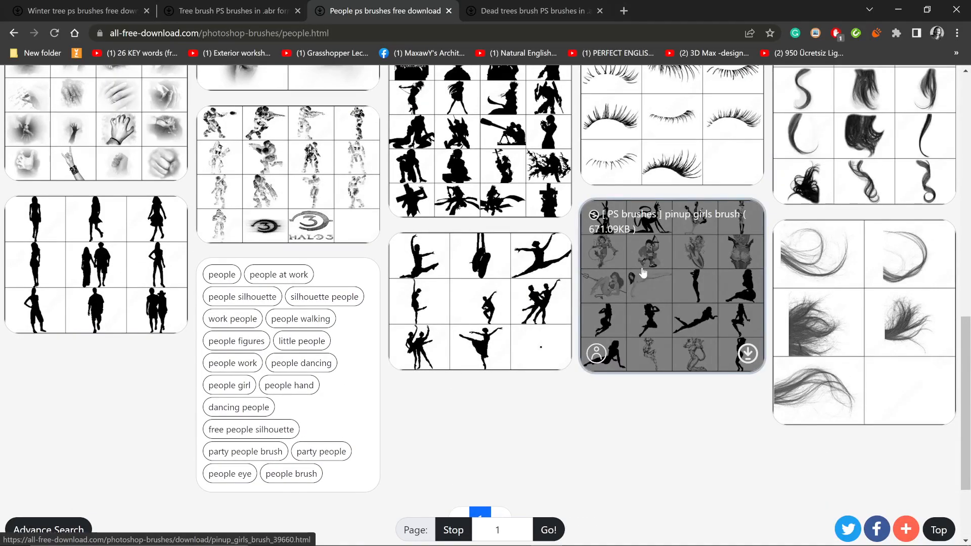
# - Go to Google in the same tab and search for "illustration people"
pyautogui.click(400, 33)
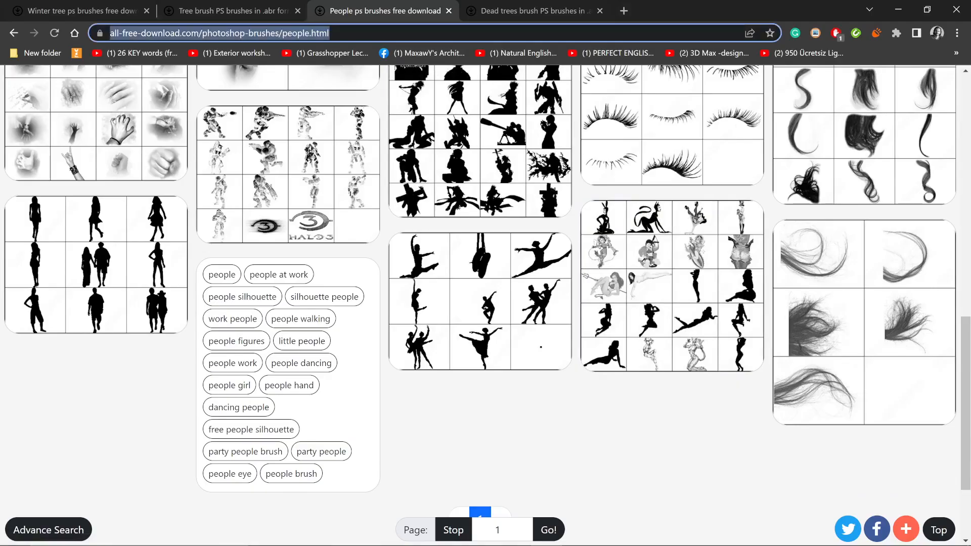
pyautogui.write('goo')
pyautogui.press('Return')
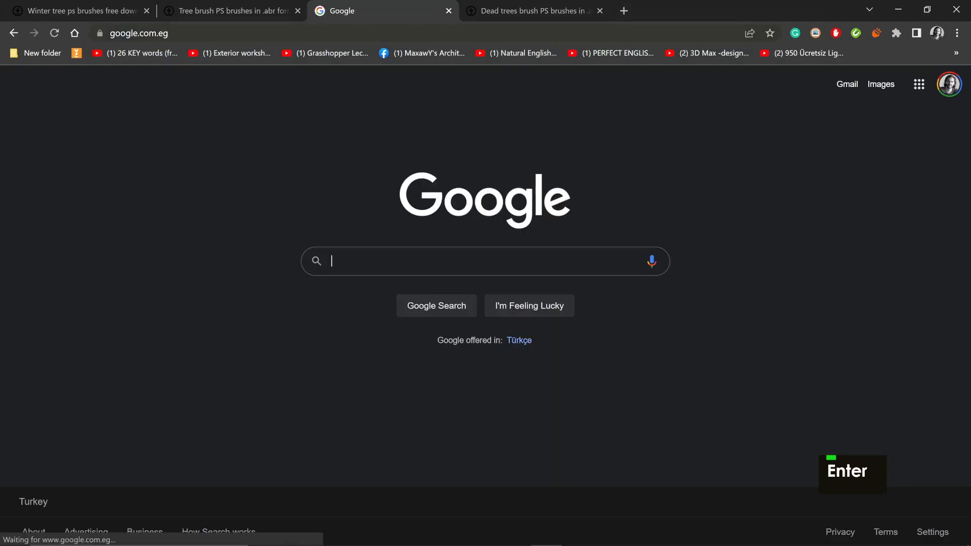
pyautogui.write('illustrati')
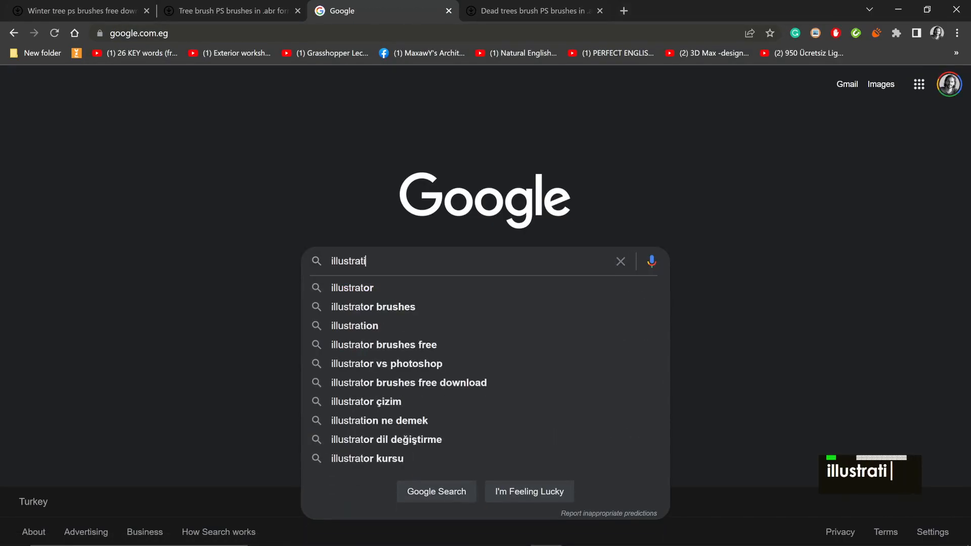
pyautogui.write('on people')
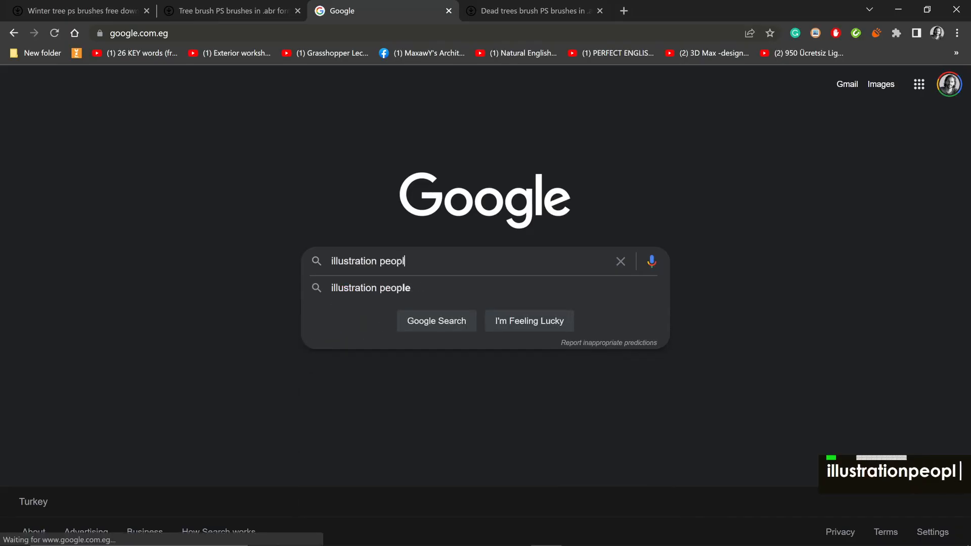
pyautogui.press('Return')
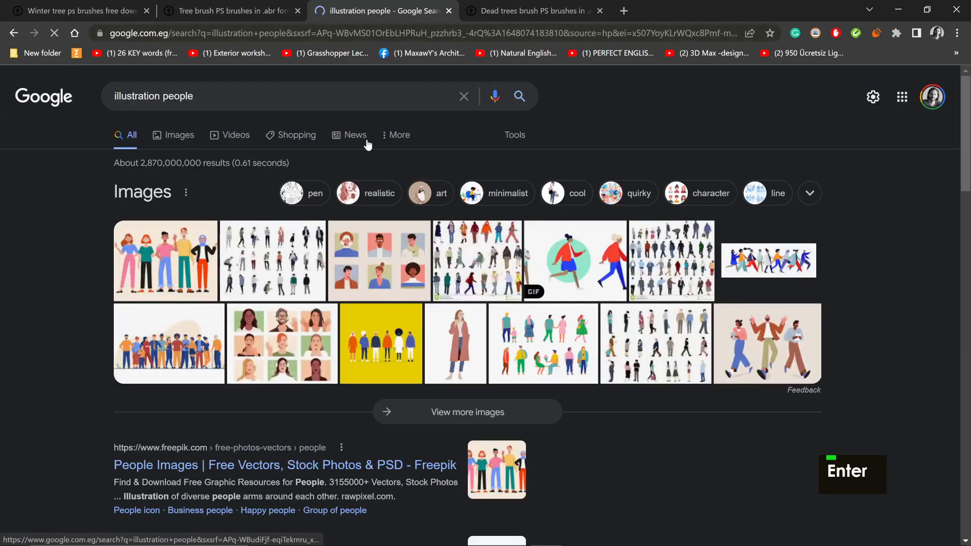
# - Preview the People Flat Illustration image among the results and open its Behance project page
pyautogui.click(284, 277)
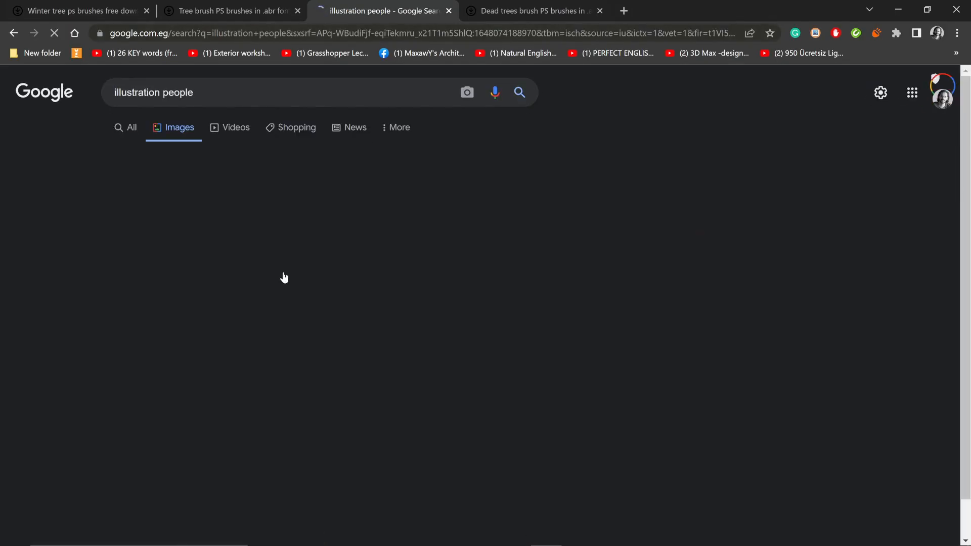
pyautogui.click(285, 278)
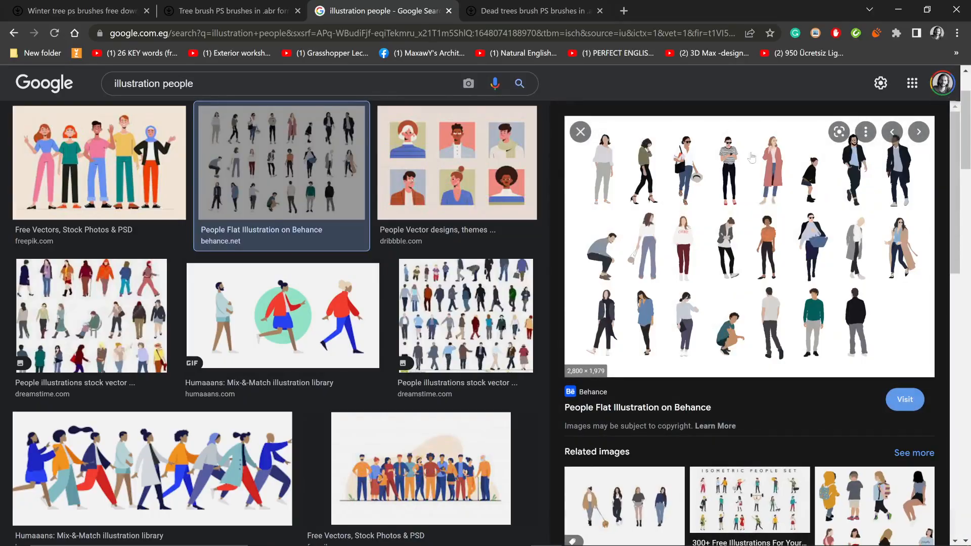
pyautogui.click(706, 261)
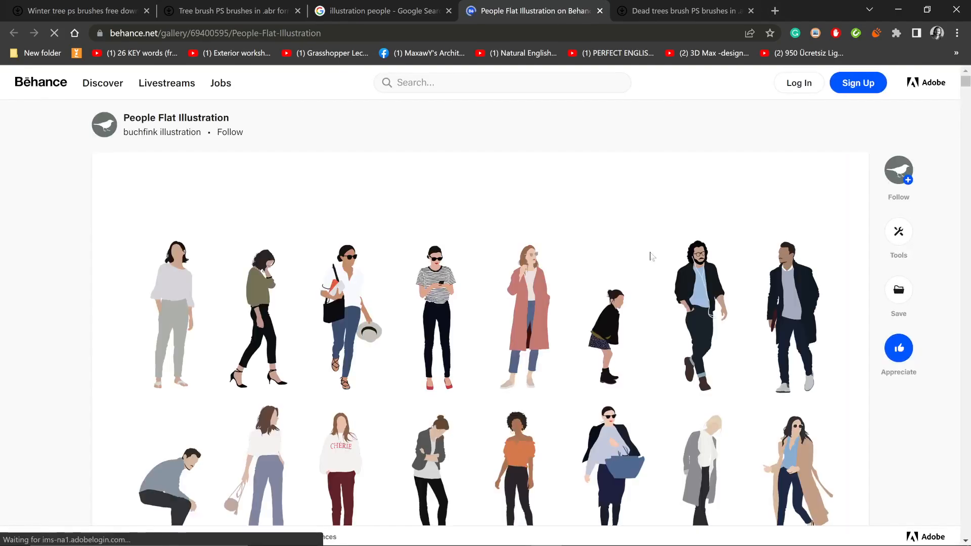
# - Examine the People Flat Illustration project page for its usage terms, enlarged single figures and the overview sheet with all people
pyautogui.scroll(-1, 621, 284)
pyautogui.scroll(-10, 621, 284)
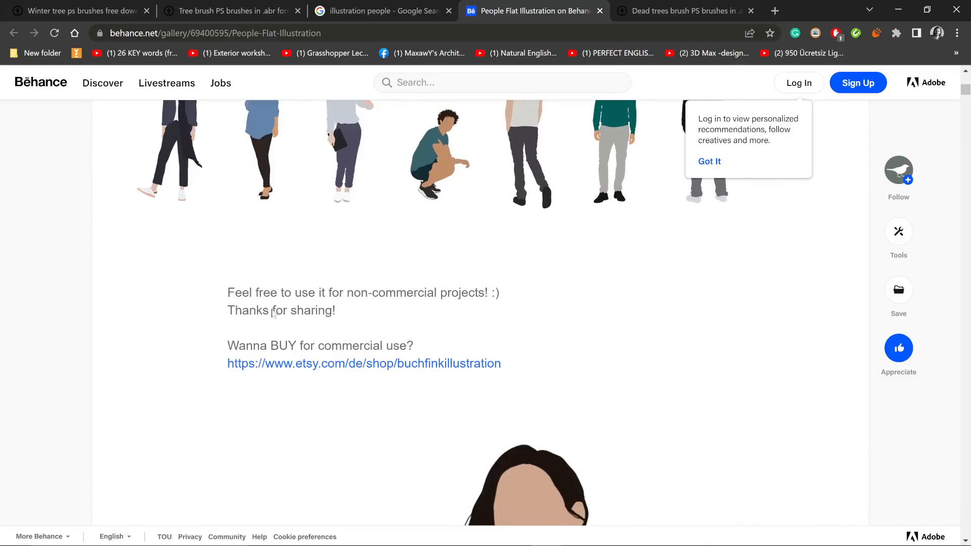
pyautogui.scroll(-20, 271, 311)
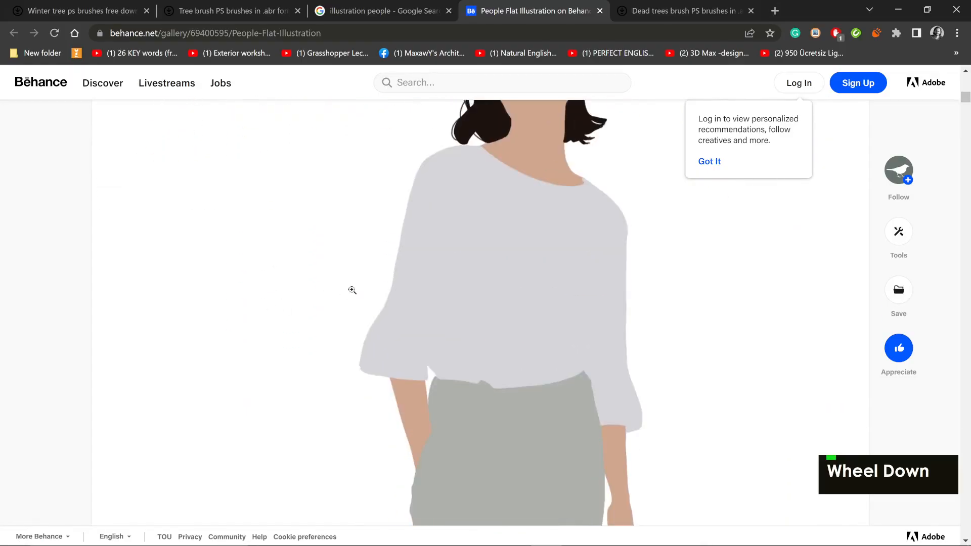
pyautogui.scroll(-20, 374, 275)
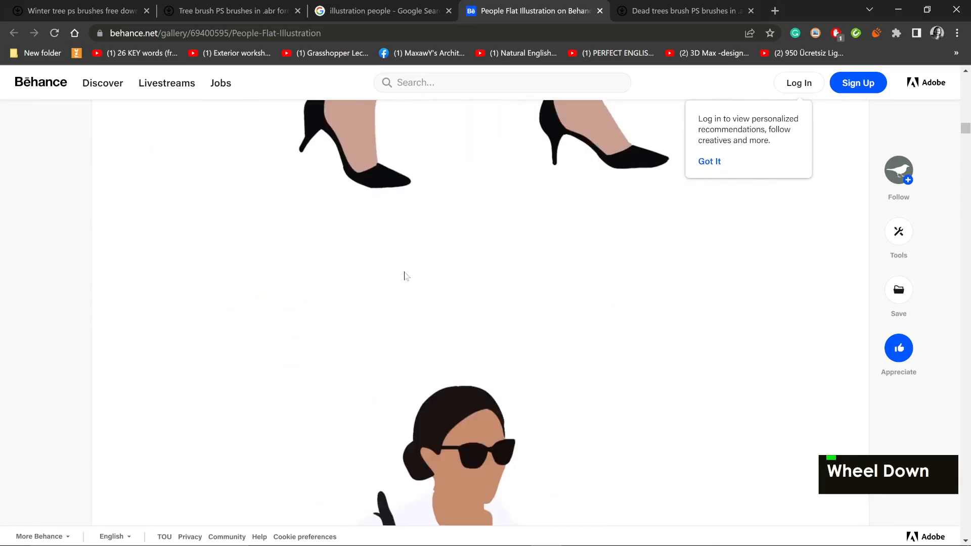
pyautogui.scroll(-20, 412, 293)
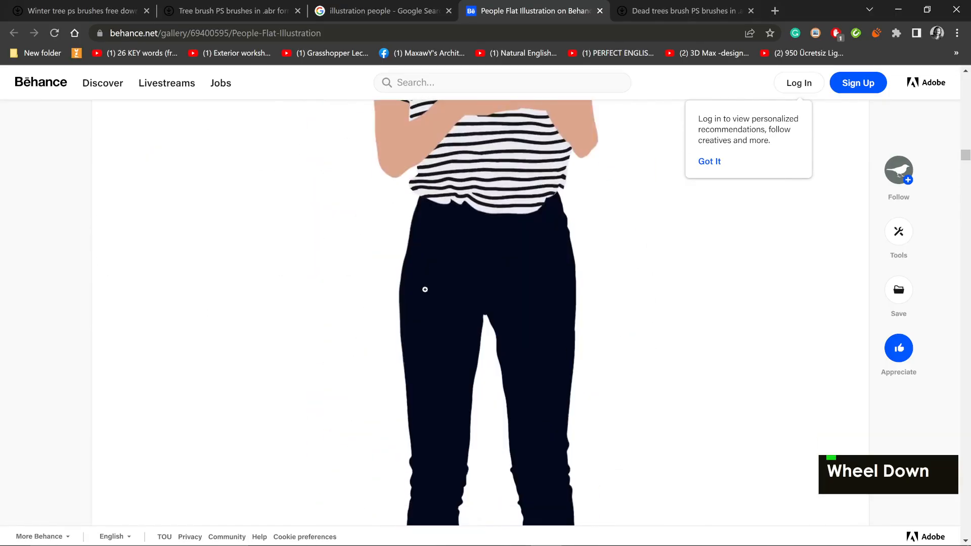
pyautogui.scroll(-20, 428, 290)
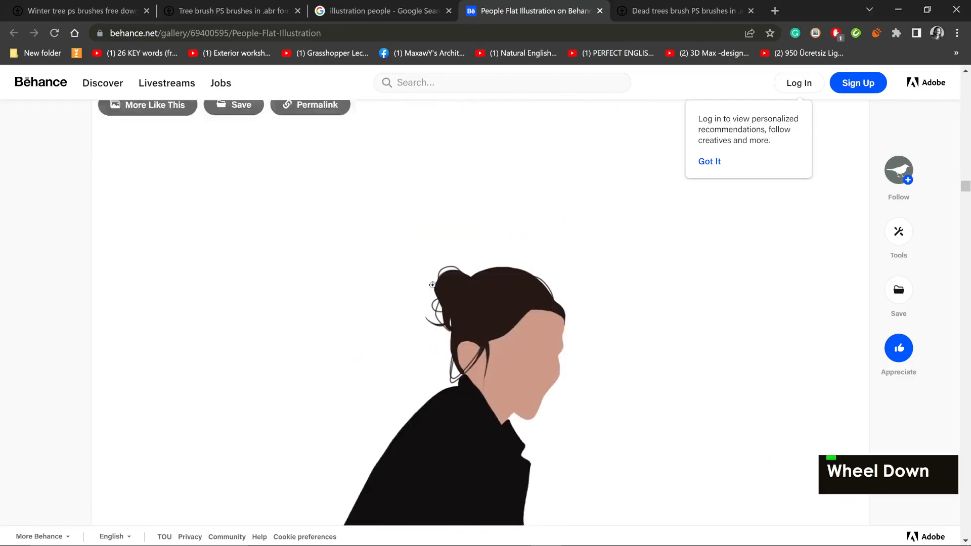
pyautogui.scroll(-6, 416, 278)
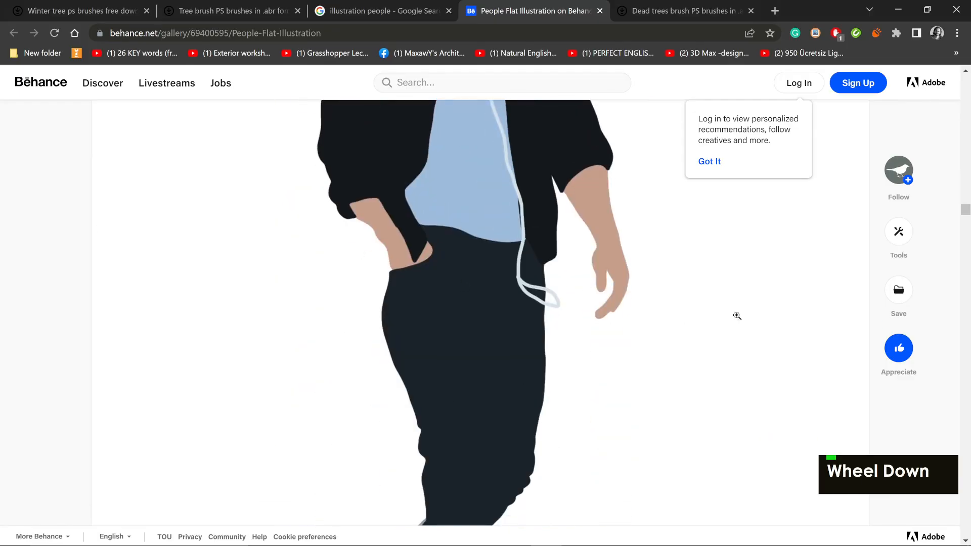
pyautogui.moveTo(966, 210); pyautogui.dragTo(956, 76)
pyautogui.scroll(-3, 704, 220)
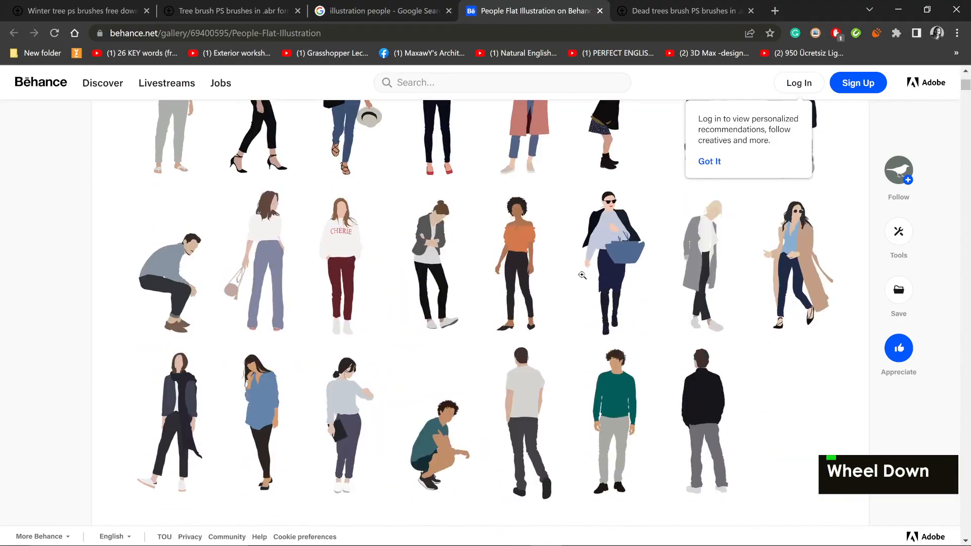
pyautogui.scroll(4, 582, 275)
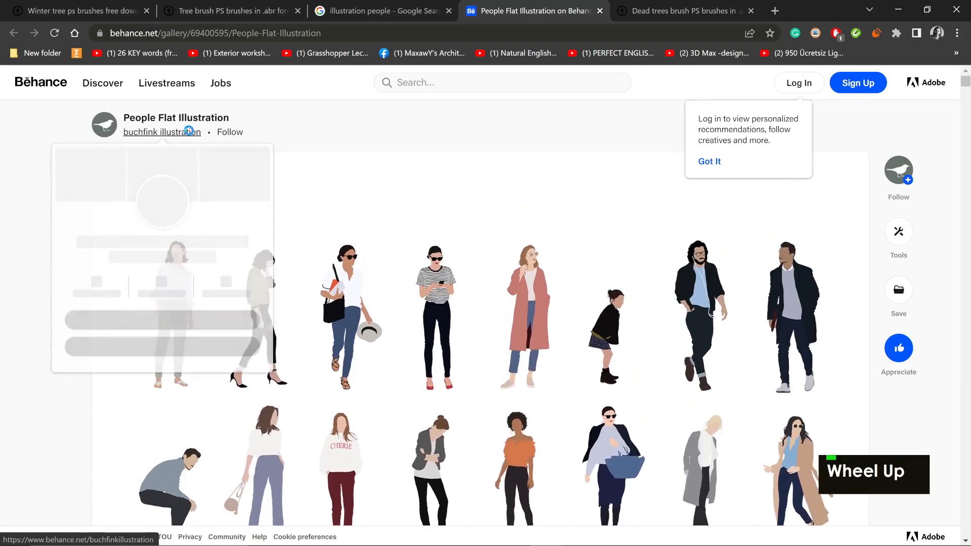
pyautogui.scroll(-1, 445, 314)
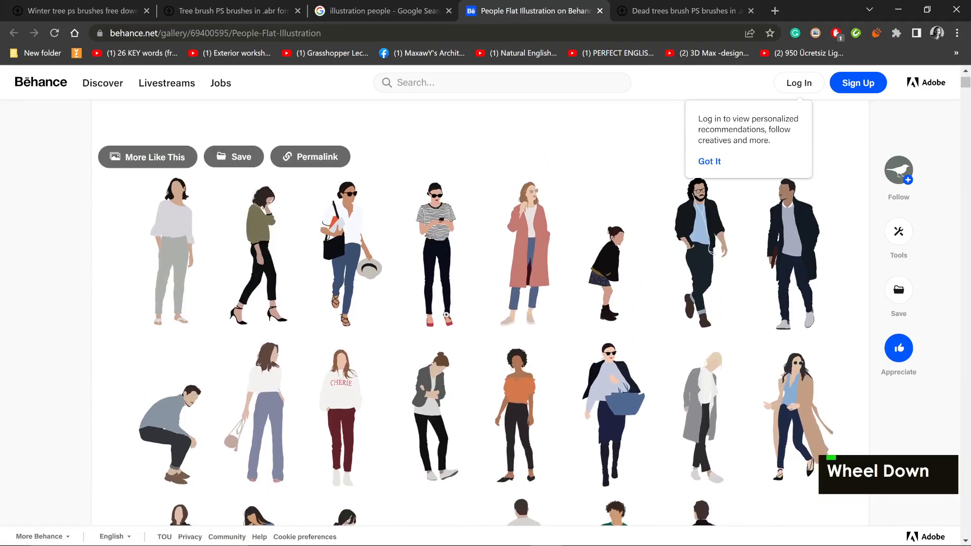
pyautogui.scroll(1, 446, 315)
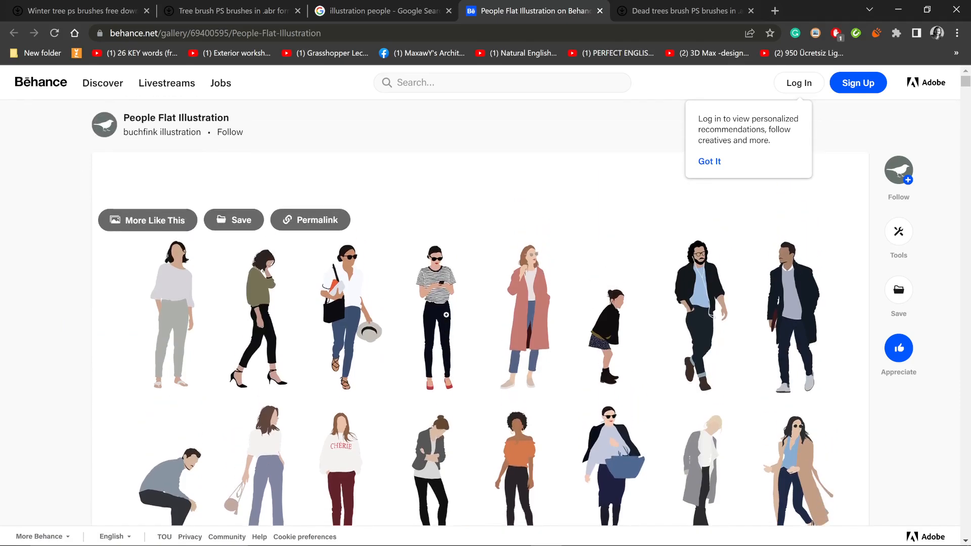
# - Open the overview sheet of people in its own tab and copy a screen capture of about 2590 x 1789 px covering all figures
pyautogui.rightClick(530, 311)
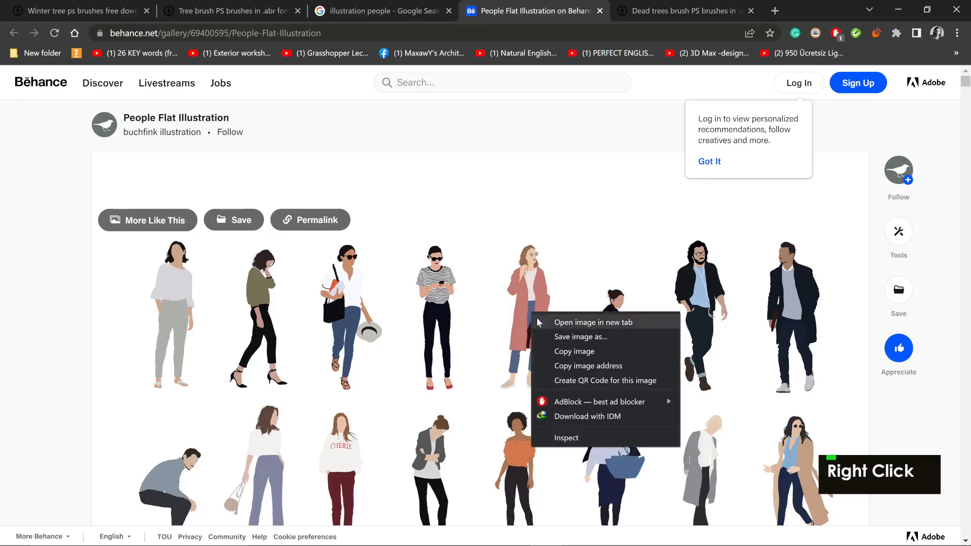
pyautogui.click(556, 319)
pyautogui.click(607, 11)
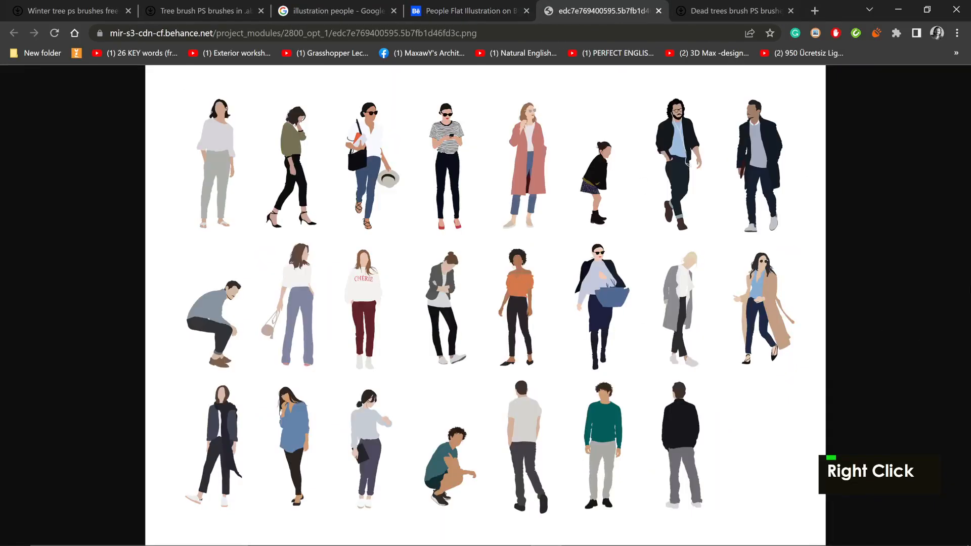
pyautogui.press('Print')
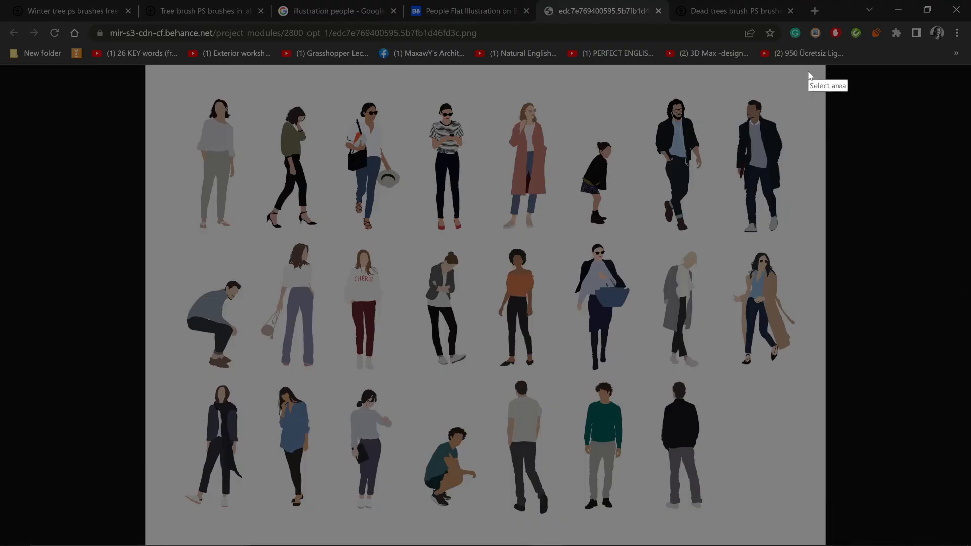
pyautogui.moveTo(811, 69); pyautogui.dragTo(156, 522)
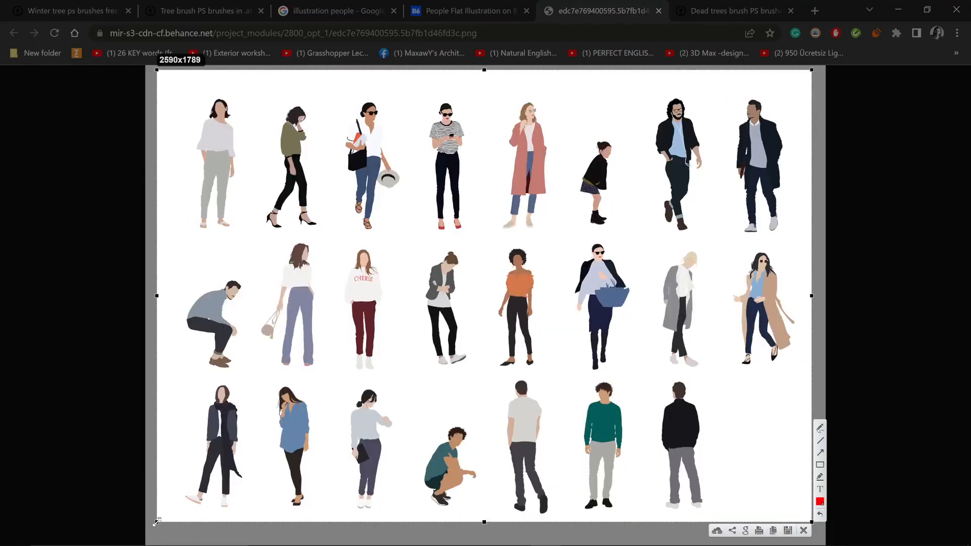
pyautogui.hotkey('ctrl', 'c')
# - Switch to Photoshop, paste the people sheet into the presentation and move it over the middle frame, to about X 18 cm, Y 8.7 cm
pyautogui.hotkey('alt', 'Tab')
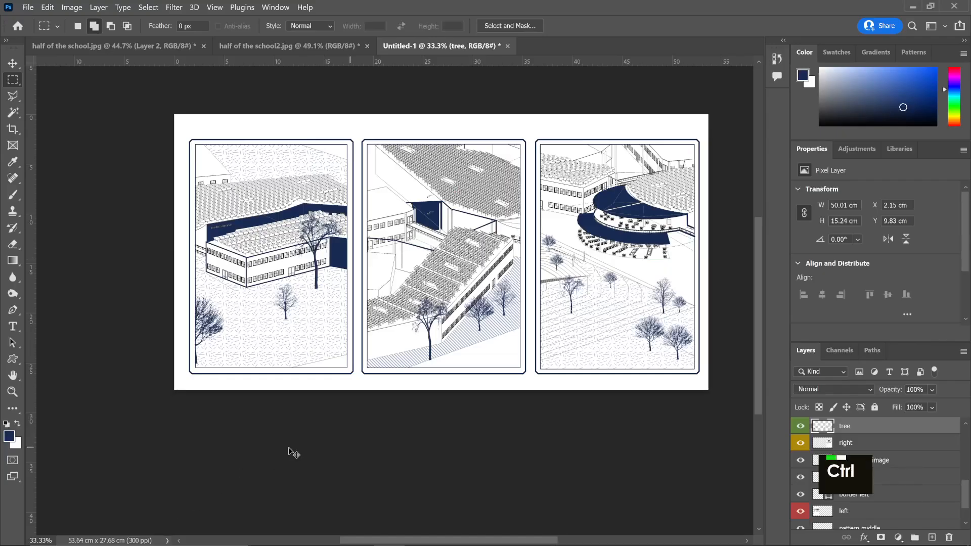
pyautogui.hotkey('ctrl', 'v')
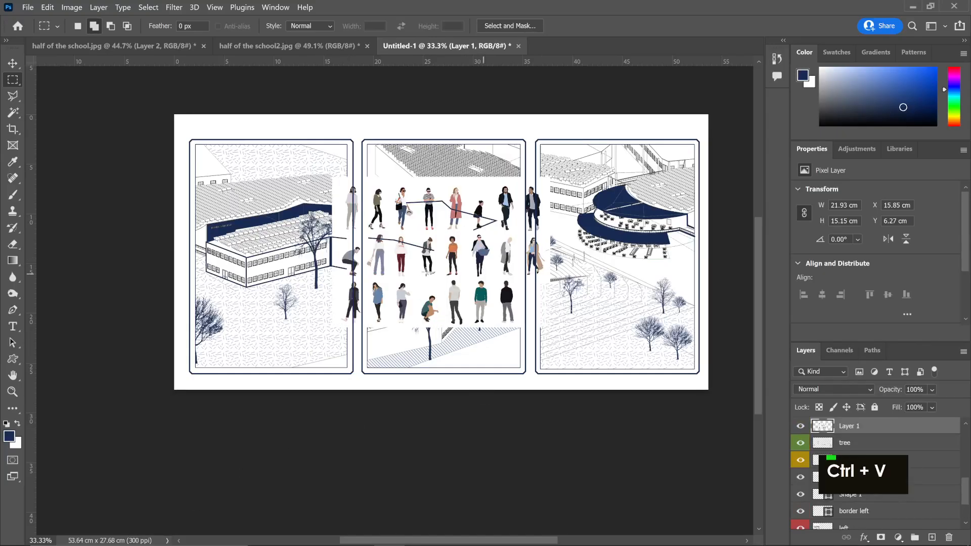
pyautogui.press('v')
pyautogui.moveTo(451, 220); pyautogui.dragTo(473, 245)
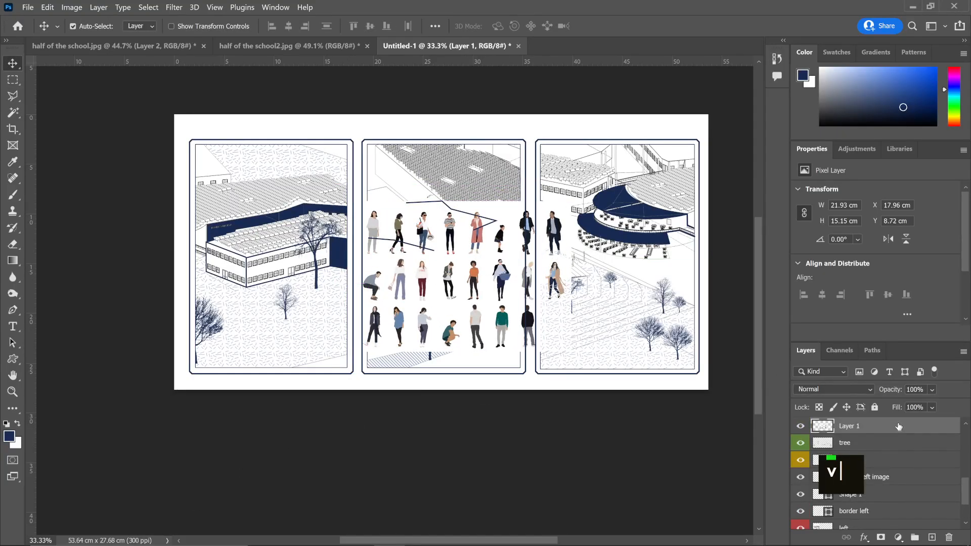
# - Bring the pasted people sheet's layer to the top of the layer stack and rename it "humans"
pyautogui.moveTo(898, 426); pyautogui.dragTo(860, 425)
pyautogui.doubleClick(848, 425)
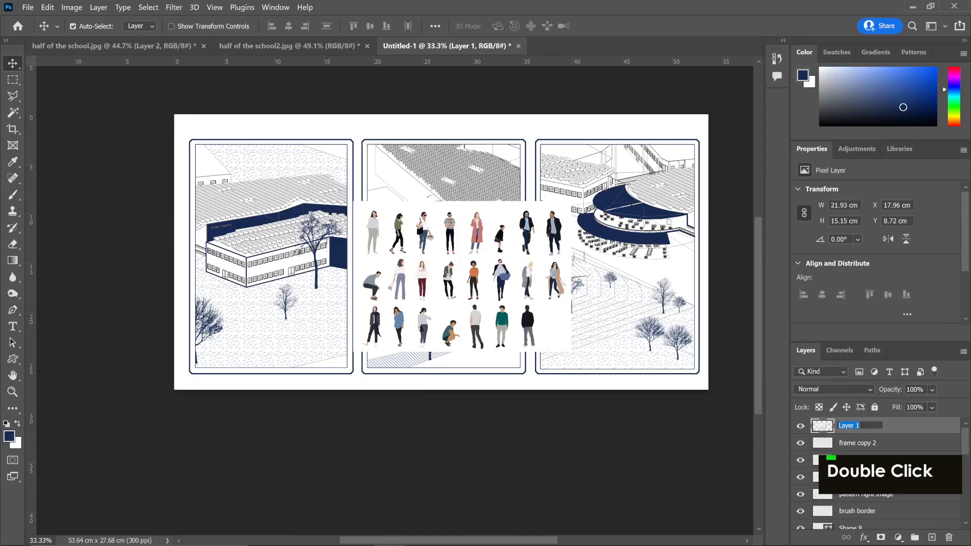
pyautogui.write('humans')
pyautogui.press('Return')
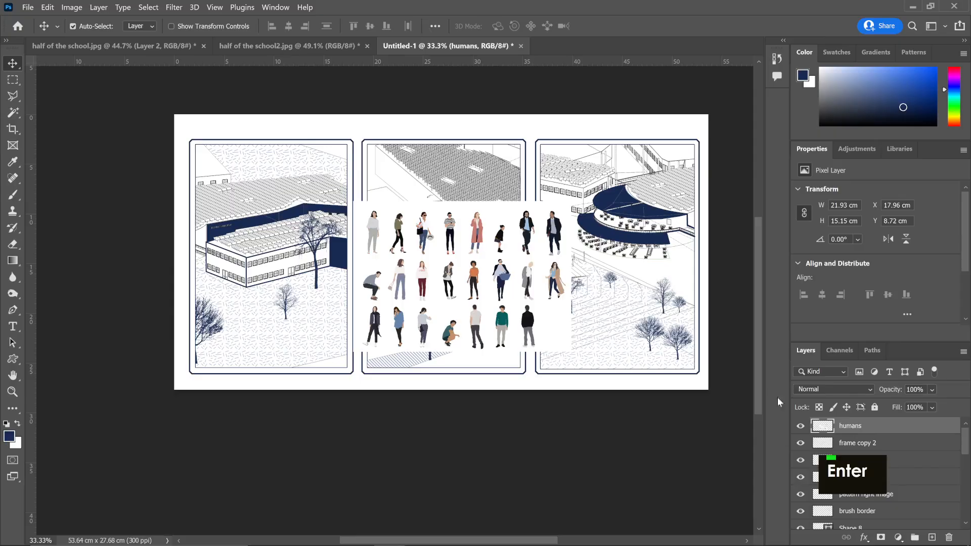
# - Scale the people sheet to about 40% and place it over the middle frame's edge, at about X 17.3 cm, Y 11.6 cm
pyautogui.moveTo(519, 267); pyautogui.dragTo(542, 277)
pyautogui.hotkey('ctrl', 't')
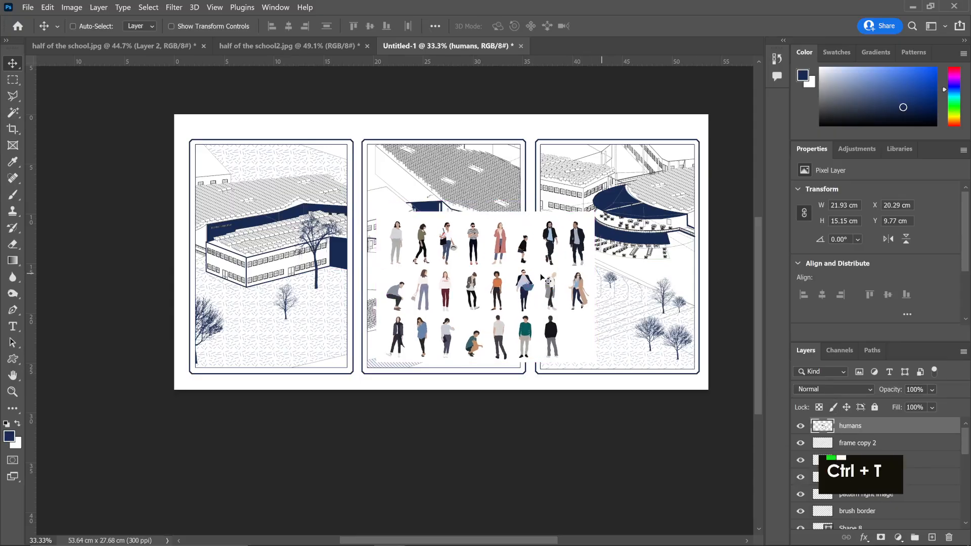
pyautogui.scroll(4, 521, 286)
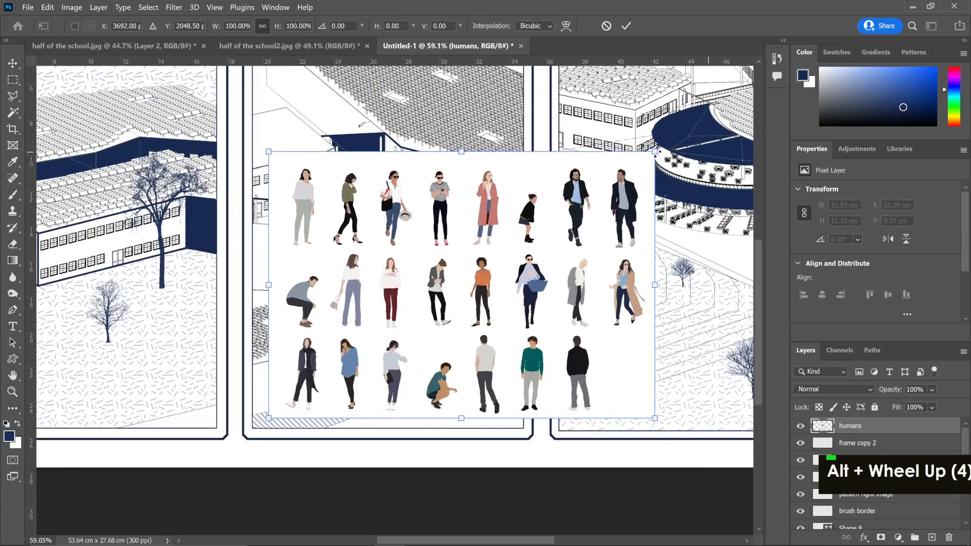
pyautogui.moveTo(656, 152); pyautogui.dragTo(430, 307)
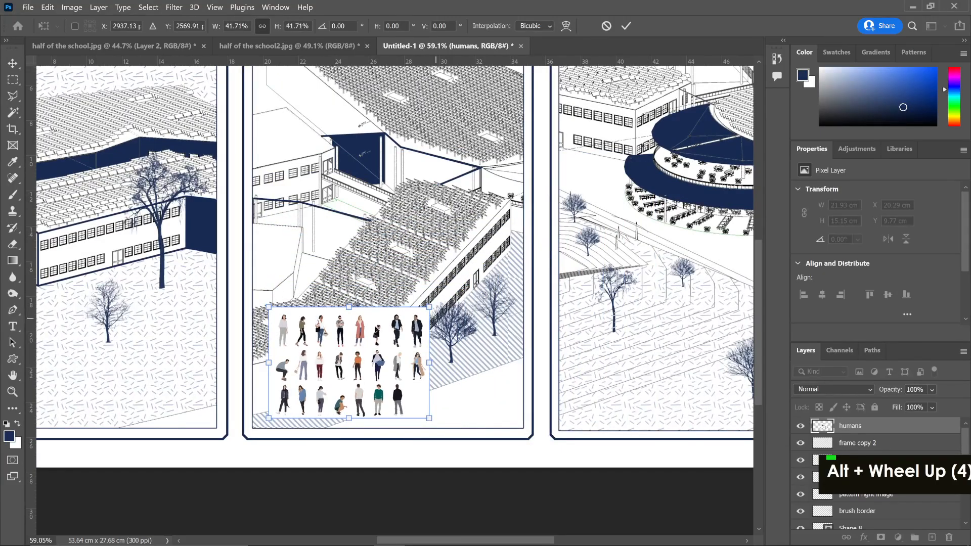
pyautogui.moveTo(377, 332); pyautogui.dragTo(498, 293)
pyautogui.moveTo(390, 268); pyautogui.dragTo(396, 274)
pyautogui.moveTo(492, 329); pyautogui.dragTo(308, 241)
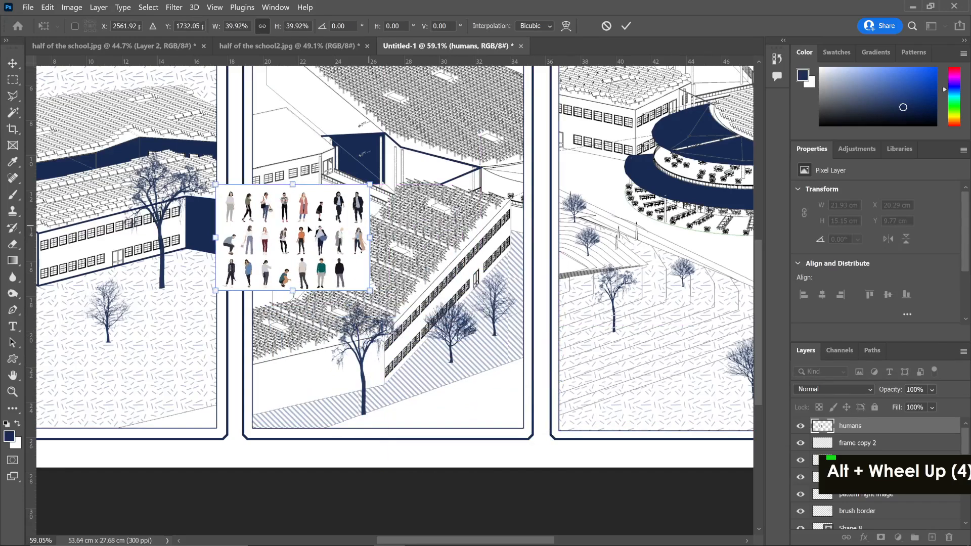
pyautogui.press('Return')
# - Remove the white background around the people with the Magic Wand and clear the selection
pyautogui.scroll(1, 310, 232)
pyautogui.press('w')
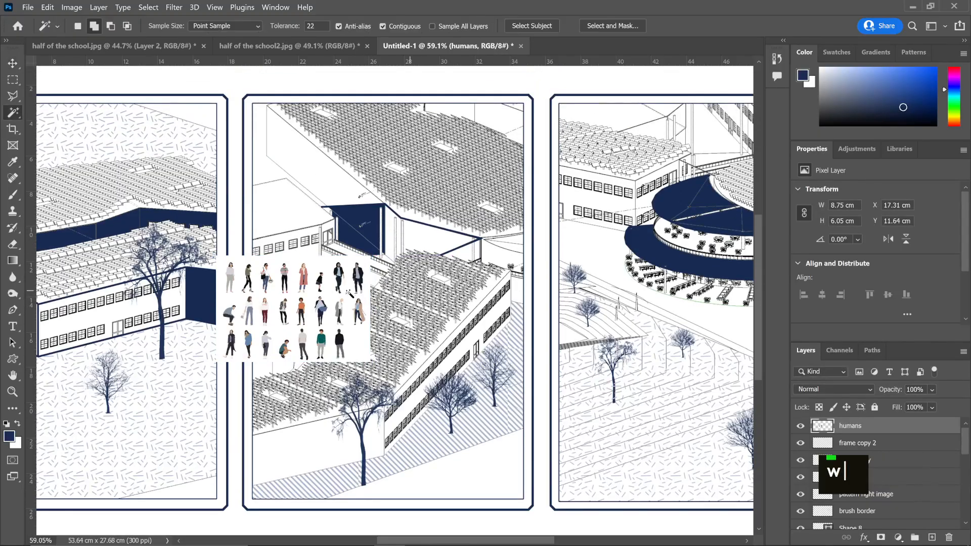
pyautogui.click(349, 293)
pyautogui.press('Delete')
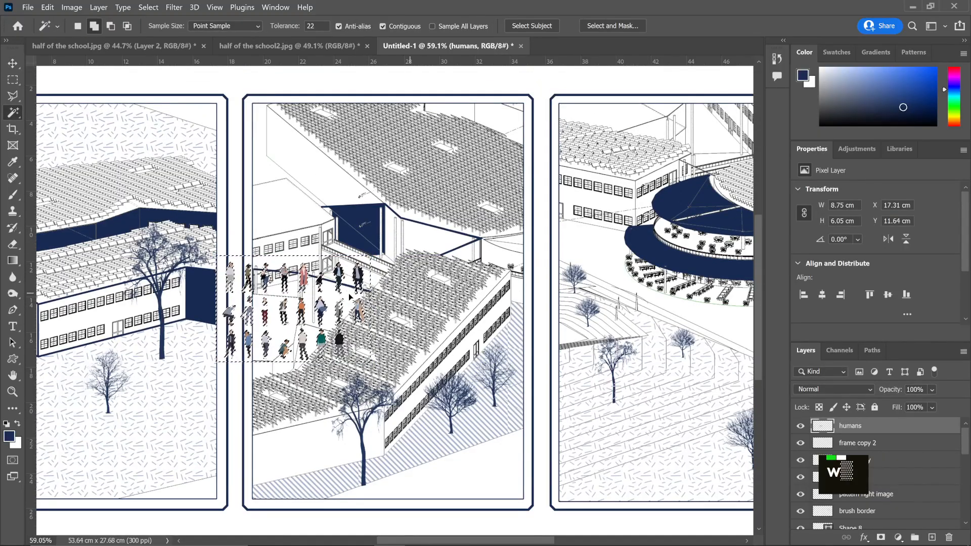
pyautogui.hotkey('ctrl', 'd')
pyautogui.keyDown('alt'); pyautogui.scroll(2, 284, 336); pyautogui.keyUp('alt')
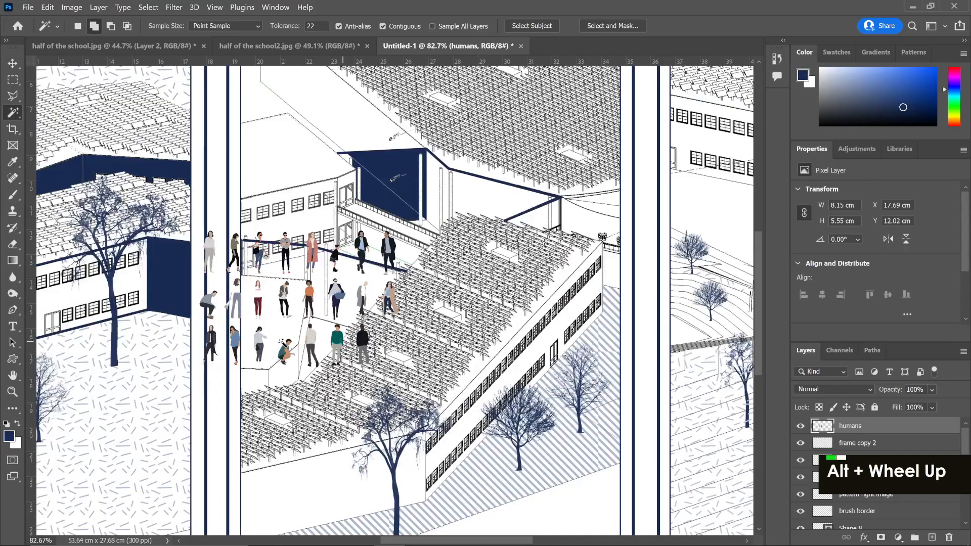
# - Move the first dark-coated figure of the bottom row onto the open ground beside the hatched lawn in the middle frame
pyautogui.press('m')
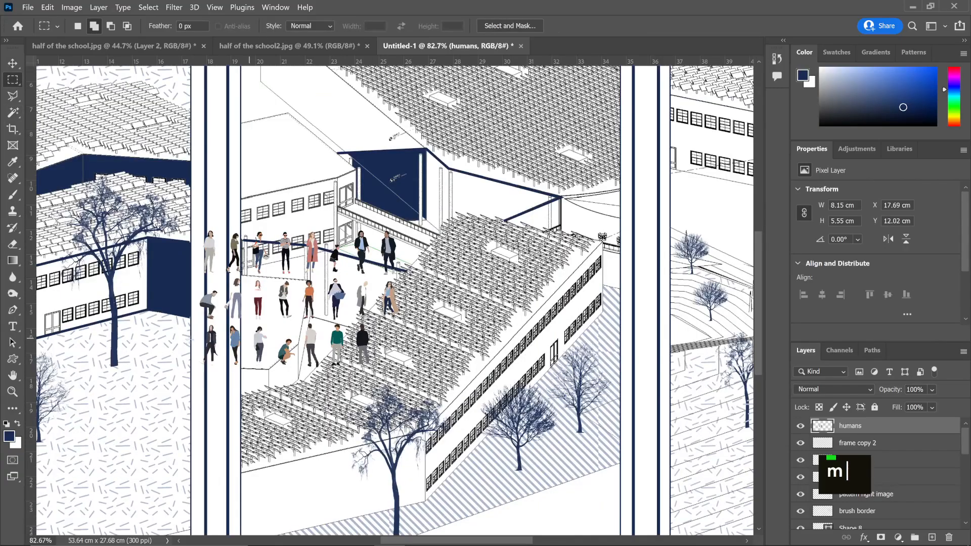
pyautogui.moveTo(204, 361); pyautogui.dragTo(440, 497)
pyautogui.hotkey('ctrl', 't')
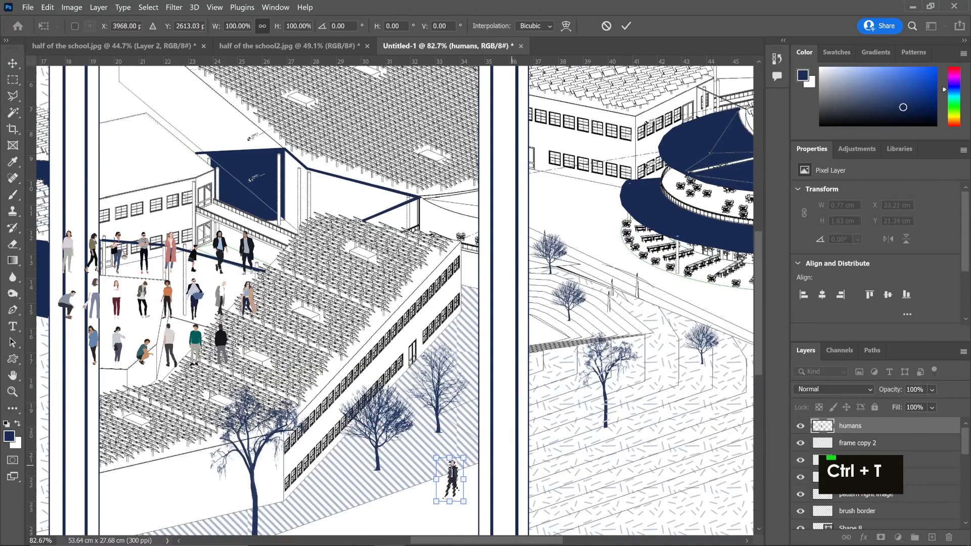
pyautogui.press('Return')
pyautogui.hotkey('ctrl', 'd')
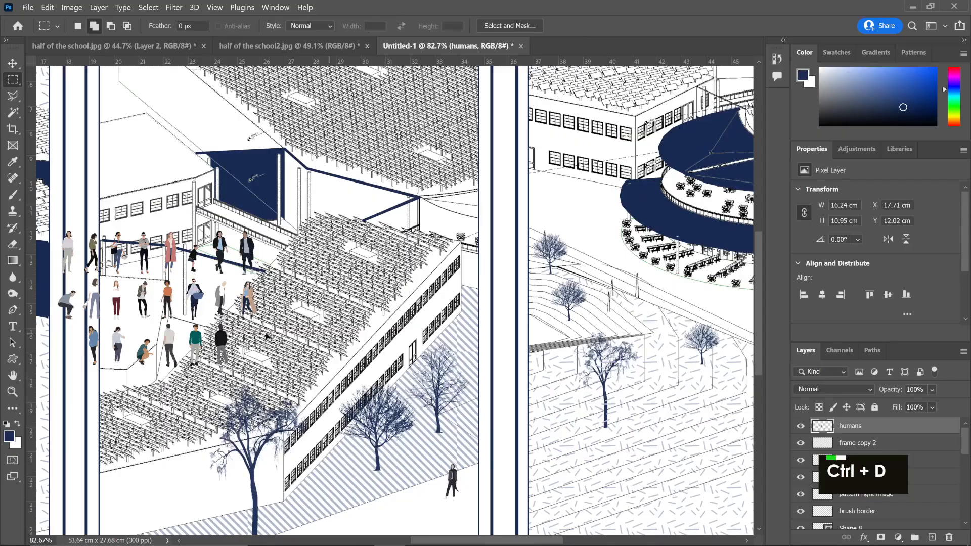
# - Move the walking man in black jacket and light blue shirt onto the round building's upper terrace in the right frame, scaled to about 70%
pyautogui.moveTo(230, 229); pyautogui.dragTo(688, 286)
pyautogui.hotkey('ctrl', 't')
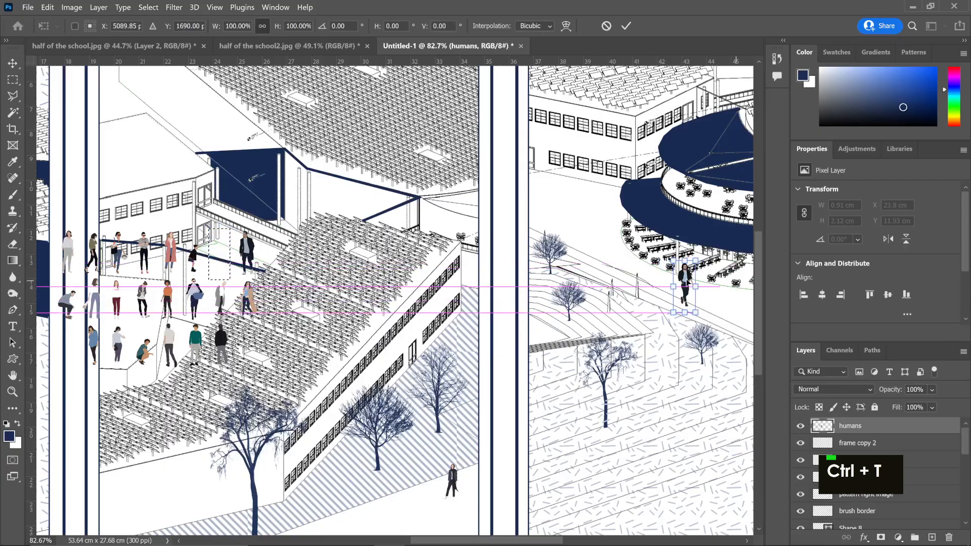
pyautogui.moveTo(462, 541); pyautogui.dragTo(521, 541)
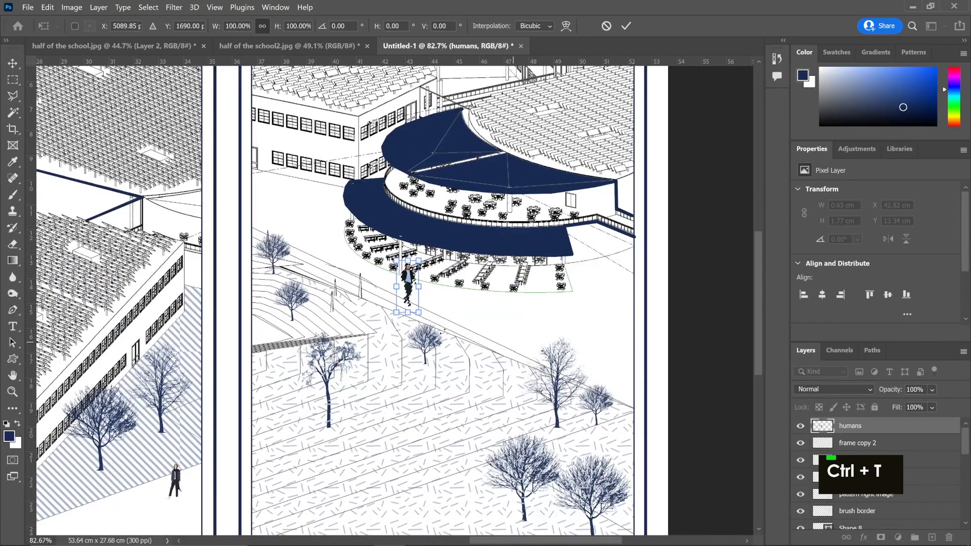
pyautogui.moveTo(408, 286); pyautogui.dragTo(492, 226)
pyautogui.keyDown('alt'); pyautogui.scroll(3, 492, 227); pyautogui.keyUp('alt')
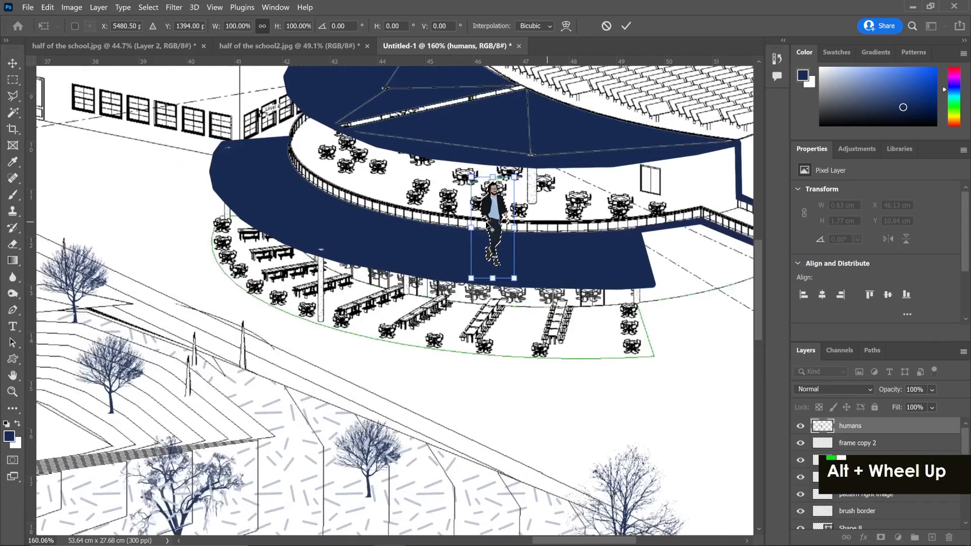
pyautogui.keyDown('alt'); pyautogui.scroll(3, 492, 226); pyautogui.keyUp('alt')
pyautogui.moveTo(541, 152); pyautogui.dragTo(625, 160)
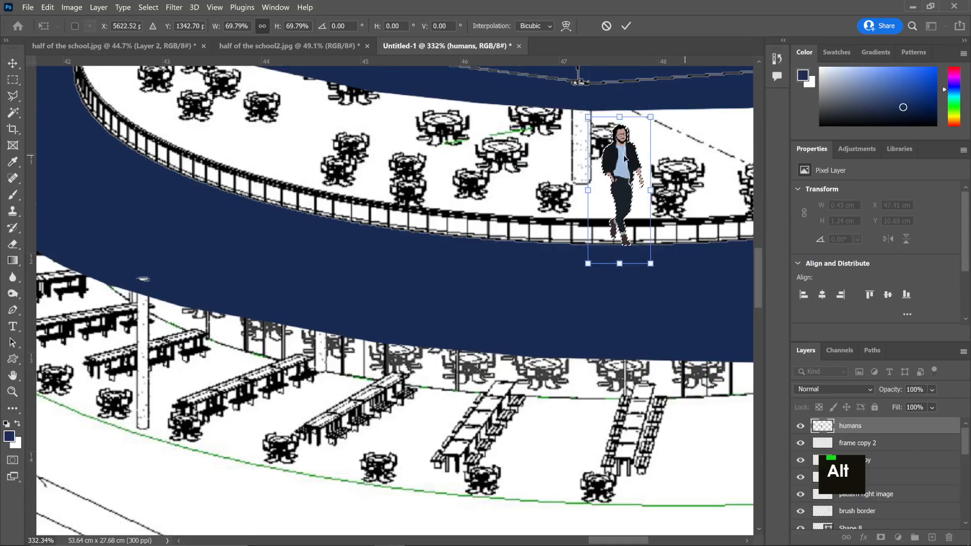
pyautogui.press('Return')
pyautogui.press('m')
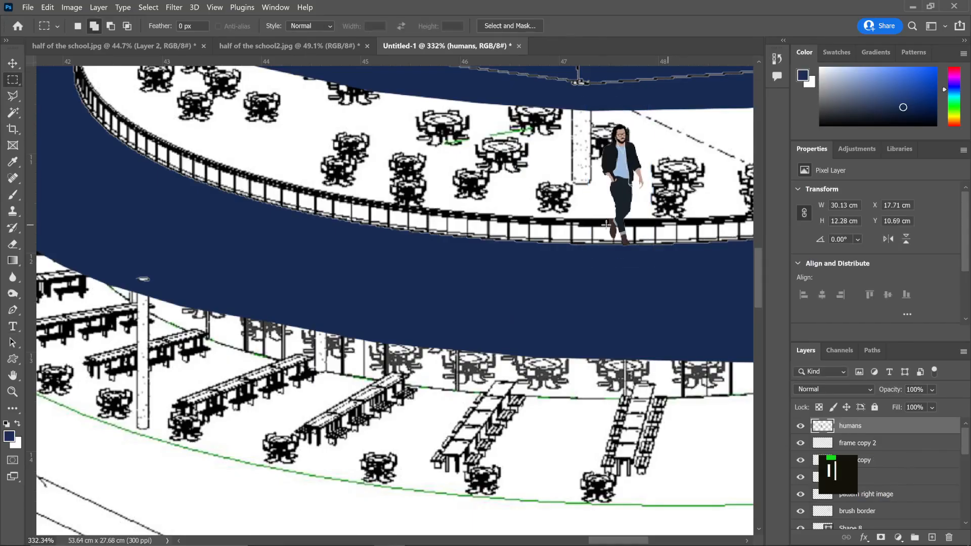
# - Reselect the man on the terrace and shrink him to about 0.32 x 0.9 cm, standing at the railing
pyautogui.hotkey('ctrl', 'z')
pyautogui.hotkey('ctrl', 't')
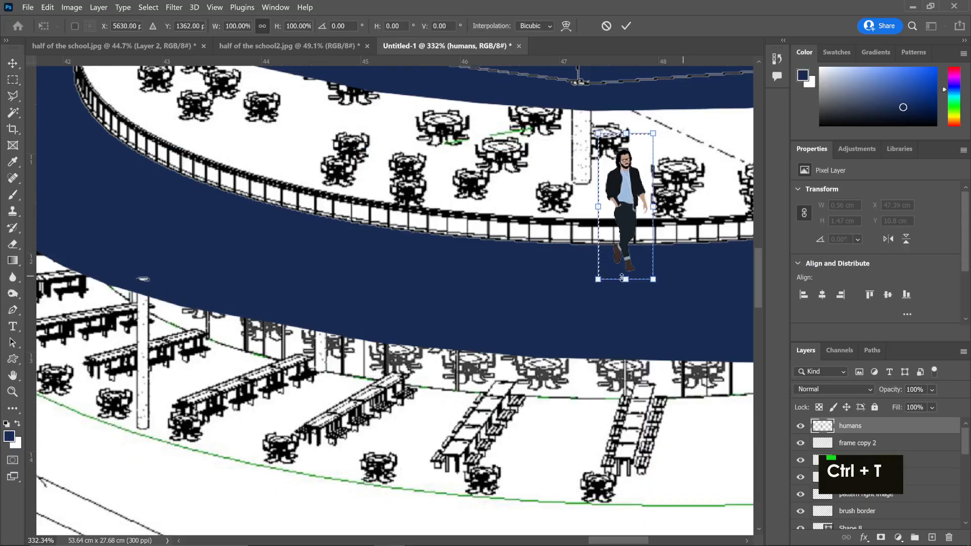
pyautogui.moveTo(599, 279); pyautogui.dragTo(631, 224)
pyautogui.press('Return')
pyautogui.hotkey('ctrl', 'd')
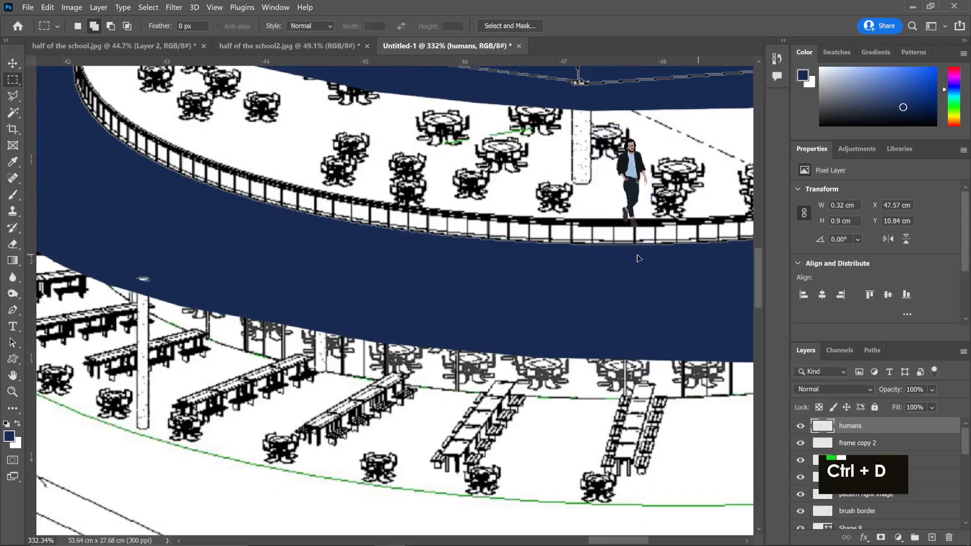
# - Cut away the terrace man's feet below the railing with a Polygonal Lasso selection, and deselect
pyautogui.press('l')
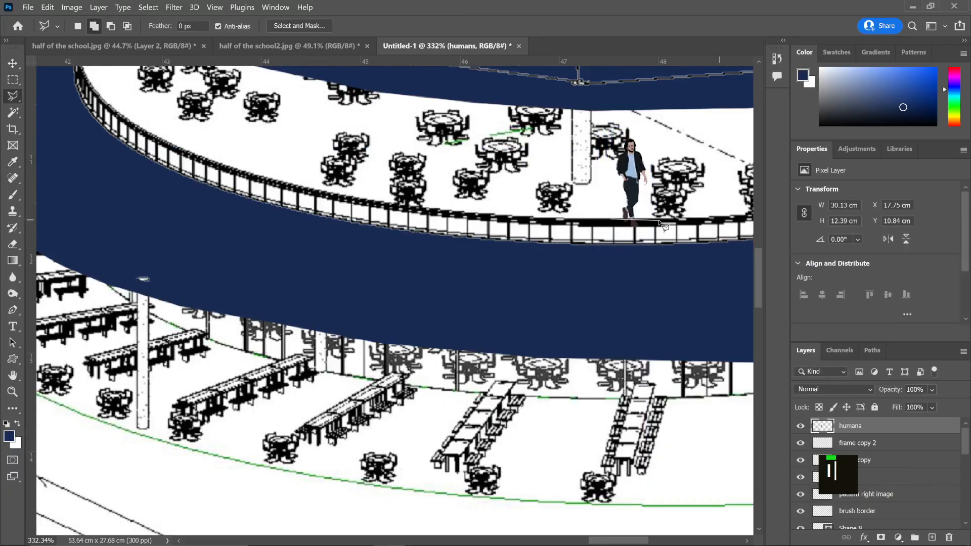
pyautogui.doubleClick(607, 233)
pyautogui.hotkey('ctrl', 'd')
# - Move the man in the long dark coat onto the open ground beside the round building in the right frame, scaled to about 73%
pyautogui.keyDown('alt'); pyautogui.scroll(-6, 591, 233); pyautogui.keyUp('alt')
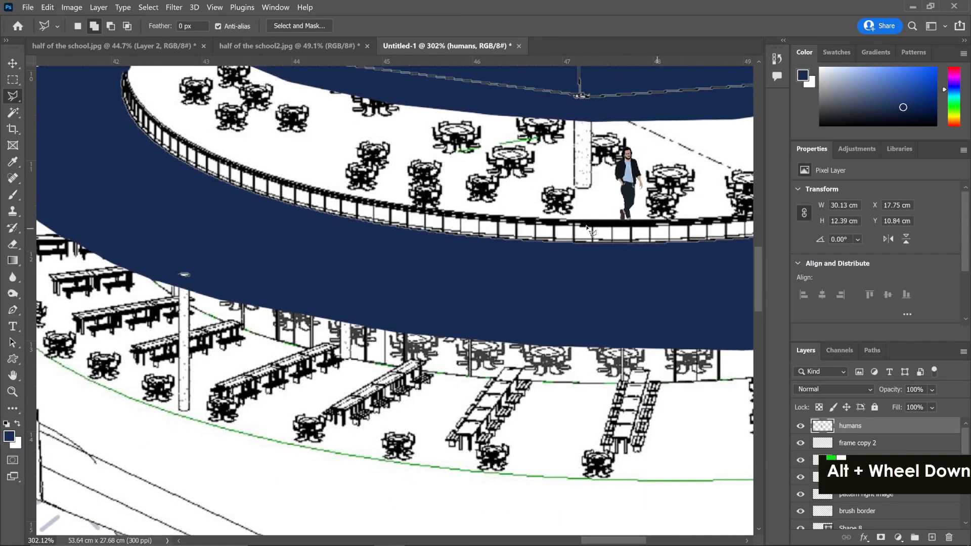
pyautogui.keyDown('alt'); pyautogui.scroll(-3, 592, 233); pyautogui.keyUp('alt')
pyautogui.keyDown('ctrl'); pyautogui.scroll(5, 416, 251); pyautogui.keyUp('ctrl')
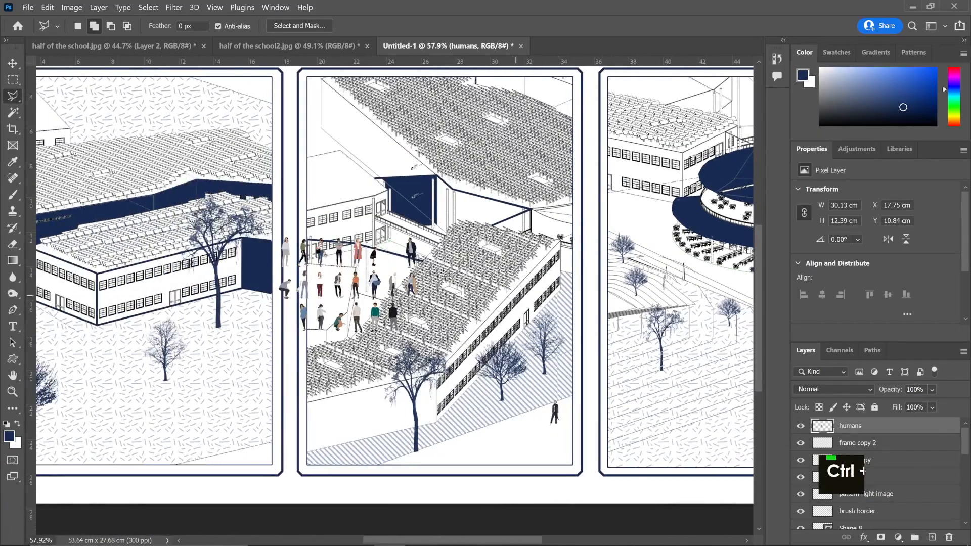
pyautogui.press('v')
pyautogui.press('m')
pyautogui.moveTo(399, 227); pyautogui.dragTo(639, 193)
pyautogui.hotkey('ctrl', 't')
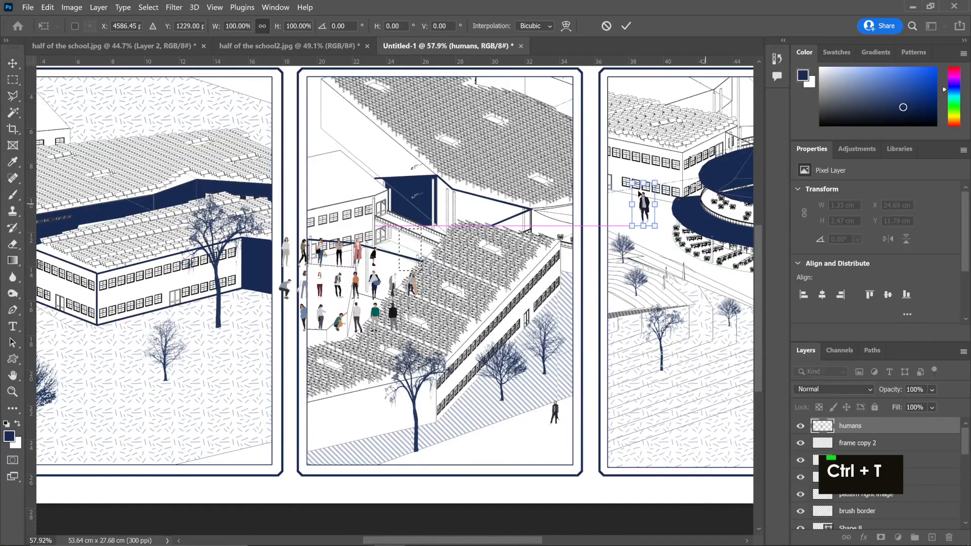
pyautogui.doubleClick(646, 187)
pyautogui.hotkey('ctrl', 'd')
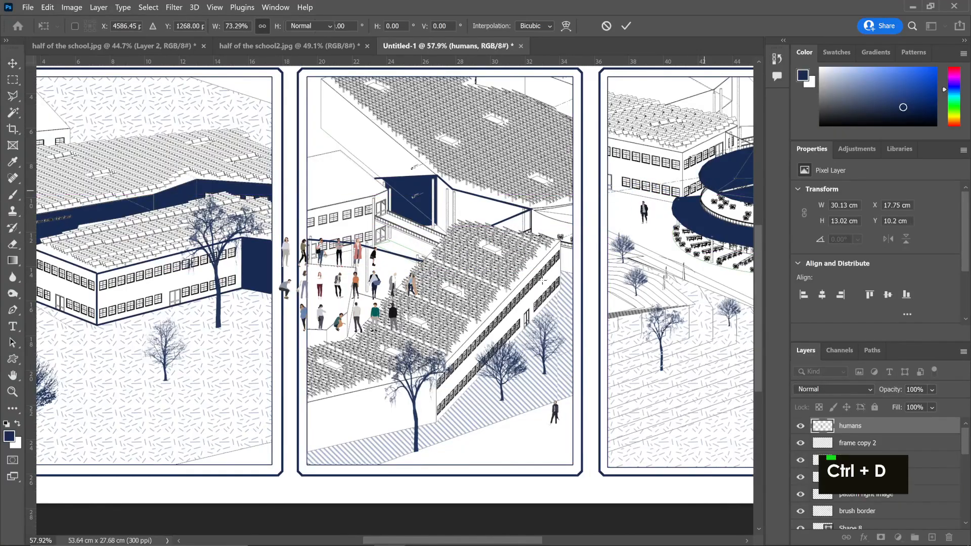
# - Move the last three people of the second row into the middle frame's courtyard and shrink the group to about 1.68 x 0.97 cm
pyautogui.keyDown('alt'); pyautogui.scroll(2, 415, 332); pyautogui.keyUp('alt')
pyautogui.scroll(3, 414, 331)
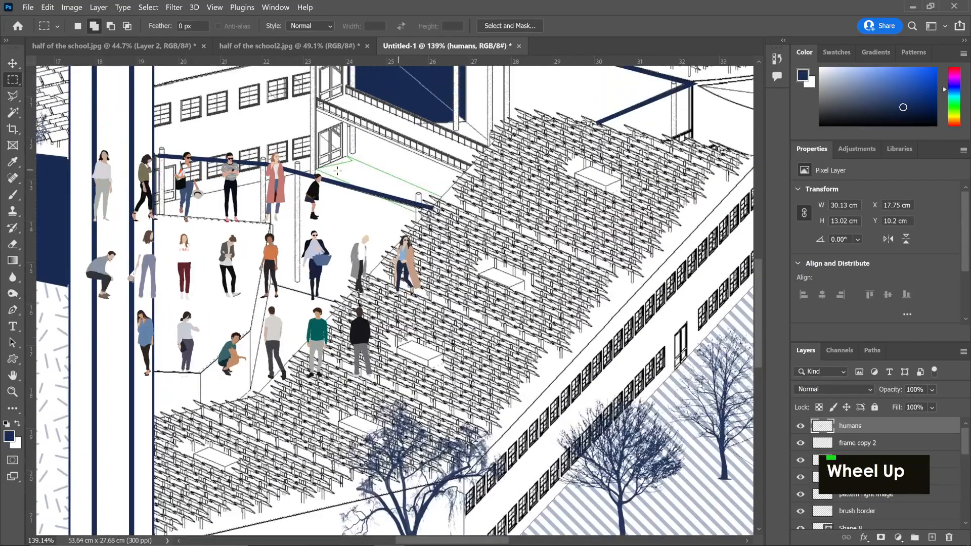
pyautogui.moveTo(434, 228); pyautogui.dragTo(290, 325)
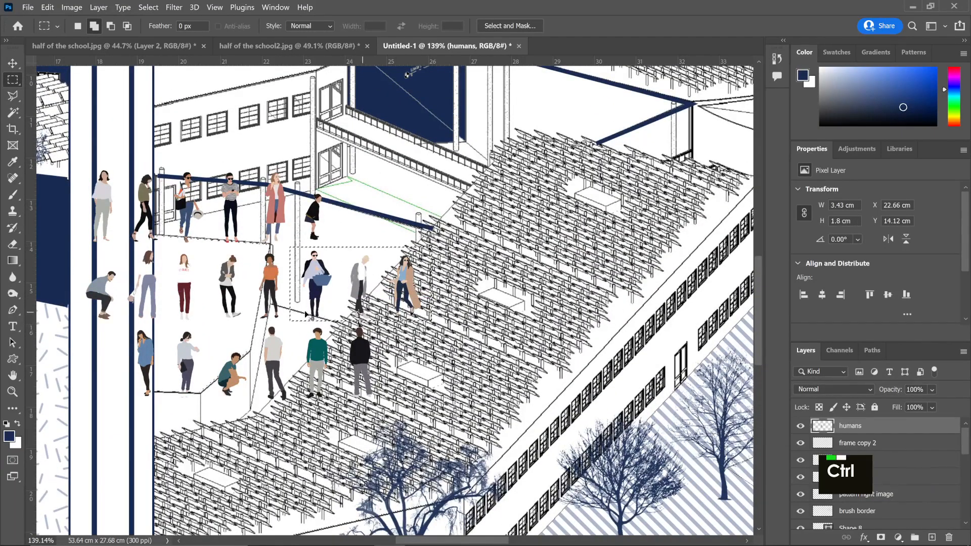
pyautogui.hotkey('ctrl', 't')
pyautogui.moveTo(354, 288); pyautogui.dragTo(384, 258)
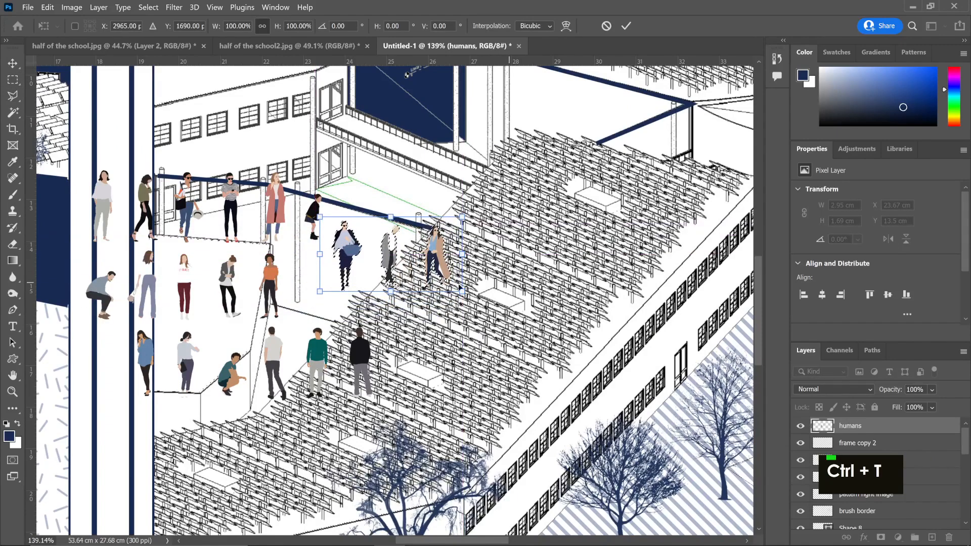
pyautogui.moveTo(462, 291); pyautogui.dragTo(380, 248)
pyautogui.press('Return')
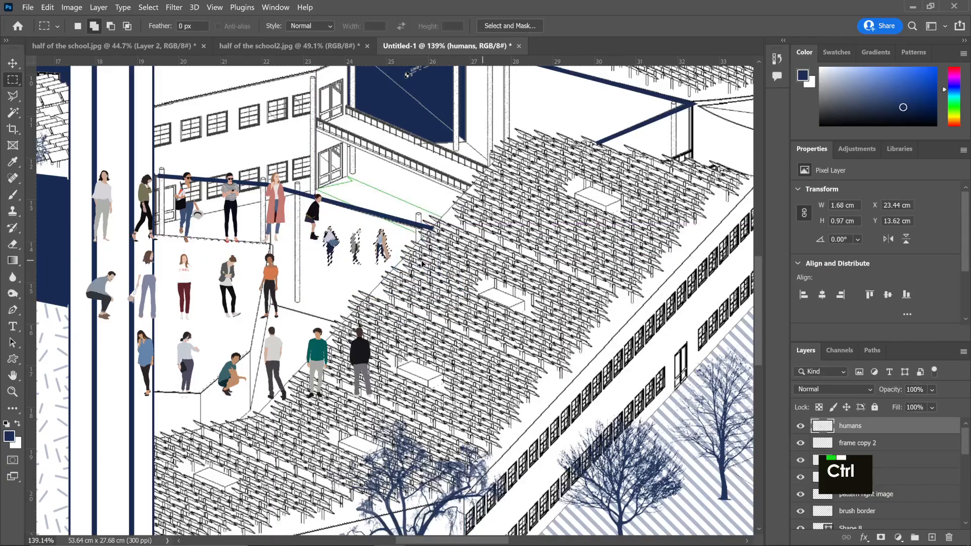
# - Brighten the three courtyard people with Hue/Saturation, Lightness about +16, and clear the selection
pyautogui.hotkey('ctrl', 'u')
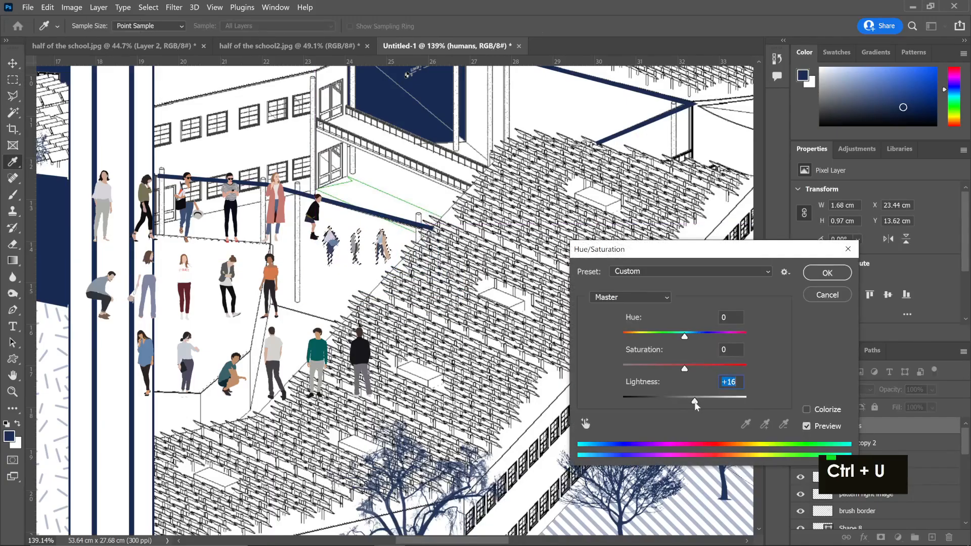
pyautogui.press('Return')
pyautogui.hotkey('ctrl', 'd')
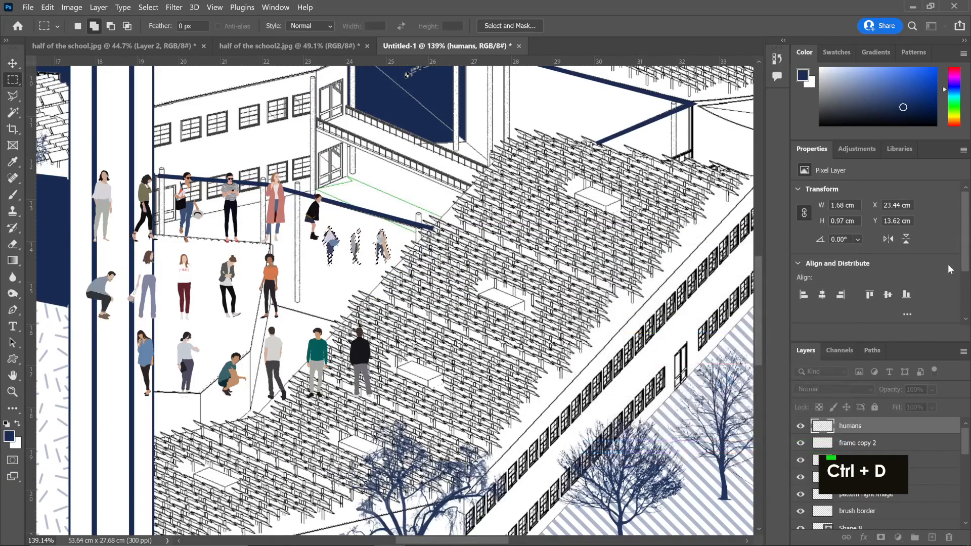
pyautogui.hotkey('ctrl', 'd')
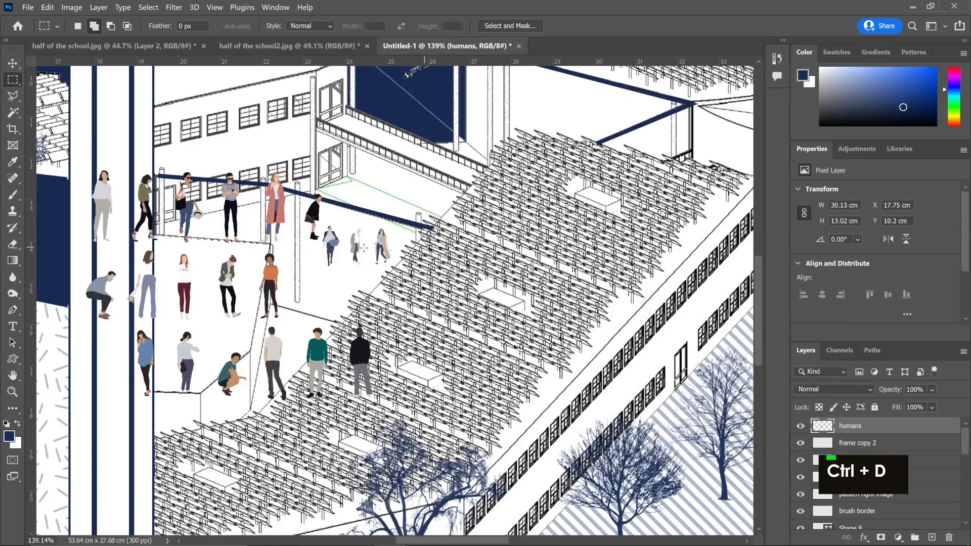
# - Move the child in black below the three courtyard people and shrink the figure to about 0.31 x 0.8 cm
pyautogui.hscroll(-3, 363, 248)
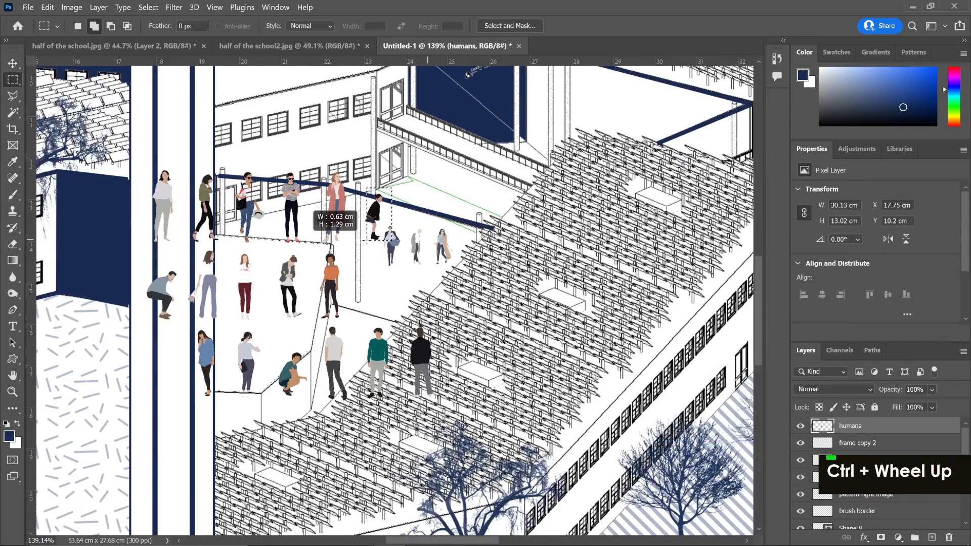
pyautogui.moveTo(366, 240); pyautogui.dragTo(387, 261)
pyautogui.hotkey('ctrl', 't')
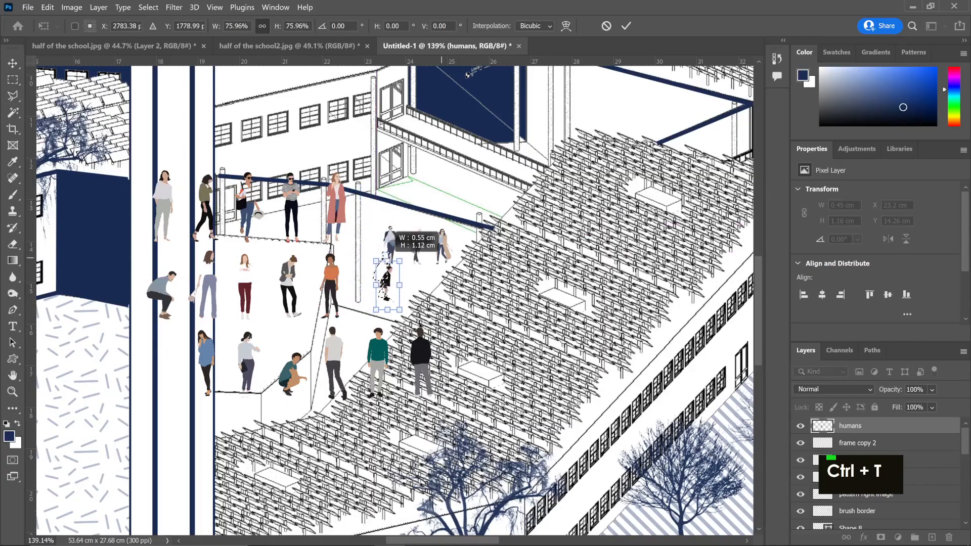
pyautogui.press('Return')
# - Brighten the child in the courtyard with Hue/Saturation, Lightness about +15, and deselect the figure
pyautogui.hotkey('ctrl', 'u')
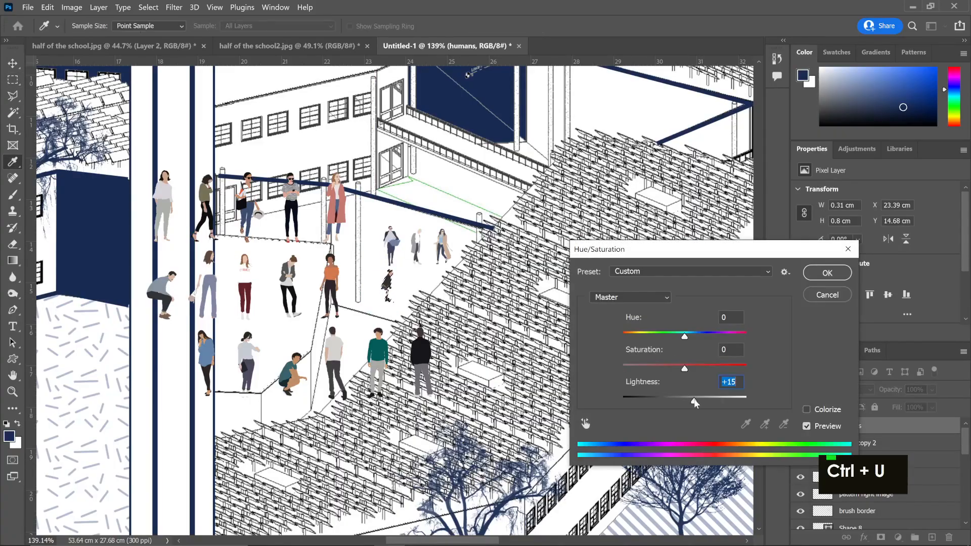
pyautogui.press('Return')
pyautogui.hotkey('ctrl', 'd')
pyautogui.scroll(-3, 350, 288)
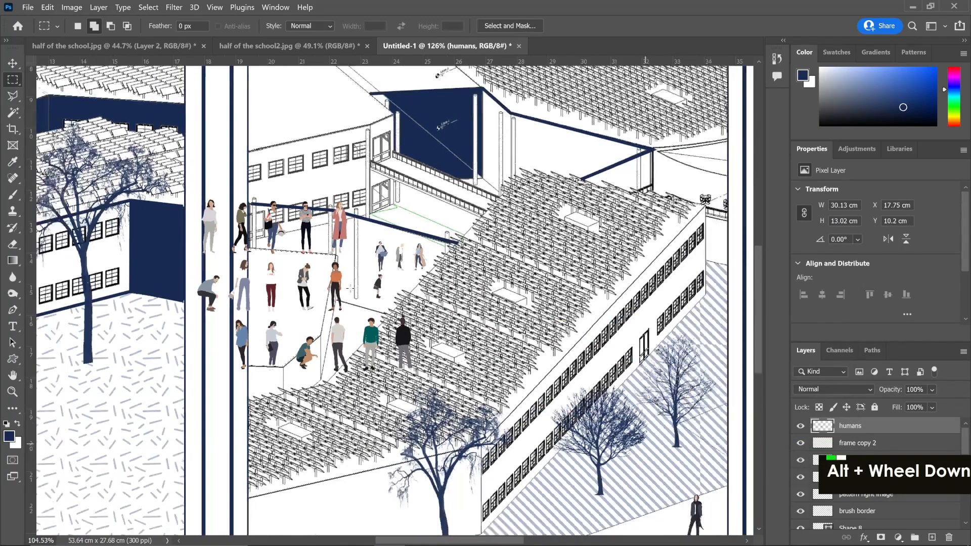
# - Move the woman in the striped shirt beside the courtyard doors in the middle frame and shrink the figure to about 0.25 x 0.89 cm
pyautogui.scroll(-1, 350, 288)
pyautogui.scroll(-1, 344, 298)
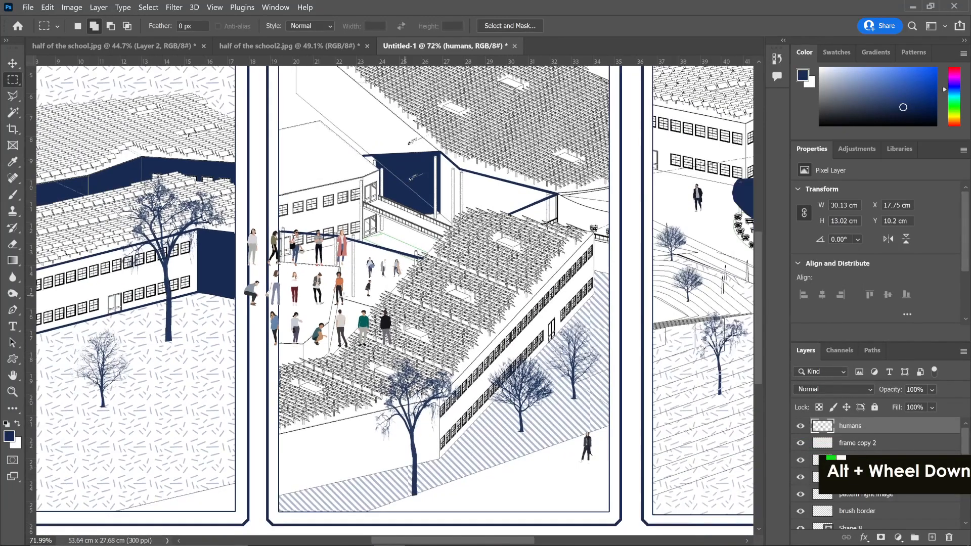
pyautogui.scroll(3, 344, 291)
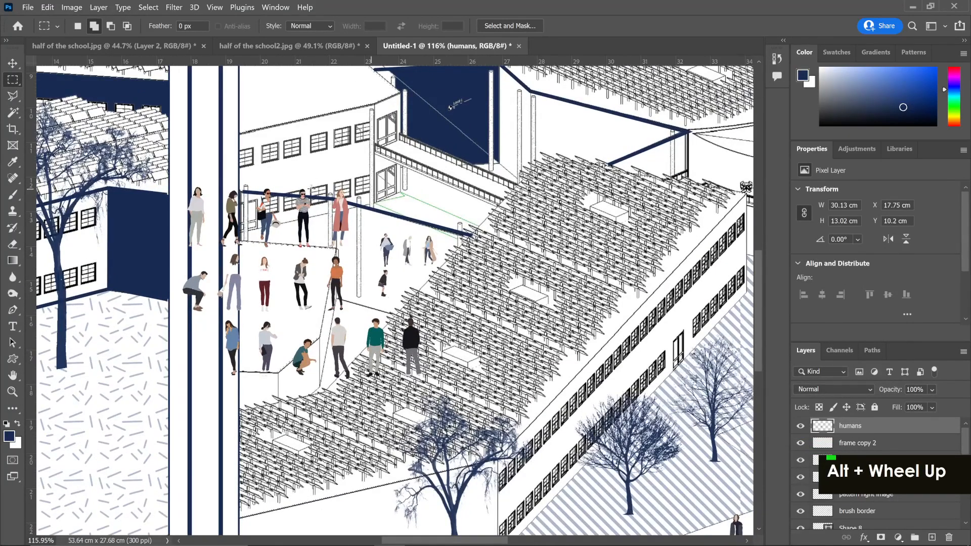
pyautogui.moveTo(295, 237); pyautogui.dragTo(295, 238)
pyautogui.hotkey('ctrl', 't')
pyautogui.moveTo(296, 190); pyautogui.dragTo(381, 202)
pyautogui.press('Return')
pyautogui.keyDown('alt'); pyautogui.scroll(3, 396, 233); pyautogui.keyUp('alt')
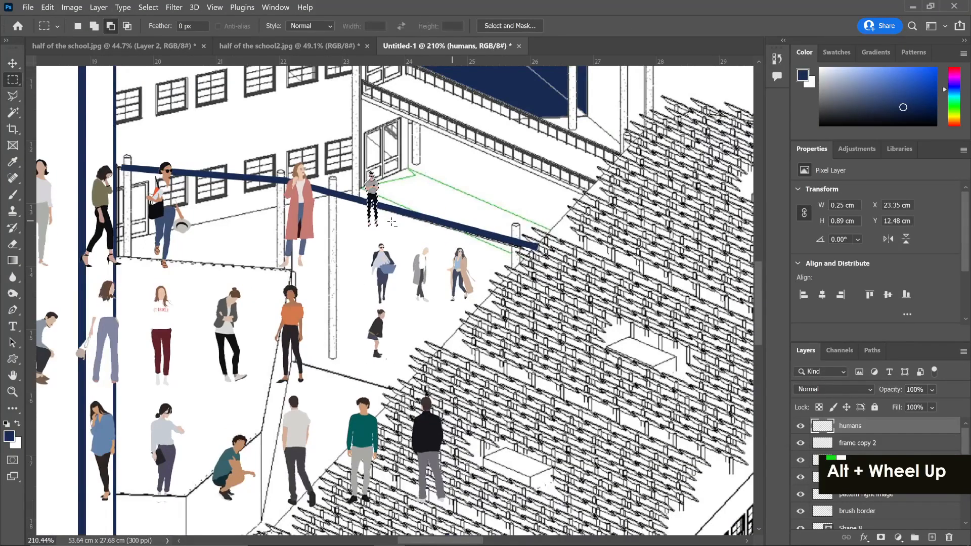
# - Delete the part of the striped-shirt woman that overlaps the navy beam, using a polygonal selection of about 0.9 x 0.32 cm, and deselect
pyautogui.keyDown('alt'); pyautogui.scroll(3, 392, 222); pyautogui.keyUp('alt')
pyautogui.press('l')
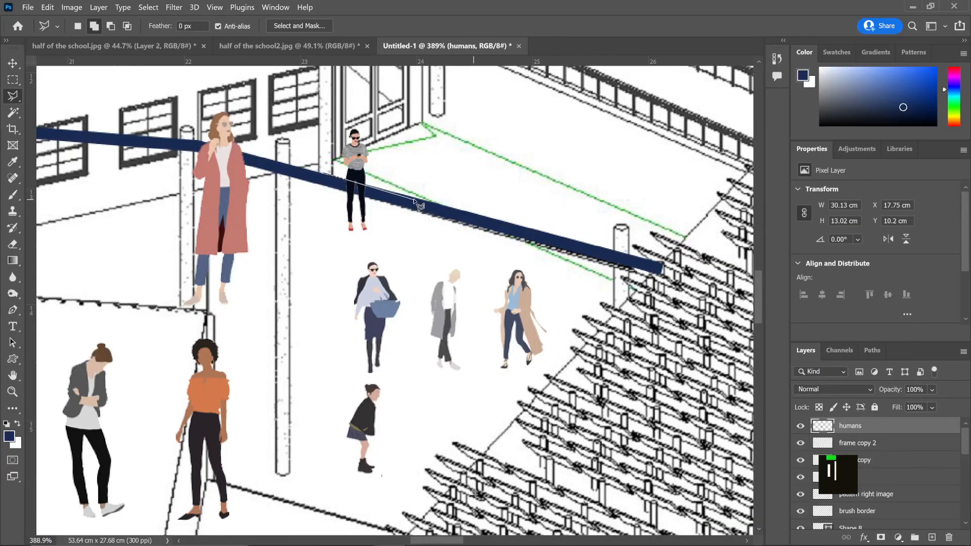
pyautogui.doubleClick(317, 184)
pyautogui.press('Delete')
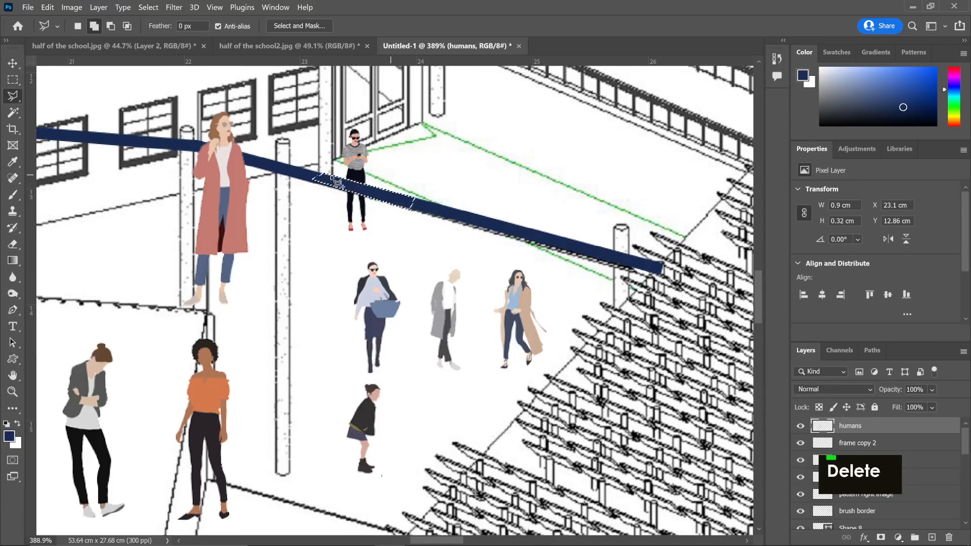
pyautogui.hotkey('ctrl', 'd')
pyautogui.scroll(2, 368, 105)
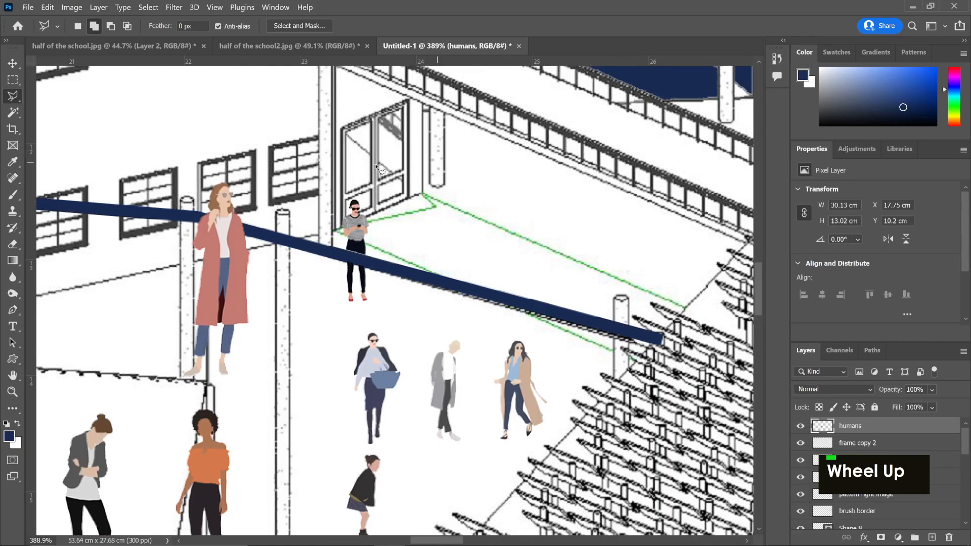
# - Brighten the striped-shirt woman with Hue/Saturation, Lightness about +28, and clear the selection
pyautogui.press('m')
pyautogui.moveTo(376, 187); pyautogui.dragTo(335, 304)
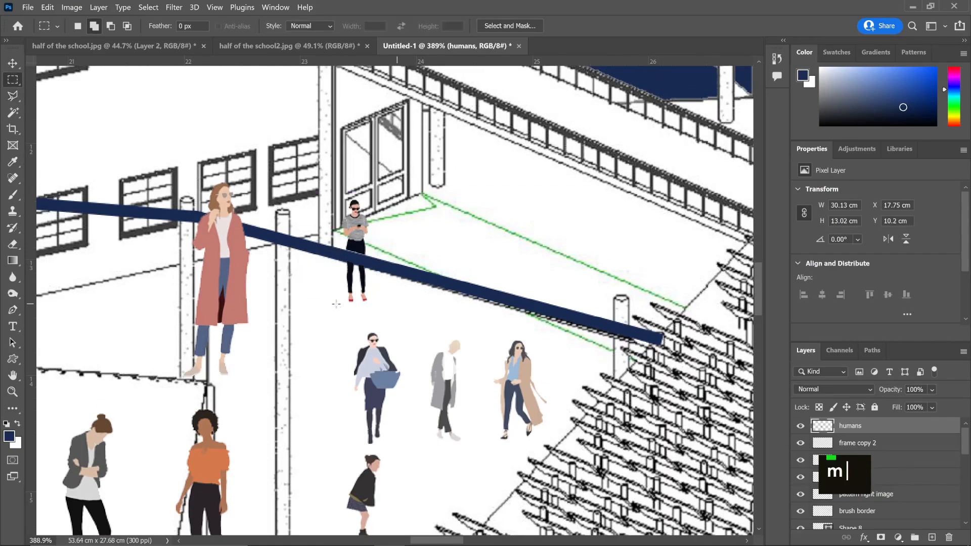
pyautogui.hotkey('ctrl', 'y')
pyautogui.hotkey('ctrl', 'u')
pyautogui.moveTo(684, 397); pyautogui.dragTo(706, 402)
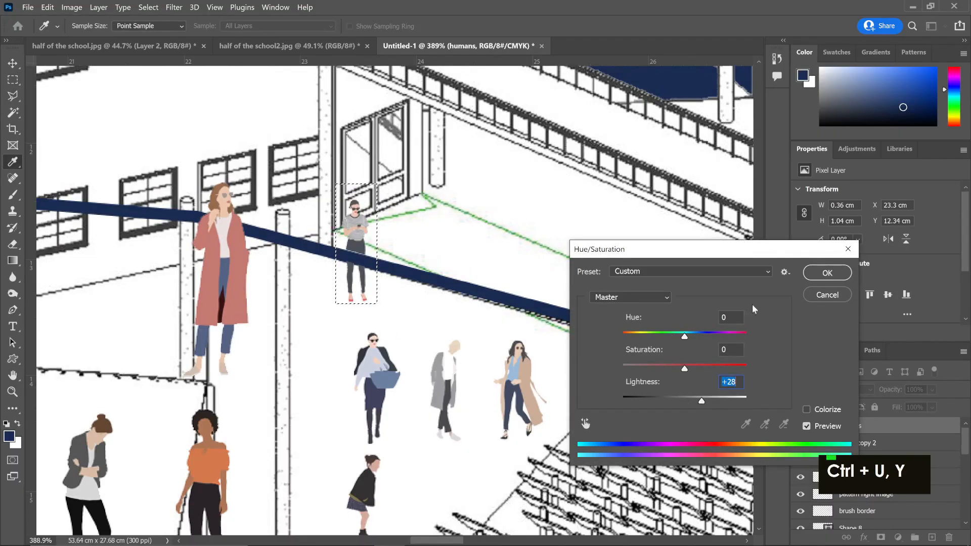
pyautogui.click(825, 273)
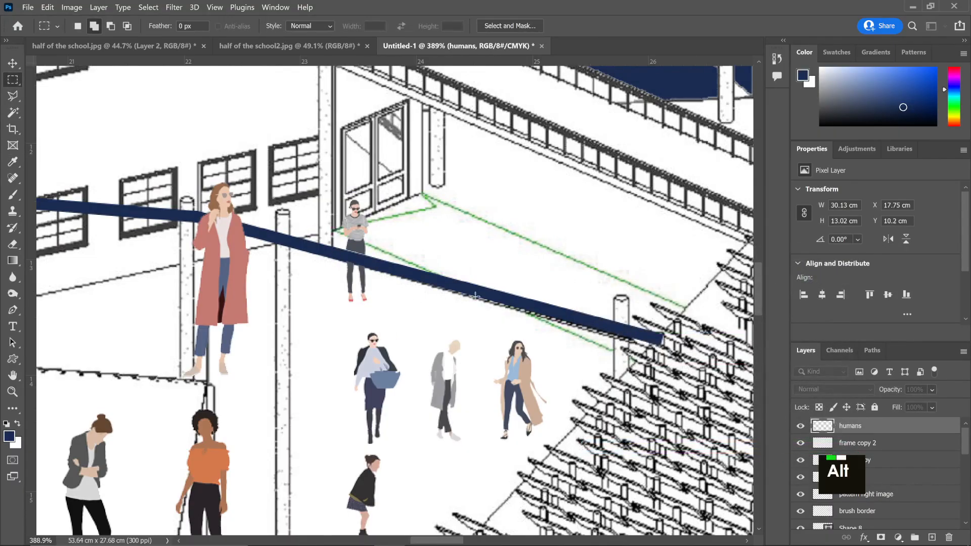
# - Move the crouching person in the teal shirt below the building in the first frame, scale the figure to about 88%, and deselect
pyautogui.keyDown('alt'); pyautogui.scroll(-3, 449, 291); pyautogui.keyUp('alt')
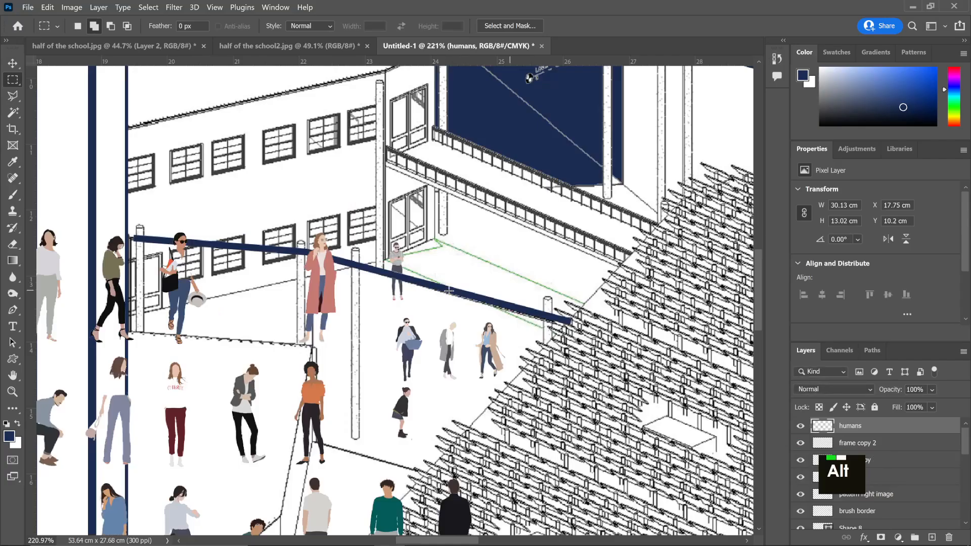
pyautogui.keyDown('alt'); pyautogui.scroll(-2, 449, 291); pyautogui.keyUp('alt')
pyautogui.keyDown('alt'); pyautogui.scroll(-2, 439, 297); pyautogui.keyUp('alt')
pyautogui.scroll(-1, 438, 297)
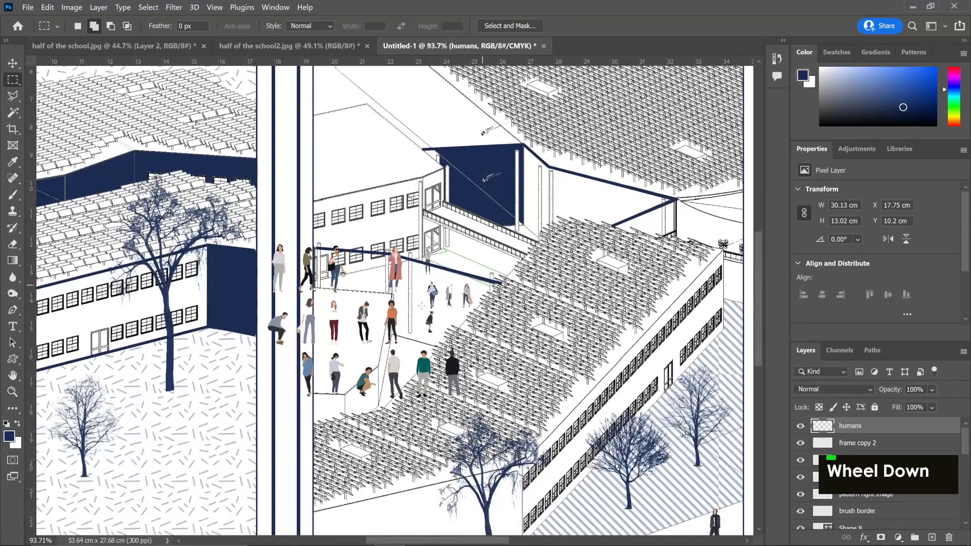
pyautogui.keyDown('alt'); pyautogui.scroll(-2, 439, 297); pyautogui.keyUp('alt')
pyautogui.keyDown('ctrl'); pyautogui.scroll(3, 421, 305); pyautogui.keyUp('ctrl')
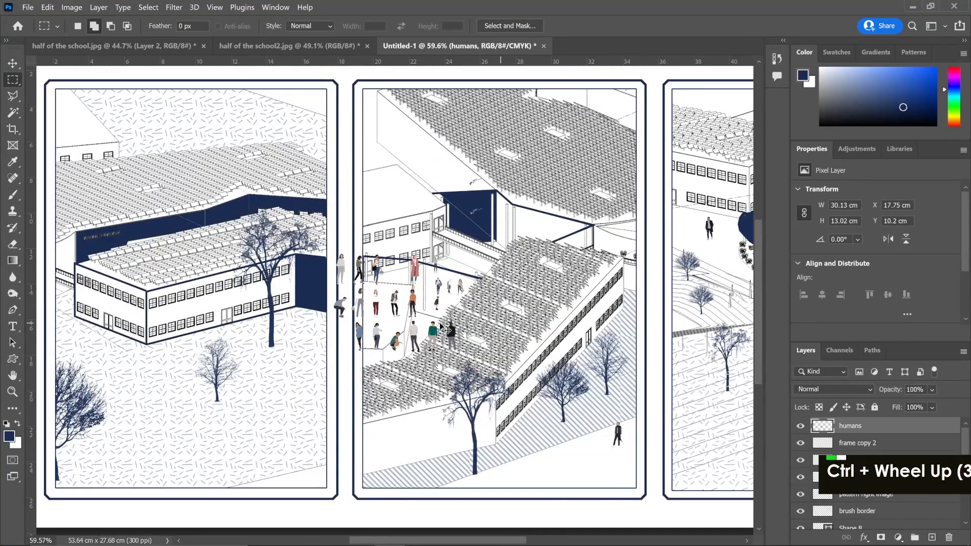
pyautogui.keyDown('alt'); pyautogui.scroll(2, 421, 306); pyautogui.keyUp('alt')
pyautogui.moveTo(399, 357); pyautogui.dragTo(80, 363)
pyautogui.hotkey('ctrl', 't')
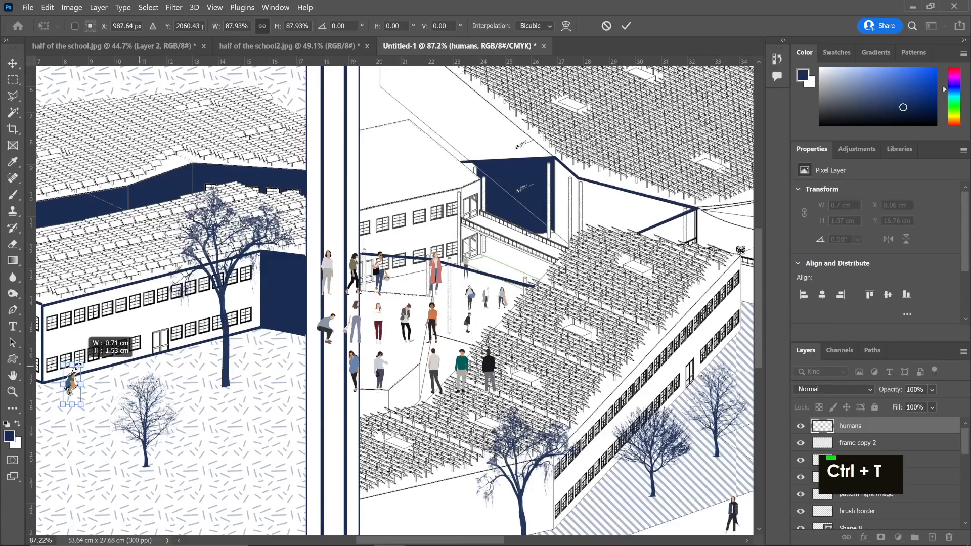
pyautogui.press('Return')
pyautogui.hotkey('ctrl', 'd')
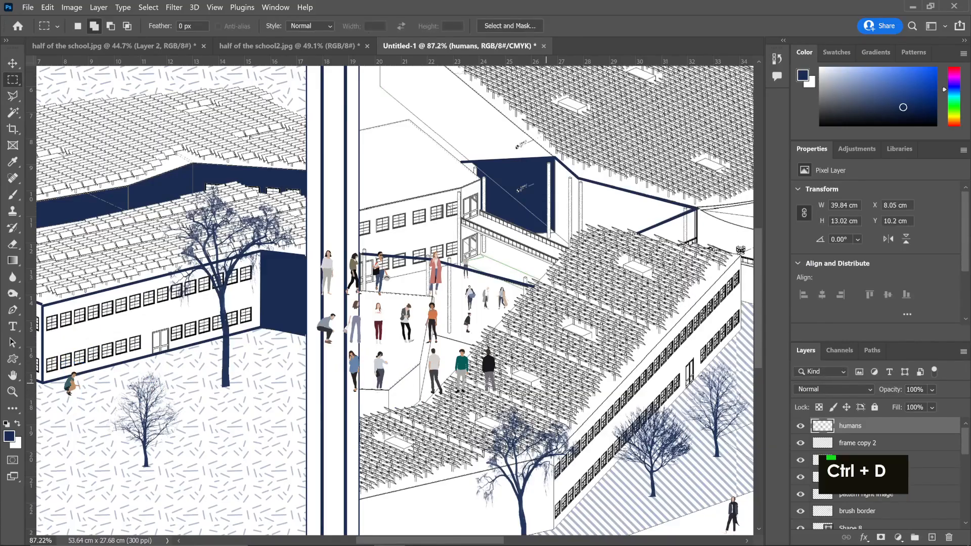
# - Move the five remaining people of the third row into the third frame below the round terrace, shrink the group, and deselect
pyautogui.scroll(-3, 455, 339)
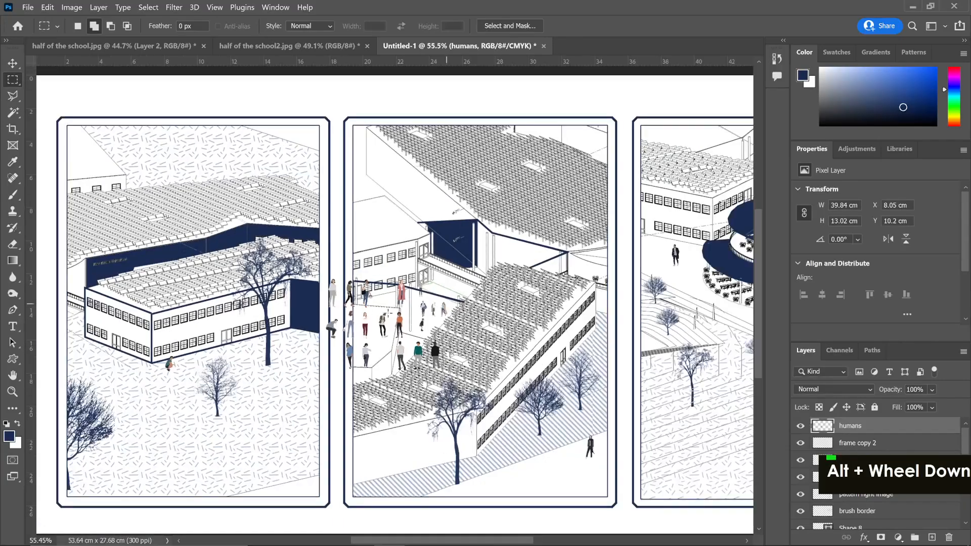
pyautogui.scroll(2, 456, 339)
pyautogui.moveTo(457, 358); pyautogui.dragTo(273, 420)
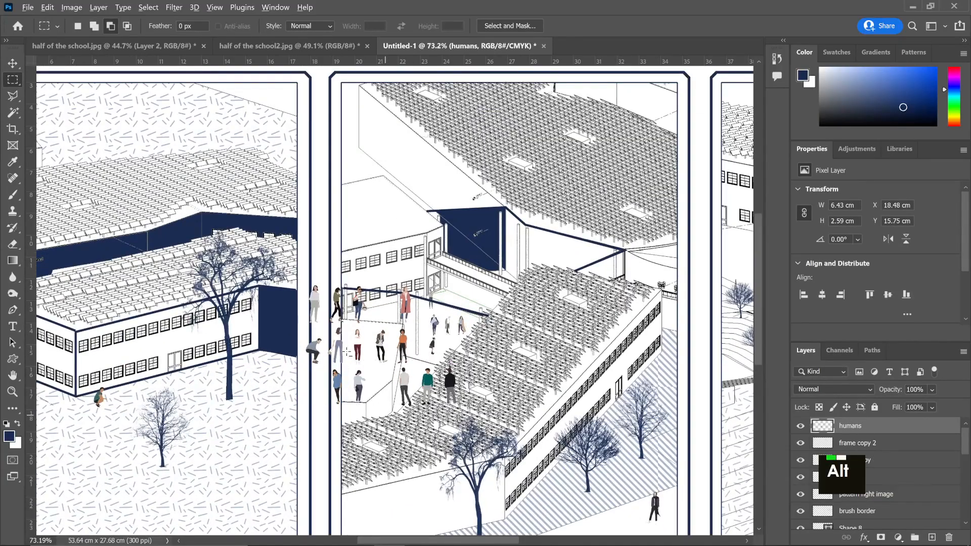
pyautogui.keyDown('alt'); pyautogui.click(326, 366); pyautogui.keyUp('alt')
pyautogui.hotkey('ctrl', 't')
pyautogui.moveTo(388, 387); pyautogui.dragTo(540, 414)
pyautogui.hscroll(10, 540, 414)
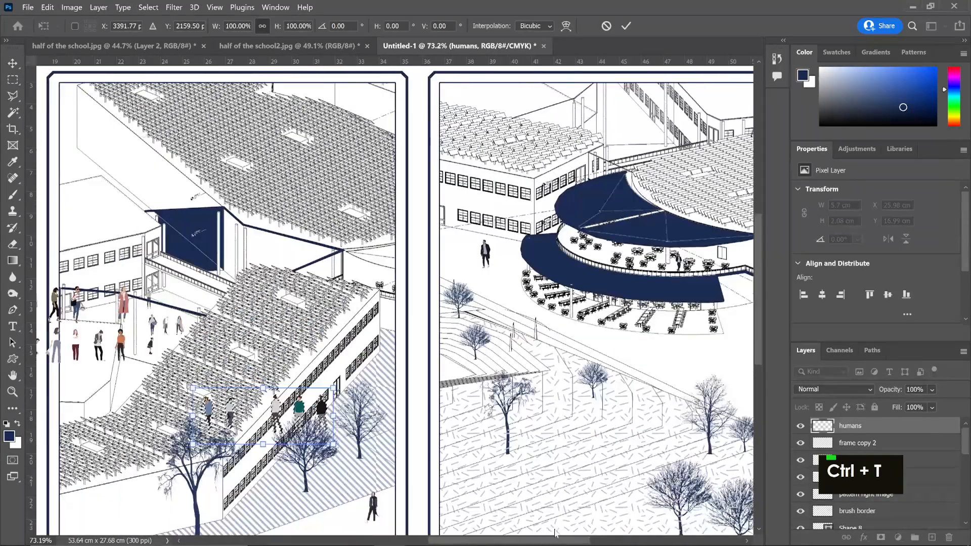
pyautogui.moveTo(178, 411); pyautogui.dragTo(607, 351)
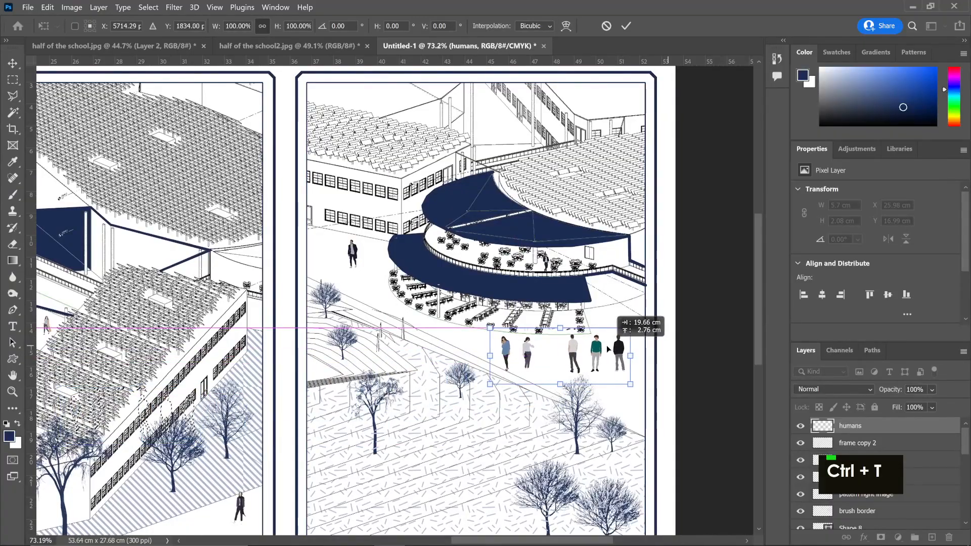
pyautogui.moveTo(489, 329); pyautogui.dragTo(532, 344)
pyautogui.press('Return')
pyautogui.hotkey('ctrl', 'd')
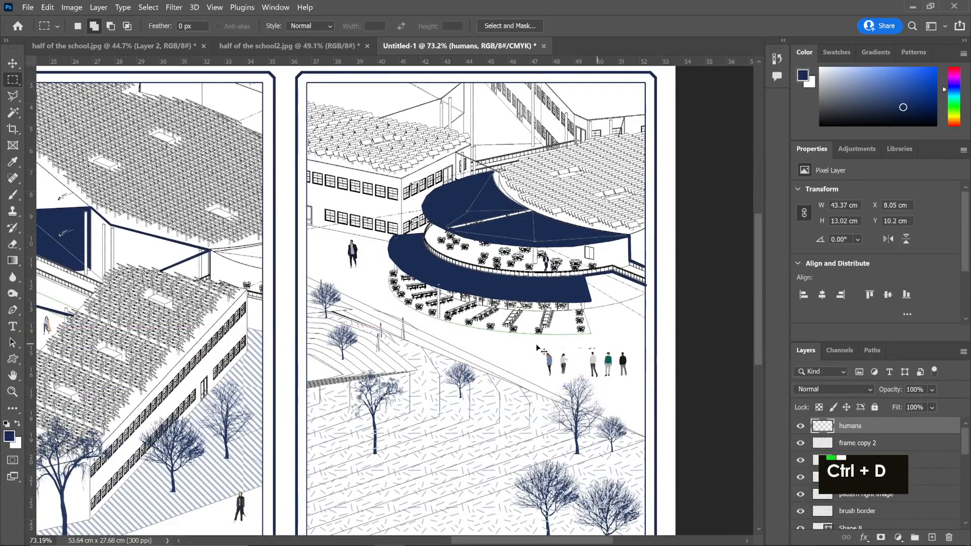
# - Delete the stray specks above the five people with a selection of about 1.96 x 0.47 cm, and deselect
pyautogui.scroll(-4, 532, 344)
pyautogui.scroll(7, 568, 331)
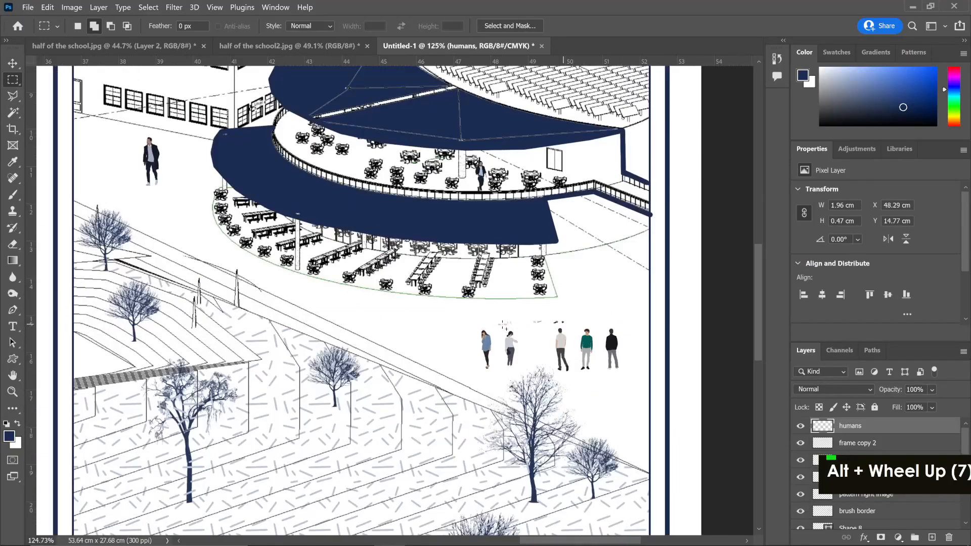
pyautogui.hotkey('ctrl', 'd')
# - Move the nine remaining people of the first two rows to the lower corner of the middle frame, beside the man in black
pyautogui.scroll(-4, 408, 387)
pyautogui.hscroll(-1, 408, 386)
pyautogui.scroll(4, 379, 339)
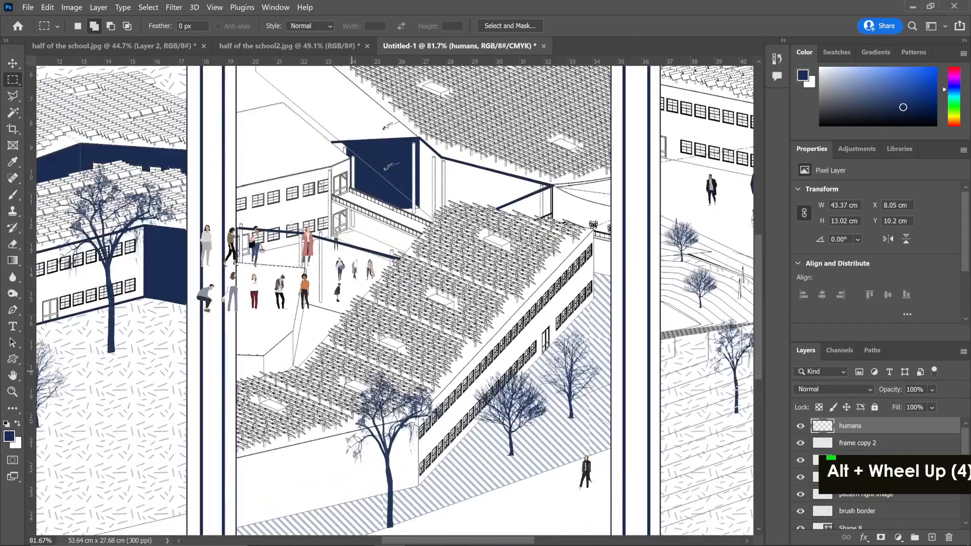
pyautogui.moveTo(316, 215); pyautogui.dragTo(185, 329)
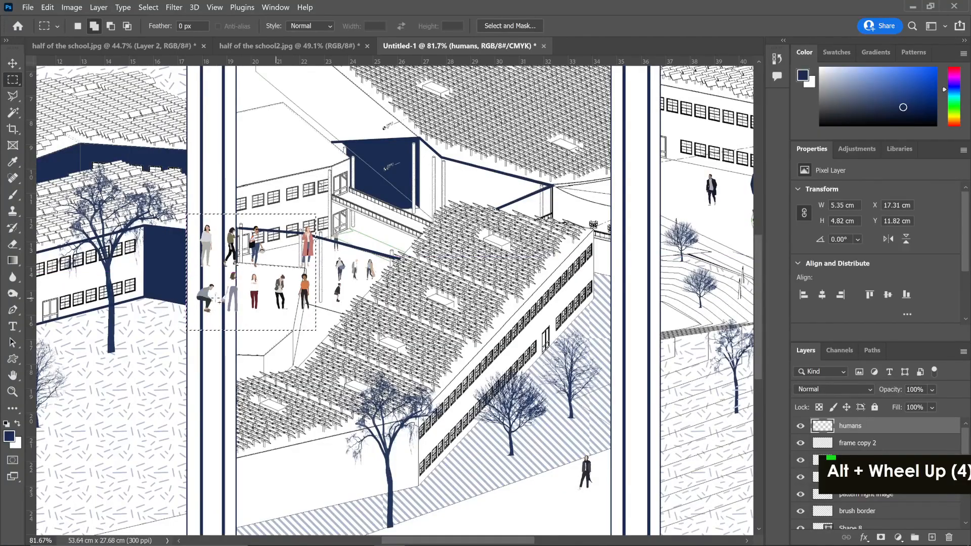
pyautogui.hotkey('ctrl', 't')
pyautogui.scroll(-1, 481, 396)
pyautogui.moveTo(268, 255); pyautogui.dragTo(496, 405)
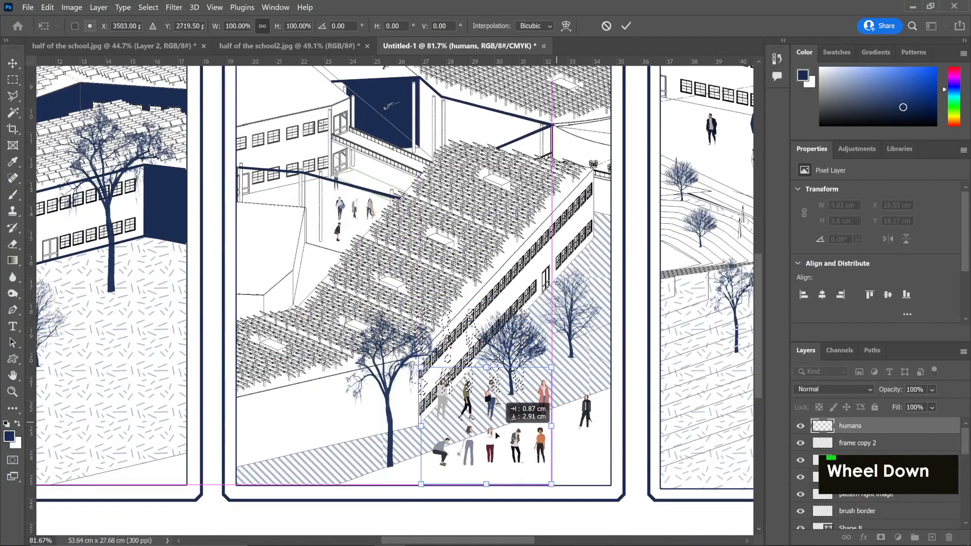
pyautogui.press('Return')
pyautogui.hotkey('ctrl', 'd')
# - Move the seven people other than the pink-coat and orange-top women beside the third frame's terrace, shrink the group, and deselect
pyautogui.moveTo(508, 364); pyautogui.dragTo(412, 419)
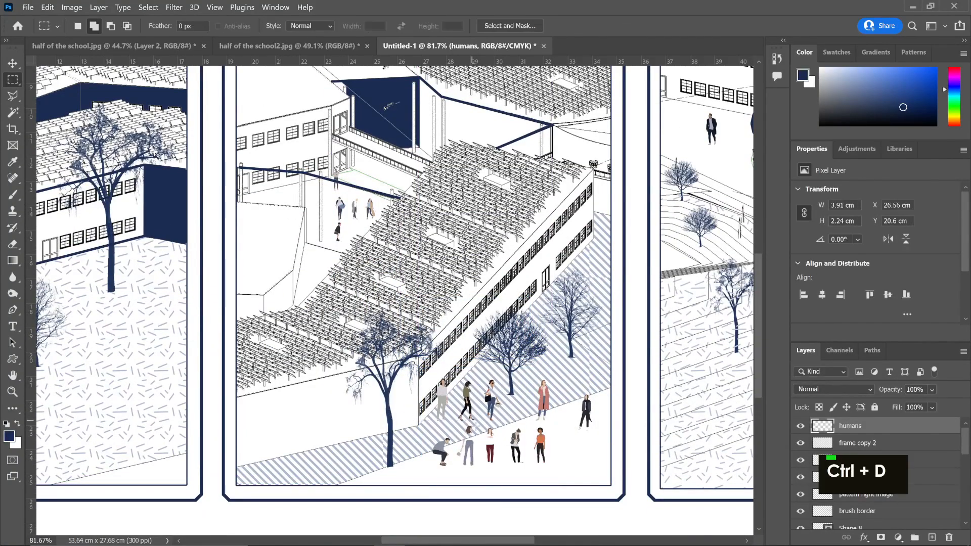
pyautogui.moveTo(529, 412); pyautogui.dragTo(405, 470)
pyautogui.hotkey('ctrl', 't')
pyautogui.scroll(-3, 475, 421)
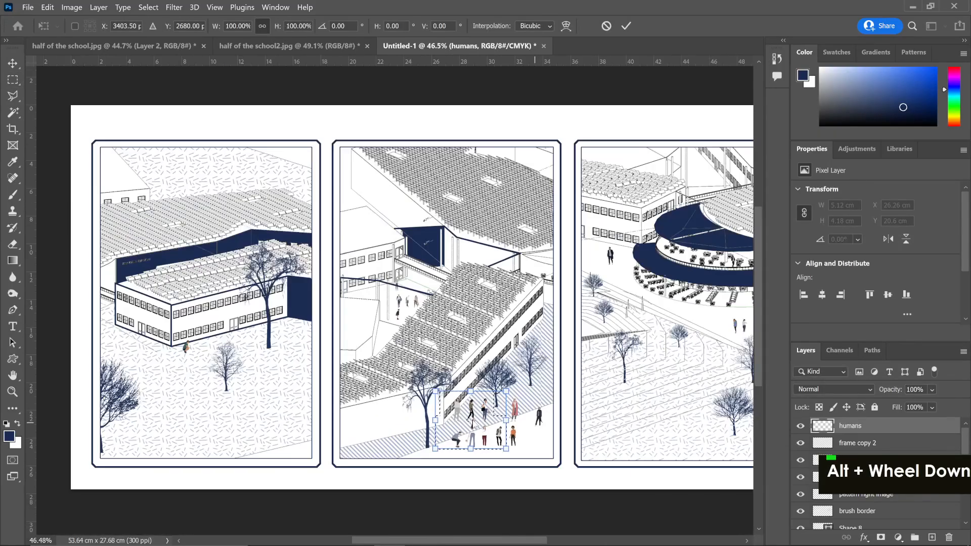
pyautogui.moveTo(482, 412); pyautogui.dragTo(557, 340)
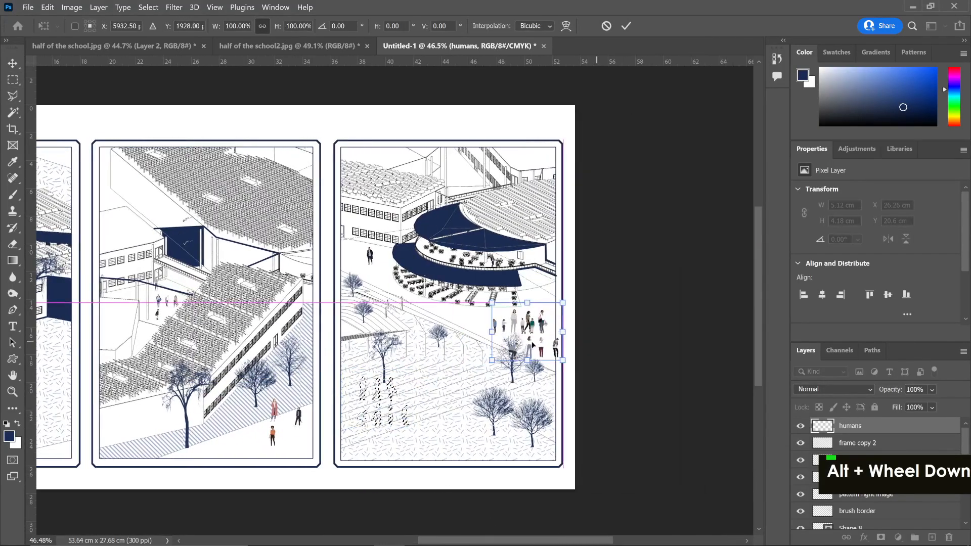
pyautogui.scroll(6, 534, 349)
pyautogui.moveTo(513, 210); pyautogui.dragTo(514, 265)
pyautogui.moveTo(531, 326); pyautogui.dragTo(539, 195)
pyautogui.moveTo(521, 134); pyautogui.dragTo(521, 162)
pyautogui.press('Return')
pyautogui.hotkey('ctrl', 'd')
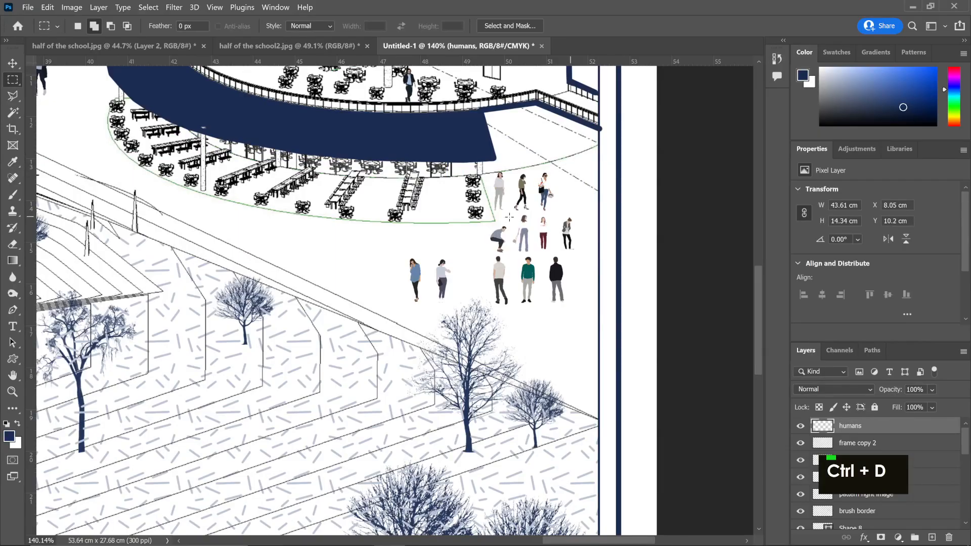
pyautogui.hotkey('ctrl', 't')
pyautogui.moveTo(498, 236); pyautogui.dragTo(327, 261)
pyautogui.press('Delete')
pyautogui.keyDown('alt'); pyautogui.scroll(-6, 327, 261); pyautogui.keyUp('alt')
pyautogui.keyDown('ctrl'); pyautogui.scroll(3, 408, 305); pyautogui.keyUp('ctrl')
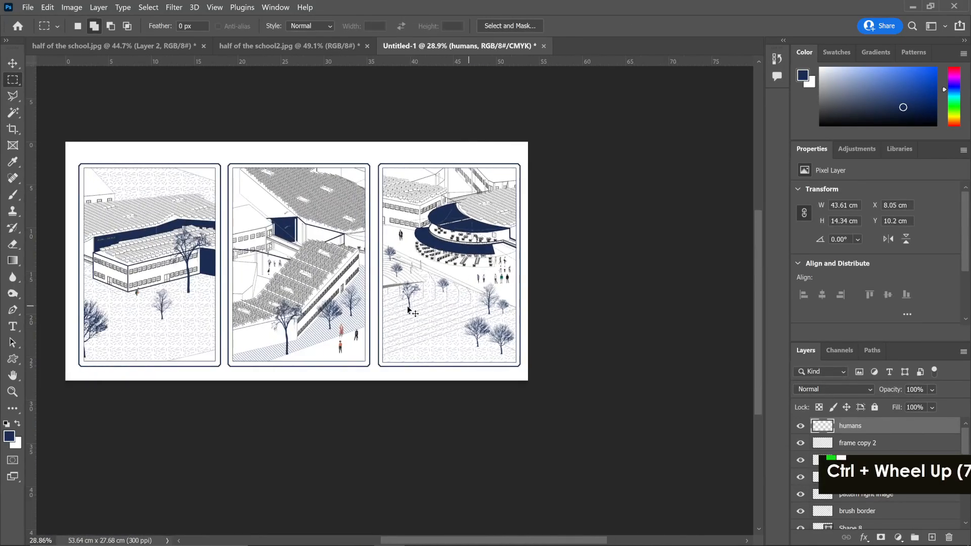
pyautogui.keyDown('alt'); pyautogui.scroll(3, 439, 331); pyautogui.keyUp('alt')
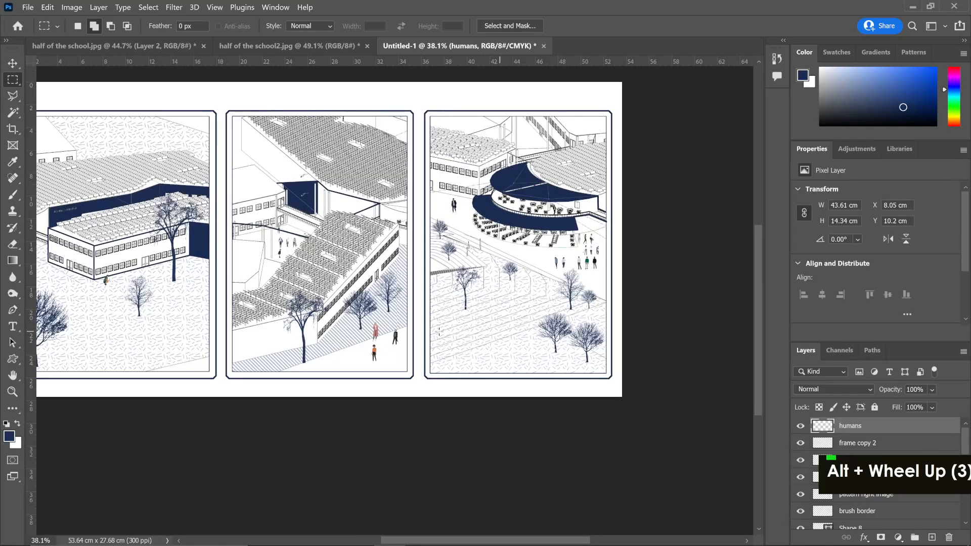
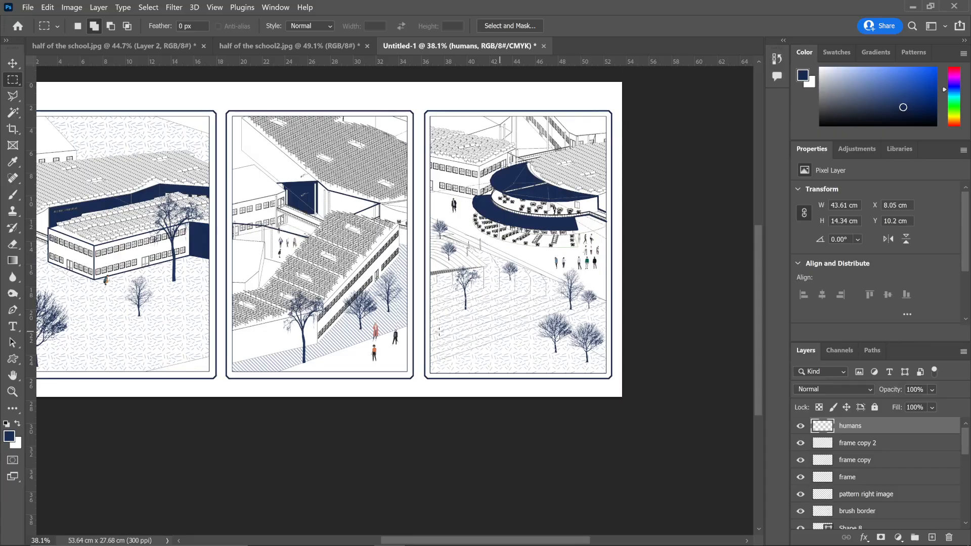
# - Switch to the browser and search Google Images for "speech bubble"
pyautogui.hotkey('alt', 'Tab')
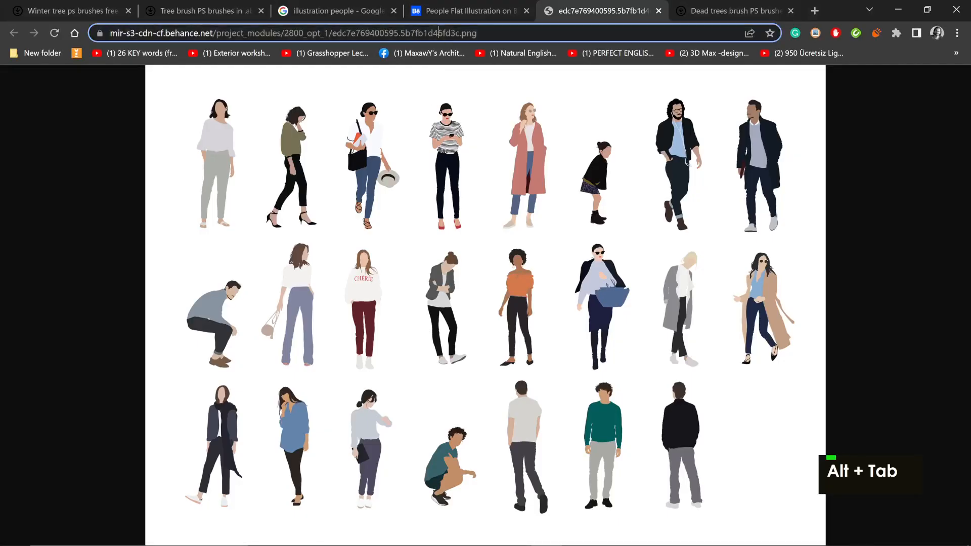
pyautogui.click(438, 33)
pyautogui.write('g')
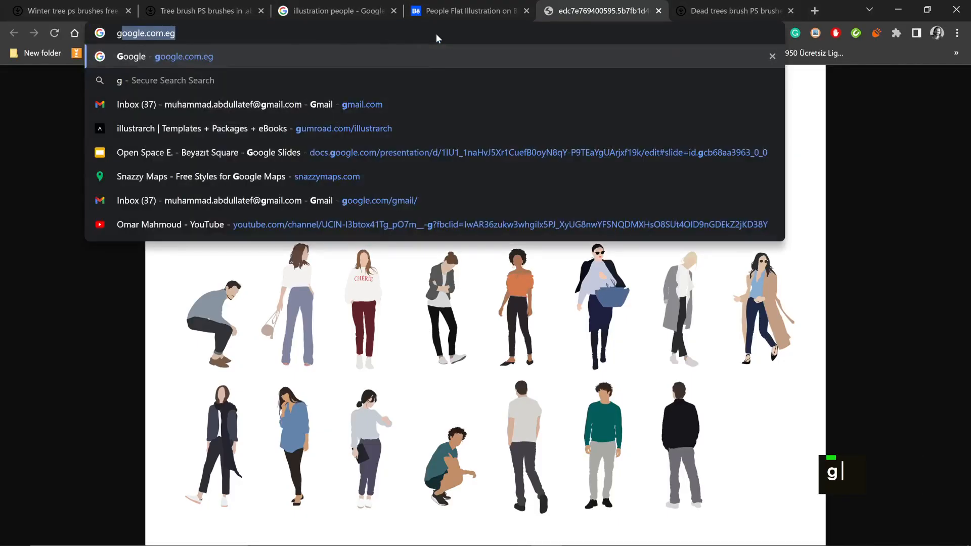
pyautogui.press('Return')
pyautogui.write('speech bubble')
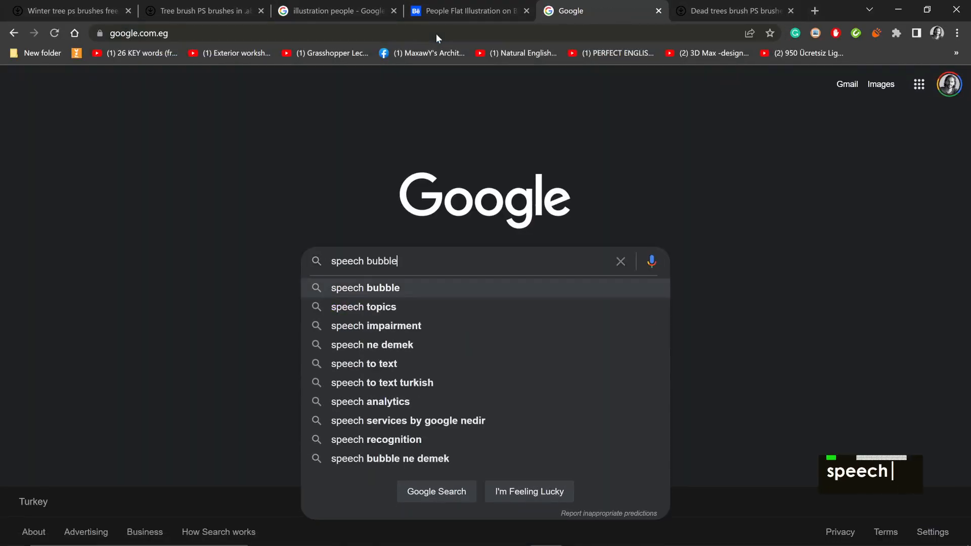
pyautogui.press('Return')
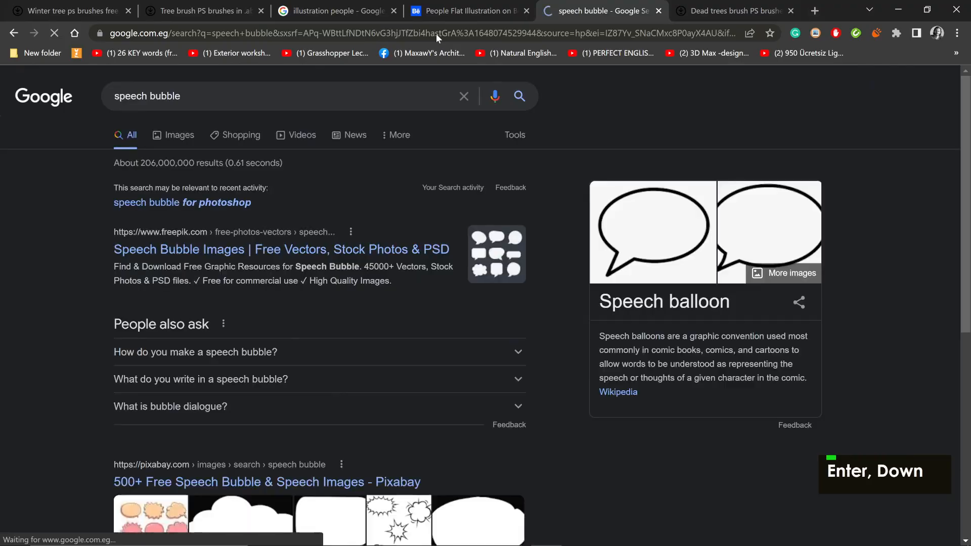
pyautogui.click(185, 136)
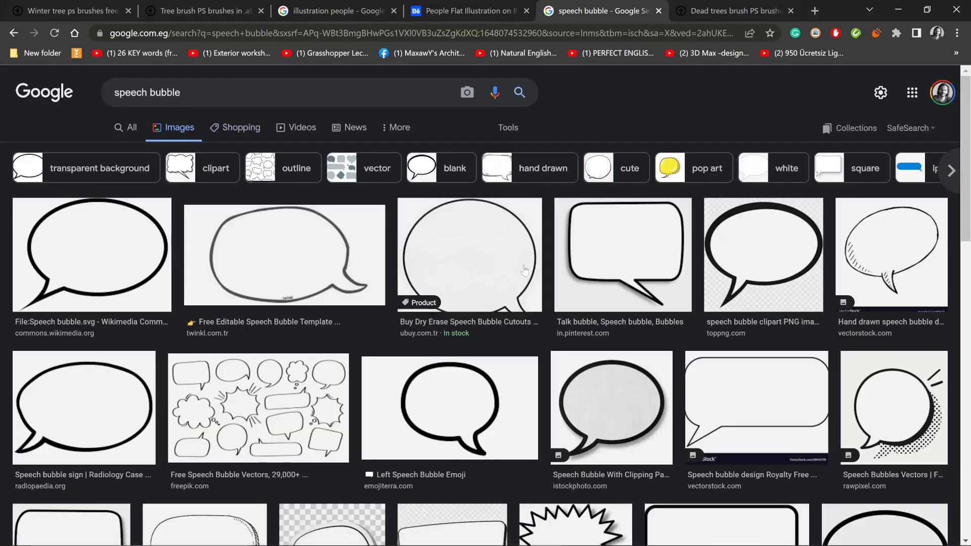
# - Look through the "speech bubble" image results for a suitable bubble shape
pyautogui.scroll(-5, 524, 271)
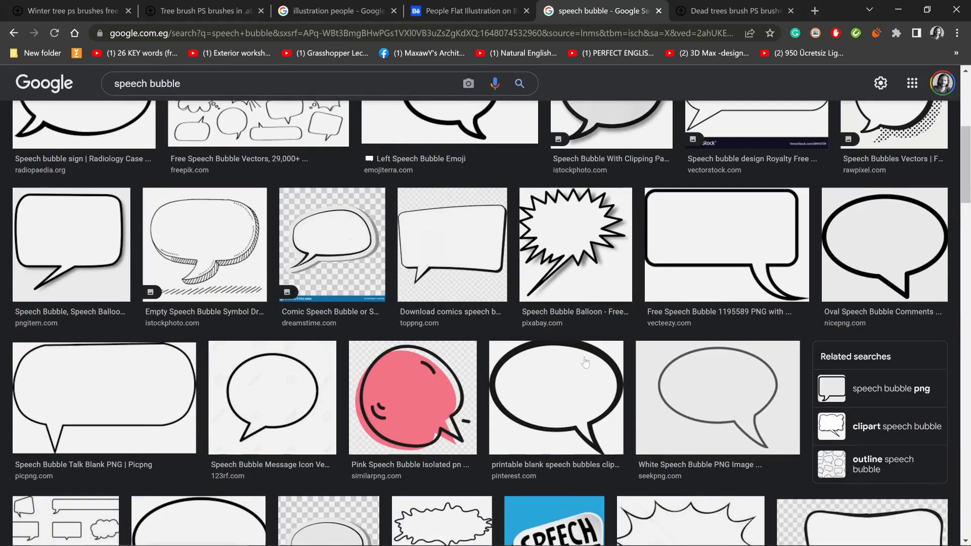
pyautogui.scroll(-5, 585, 362)
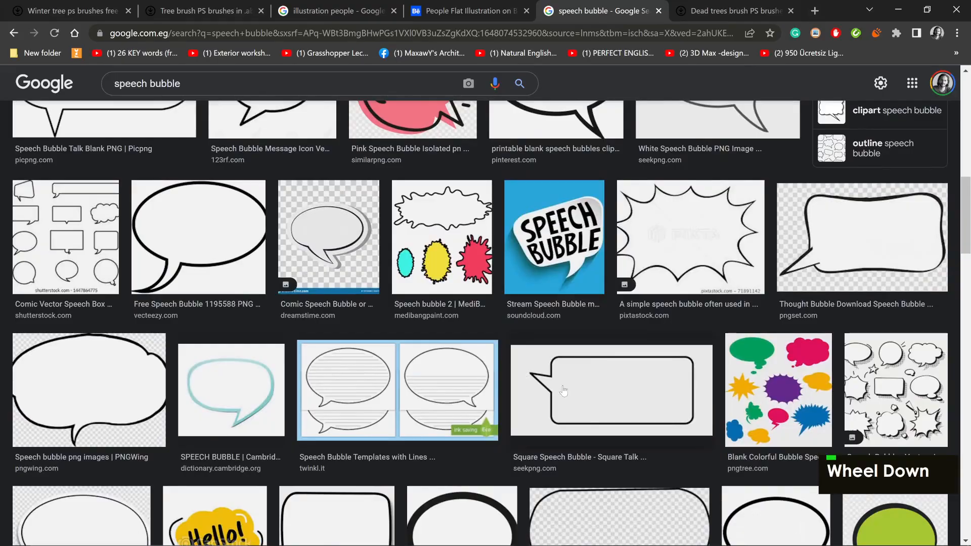
pyautogui.scroll(-2, 564, 391)
pyautogui.scroll(-6, 555, 391)
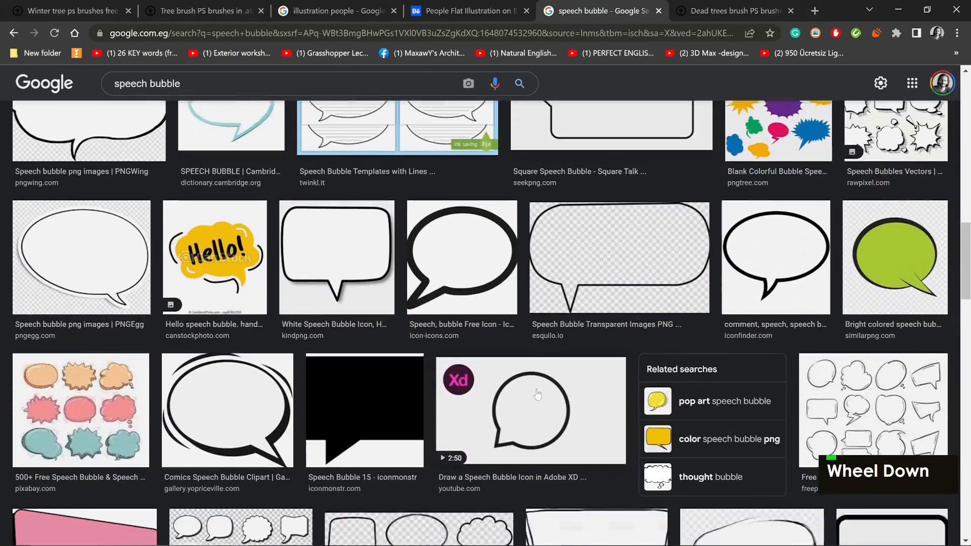
pyautogui.scroll(-5, 537, 395)
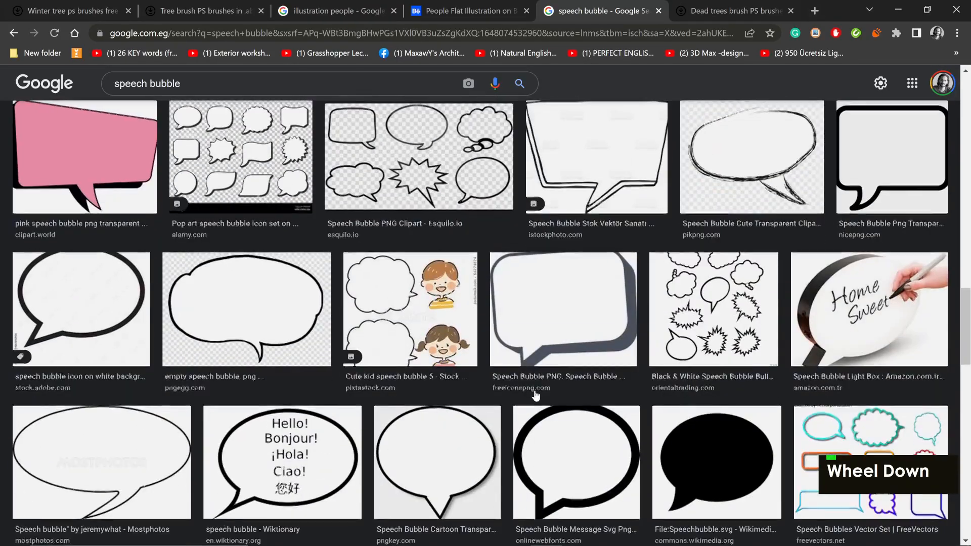
pyautogui.scroll(9, 391, 343)
pyautogui.scroll(14, 390, 343)
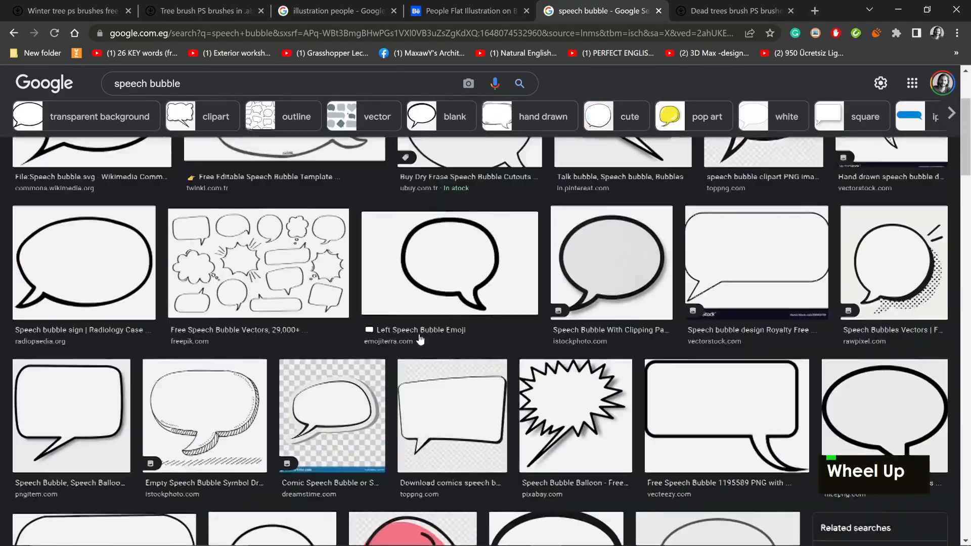
# - Search Google Images for "speech bubble geometric" and look through the results for bubble shapes
pyautogui.click(217, 92)
pyautogui.write('geometr')
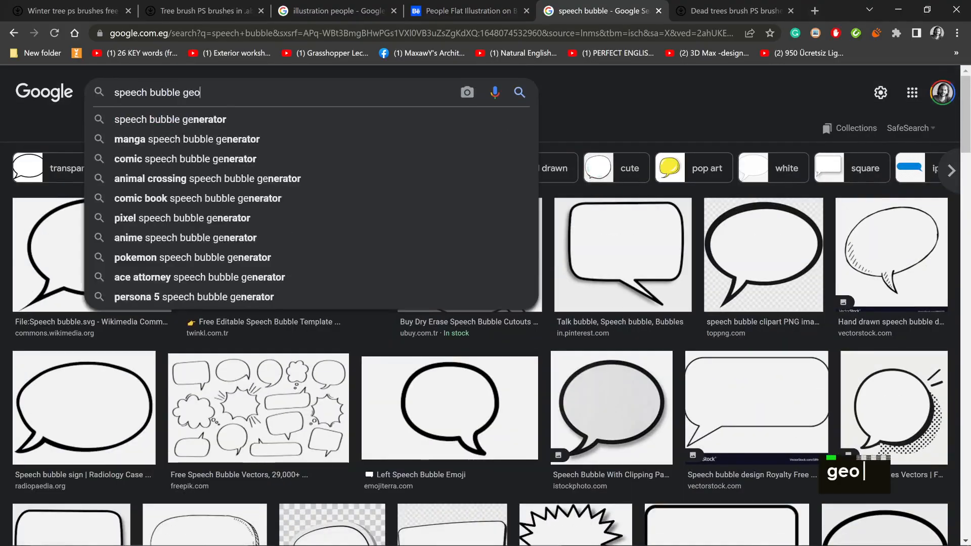
pyautogui.write('ic')
pyautogui.press('Return')
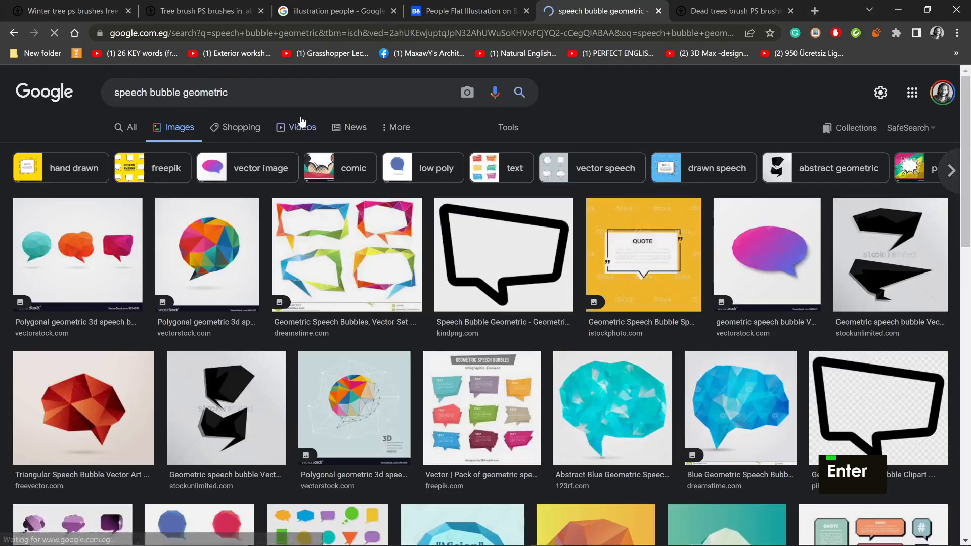
pyautogui.scroll(-10, 430, 268)
pyautogui.scroll(10, 422, 266)
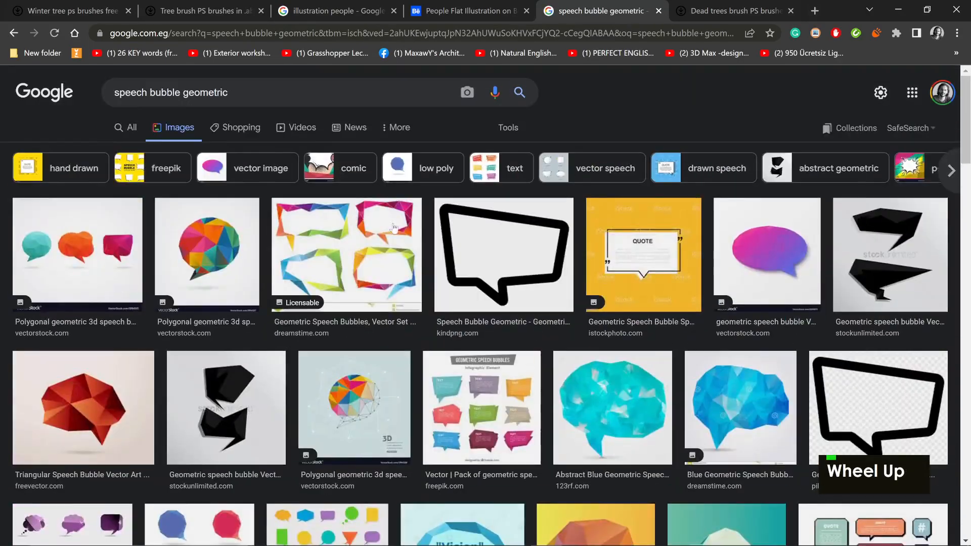
pyautogui.scroll(-13, 332, 200)
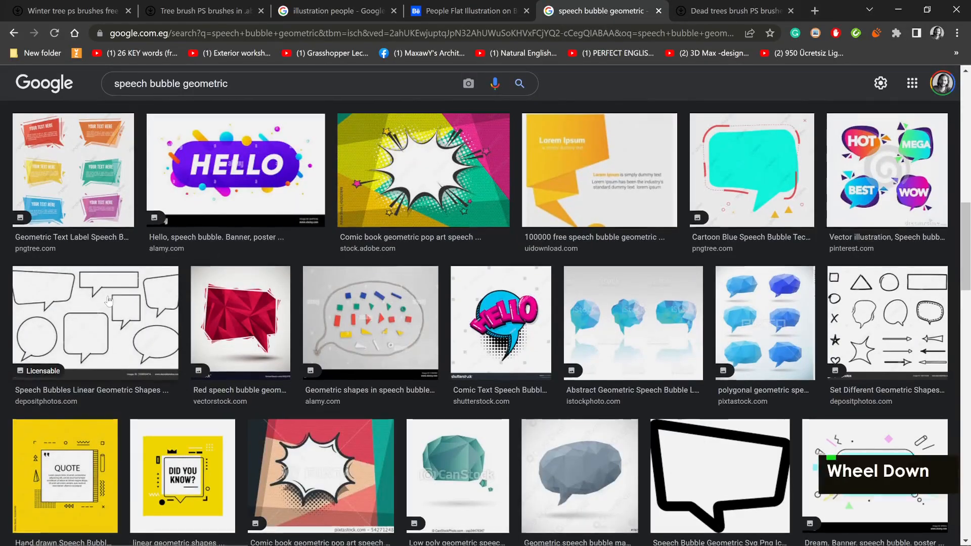
pyautogui.scroll(-8, 110, 298)
pyautogui.scroll(-5, 108, 300)
pyautogui.scroll(6, 108, 300)
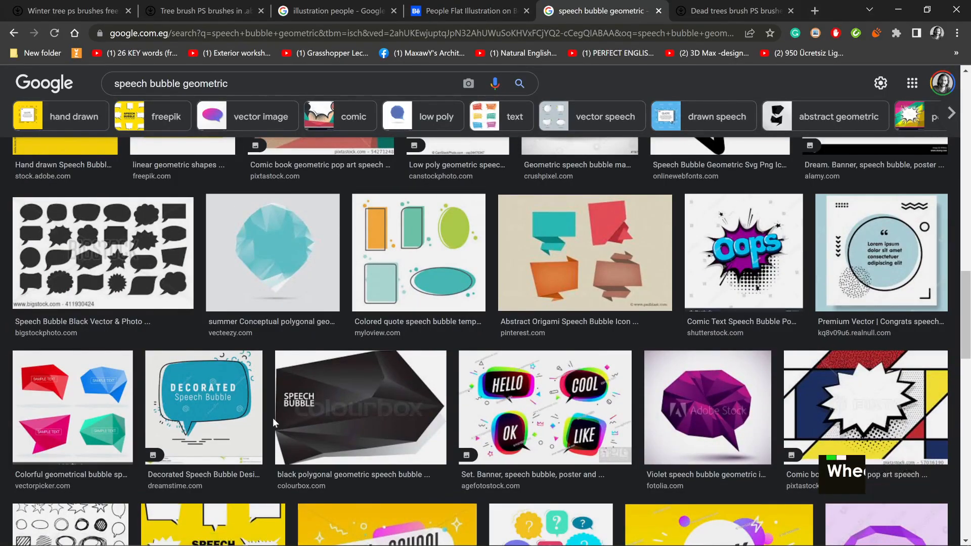
# - Switch back to Photoshop and add a layer named "speech bubble" above the humans layer
pyautogui.hotkey('alt', 'Tab')
pyautogui.scroll(2, 511, 329)
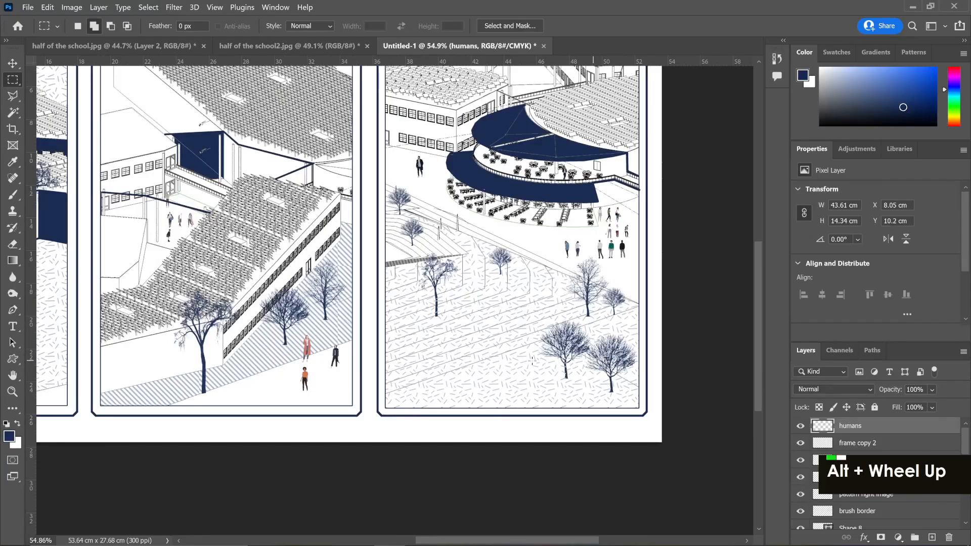
pyautogui.scroll(1, 532, 360)
pyautogui.click(932, 537)
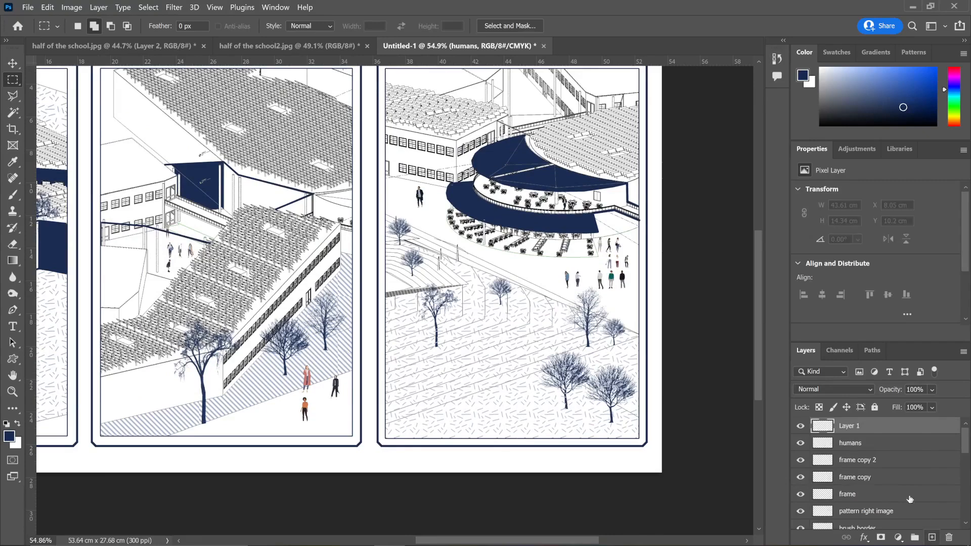
pyautogui.doubleClick(849, 428)
pyautogui.write('spe')
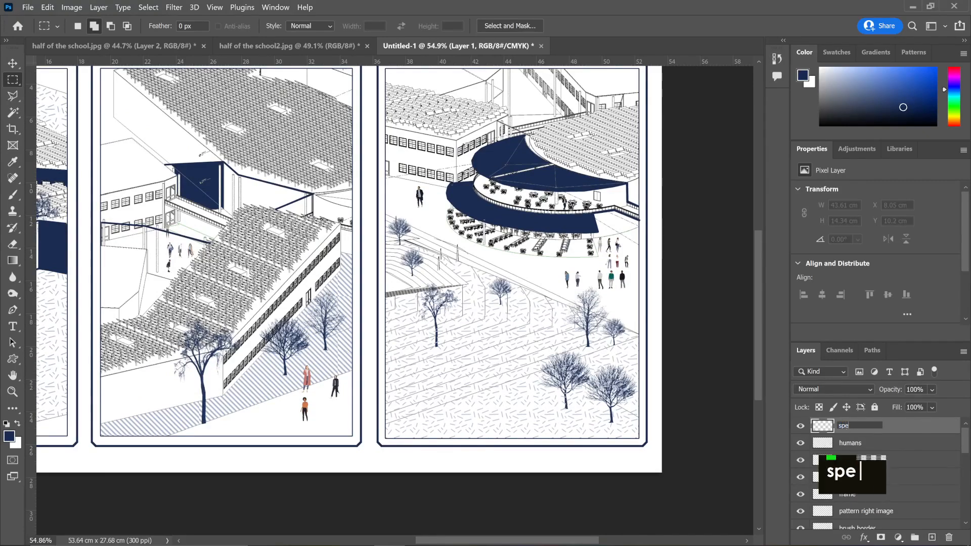
pyautogui.write('ech bubble')
pyautogui.press('Return')
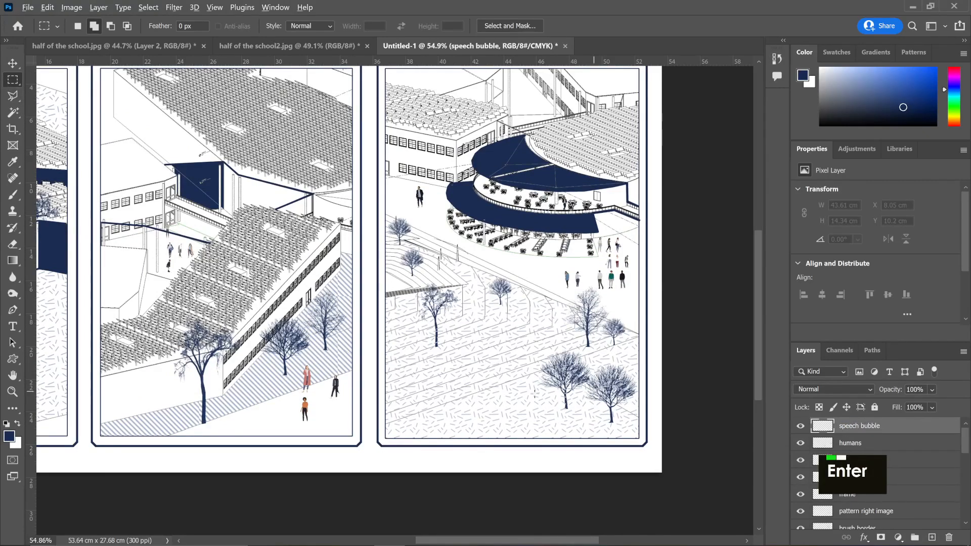
# - Select a rectangle of about 4.61 x 2.75 cm in the third frame and add a small pointed tail below its lower edge
pyautogui.scroll(2, 534, 394)
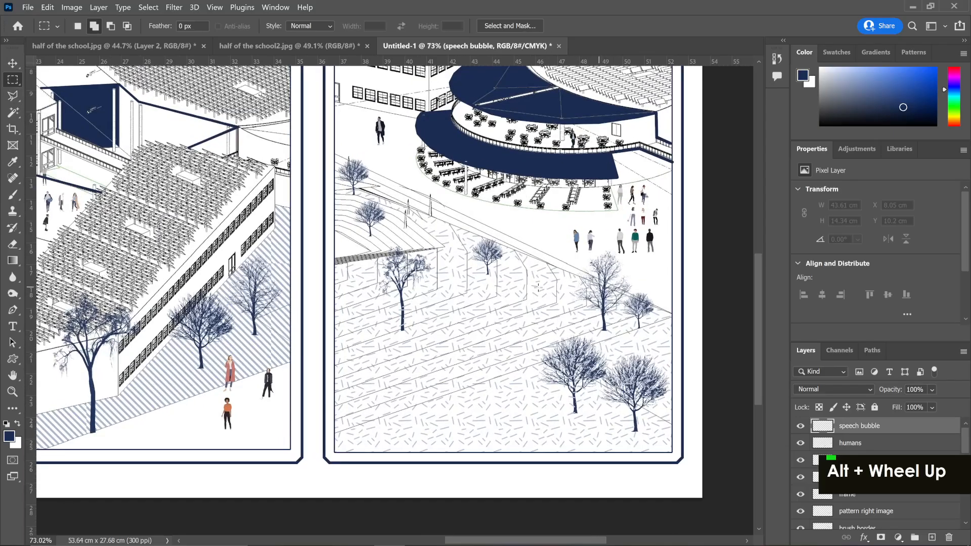
pyautogui.moveTo(538, 288); pyautogui.dragTo(438, 347)
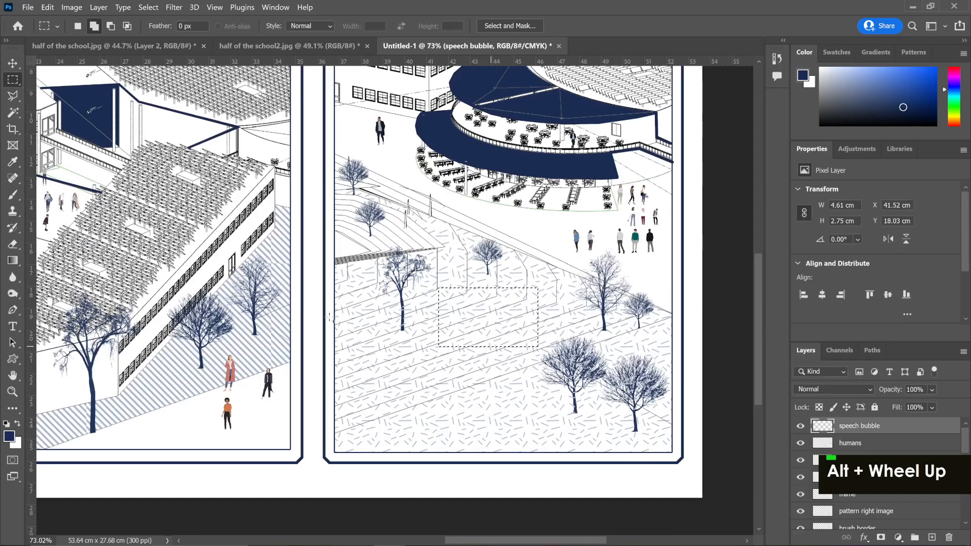
pyautogui.click(9, 99)
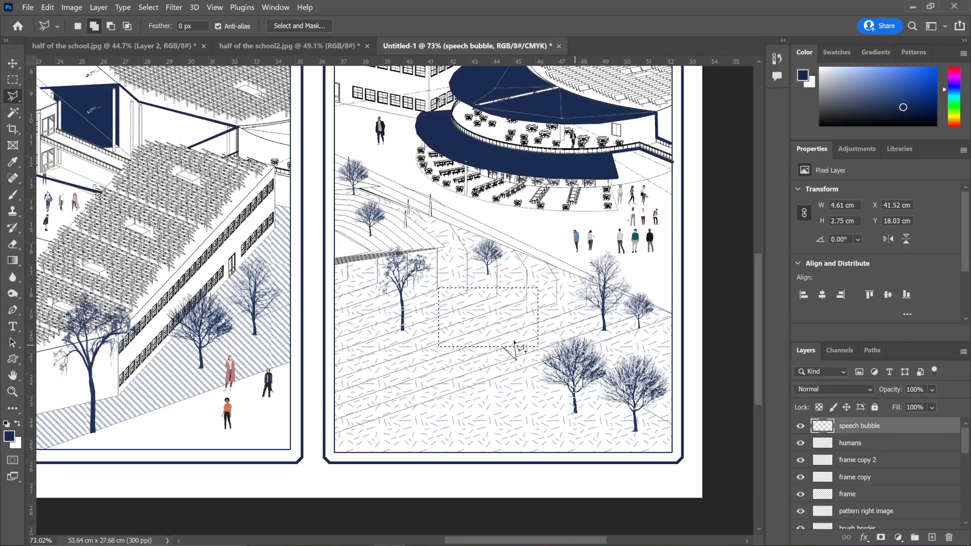
pyautogui.doubleClick(492, 338)
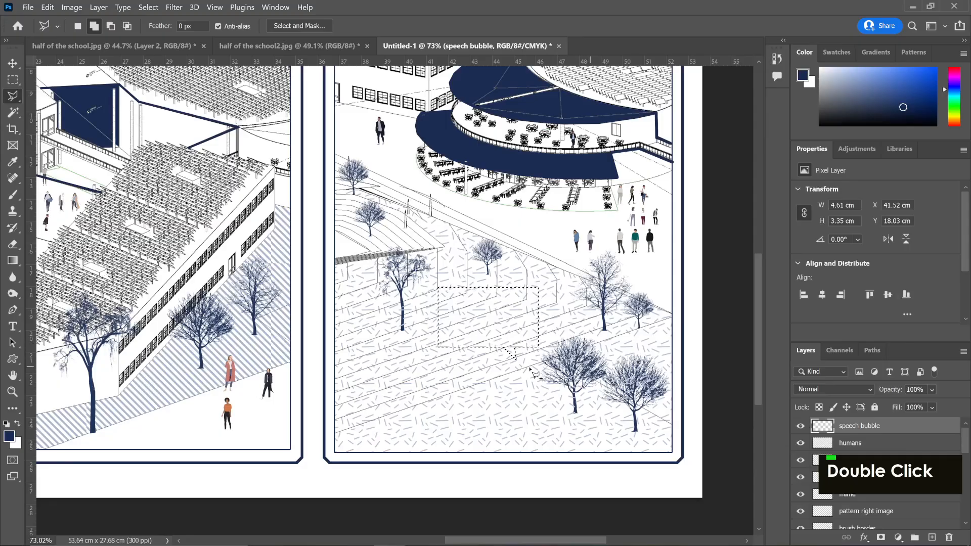
# - Stroke the speech bubble selection in dark blue with width 8, placed outside, and deselect
pyautogui.rightClick(521, 342)
pyautogui.click(554, 268)
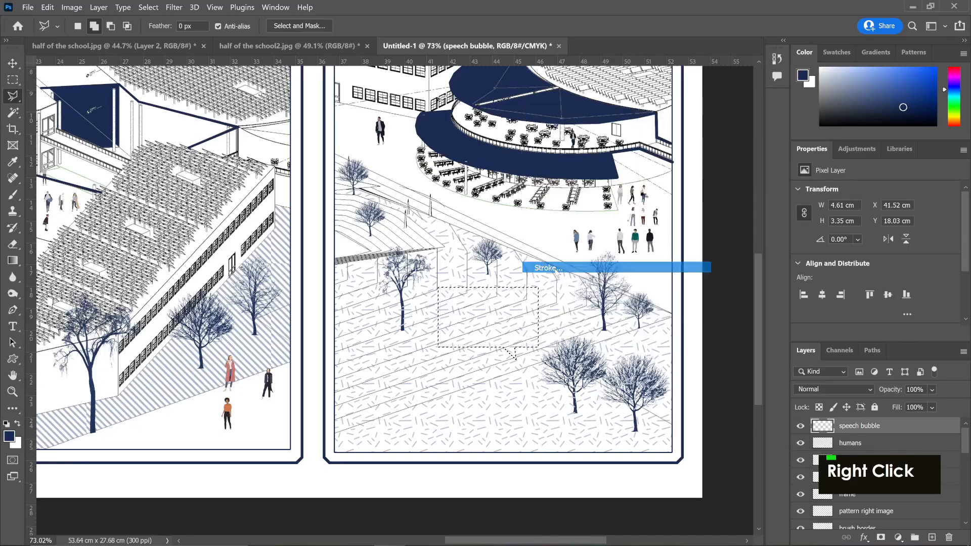
pyautogui.write('8')
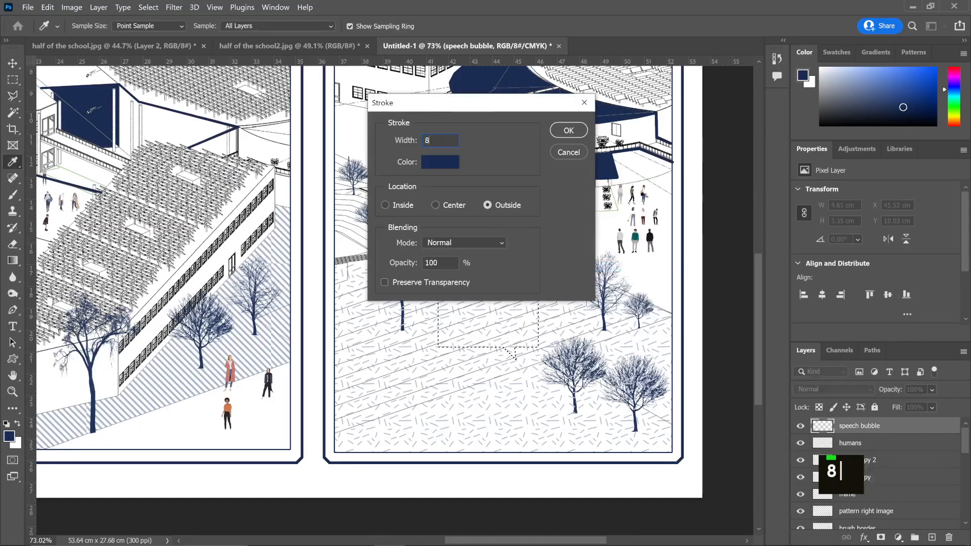
pyautogui.press('Return')
pyautogui.hotkey('ctrl', 'd')
pyautogui.press('v')
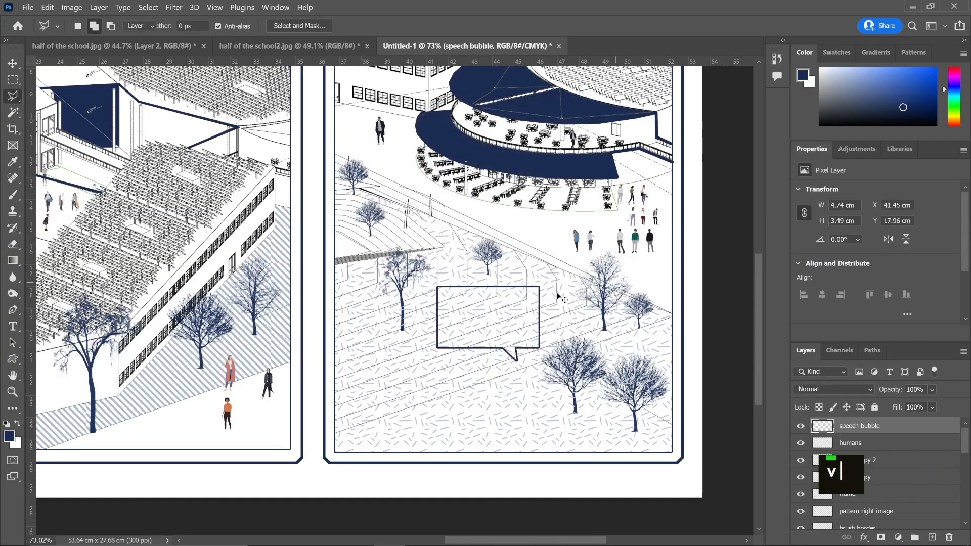
# - Select the inside of the outlined speech bubble with the Magic Wand, fill it with white, and deselect
pyautogui.press('w')
pyautogui.click(506, 320)
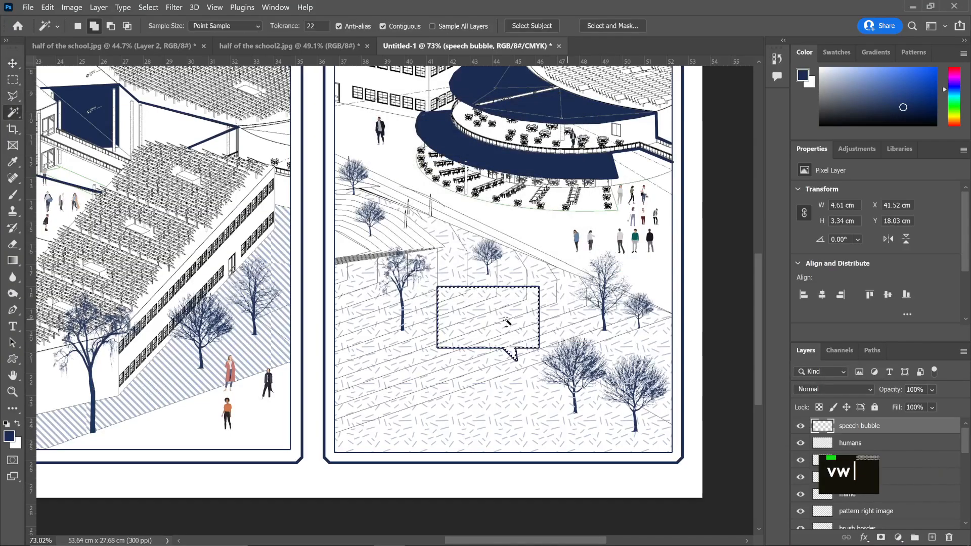
pyautogui.hotkey('ctrl', 'BackSpace')
pyautogui.hotkey('ctrl', 'd')
pyautogui.press('v')
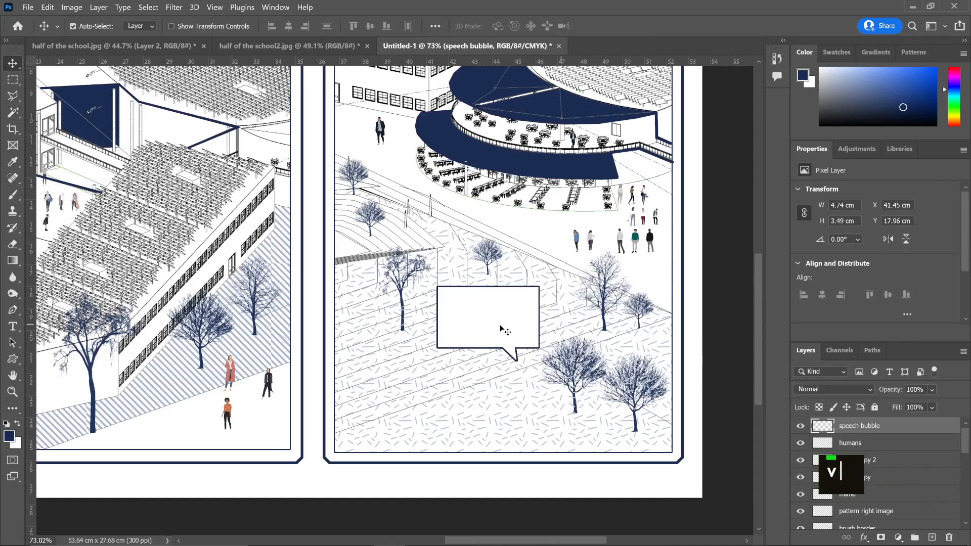
# - Move the speech bubble to the middle frame, with its tail pointing at the man standing by the building's door
pyautogui.moveTo(504, 328); pyautogui.dragTo(224, 326)
pyautogui.scroll(1, 280, 363)
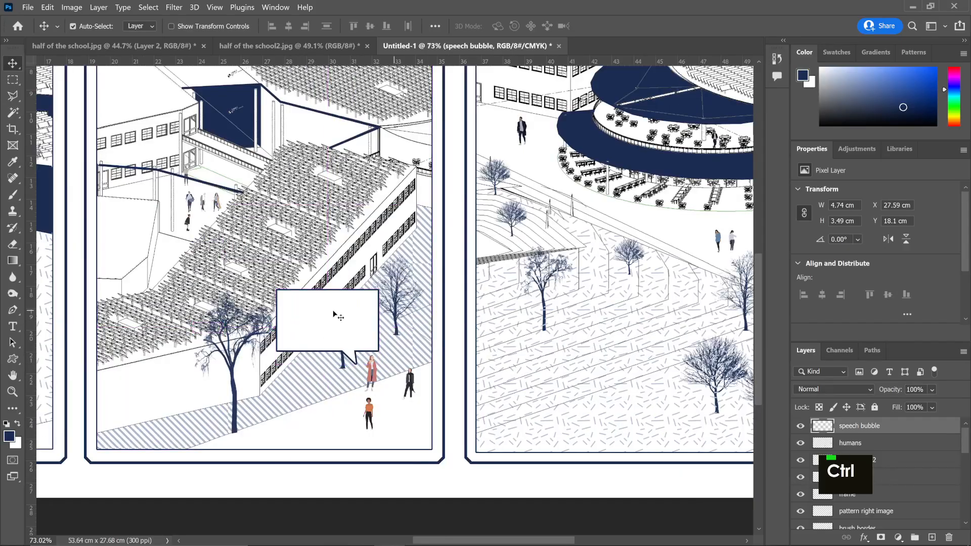
pyautogui.moveTo(324, 304); pyautogui.dragTo(129, 190)
pyautogui.scroll(2, 200, 147)
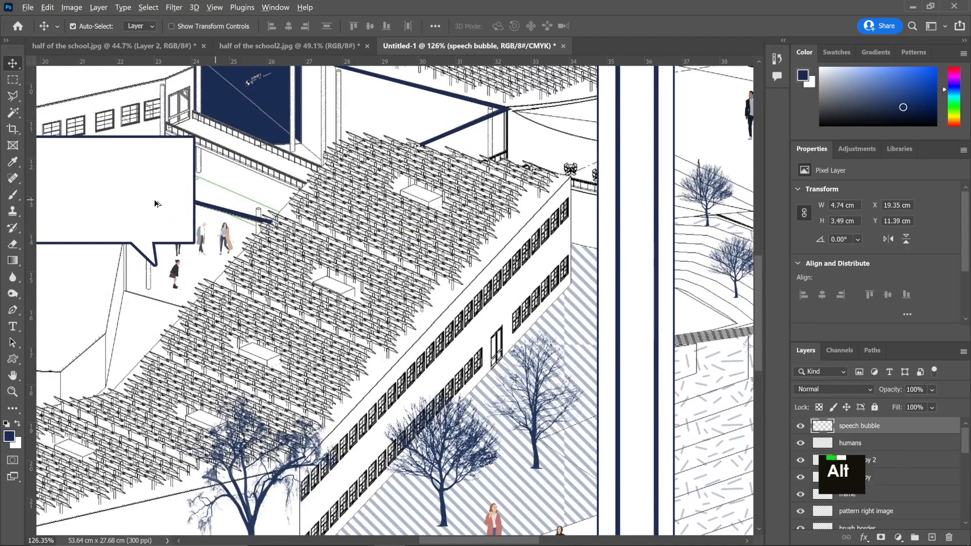
pyautogui.scroll(-2, 154, 202)
pyautogui.hscroll(1, 213, 223)
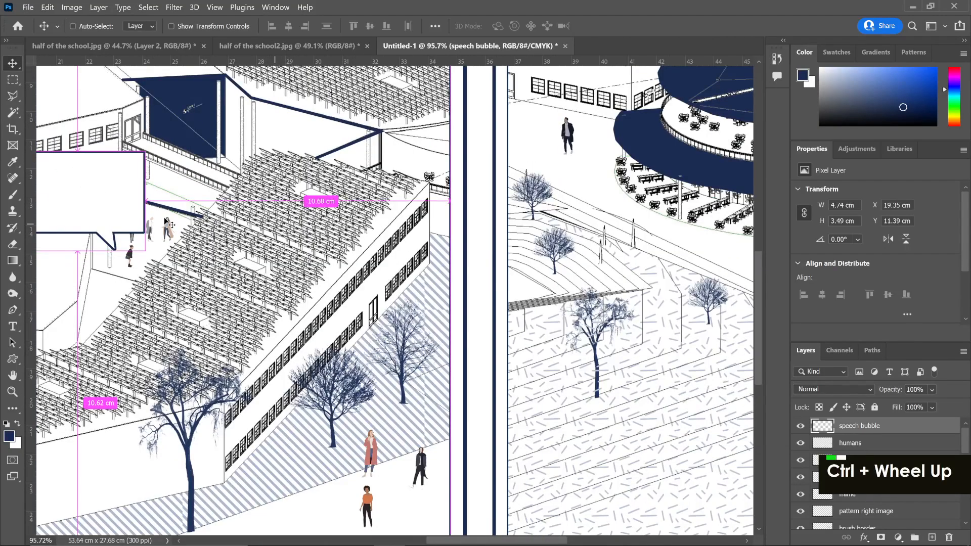
pyautogui.hscroll(-3, 167, 217)
pyautogui.scroll(4, 212, 242)
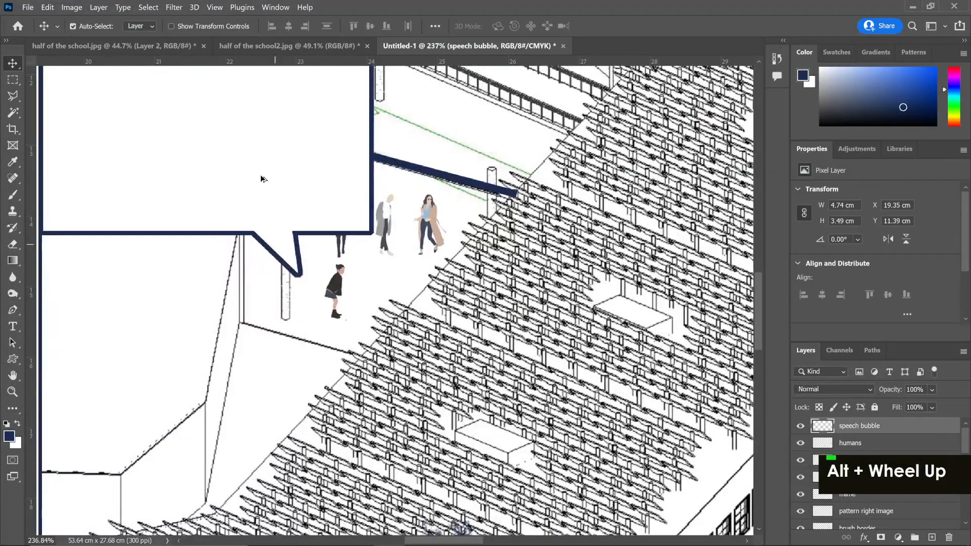
pyautogui.moveTo(238, 195); pyautogui.dragTo(292, 155)
pyautogui.scroll(3, 274, 308)
pyautogui.scroll(-2, 283, 313)
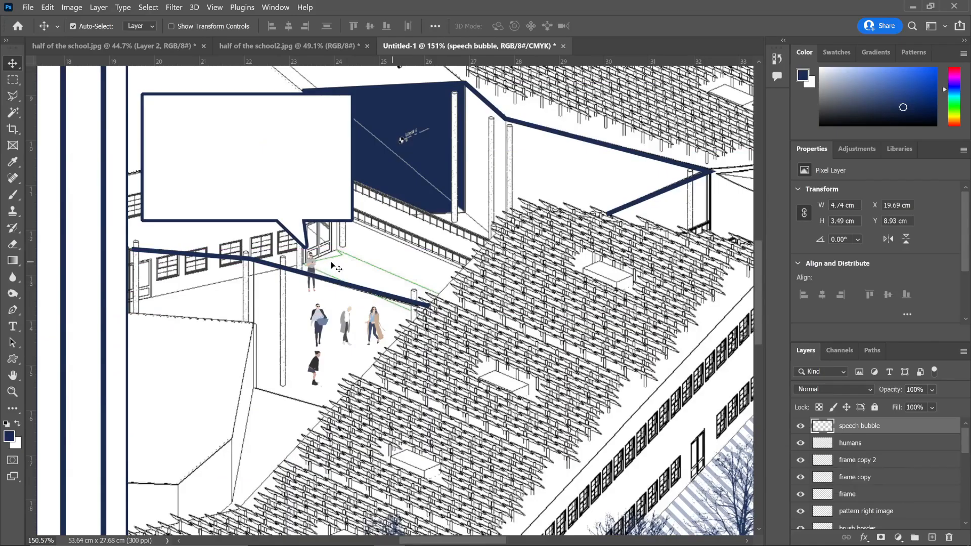
# - Outline the long green line beside the door in the middle frame's drawing layer with the Polygonal Lasso
pyautogui.scroll(2, 346, 271)
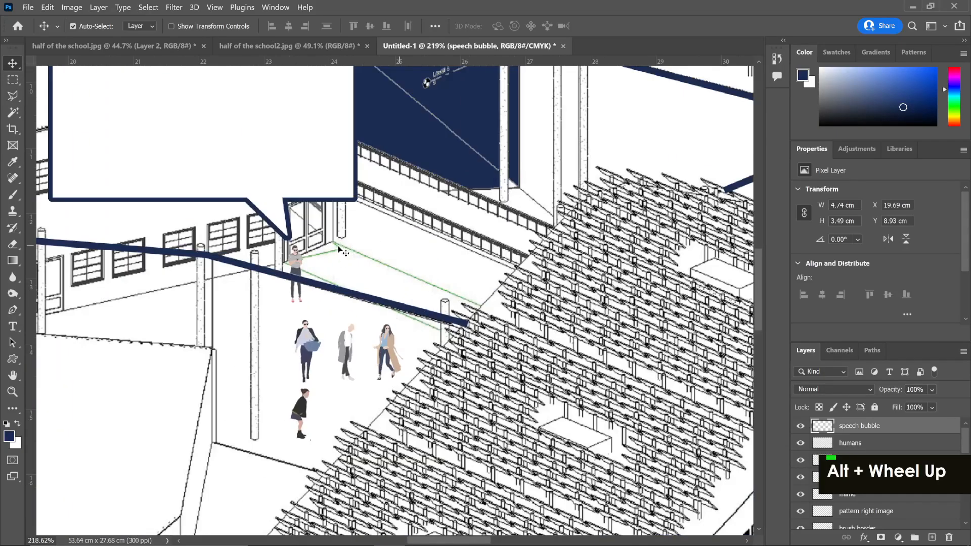
pyautogui.click(343, 251)
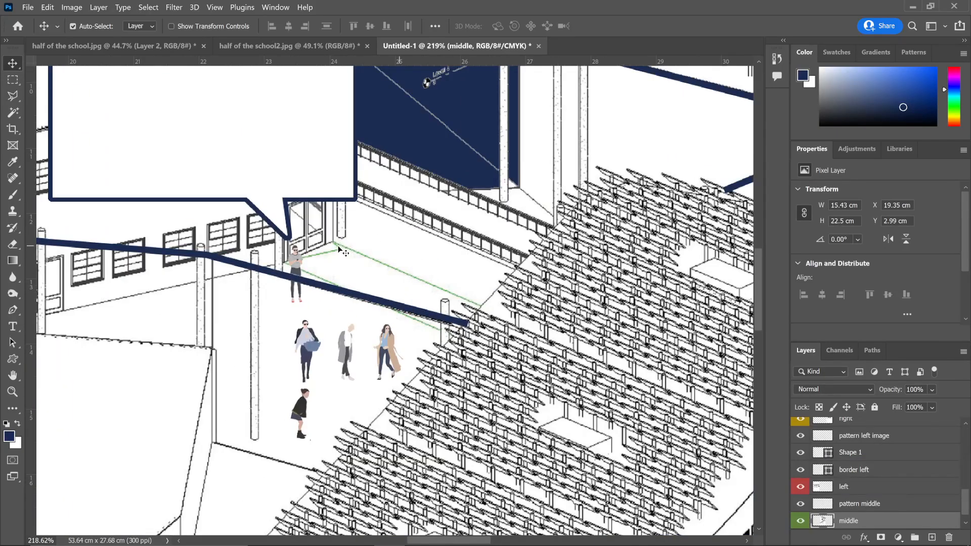
pyautogui.press('l')
pyautogui.scroll(4, 343, 250)
pyautogui.click(318, 198)
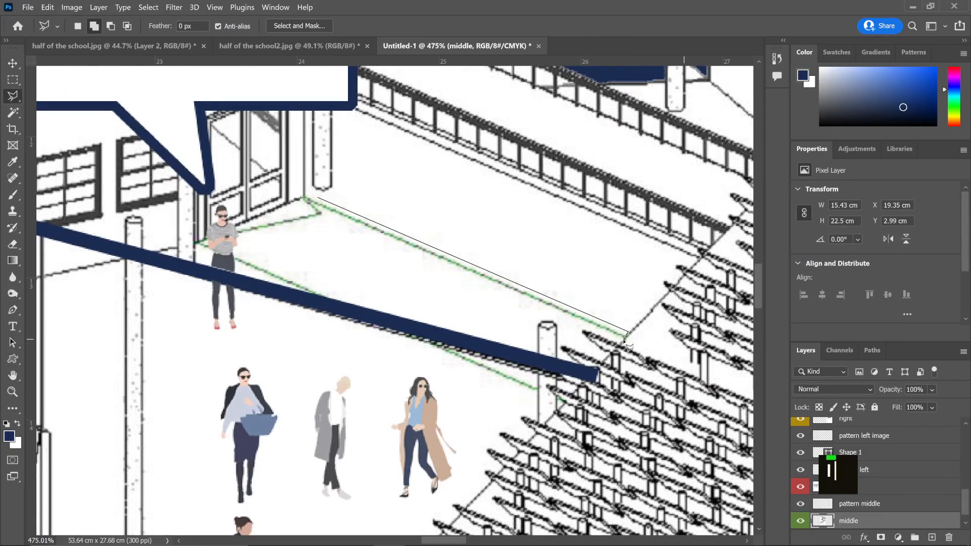
pyautogui.click(626, 336)
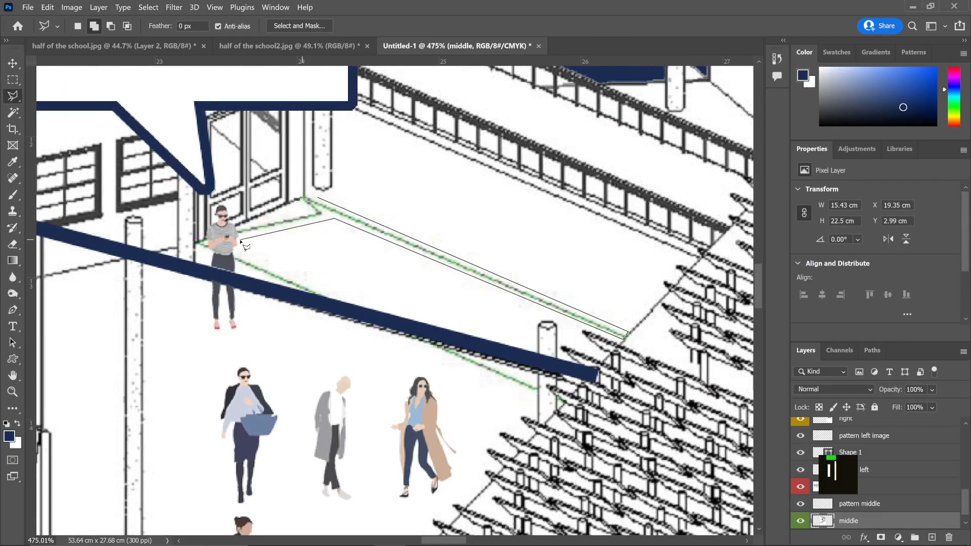
pyautogui.doubleClick(292, 207)
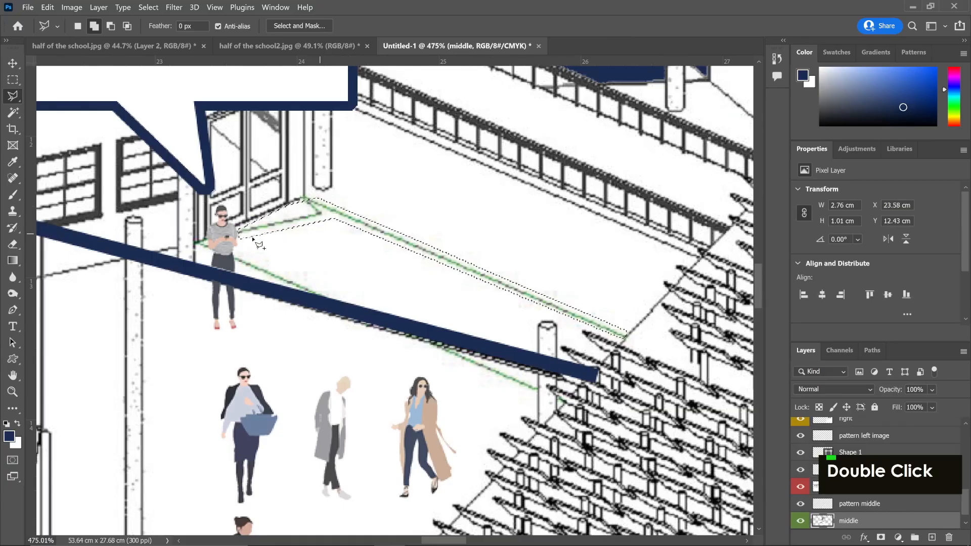
# - Add the green line running past the standing man to the selection, convert it to black and white, and deselect
pyautogui.click(251, 237)
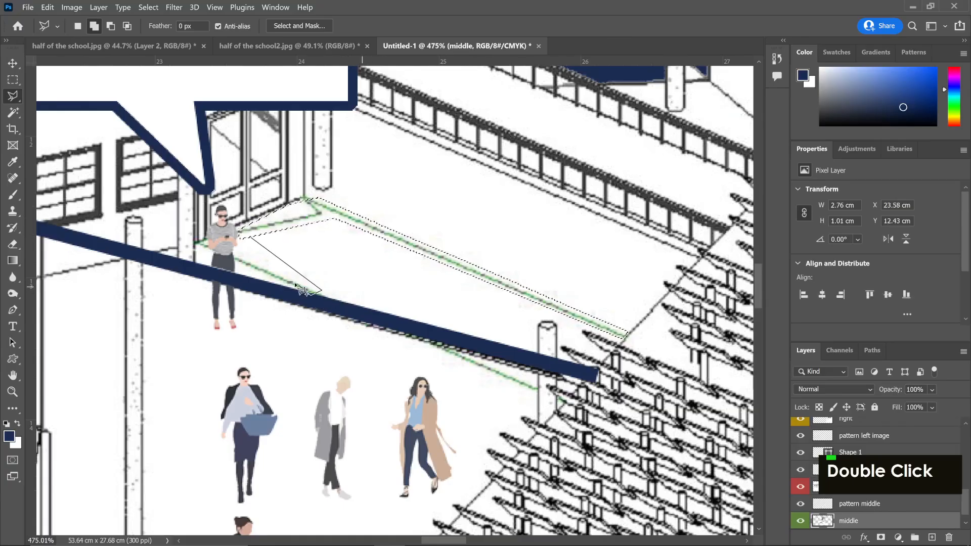
pyautogui.press('BackSpace')
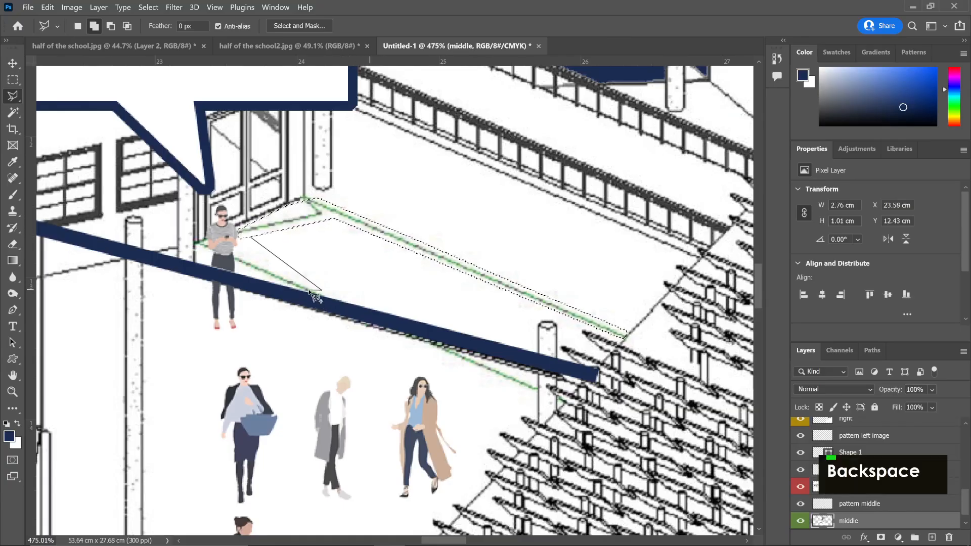
pyautogui.click(197, 244)
pyautogui.doubleClick(281, 230)
pyautogui.hotkey('alt', 'ctrl', 'shift', 'b')
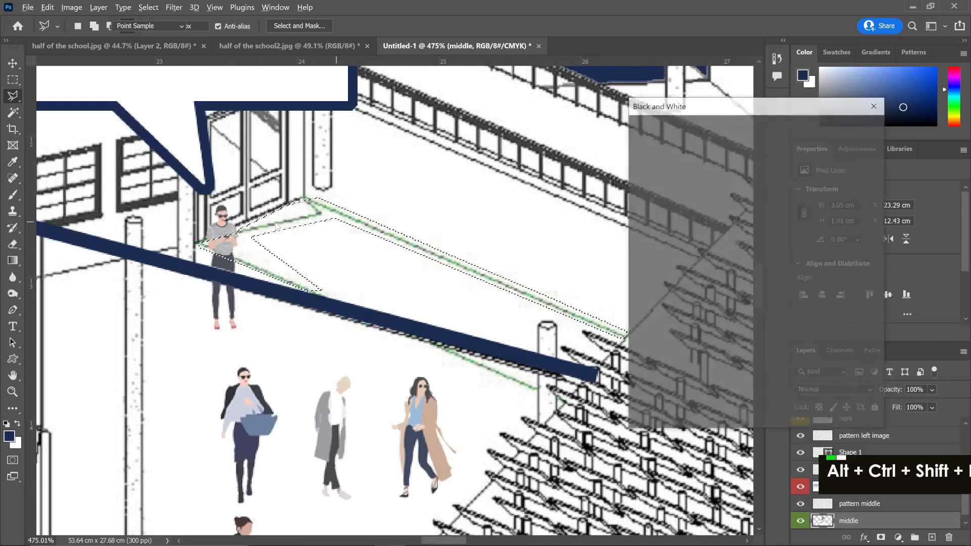
pyautogui.press('Return')
pyautogui.hotkey('ctrl', 'd')
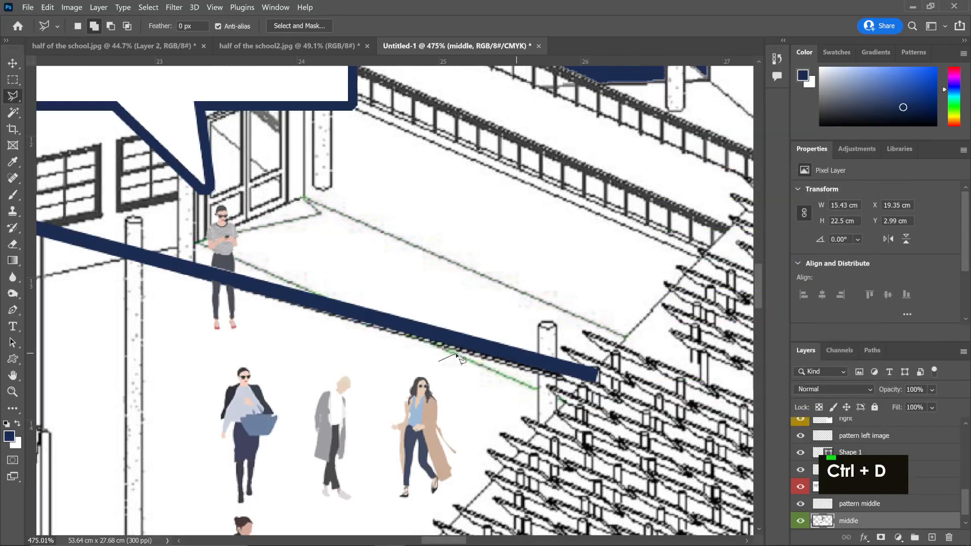
# - Lasso the remaining green line beside the column below the dark blue beam, convert it to black and white, and deselect
pyautogui.click(457, 354)
pyautogui.doubleClick(476, 379)
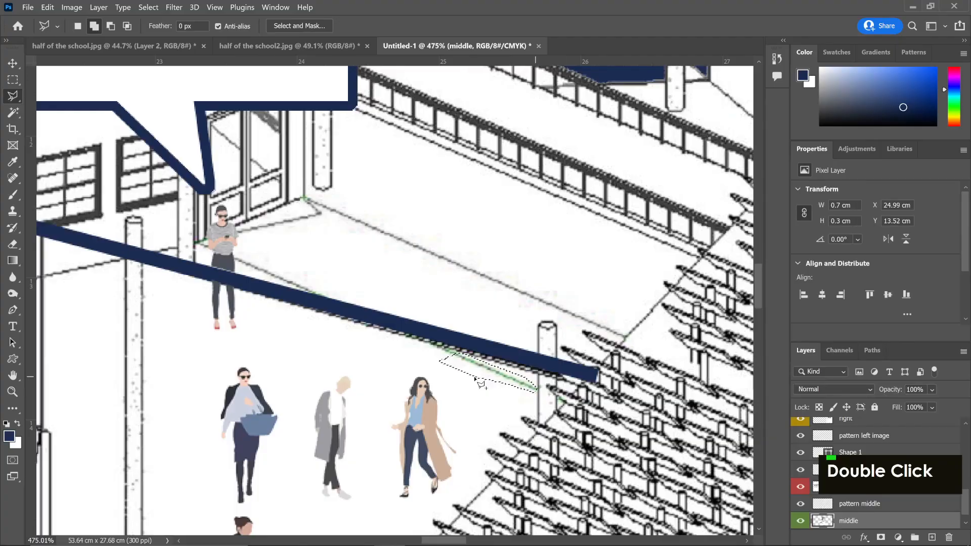
pyautogui.hotkey('alt', 'ctrl', 'shift', 'b')
pyautogui.press('Return')
pyautogui.hotkey('ctrl', 'd')
# - Insert a Lorem Ipsum placeholder text over the middle frame's speech bubble at 30 pt
pyautogui.keyDown('alt'); pyautogui.scroll(-3, 475, 376); pyautogui.keyUp('alt')
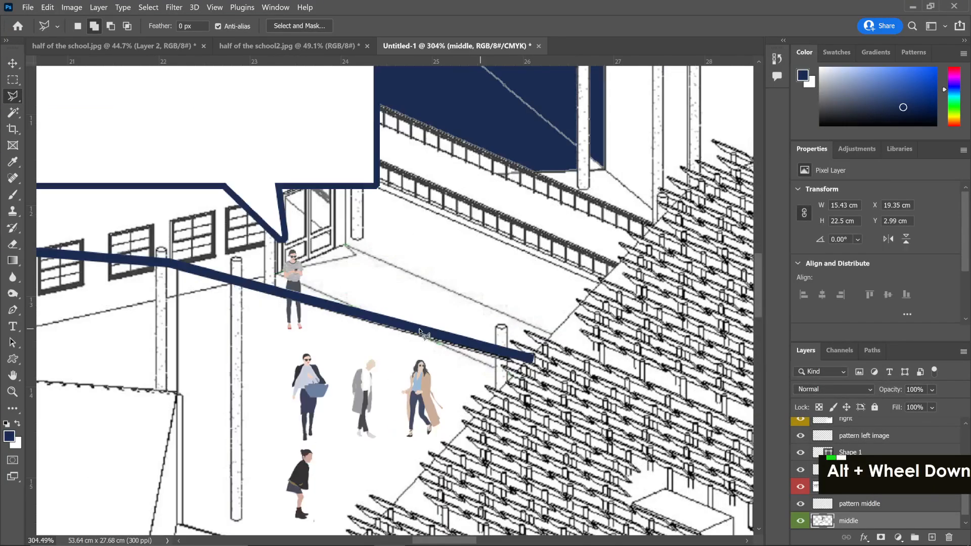
pyautogui.scroll(5, 304, 253)
pyautogui.keyDown('alt'); pyautogui.scroll(-3, 237, 218); pyautogui.keyUp('alt')
pyautogui.scroll(1, 282, 326)
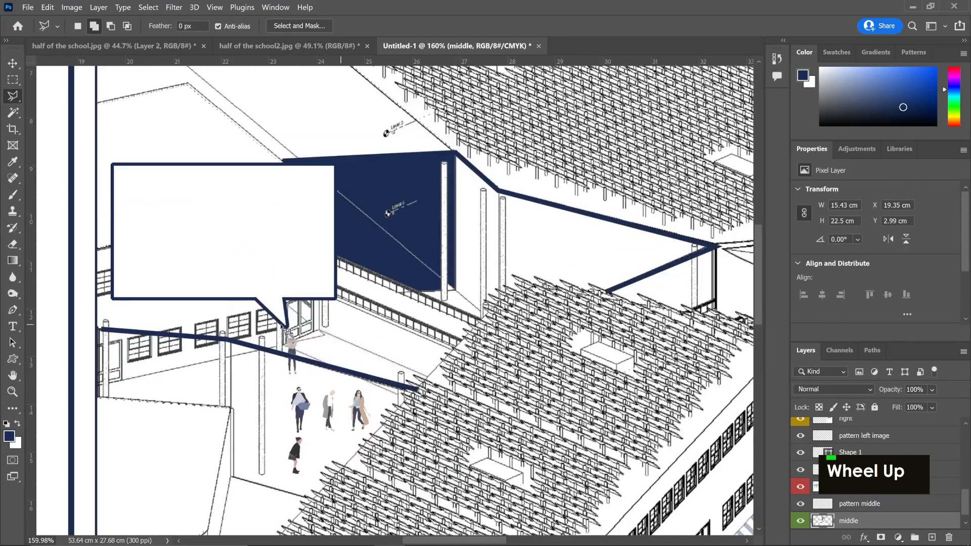
pyautogui.press('t')
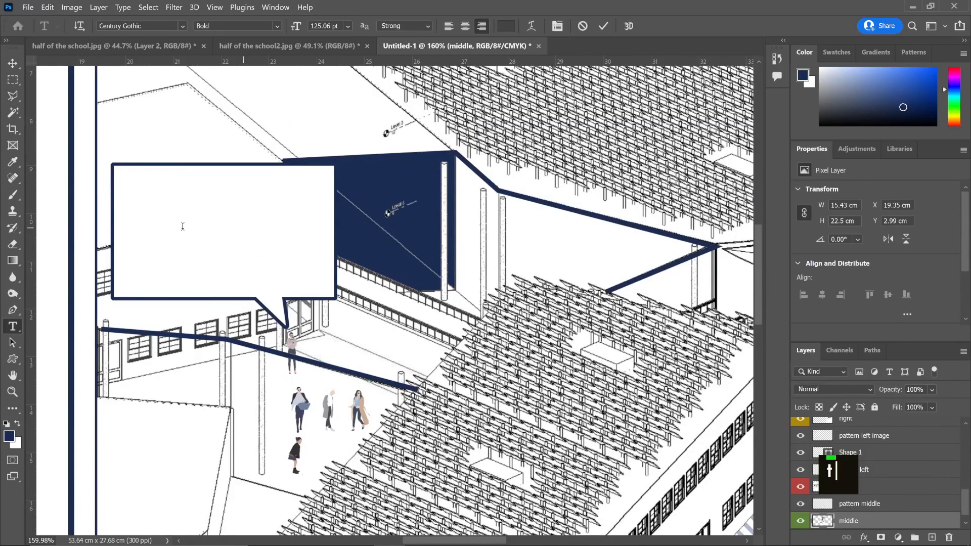
pyautogui.click(182, 227)
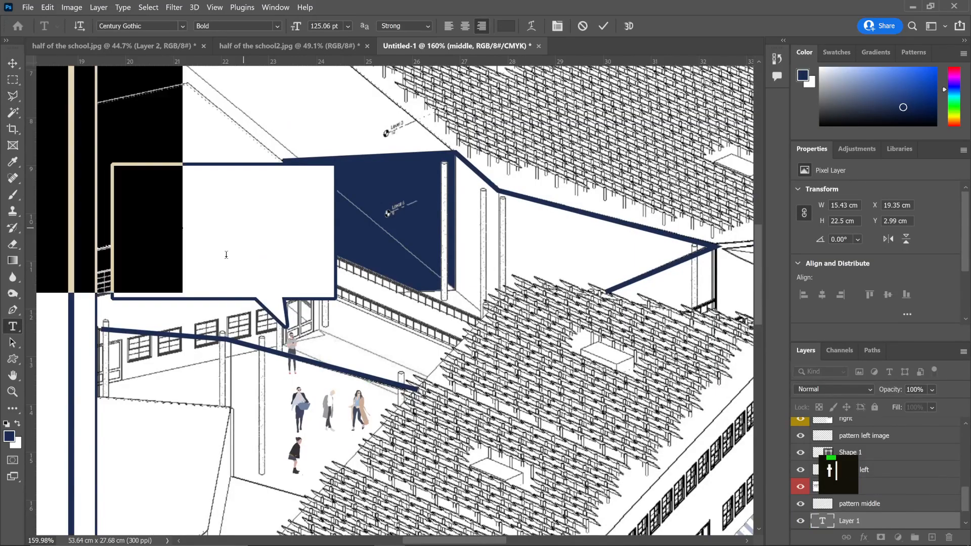
pyautogui.doubleClick(348, 25)
pyautogui.click(334, 151)
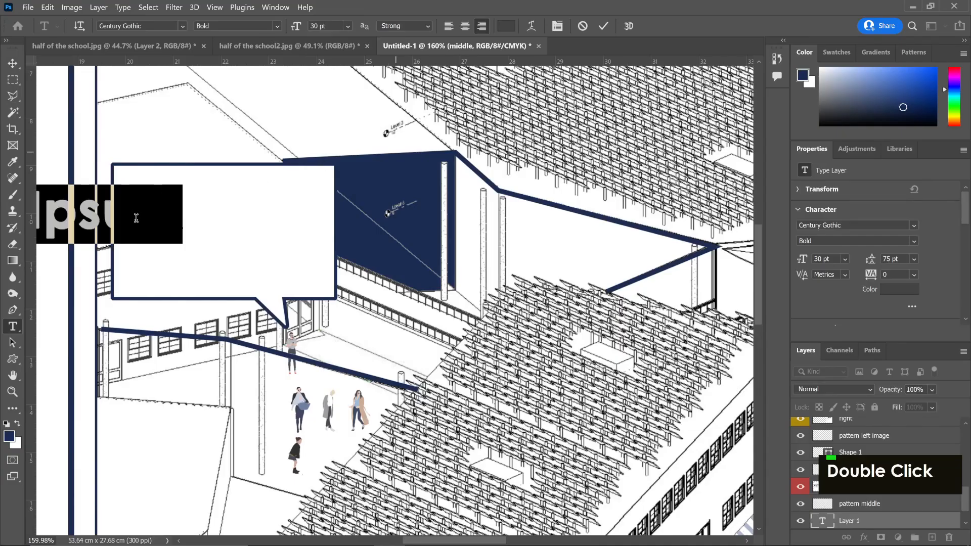
pyautogui.moveTo(167, 262); pyautogui.dragTo(290, 269)
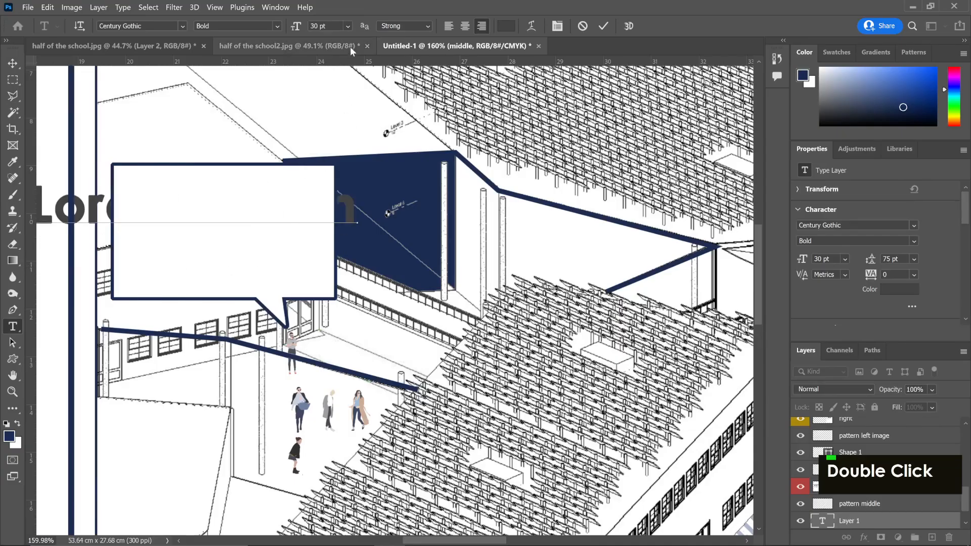
# - Set the placeholder text to 18 pt and position it within the upper part of the speech bubble
pyautogui.hotkey('ctrl', 'a')
pyautogui.click(348, 26)
pyautogui.click(327, 131)
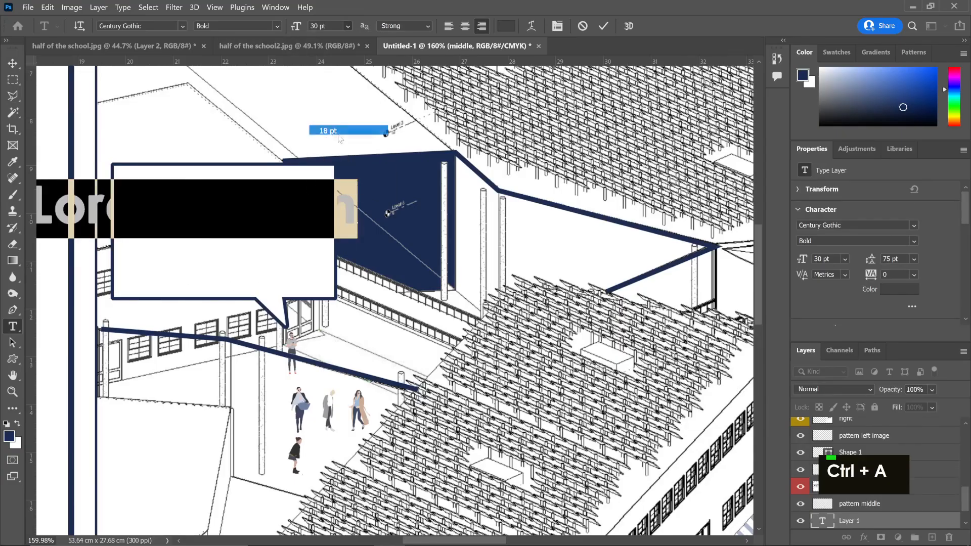
pyautogui.click(262, 212)
pyautogui.moveTo(273, 249); pyautogui.dragTo(238, 227)
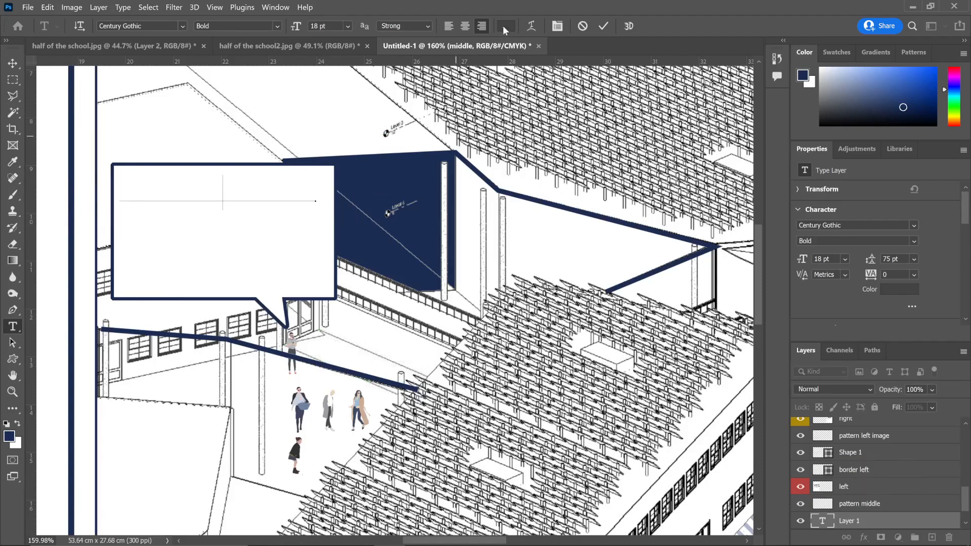
pyautogui.click(602, 26)
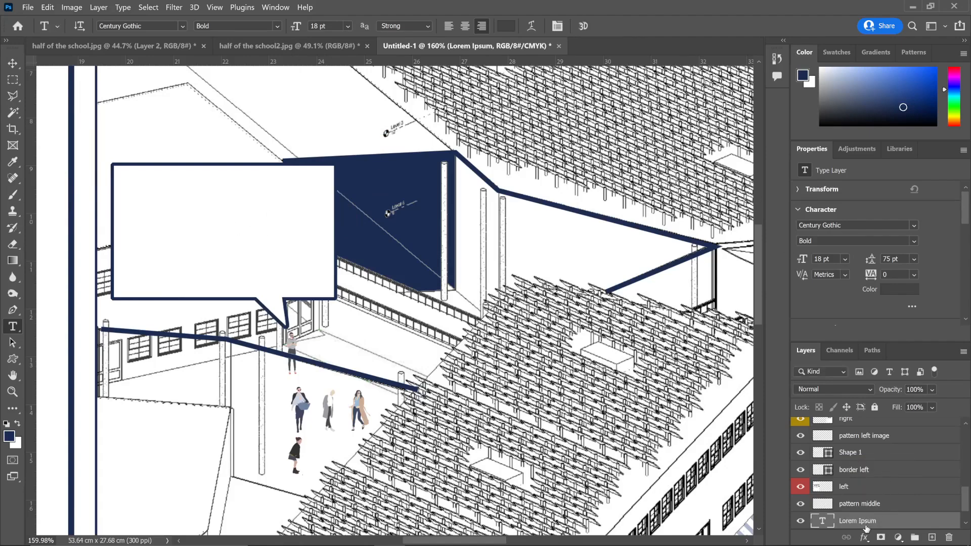
# - Move the text layer above the speech bubble layer and replace its text with "Amazing place" and "to meet with my friends" on two lines
pyautogui.moveTo(866, 521); pyautogui.dragTo(854, 426)
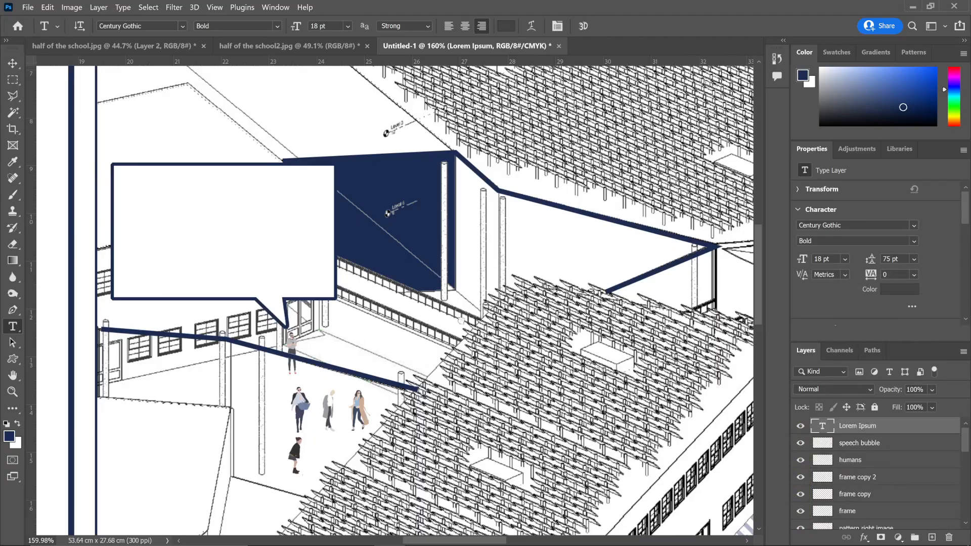
pyautogui.click(232, 201)
pyautogui.hotkey('ctrl', 'a')
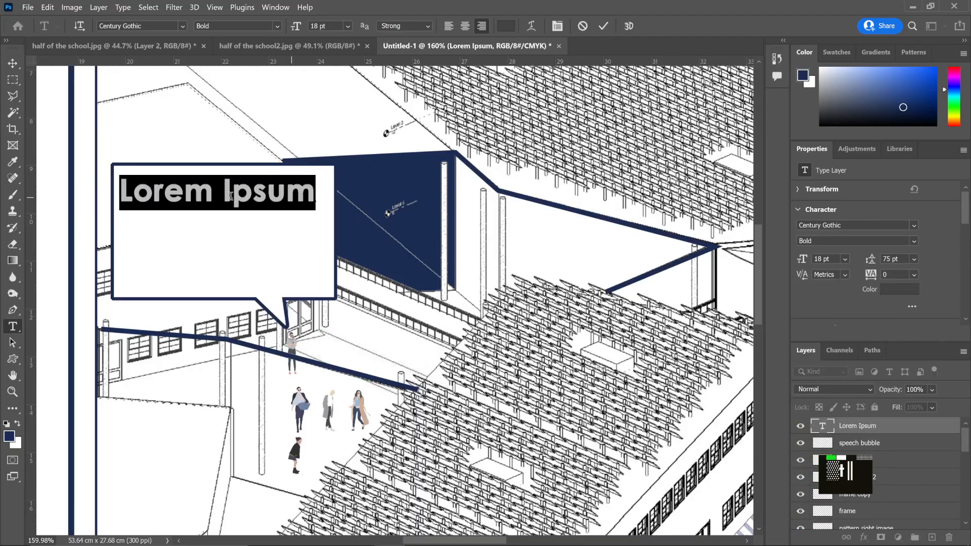
pyautogui.write('Amazing pla')
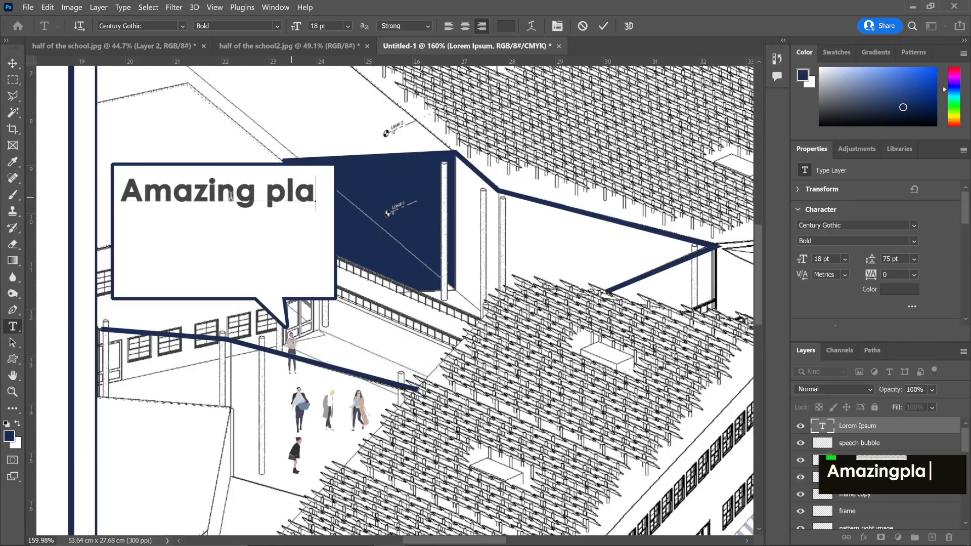
pyautogui.write('ce')
pyautogui.press('Return')
pyautogui.write('to meet with my')
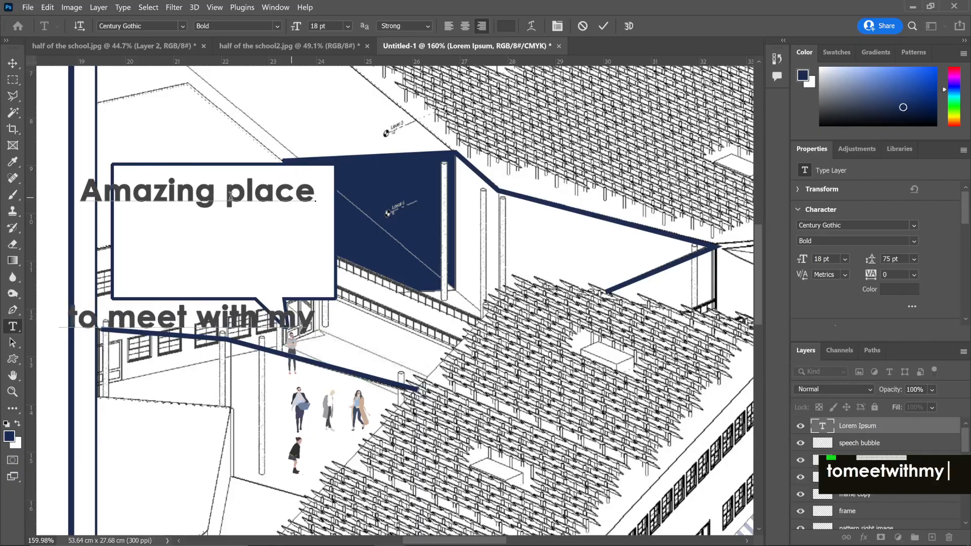
pyautogui.write(' friends')
# - Set the leading of the whole speech bubble text to Auto and commit the edit
pyautogui.hotkey('ctrl', 'a')
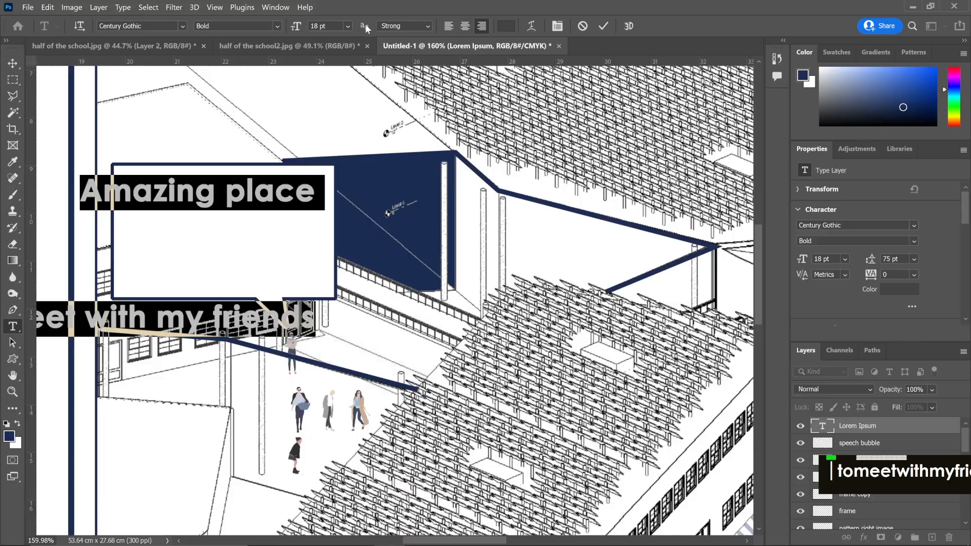
pyautogui.click(557, 27)
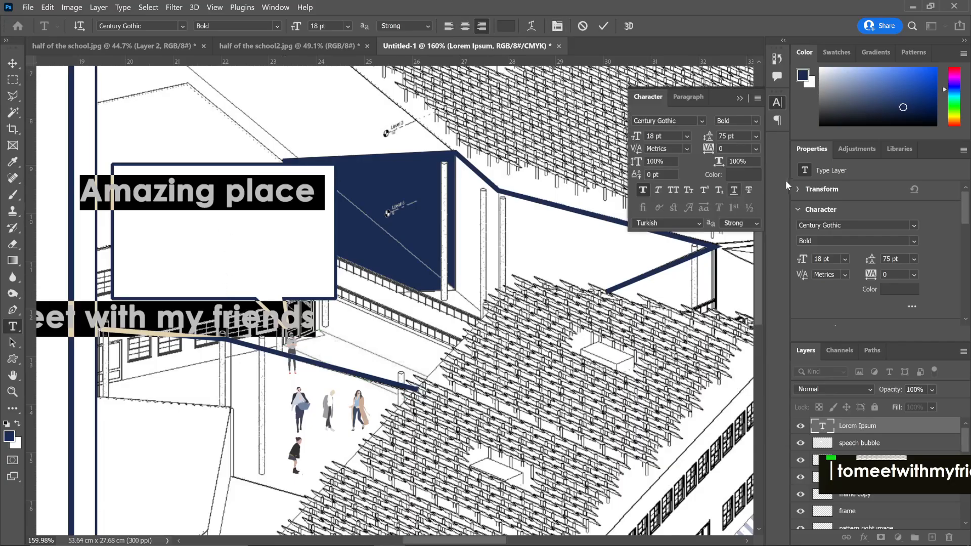
pyautogui.click(755, 136)
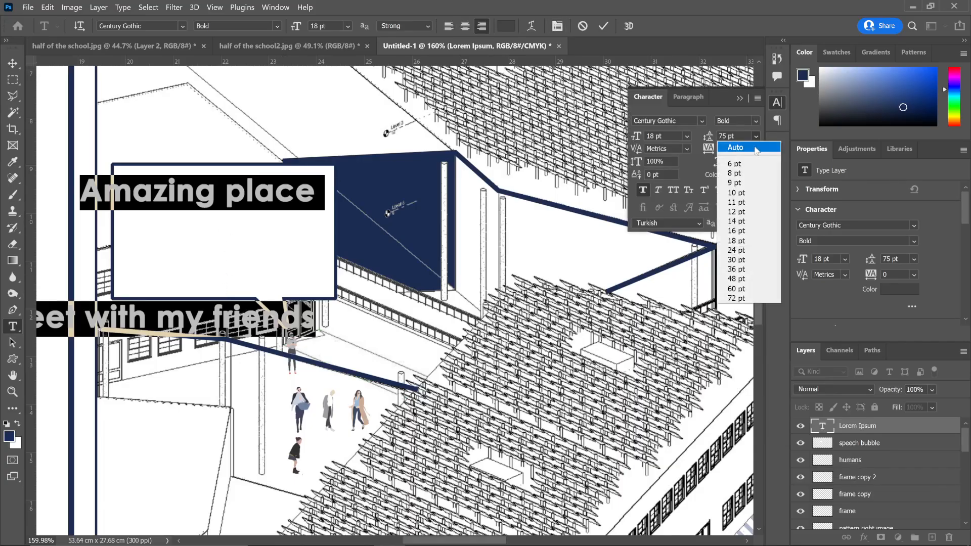
pyautogui.click(755, 148)
pyautogui.click(288, 219)
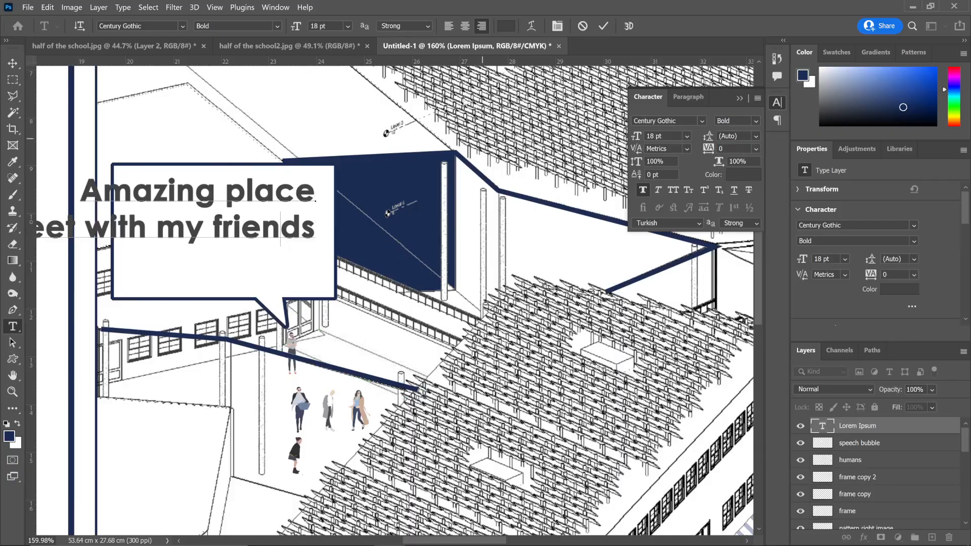
pyautogui.click(602, 27)
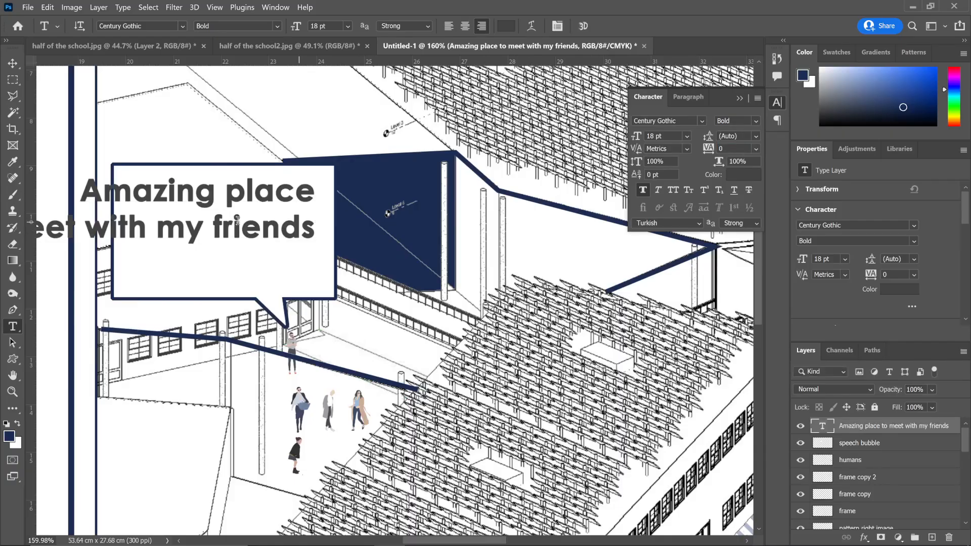
# - Left-align the speech bubble text and move it so its lines start at the bubble's left edge
pyautogui.click(237, 223)
pyautogui.hotkey('ctrl', 'a')
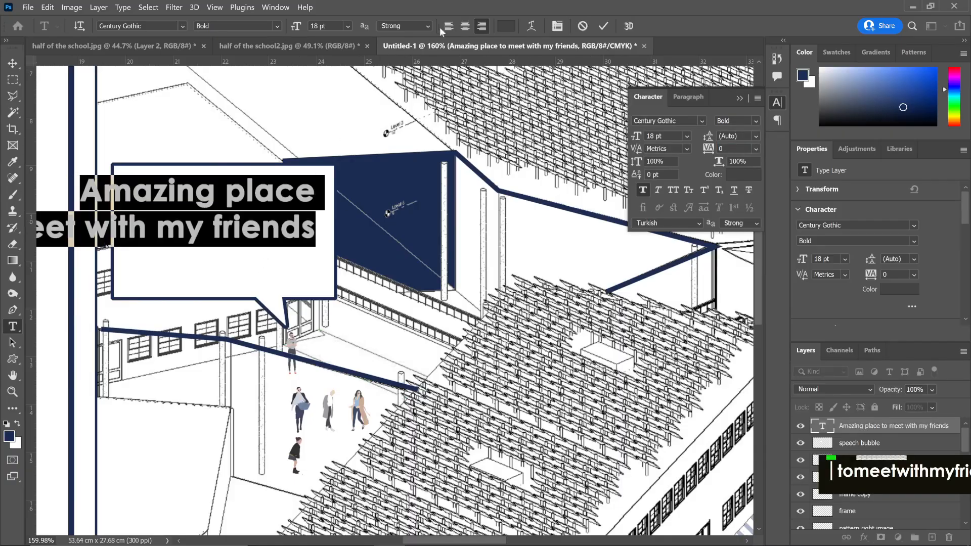
pyautogui.click(450, 26)
pyautogui.click(403, 189)
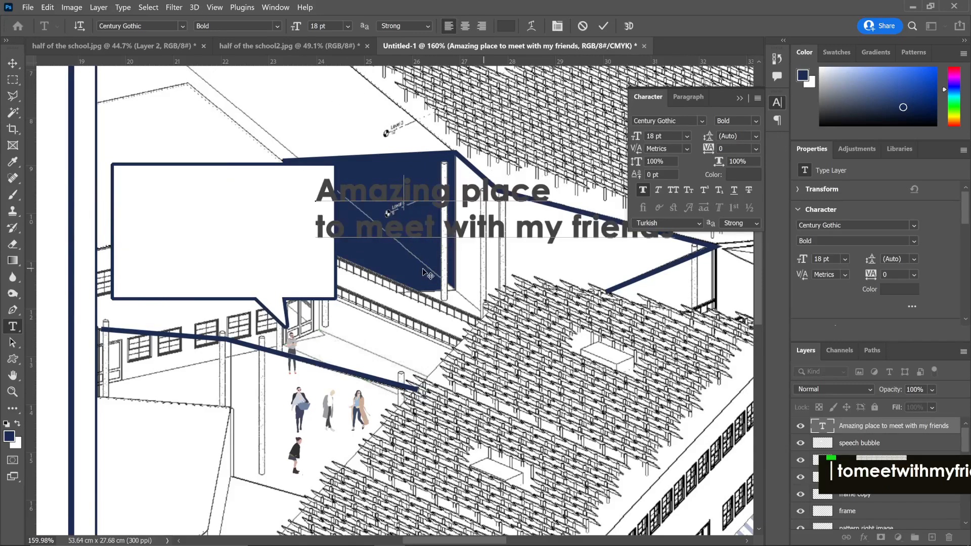
pyautogui.moveTo(424, 271); pyautogui.dragTo(222, 272)
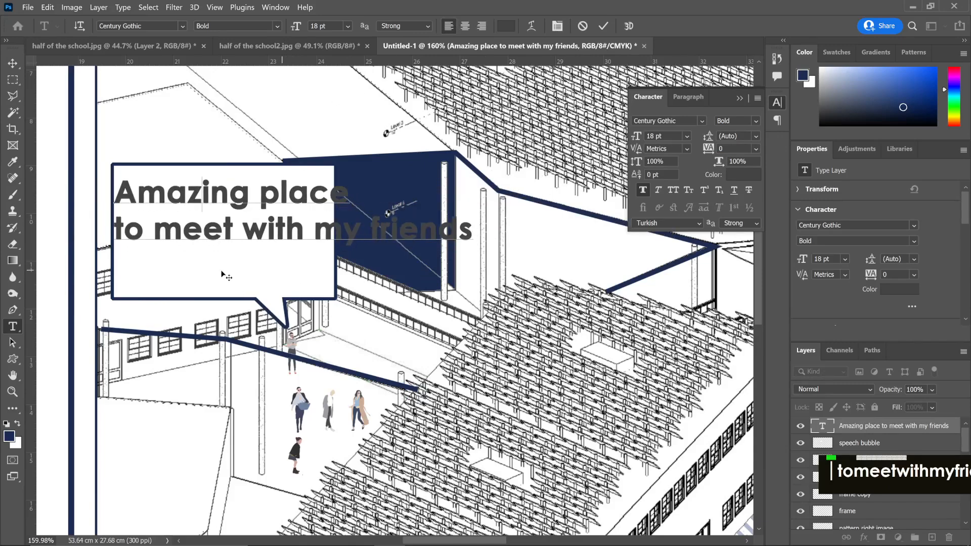
# - Set the font size of the whole speech bubble text to 12 pt
pyautogui.hotkey('ctrl', 'a')
pyautogui.doubleClick(314, 26)
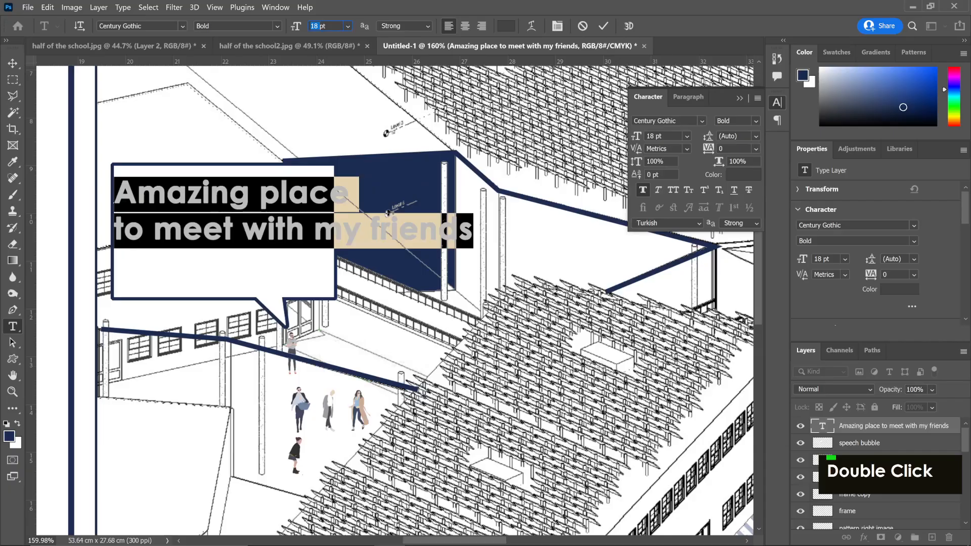
pyautogui.write('12')
pyautogui.press('Return')
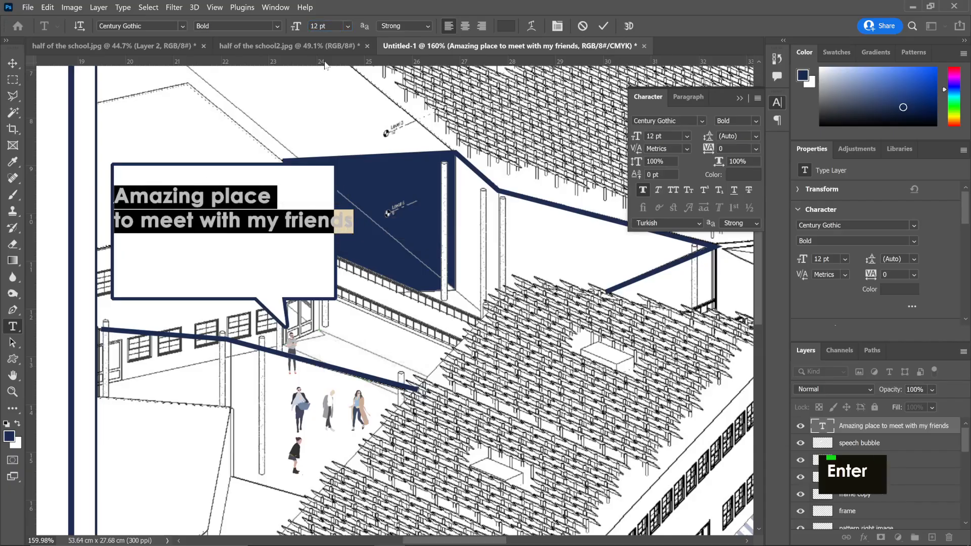
# - Break the text before "my friends" onto a third line and move it into the bubble's upper-left area with a small margin
pyautogui.click(285, 192)
pyautogui.click(250, 221)
pyautogui.press('Return')
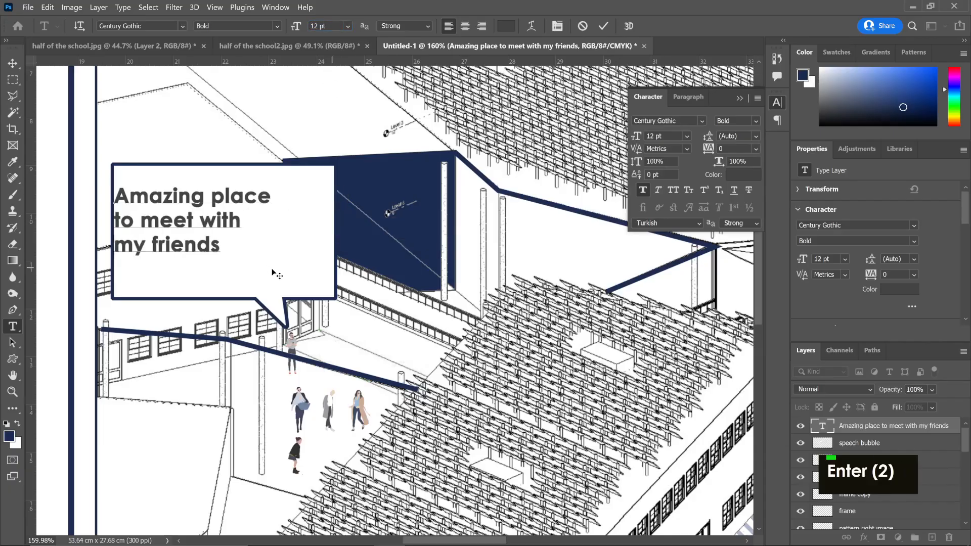
pyautogui.moveTo(271, 270)
pyautogui.mouseDown()
pyautogui.moveTo(292, 273)
pyautogui.moveTo(280, 264)
pyautogui.mouseUp()
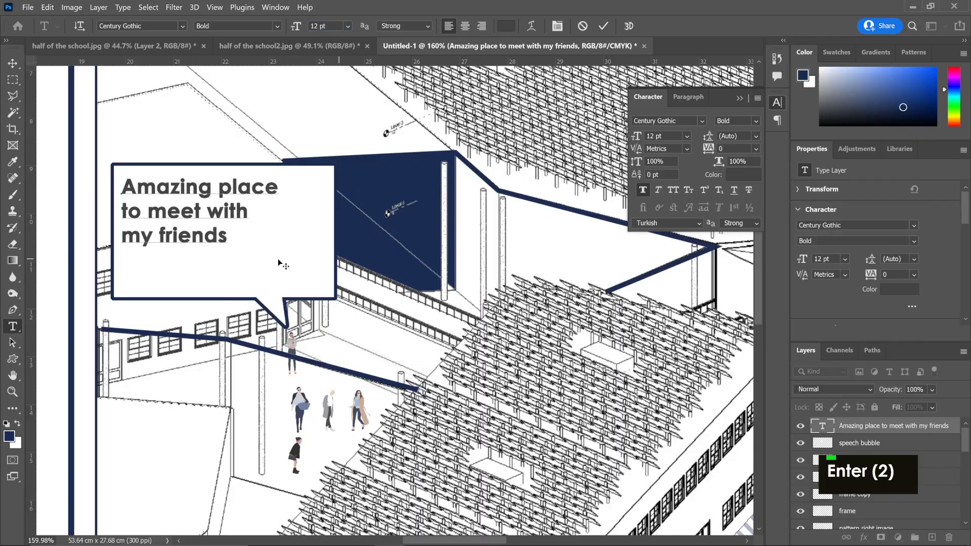
# - Commit the middle panel's speech bubble text, enlarge it proportionally to about 15.87 pt and reposition it to fill the bubble's width
pyautogui.press('Escape')
pyautogui.hotkey('ctrl', 't')
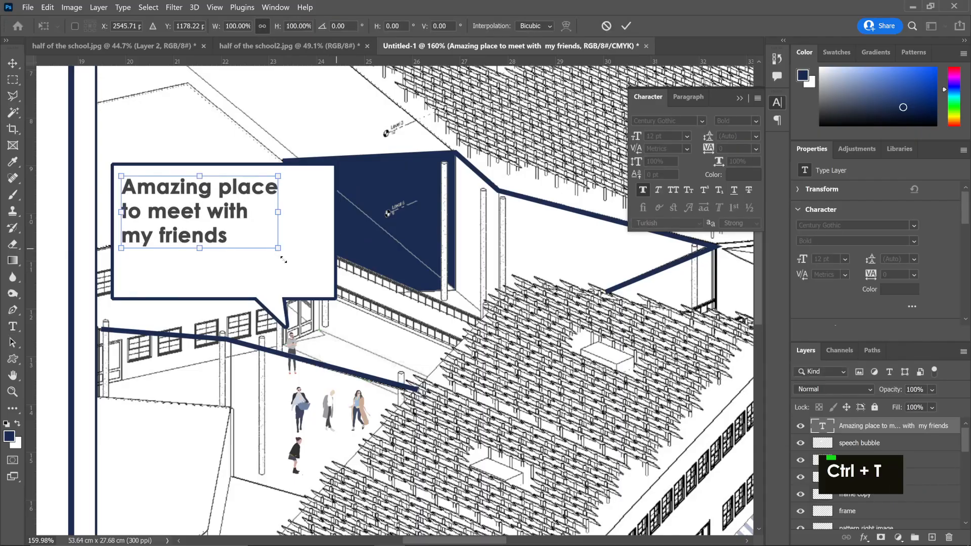
pyautogui.moveTo(283, 260); pyautogui.dragTo(327, 270)
pyautogui.moveTo(251, 256); pyautogui.dragTo(126, 227)
pyautogui.press('Return')
# - Change the lines "to meet with" and "my friends" to Regular weight, leaving "Amazing place" bold, and finish the text edit
pyautogui.press('t')
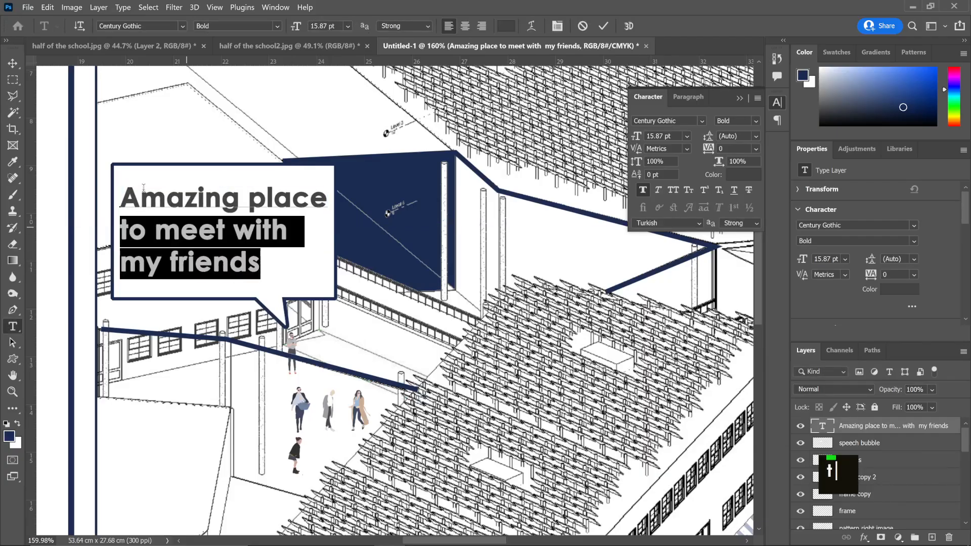
pyautogui.click(277, 26)
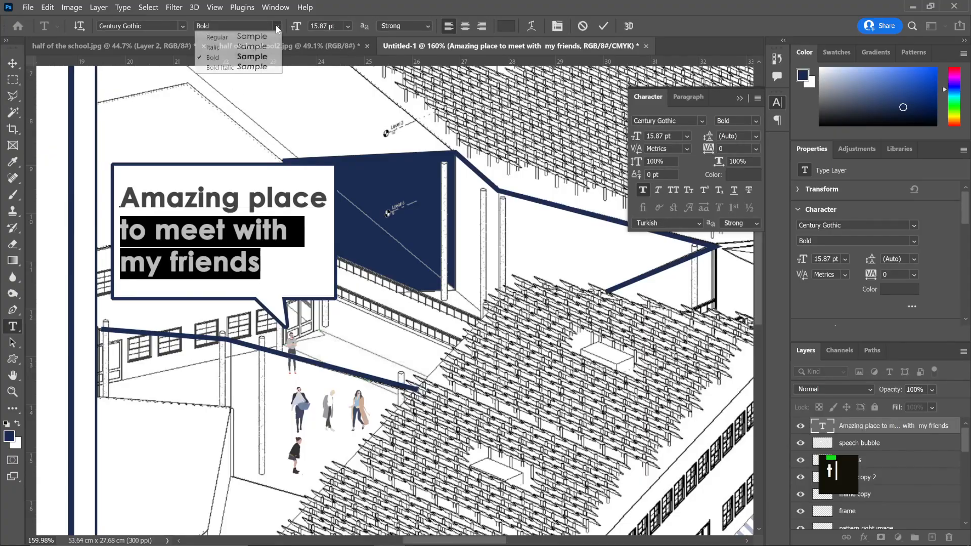
pyautogui.click(250, 40)
pyautogui.press('Escape')
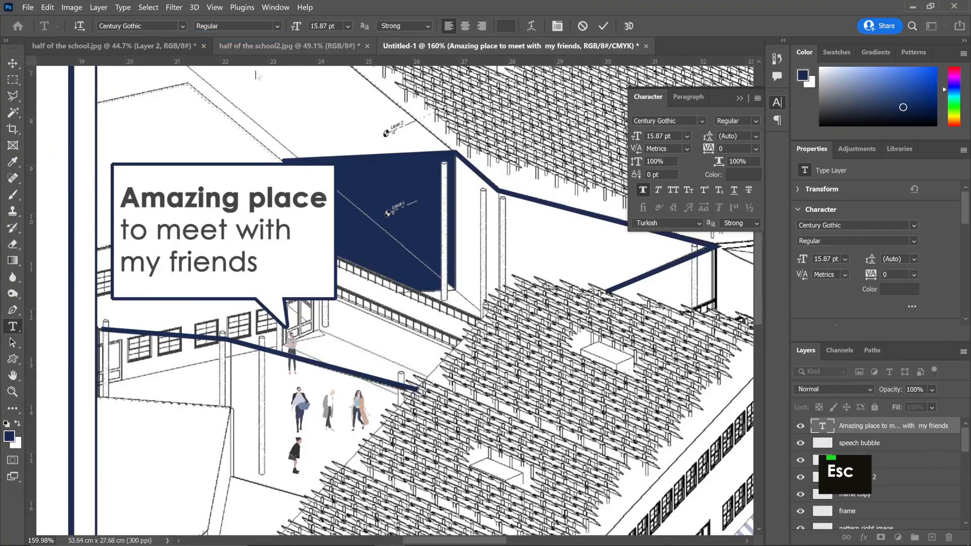
# - Duplicate the middle panel's speech bubble and its text into the first panel, near the crouching person
pyautogui.keyDown('alt'); pyautogui.scroll(-3, 352, 203); pyautogui.keyUp('alt')
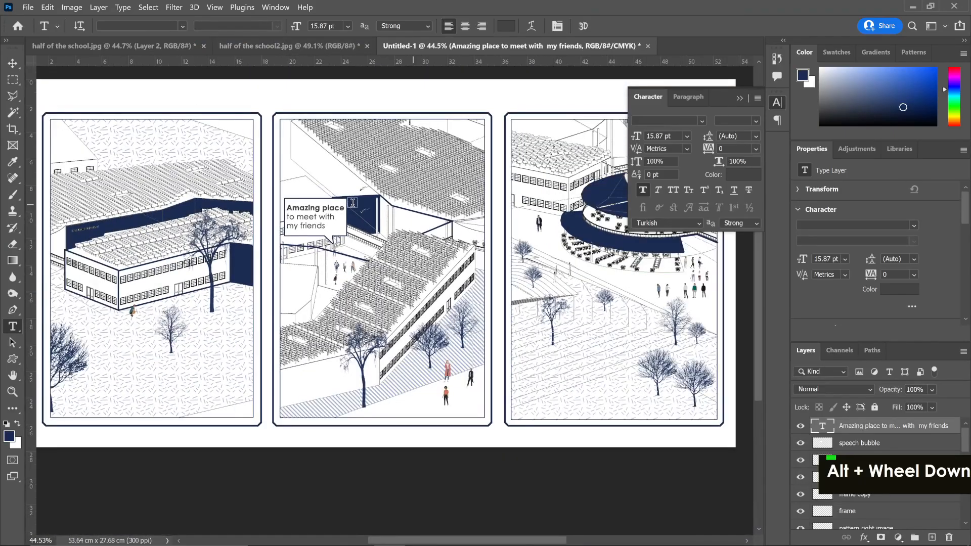
pyautogui.scroll(-1, 362, 184)
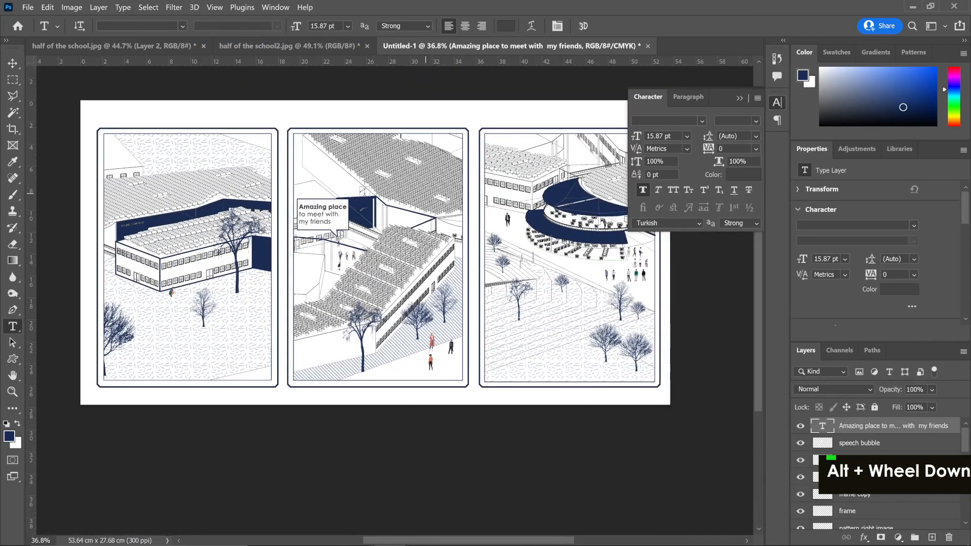
pyautogui.hscroll(2, 295, 195)
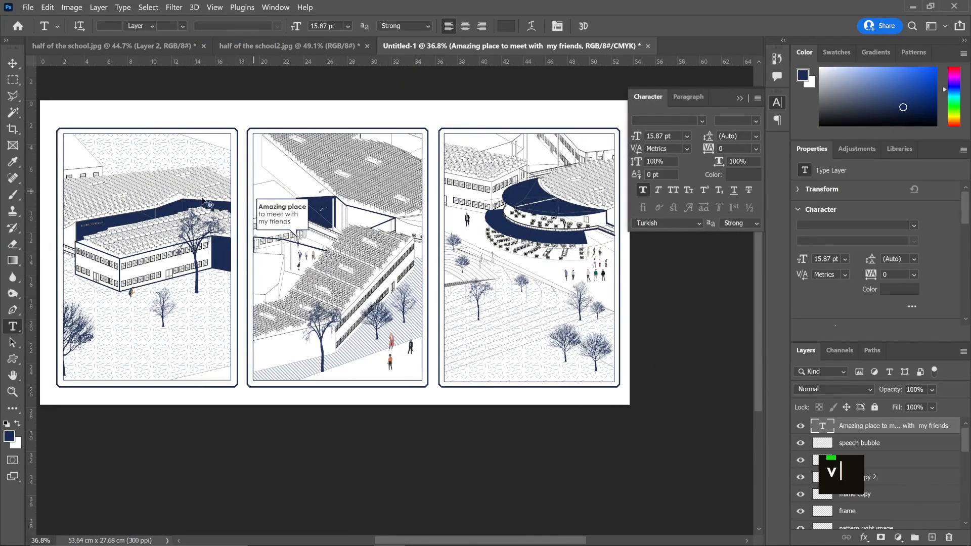
pyautogui.press('v')
pyautogui.scroll(2, 233, 234)
pyautogui.moveTo(326, 234); pyautogui.dragTo(130, 311)
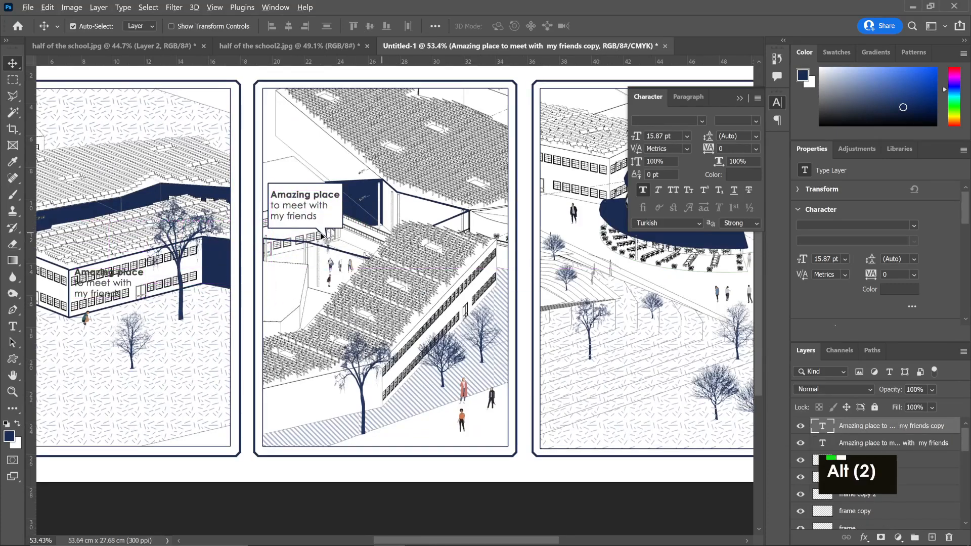
pyautogui.moveTo(323, 234); pyautogui.dragTo(86, 307)
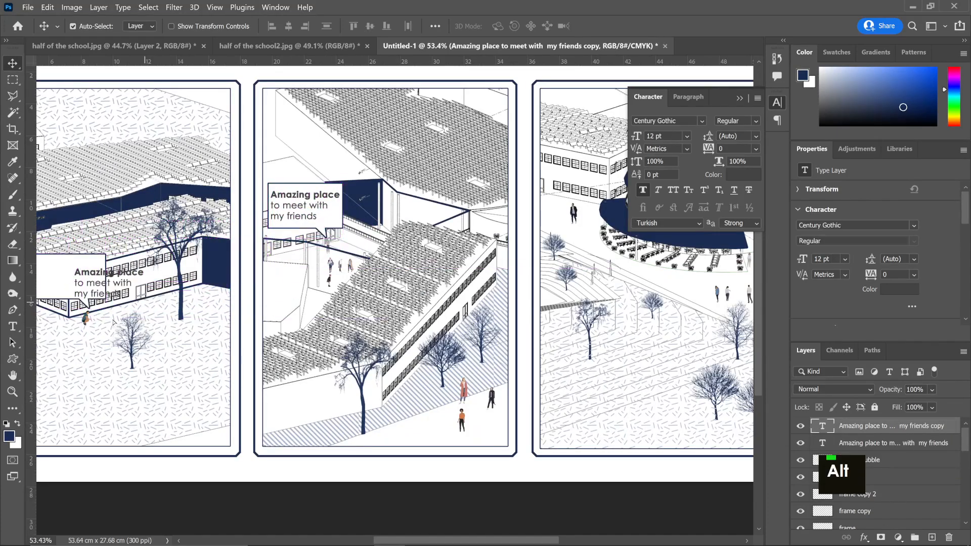
# - Position the first panel's bubble so its tail ends beside the crouching person, and place the copied text inside it
pyautogui.hotkey('ctrl', 't')
pyautogui.hscroll(-4, 138, 312)
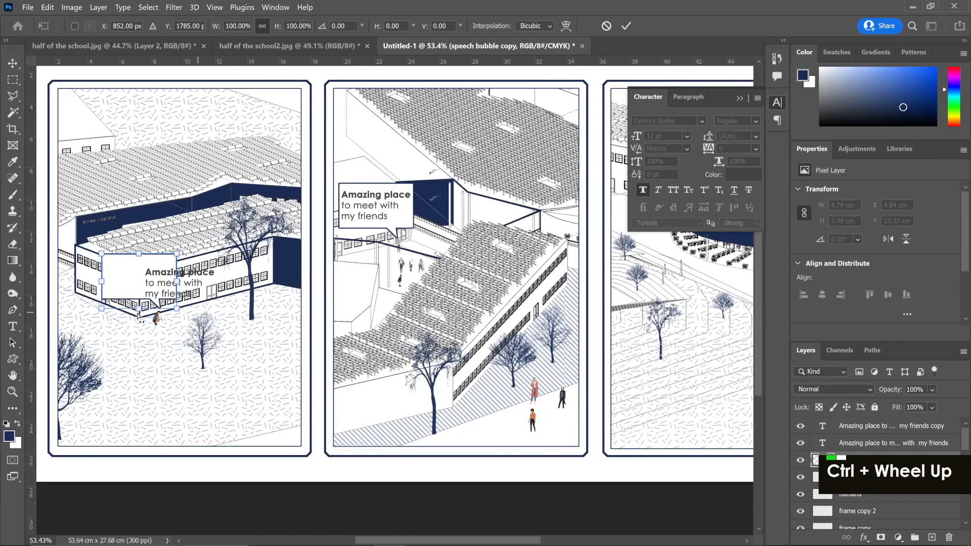
pyautogui.moveTo(158, 278); pyautogui.dragTo(137, 287)
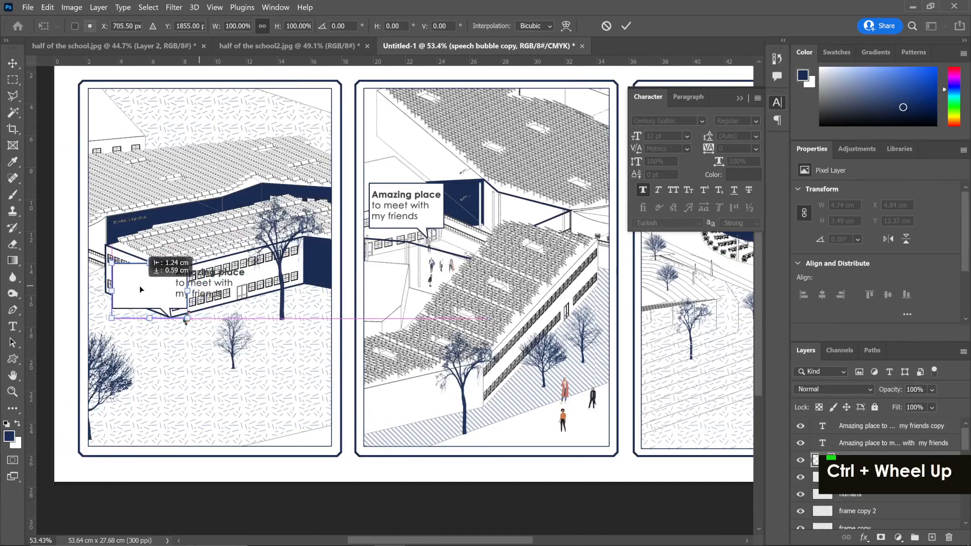
pyautogui.press('Return')
pyautogui.scroll(7, 151, 313)
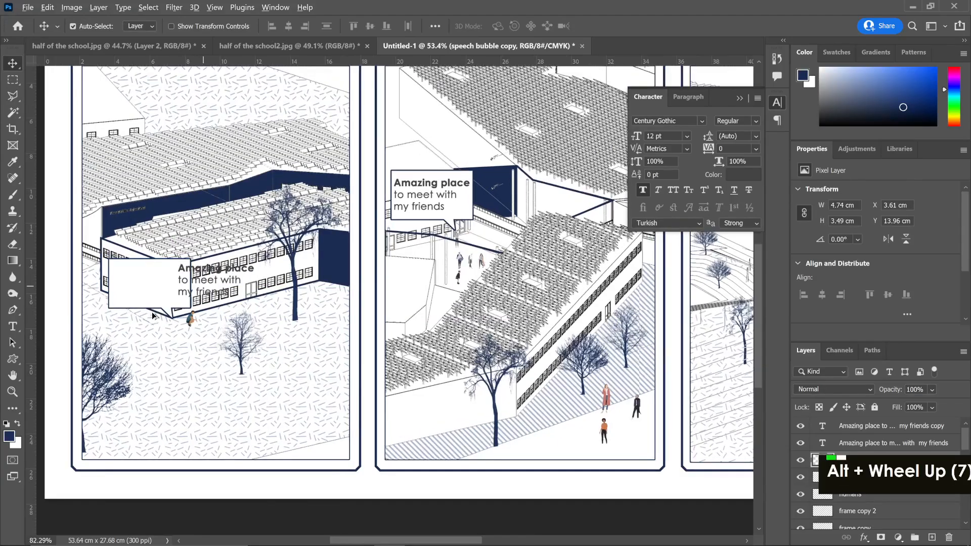
pyautogui.moveTo(259, 242); pyautogui.dragTo(155, 247)
# - Replace the copied text's bold line with "Watering" and the regular lines below it with "my plant before"
pyautogui.doubleClick(152, 246)
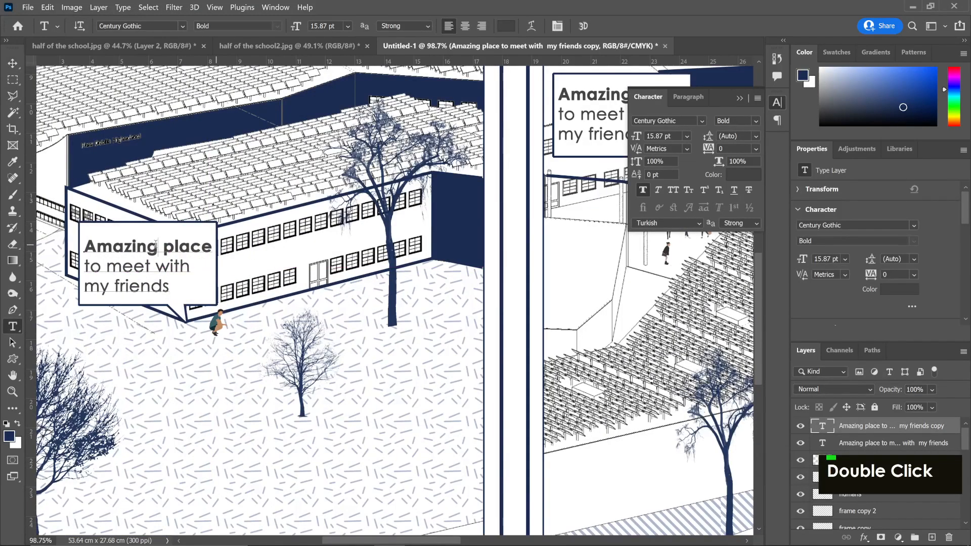
pyautogui.write('Watering')
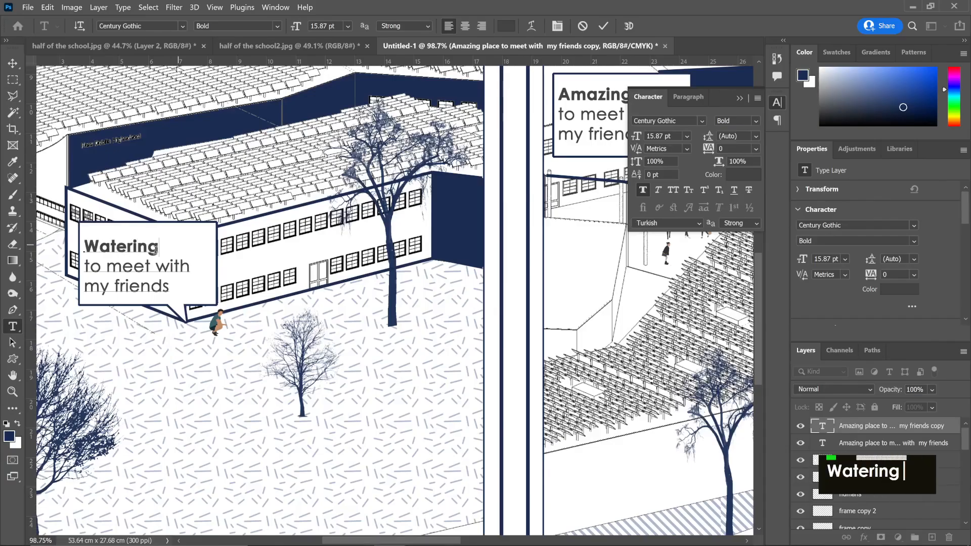
pyautogui.moveTo(172, 292); pyautogui.dragTo(74, 273)
pyautogui.click(77, 279)
pyautogui.write('my pla')
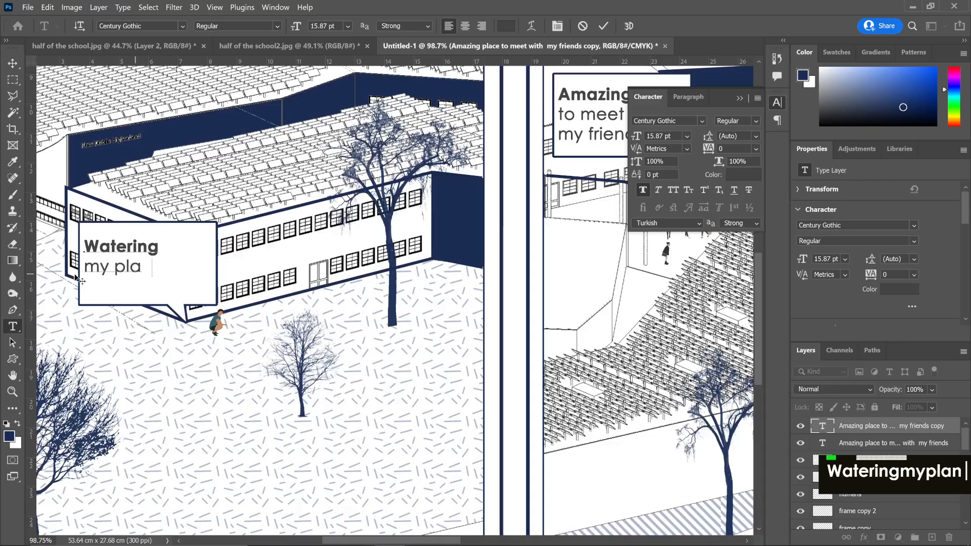
pyautogui.write('nt before')
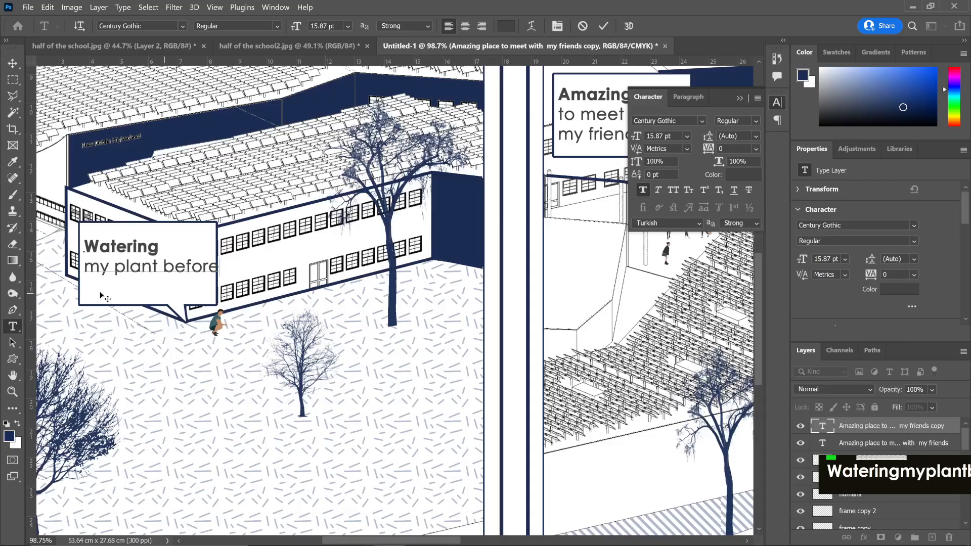
# - Add the lines "the lesson is my" and "hobby" below, nudge the text up inside the bubble and commit the edit
pyautogui.press('Return')
pyautogui.write('th')
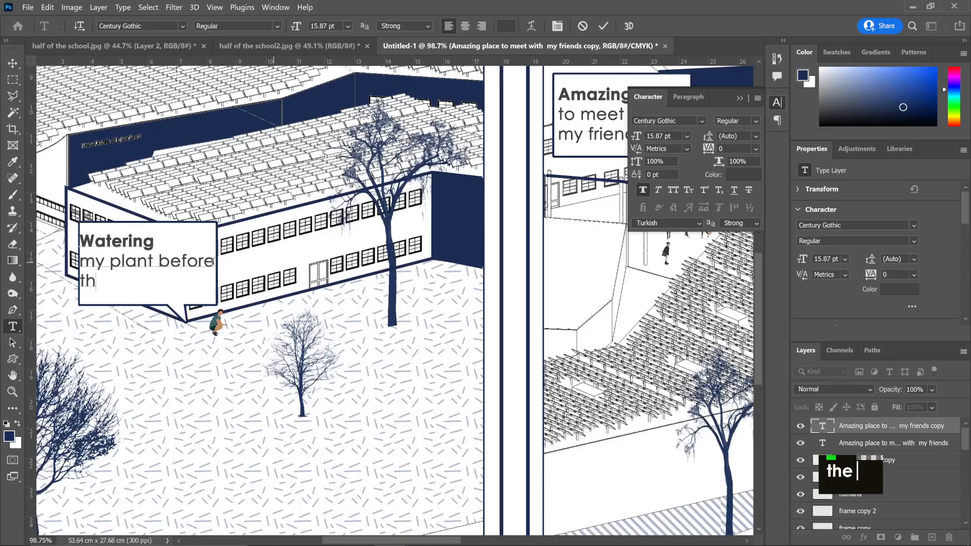
pyautogui.write('e lesson is my')
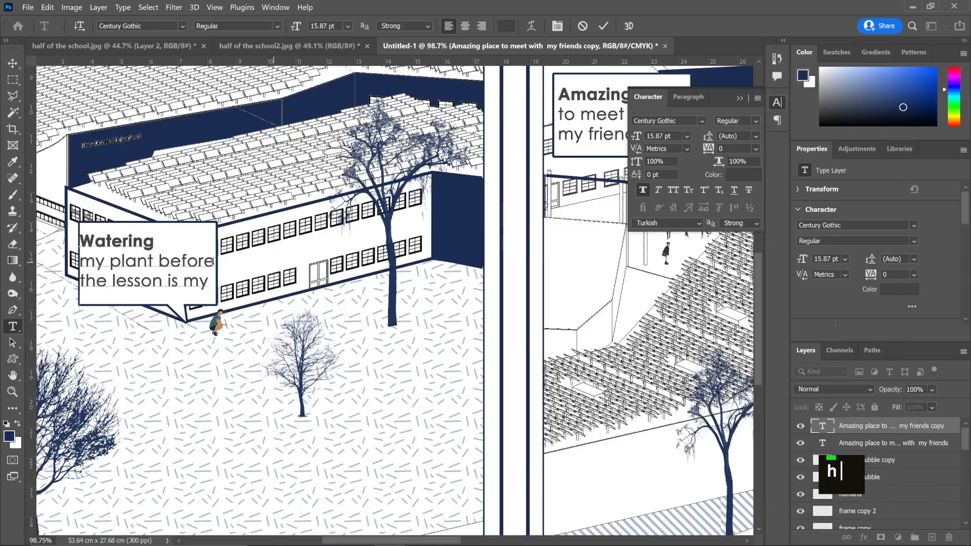
pyautogui.press('Return')
pyautogui.write('hob')
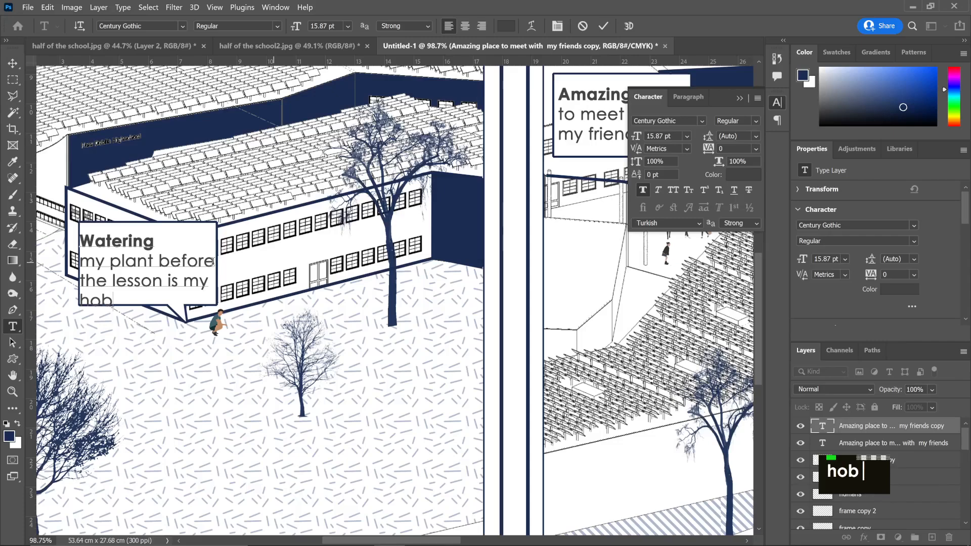
pyautogui.write('by')
pyautogui.press('ctrl')
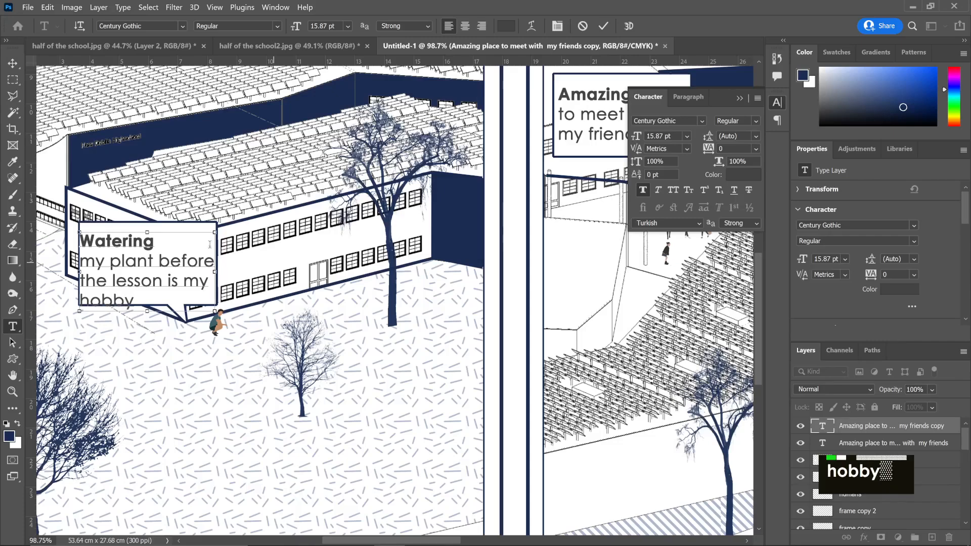
pyautogui.click(603, 26)
# - Widen the first panel's speech bubble to about 108.57% of its width, keeping its height
pyautogui.press('v')
pyautogui.click(188, 315)
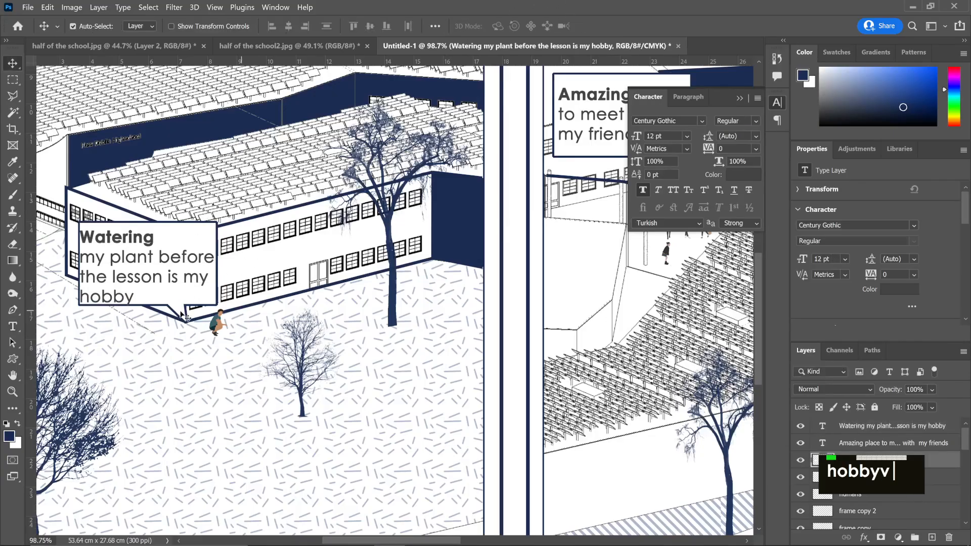
pyautogui.hotkey('ctrl', 't')
pyautogui.moveTo(78, 272); pyautogui.dragTo(72, 270)
pyautogui.press('Return')
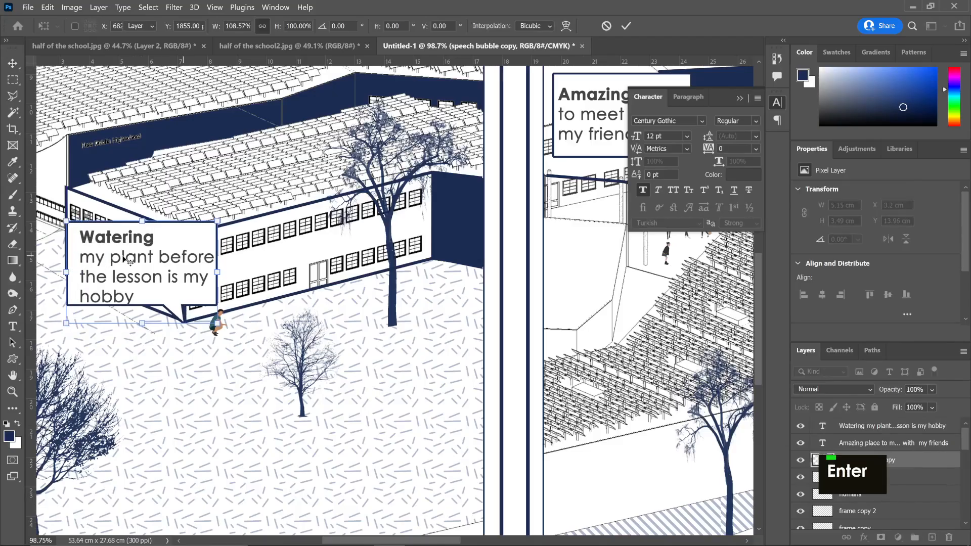
# - Shift the widened bubble closer to the crouching person and align the "Watering" text inside it with a small left margin
pyautogui.press('v')
pyautogui.moveTo(127, 246); pyautogui.dragTo(122, 241)
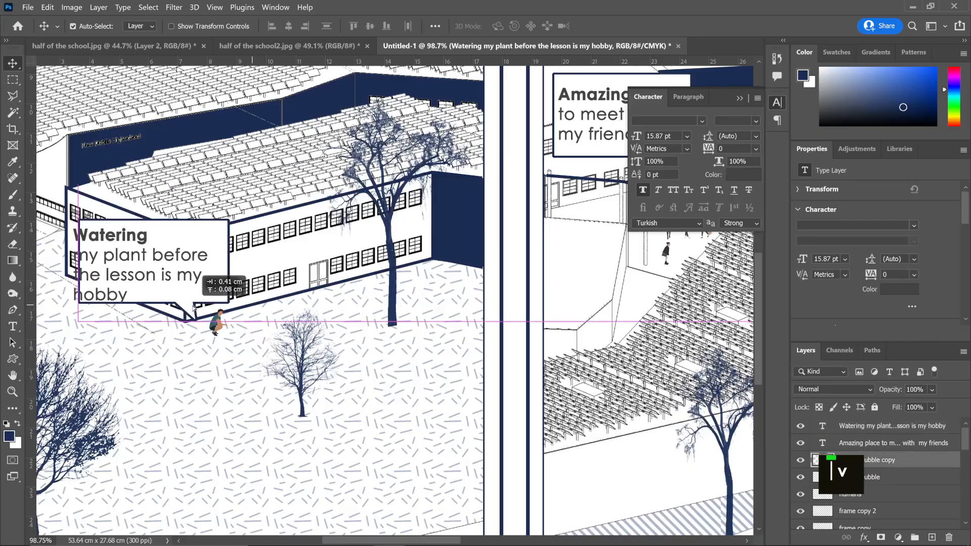
pyautogui.moveTo(134, 243); pyautogui.dragTo(156, 245)
pyautogui.keyDown('ctrl'); pyautogui.click(152, 241); pyautogui.keyUp('ctrl')
# - Duplicate the middle panel's speech bubble and text into the third panel, above the curved dining terrace
pyautogui.keyDown('alt'); pyautogui.scroll(-6, 156, 246); pyautogui.keyUp('alt')
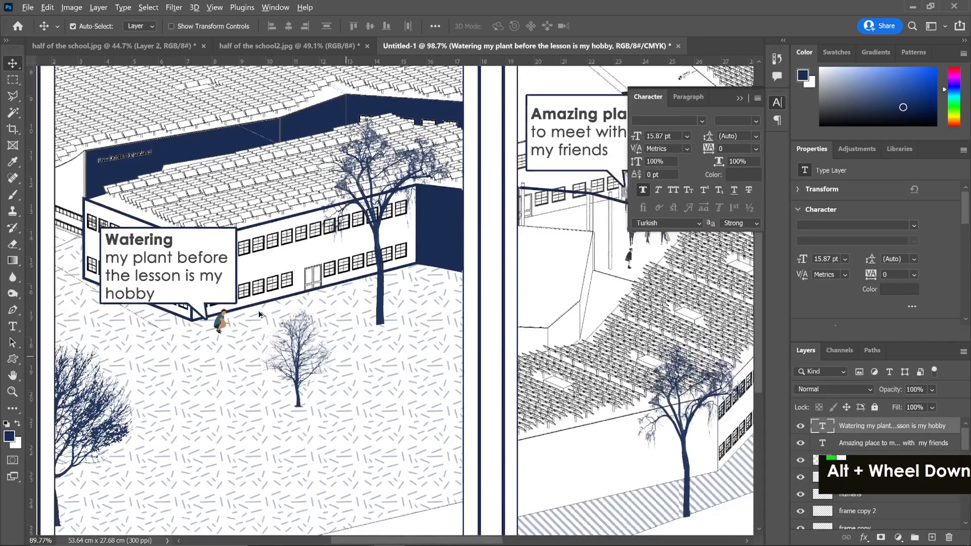
pyautogui.keyDown('ctrl'); pyautogui.hscroll(4, 304, 318); pyautogui.keyUp('ctrl')
pyautogui.hscroll(3, 302, 318)
pyautogui.moveTo(205, 200); pyautogui.dragTo(543, 182)
pyautogui.moveTo(545, 221); pyautogui.dragTo(545, 222)
pyautogui.moveTo(198, 213); pyautogui.dragTo(537, 197)
# - Replace the third panel's text with a bold line "Enjoying the view" and a regular line "while having my lunch!", and commit it
pyautogui.press('t')
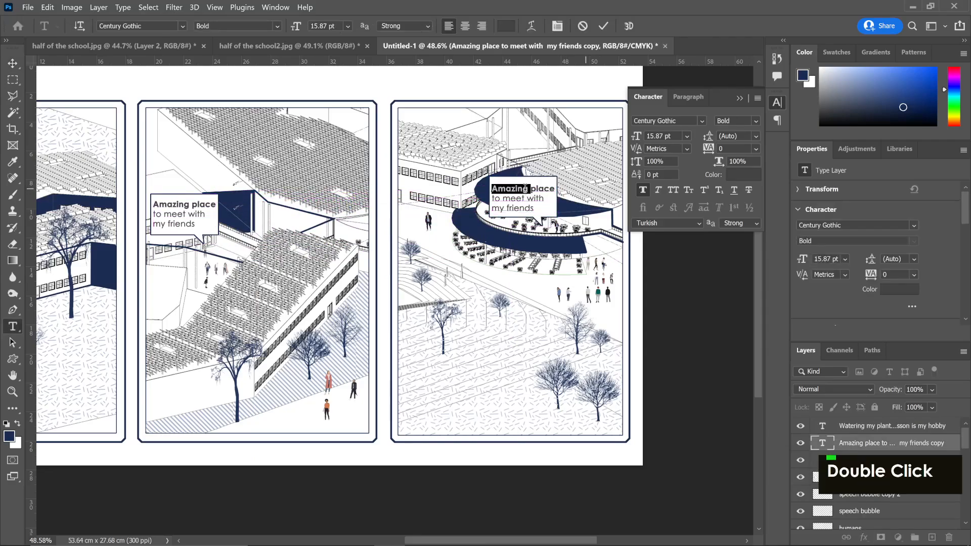
pyautogui.tripleClick(525, 188)
pyautogui.write('Enjoying the view')
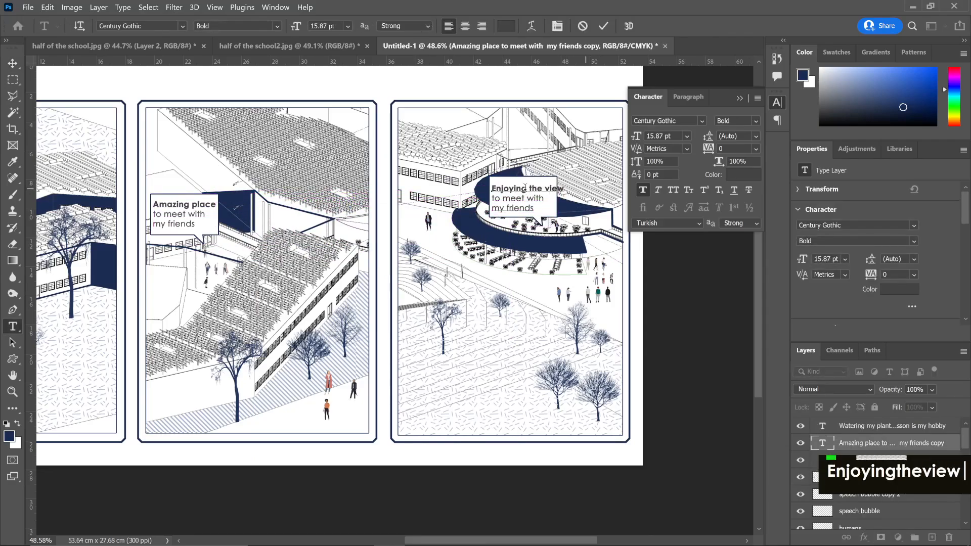
pyautogui.keyDown('alt'); pyautogui.scroll(1, 530, 203); pyautogui.keyUp('alt')
pyautogui.keyDown('alt'); pyautogui.scroll(1, 531, 204); pyautogui.keyUp('alt')
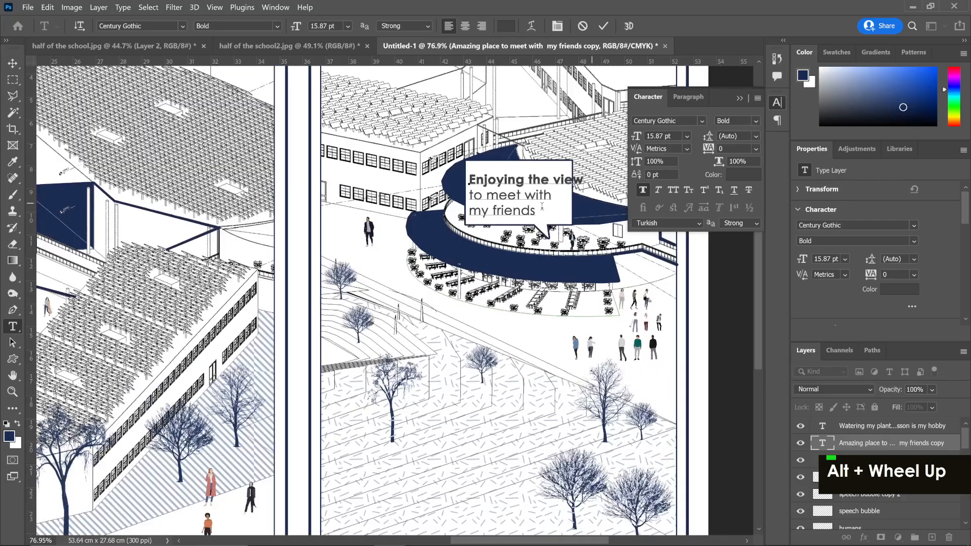
pyautogui.moveTo(535, 211); pyautogui.dragTo(466, 189)
pyautogui.write('whi')
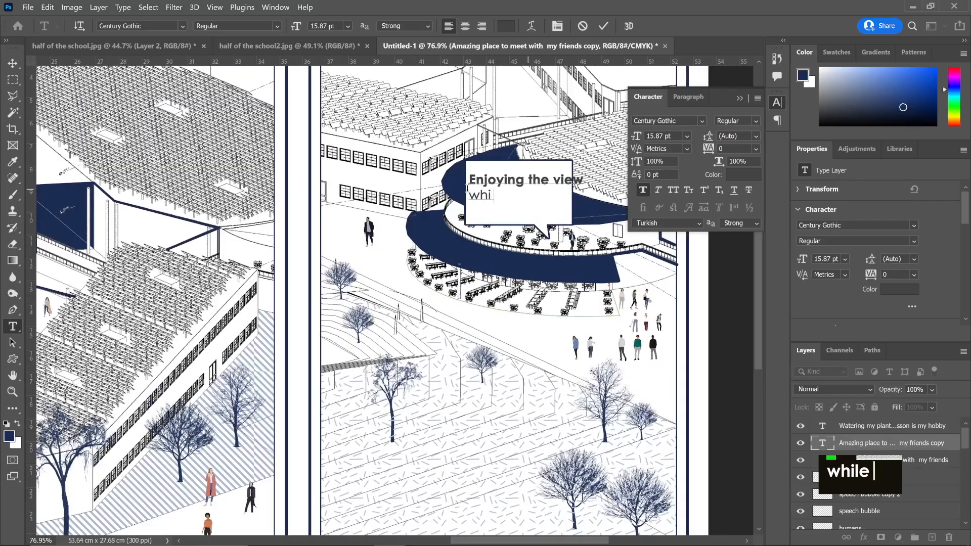
pyautogui.write('le having my lunch!')
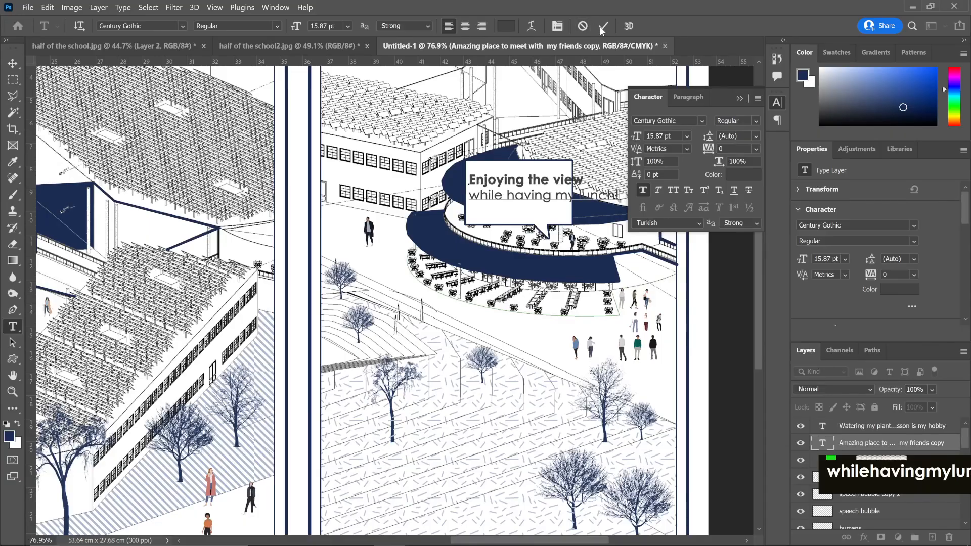
pyautogui.click(604, 26)
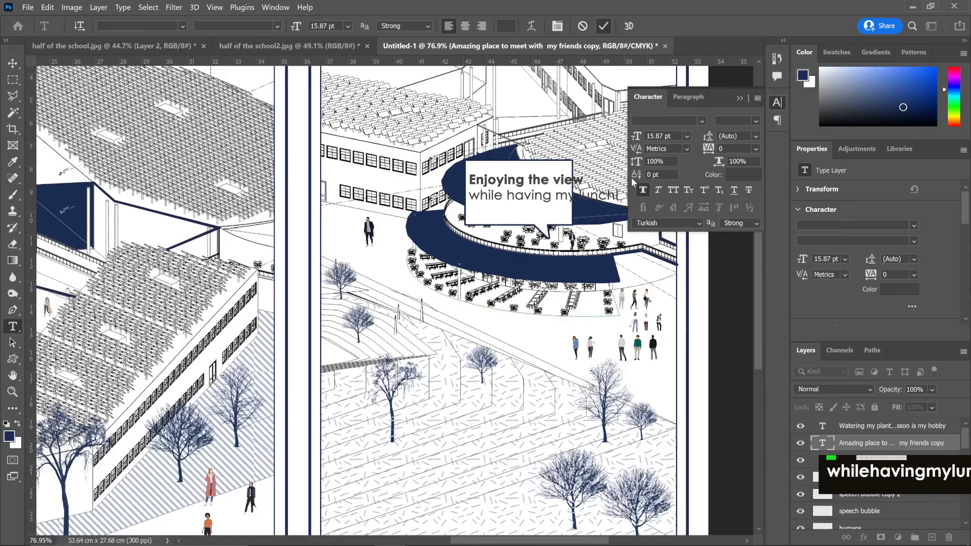
# - Move the third panel's text left and resize its bubble to about 142.32% width and 81.80% height
pyautogui.press('v')
pyautogui.moveTo(546, 185); pyautogui.dragTo(523, 184)
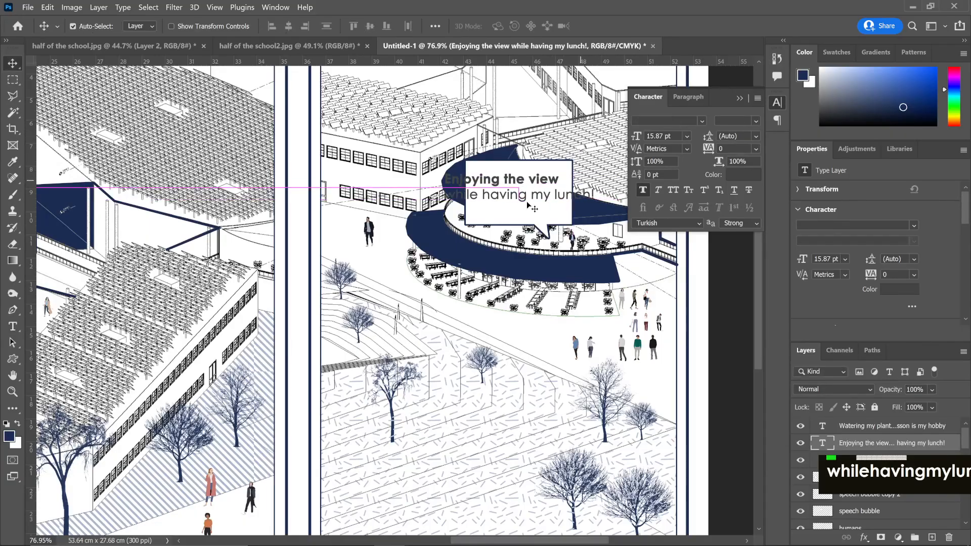
pyautogui.click(531, 208)
pyautogui.hotkey('ctrl', 't')
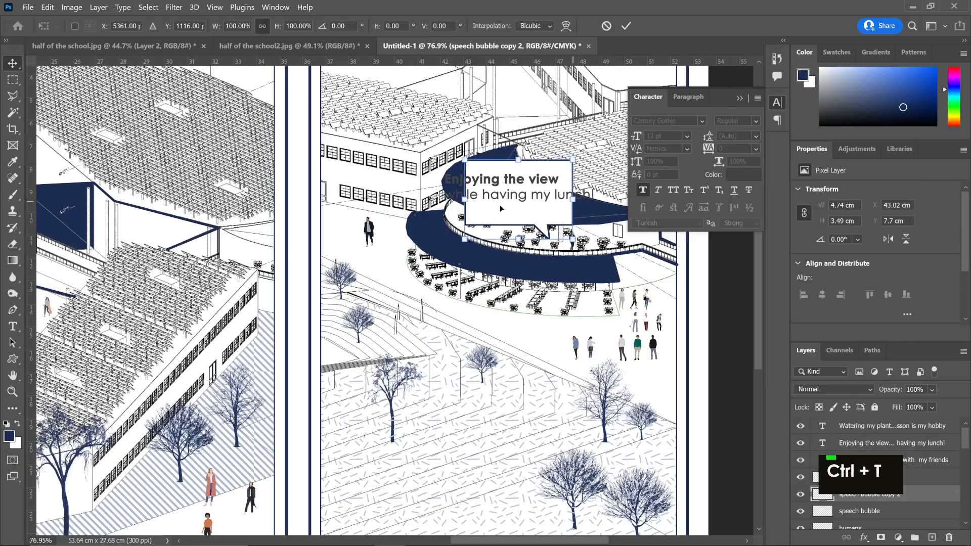
pyautogui.moveTo(465, 200); pyautogui.dragTo(417, 200)
pyautogui.press('shift')
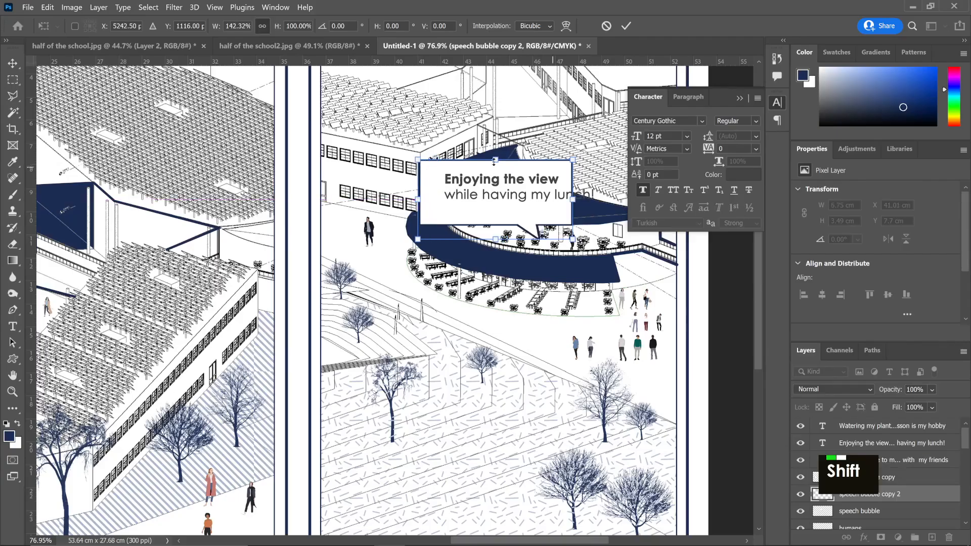
pyautogui.moveTo(495, 160); pyautogui.dragTo(495, 174)
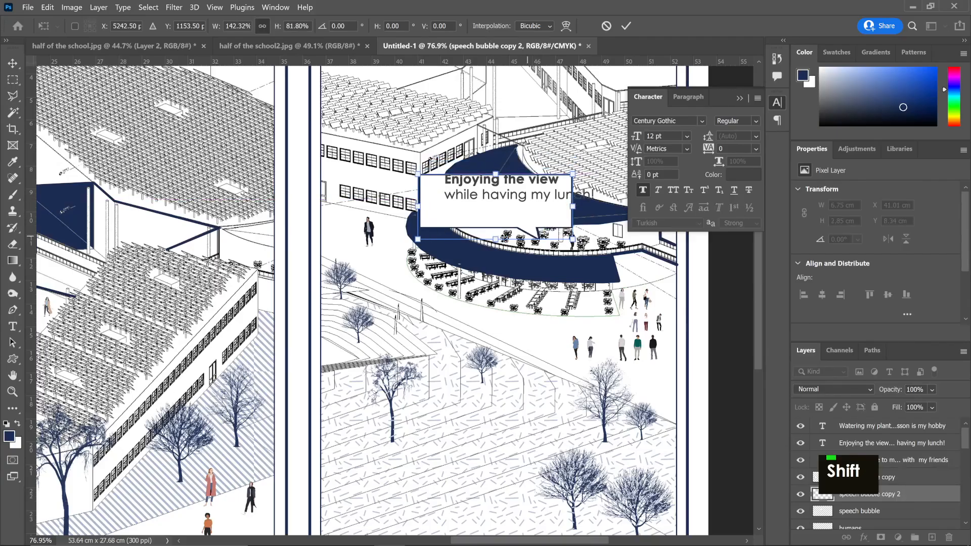
pyautogui.press('Return')
pyautogui.press('v')
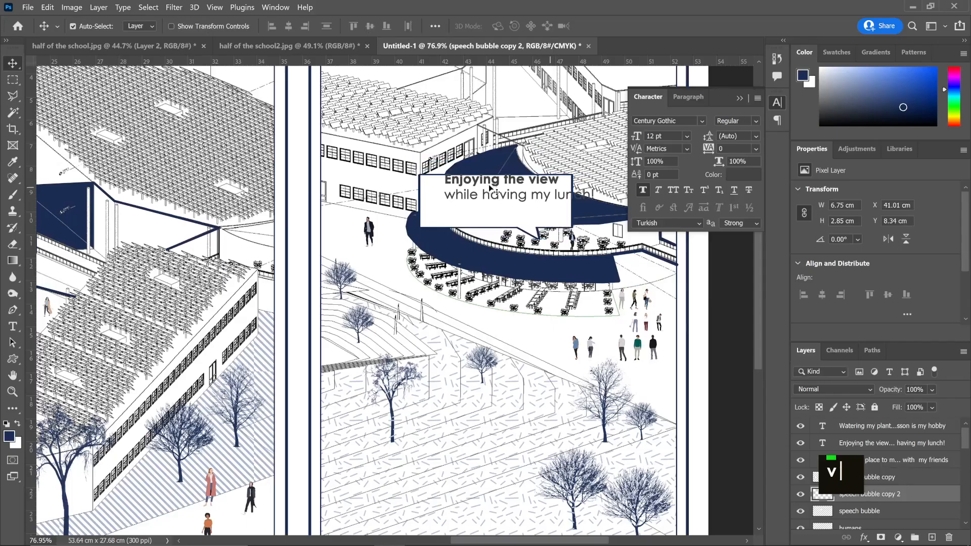
# - Move the "Enjoying the view while having my lunch!" text inside the third panel's bubble, against its left edge
pyautogui.moveTo(488, 184); pyautogui.dragTo(469, 197)
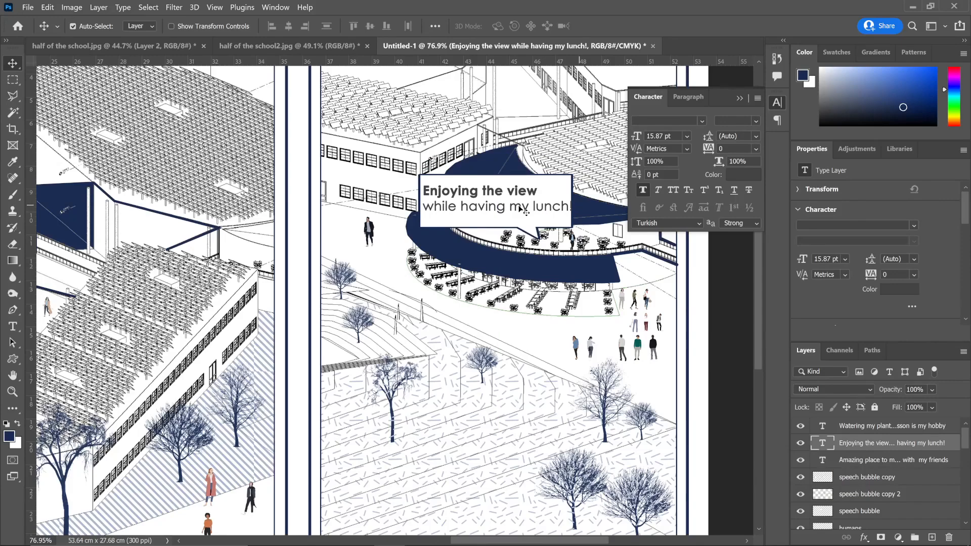
pyautogui.press('v')
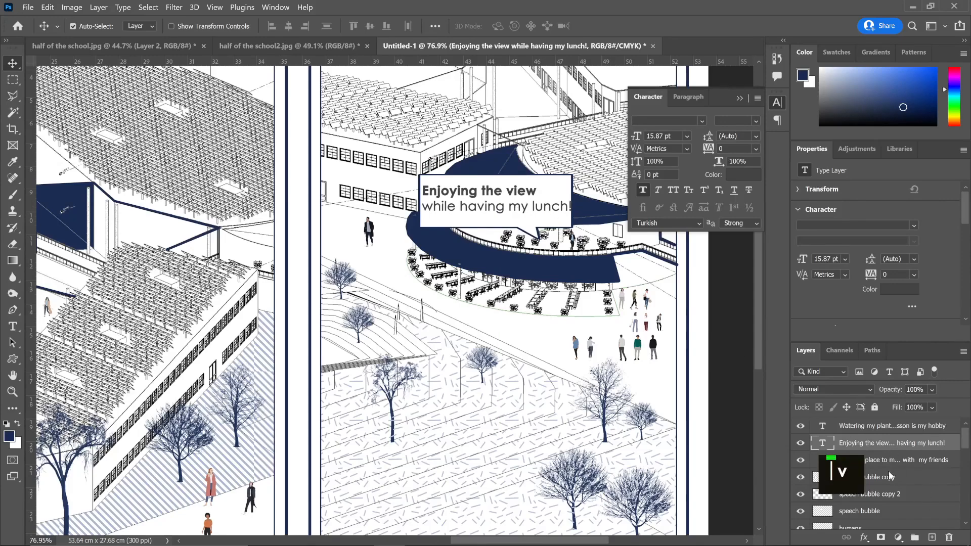
# - Select the third panel's bubble rectangle together with its tail, and create a new layer for redrawing it
pyautogui.click(534, 229)
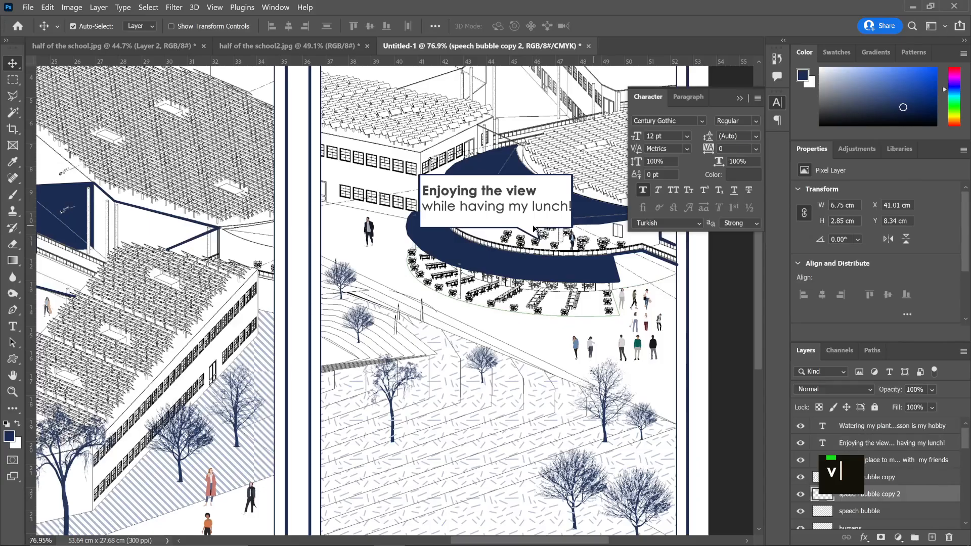
pyautogui.press('m')
pyautogui.moveTo(574, 175); pyautogui.dragTo(417, 229)
pyautogui.click(12, 95)
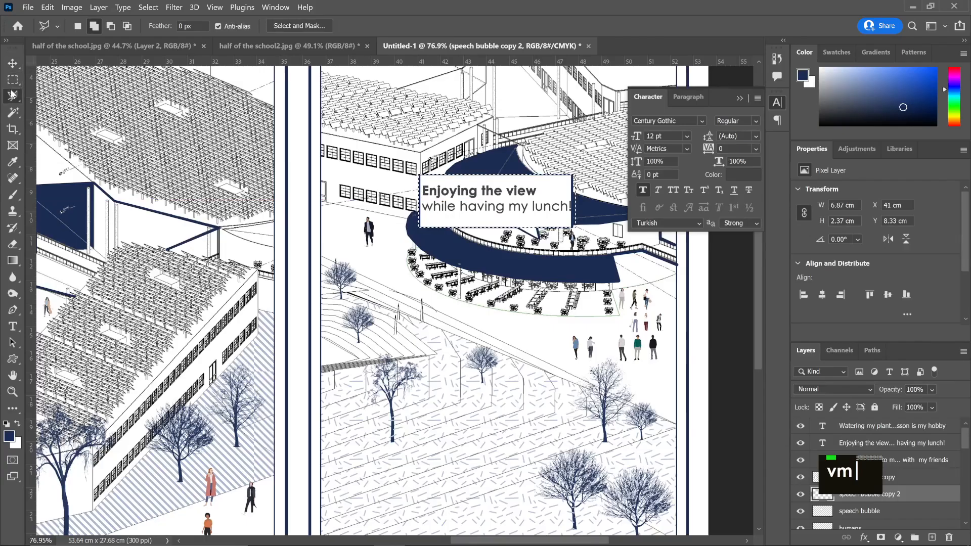
pyautogui.doubleClick(537, 221)
pyautogui.rightClick(538, 220)
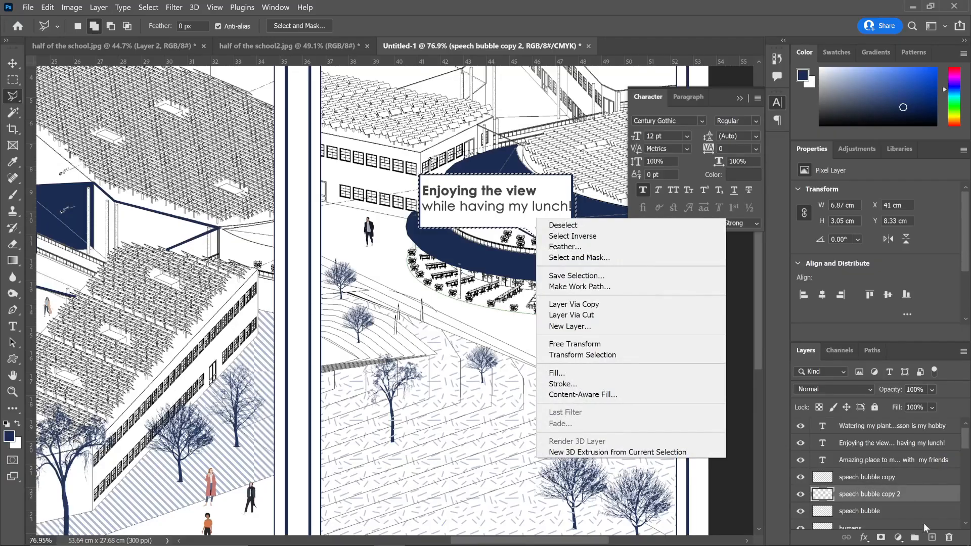
pyautogui.click(570, 304)
# - Stroke the bubble selection on the new layer with the navy foreground colour, and fill the bubble's interior with white
pyautogui.rightClick(468, 207)
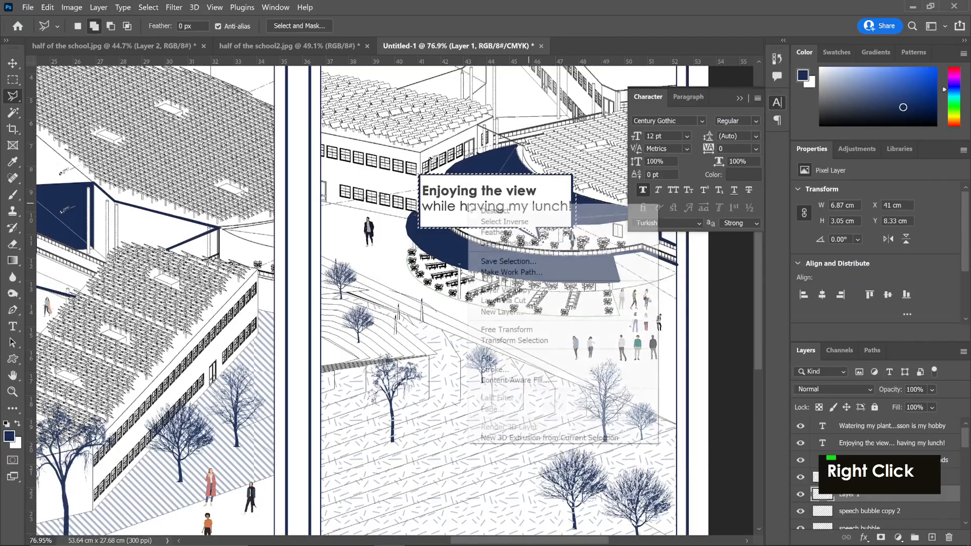
pyautogui.click(498, 369)
pyautogui.press('Return')
pyautogui.hotkey('ctrl', 'd')
pyautogui.press('w')
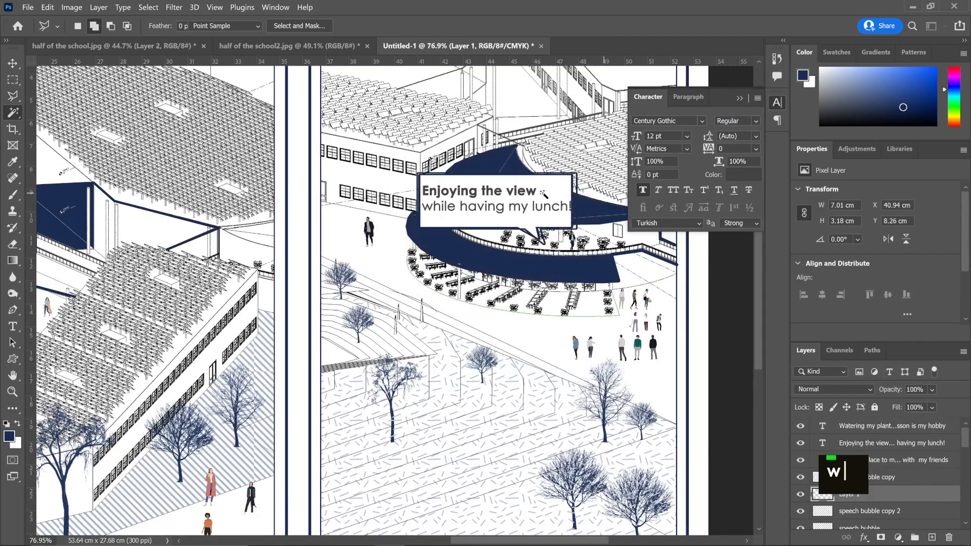
pyautogui.hotkey('ctrl', 'BackSpace')
pyautogui.hotkey('ctrl', 'd')
pyautogui.press('v')
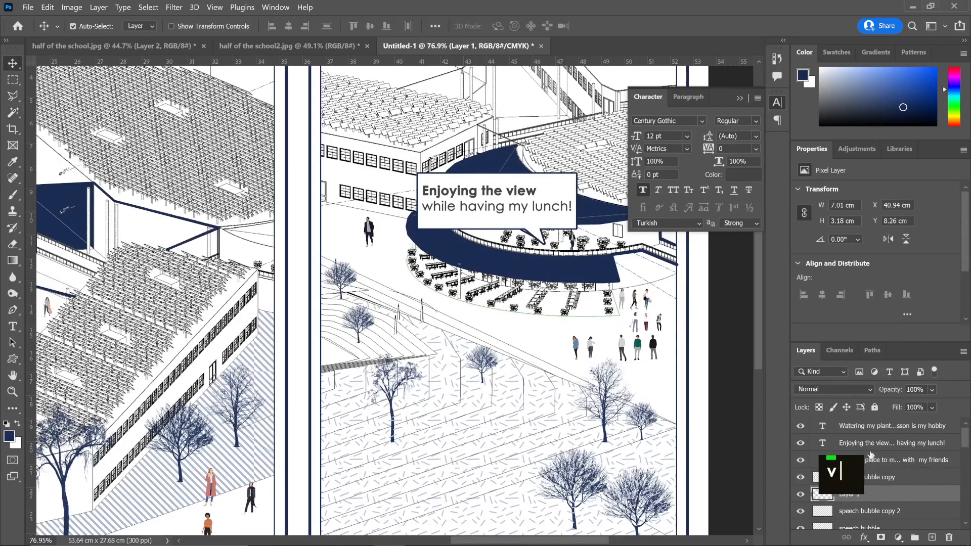
# - Delete the old "speech bubble copy 2" layer
pyautogui.click(894, 516)
pyautogui.press('Delete')
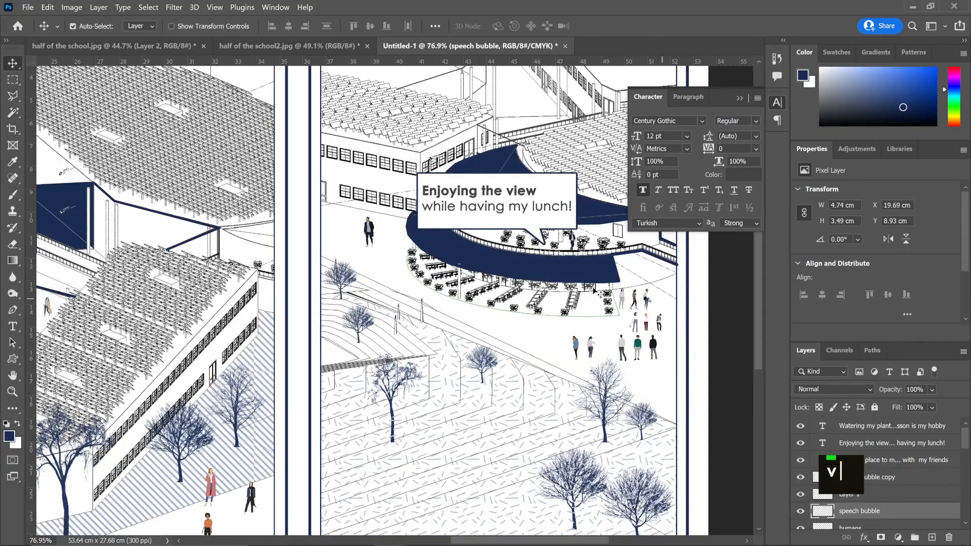
pyautogui.keyDown('alt'); pyautogui.scroll(-2, 594, 289); pyautogui.keyUp('alt')
pyautogui.keyDown('alt'); pyautogui.scroll(-2, 594, 289); pyautogui.keyUp('alt')
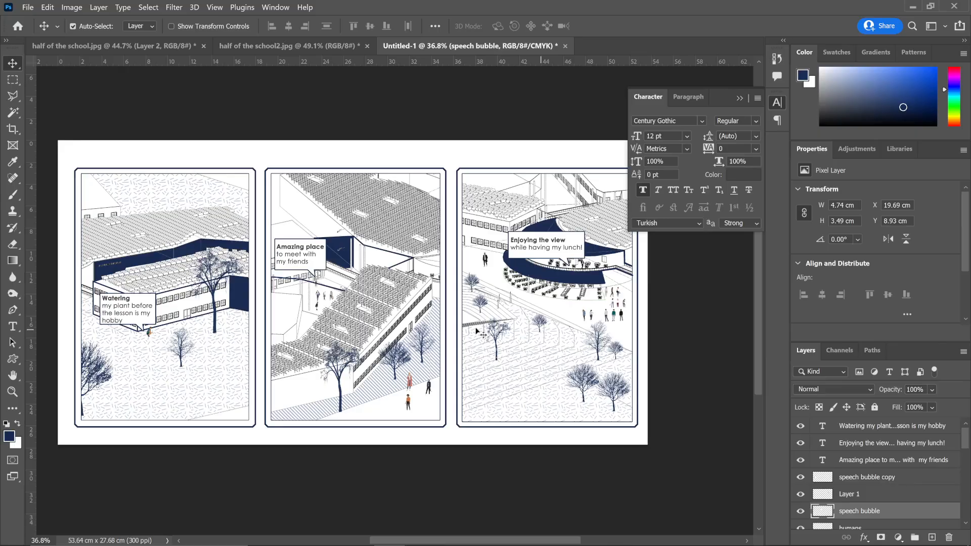
# - Change the foreground colour to light pink, hex f091d6
pyautogui.click(10, 438)
pyautogui.click(253, 360)
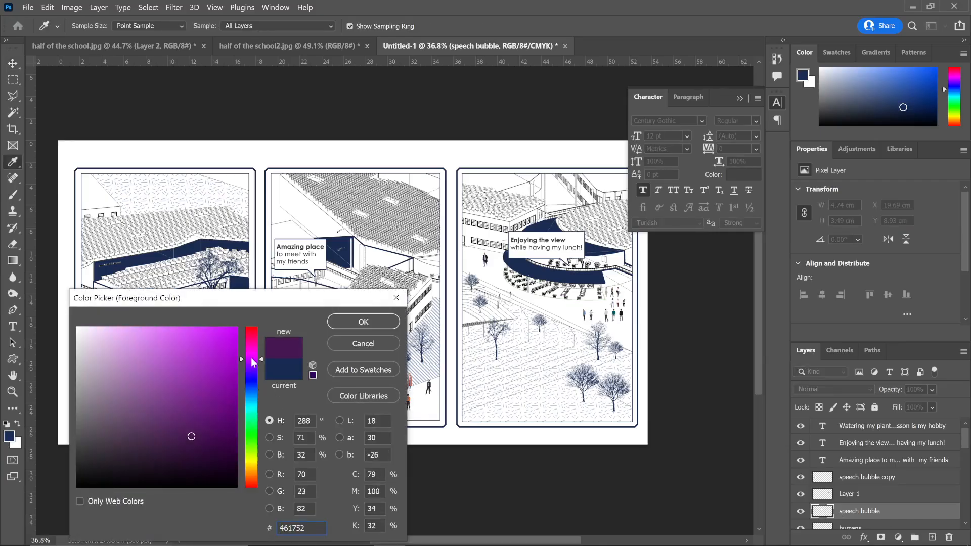
pyautogui.moveTo(252, 360); pyautogui.dragTo(251, 358)
pyautogui.click(145, 342)
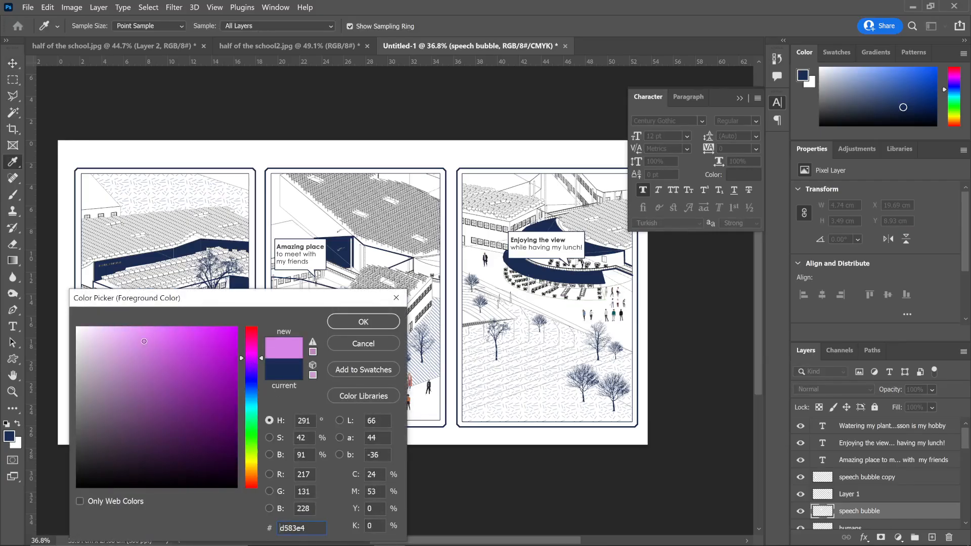
pyautogui.moveTo(144, 341); pyautogui.dragTo(140, 337)
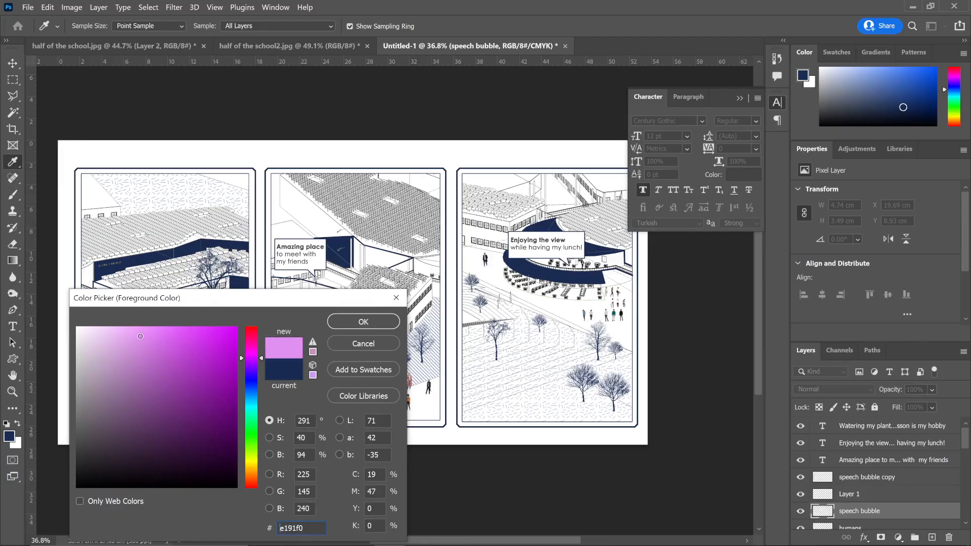
pyautogui.click(251, 348)
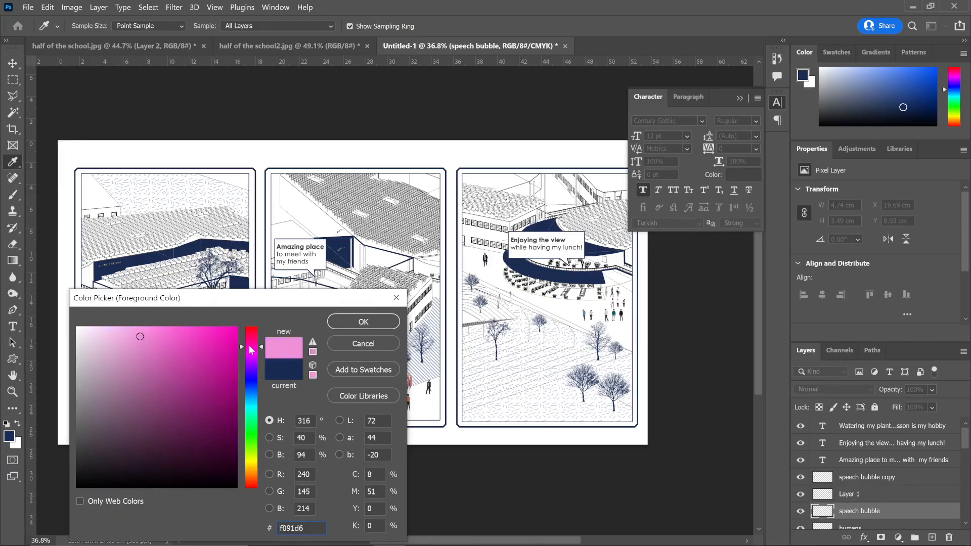
pyautogui.press('Return')
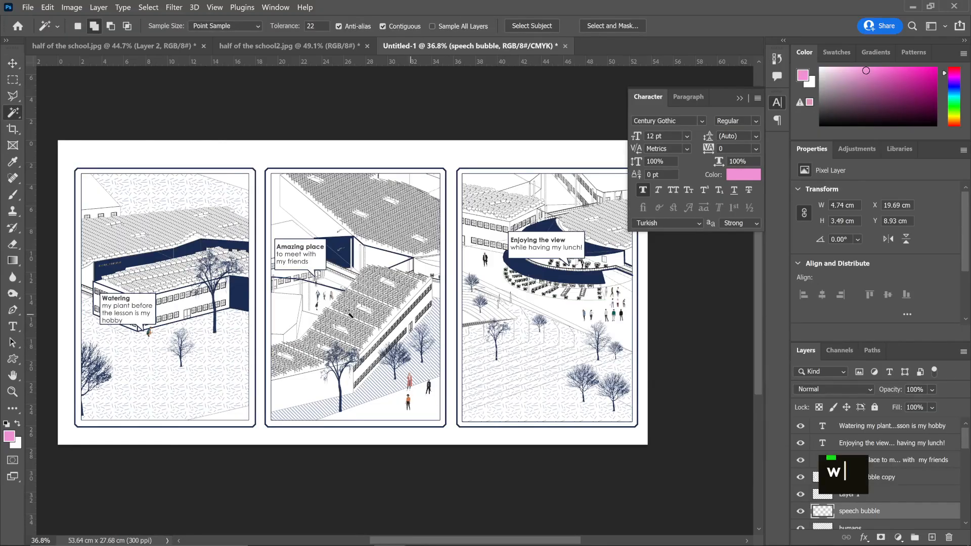
# - Select the blank wall area beside the bubble's tail on the "middle" layer with the Magic Wand
pyautogui.click(331, 302)
pyautogui.scroll(3, 331, 302)
pyautogui.scroll(3, 315, 310)
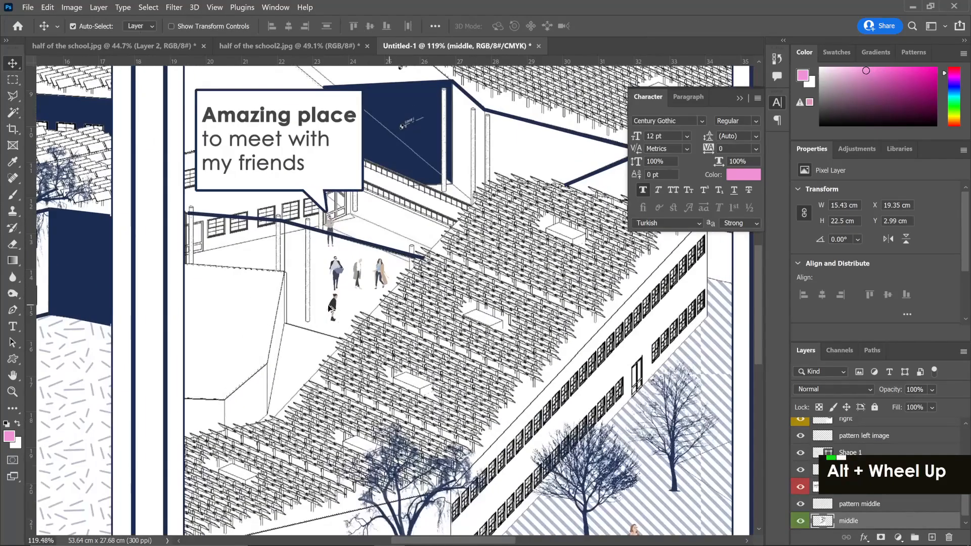
pyautogui.press('w')
pyautogui.click(388, 211)
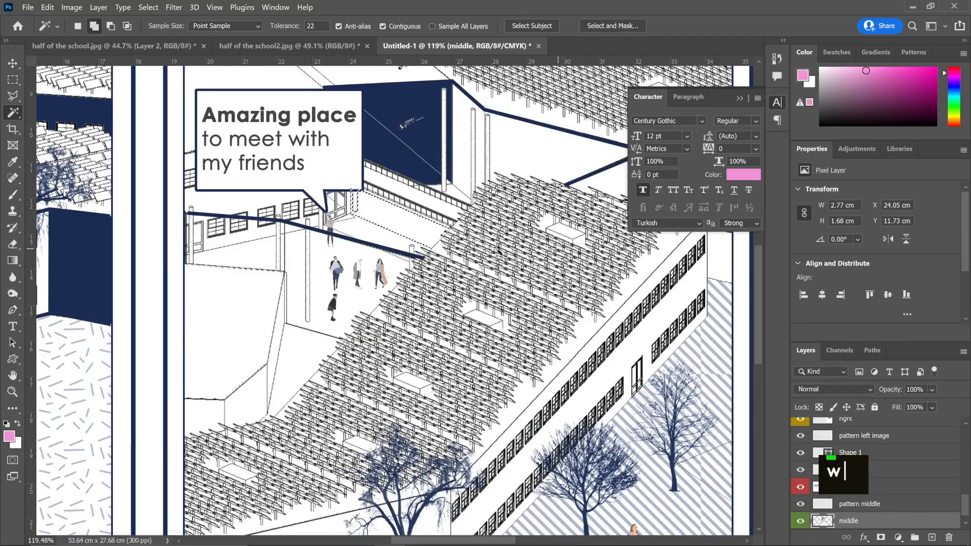
# - Fill the selected wall area in the middle panel with the pink foreground colour, keeping the area selected
pyautogui.hotkey('alt', 'BackSpace')
pyautogui.scroll(-3, 391, 203)
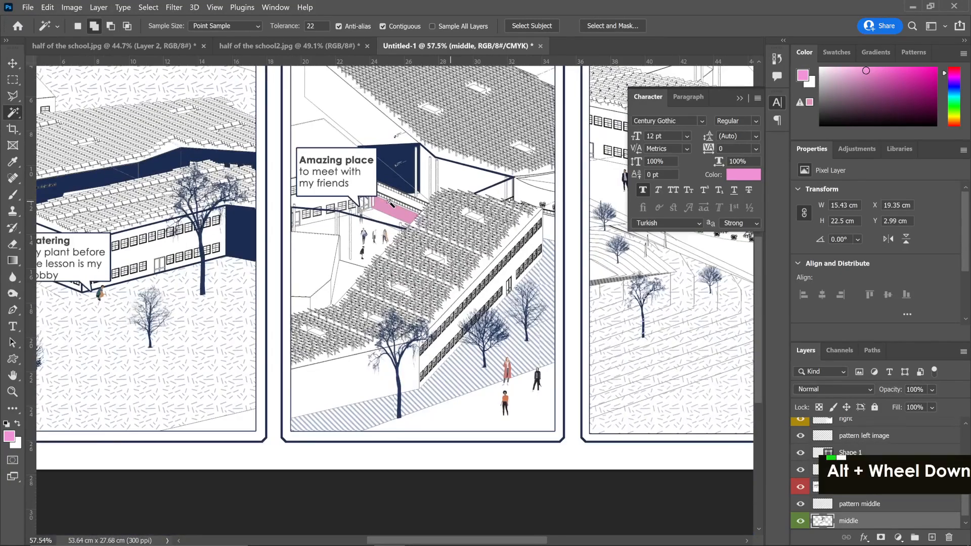
pyautogui.scroll(-2, 391, 204)
pyautogui.hscroll(3, 391, 203)
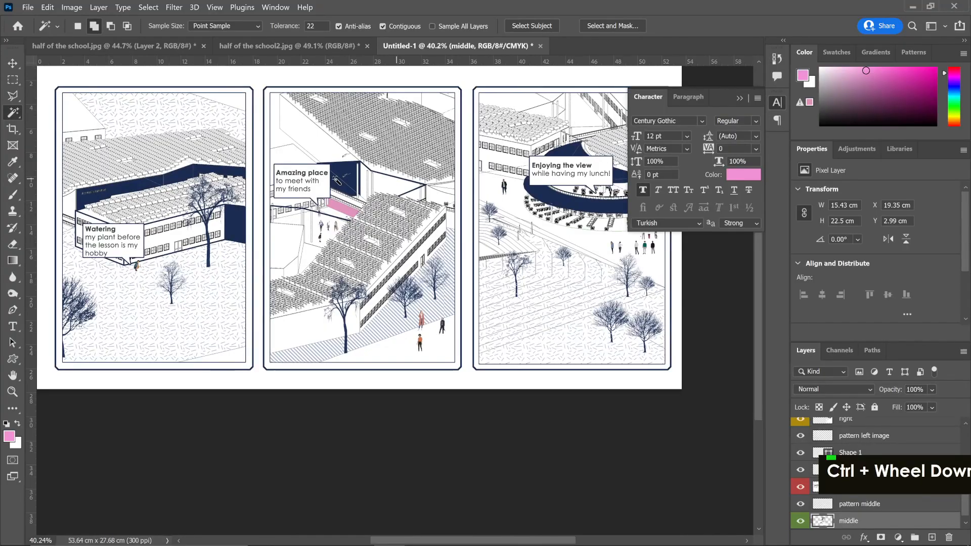
pyautogui.hotkey('ctrl', 'z')
# - Choose the Pink_03 preset from the Pinks group for the Gradient tool
pyautogui.scroll(2, 348, 219)
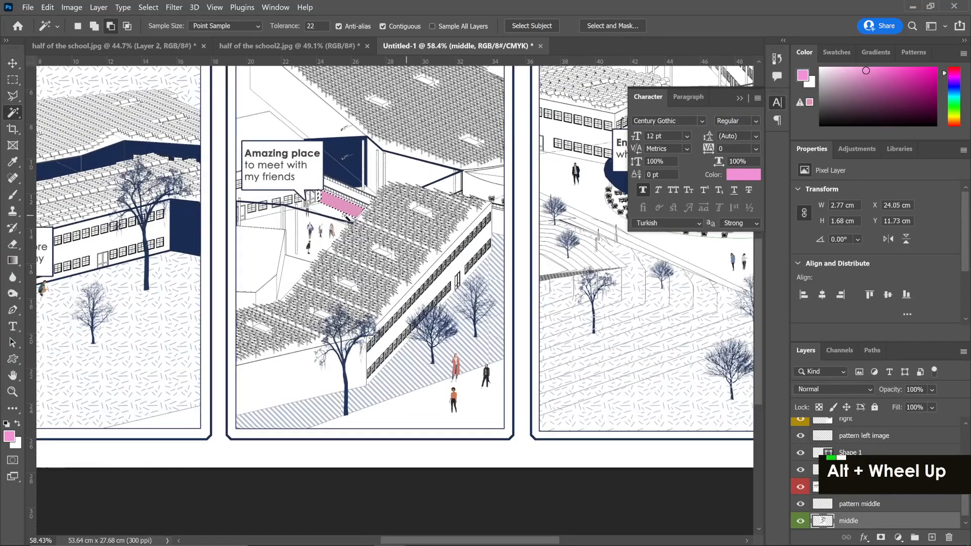
pyautogui.scroll(1, 348, 217)
pyautogui.press('g')
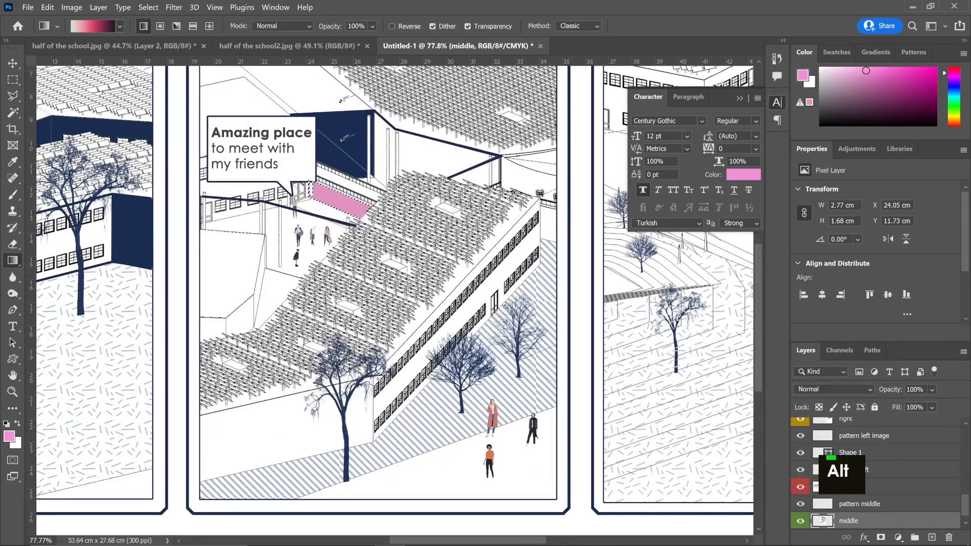
pyautogui.click(93, 29)
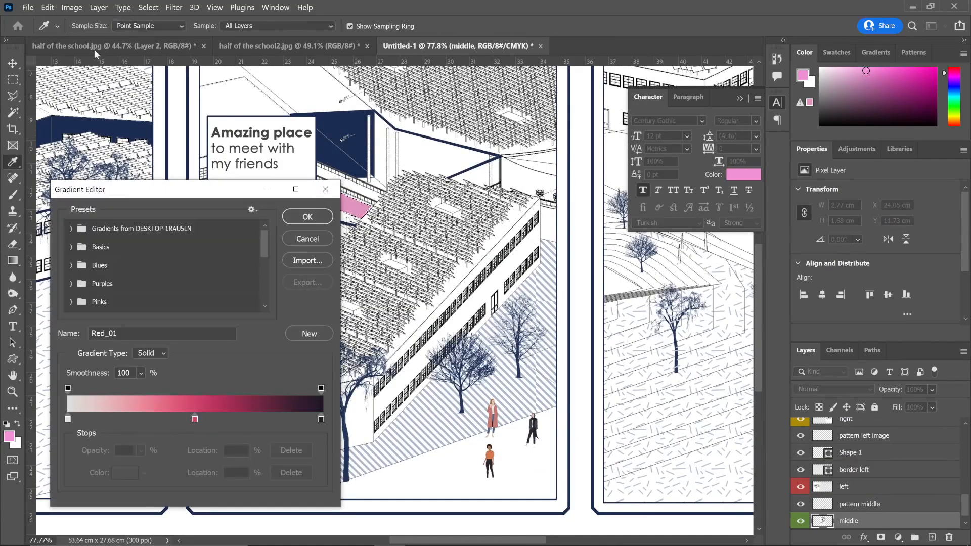
pyautogui.click(73, 303)
pyautogui.scroll(-3, 76, 298)
pyautogui.click(128, 249)
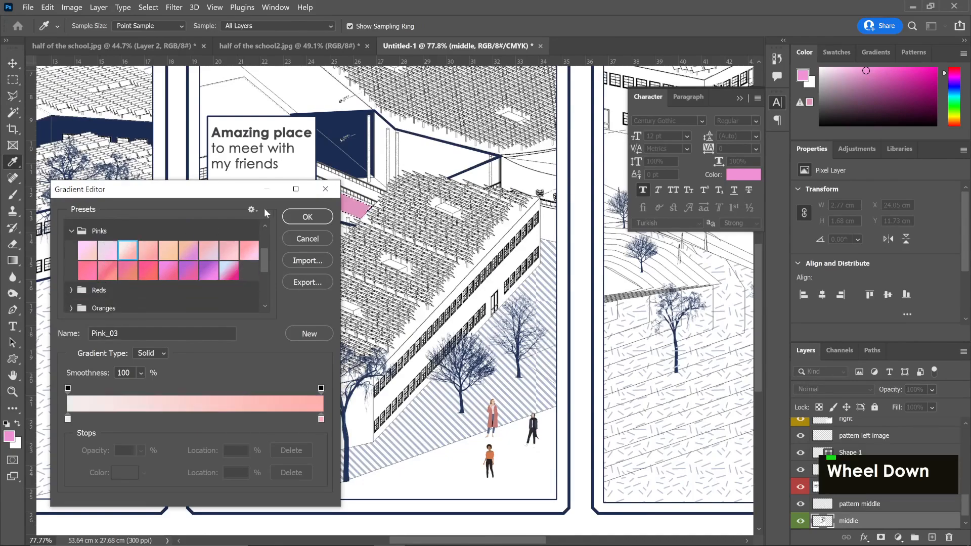
pyautogui.click(308, 217)
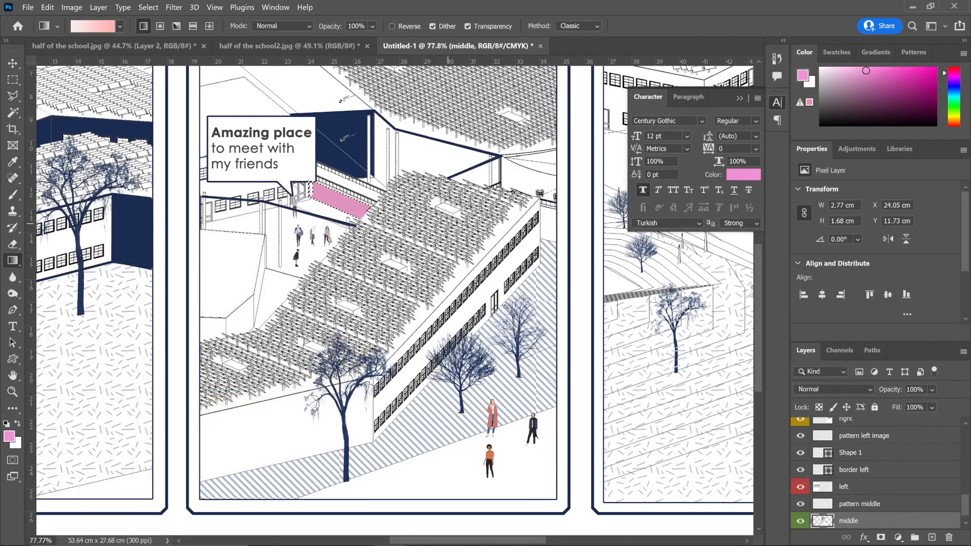
# - Apply the pink gradient across the selected wall area in the middle panel from its lower edge upward, and deselect it
pyautogui.moveTo(385, 226); pyautogui.dragTo(279, 180)
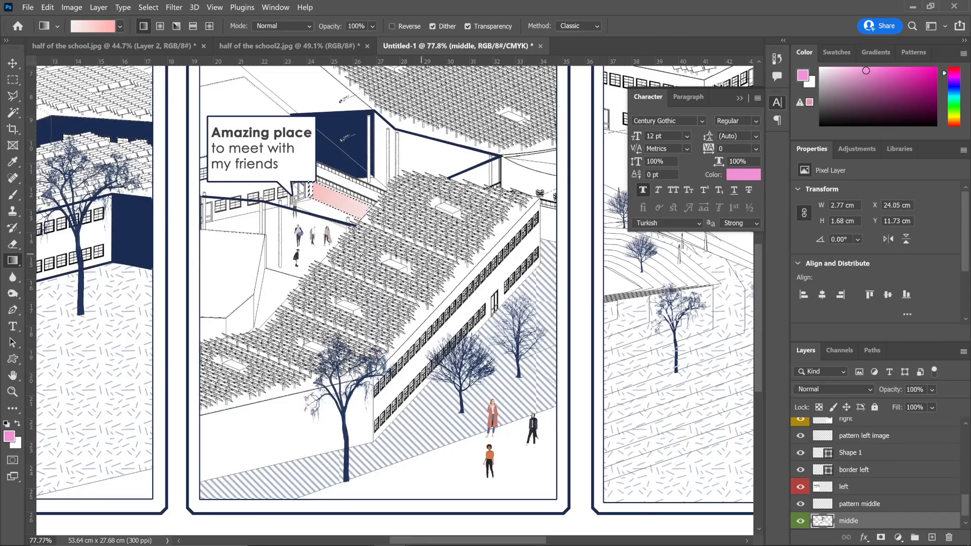
pyautogui.moveTo(339, 224); pyautogui.dragTo(359, 187)
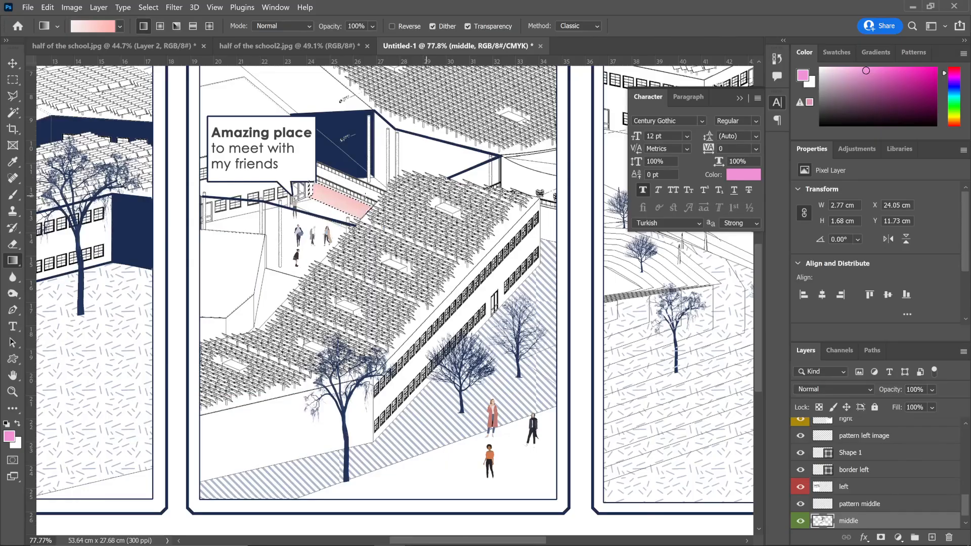
pyautogui.hotkey('ctrl', 'd')
# - Select the blank wall and floor area of the upper dining terrace on the "right" layer with the Magic Wand
pyautogui.scroll(-3, 375, 230)
pyautogui.keyDown('alt'); pyautogui.scroll(-2, 375, 231); pyautogui.keyUp('alt')
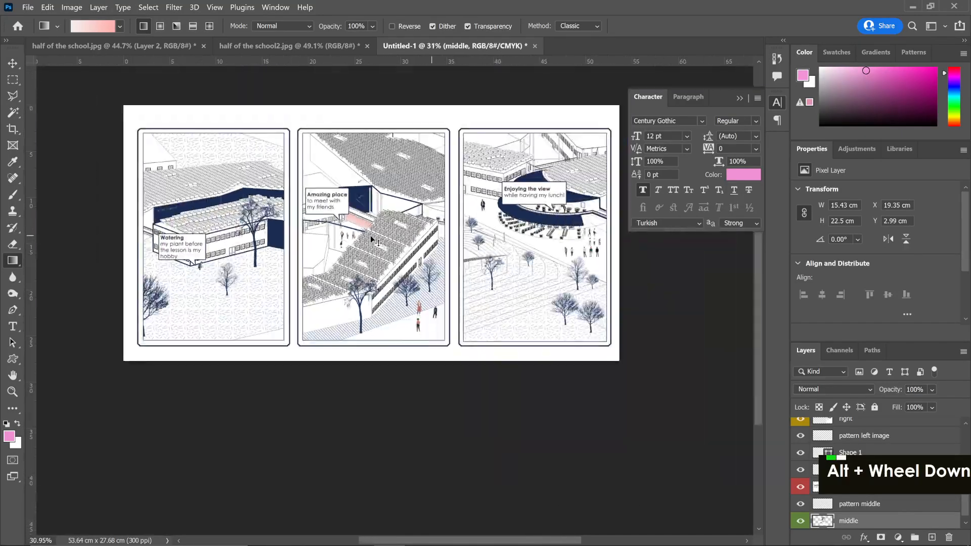
pyautogui.keyDown('ctrl'); pyautogui.scroll(-2, 372, 234); pyautogui.keyUp('ctrl')
pyautogui.scroll(-1, 372, 234)
pyautogui.press('v')
pyautogui.keyDown('alt'); pyautogui.scroll(4, 506, 207); pyautogui.keyUp('alt')
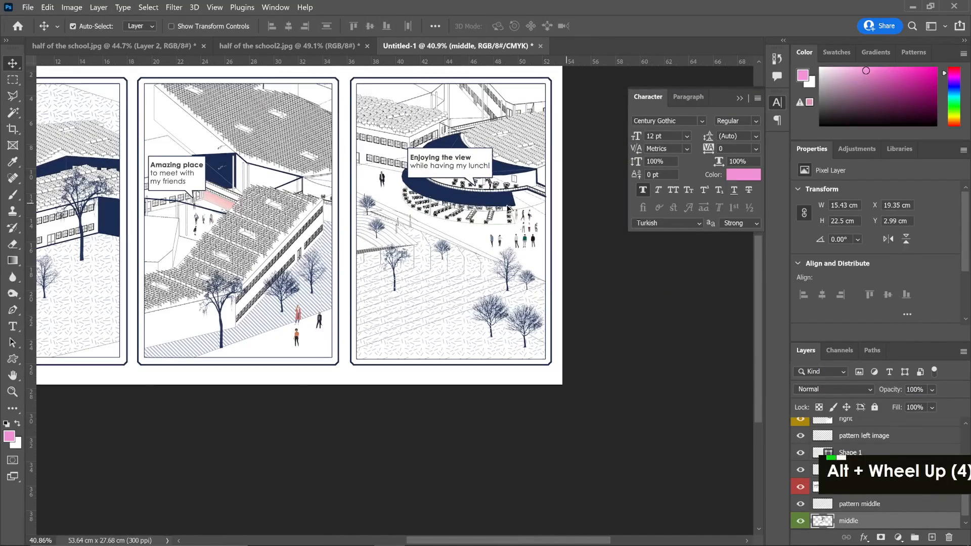
pyautogui.scroll(1, 521, 215)
pyautogui.keyDown('alt'); pyautogui.scroll(3, 530, 219); pyautogui.keyUp('alt')
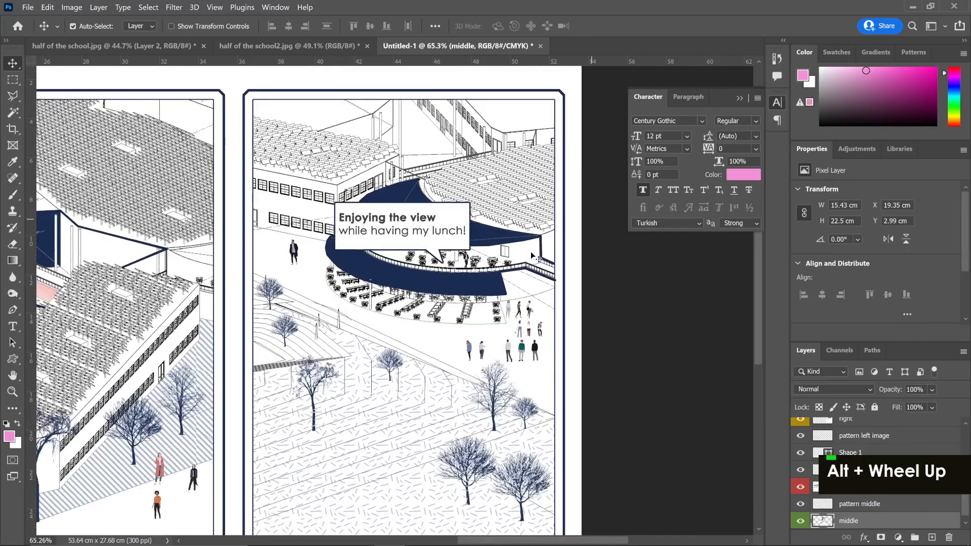
pyautogui.scroll(1, 530, 251)
pyautogui.click(529, 283)
pyautogui.press('w')
pyautogui.click(529, 295)
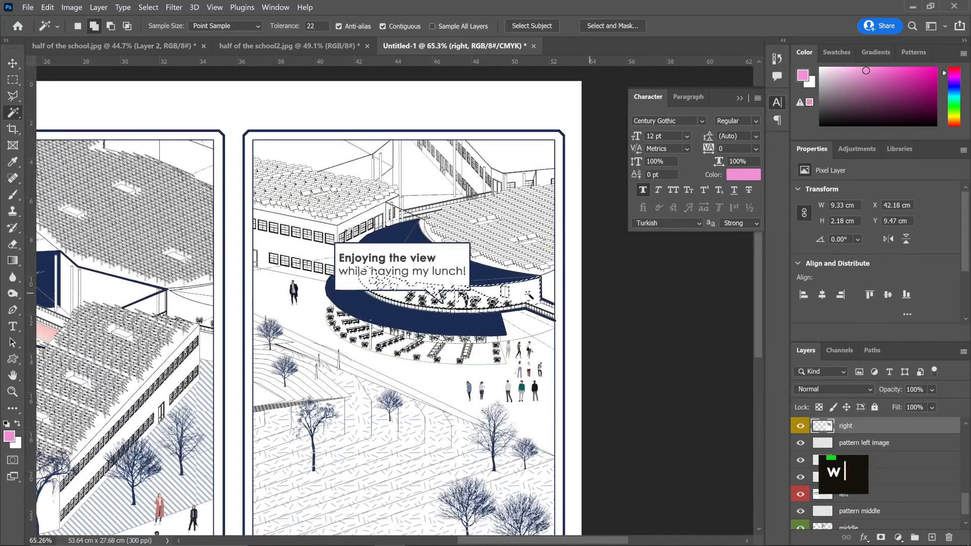
# - Subtract the terrace floor and the area behind the speech bubble from the selection with the Polygonal Lasso, keeping the wall around the window
pyautogui.keyDown('alt'); pyautogui.scroll(5, 532, 296); pyautogui.keyUp('alt')
pyautogui.keyDown('alt'); pyautogui.scroll(3, 532, 296); pyautogui.keyUp('alt')
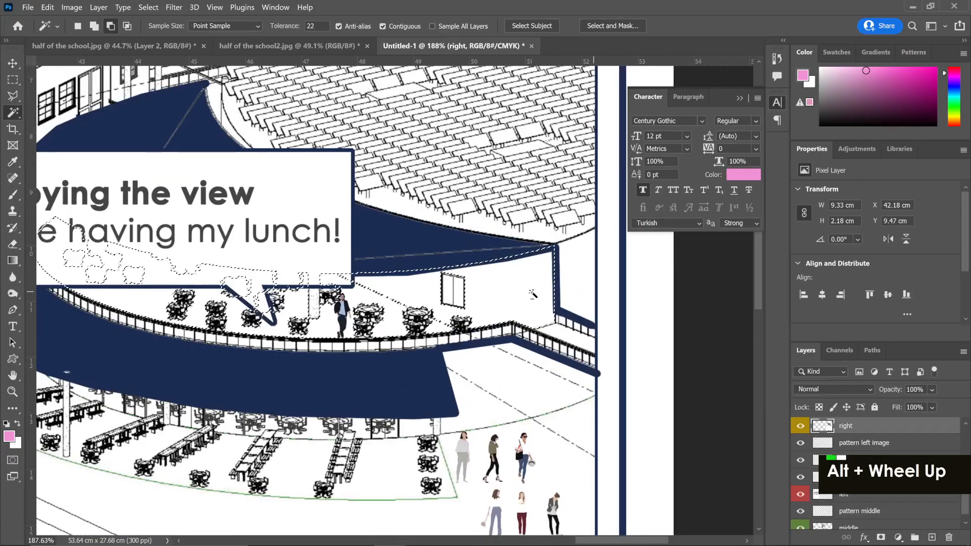
pyautogui.press('l')
pyautogui.press('alt')
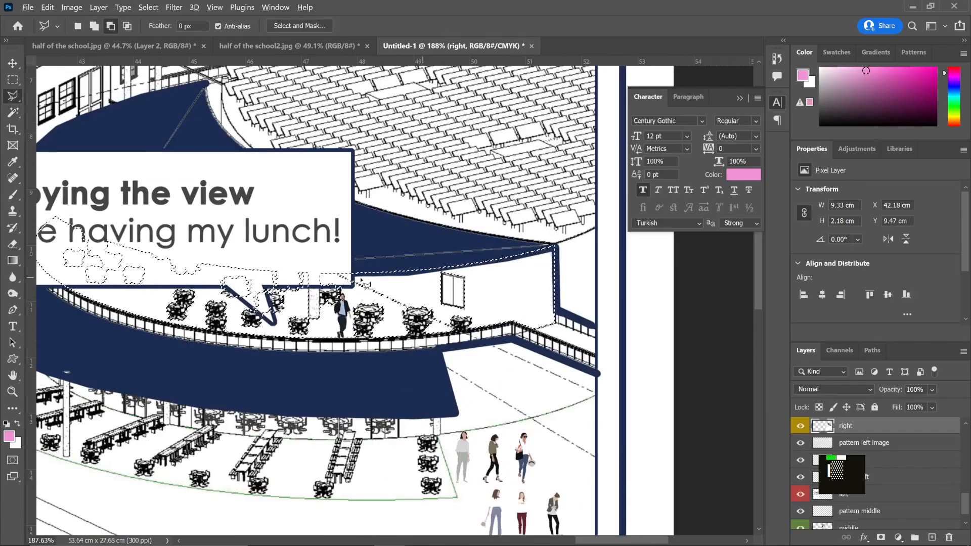
pyautogui.keyDown('alt'); pyautogui.click(338, 280); pyautogui.keyUp('alt')
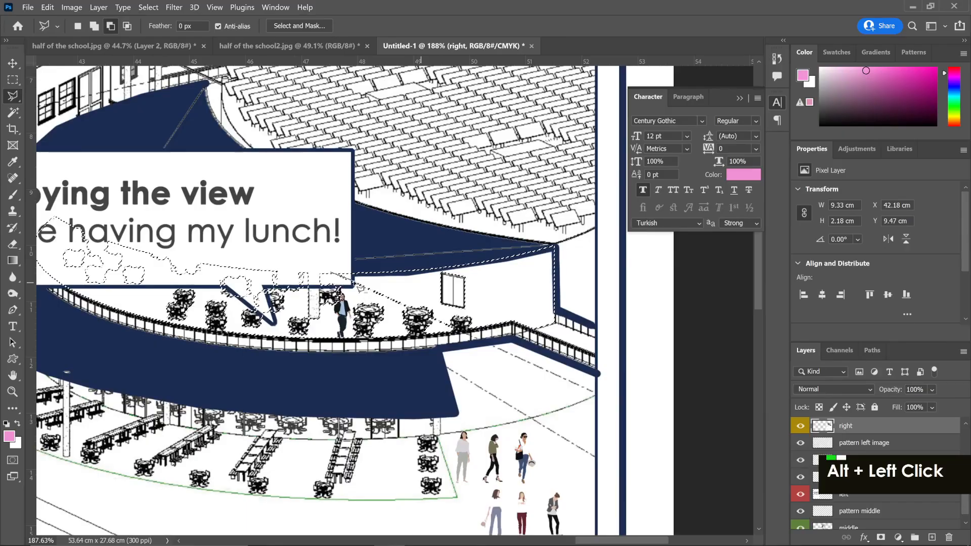
pyautogui.keyDown('alt'); pyautogui.click(488, 344); pyautogui.keyUp('alt')
pyautogui.keyDown('alt'); pyautogui.click(492, 382); pyautogui.keyUp('alt')
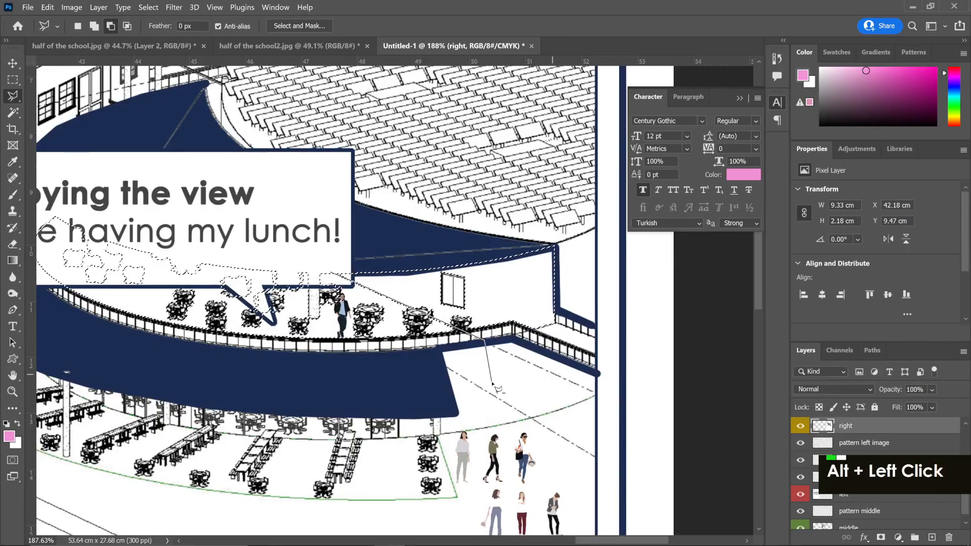
pyautogui.keyDown('alt'); pyautogui.click(373, 434); pyautogui.keyUp('alt')
pyautogui.keyDown('alt'); pyautogui.click(123, 386); pyautogui.keyUp('alt')
pyautogui.keyDown('alt'); pyautogui.click(180, 141); pyautogui.keyUp('alt')
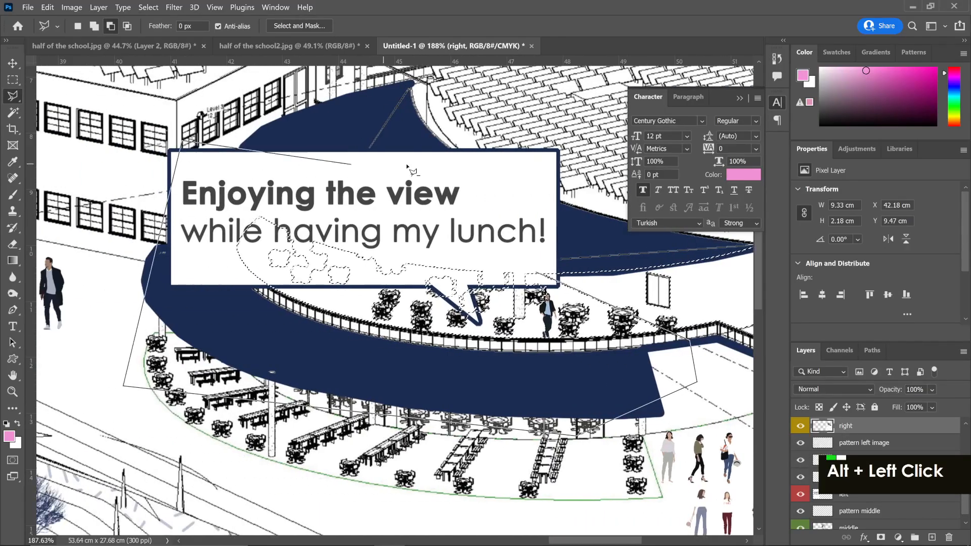
pyautogui.keyDown('alt'); pyautogui.click(464, 174); pyautogui.keyUp('alt')
pyautogui.keyDown('alt'); pyautogui.scroll(-3, 641, 289); pyautogui.keyUp('alt')
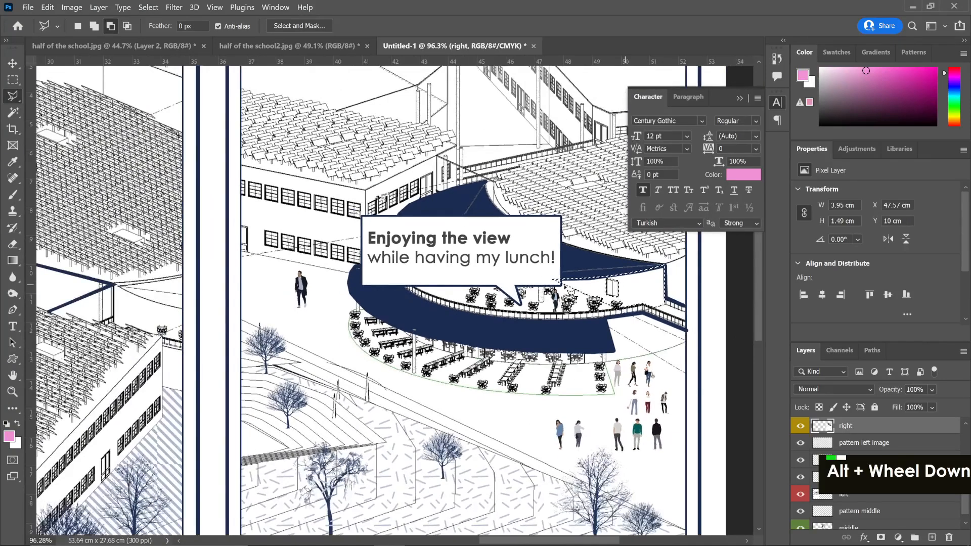
pyautogui.keyDown('alt'); pyautogui.scroll(2, 641, 289); pyautogui.keyUp('alt')
pyautogui.keyDown('alt'); pyautogui.scroll(-2, 638, 285); pyautogui.keyUp('alt')
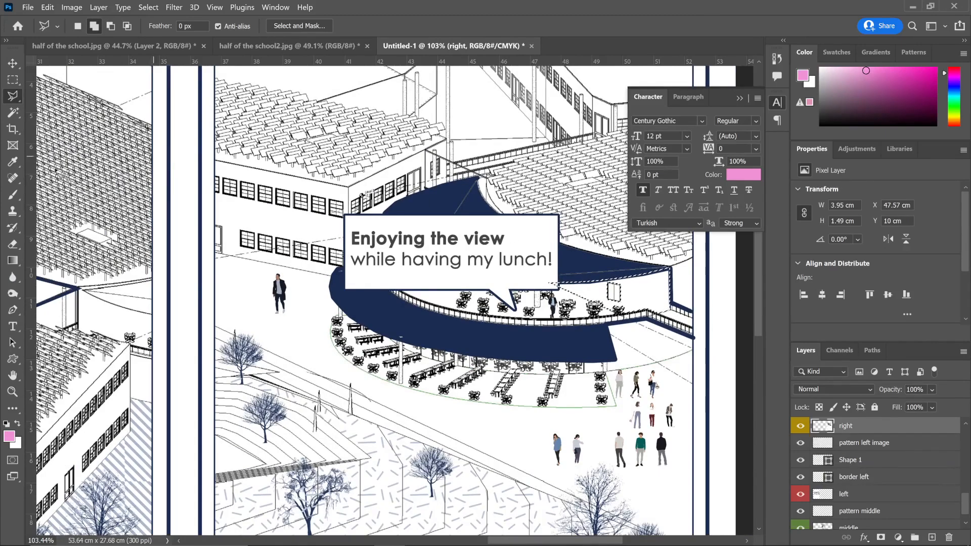
# - Choose the Pink_06 preset from the Pinks group and apply the gradient across the selected terrace wall from its outer part inward
pyautogui.click(12, 260)
pyautogui.click(96, 29)
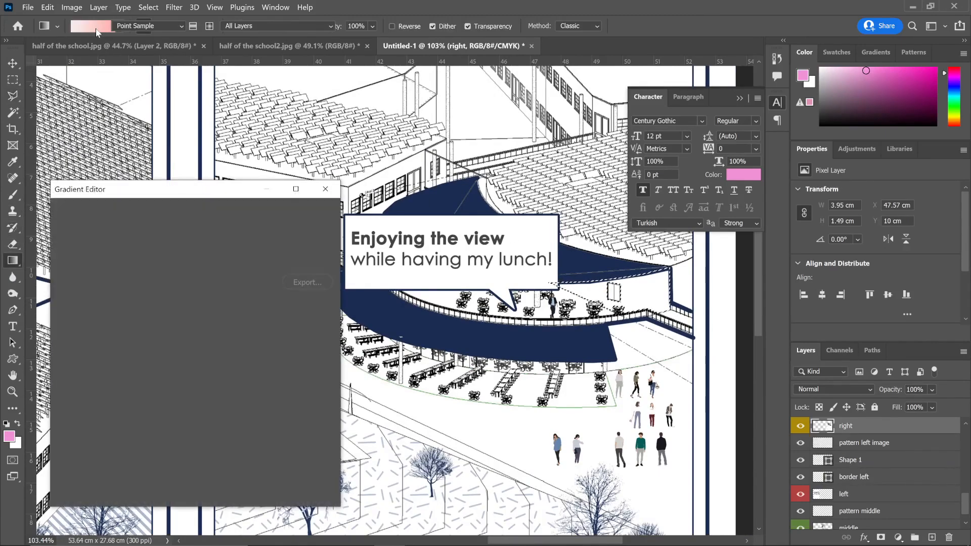
pyautogui.scroll(-1, 74, 302)
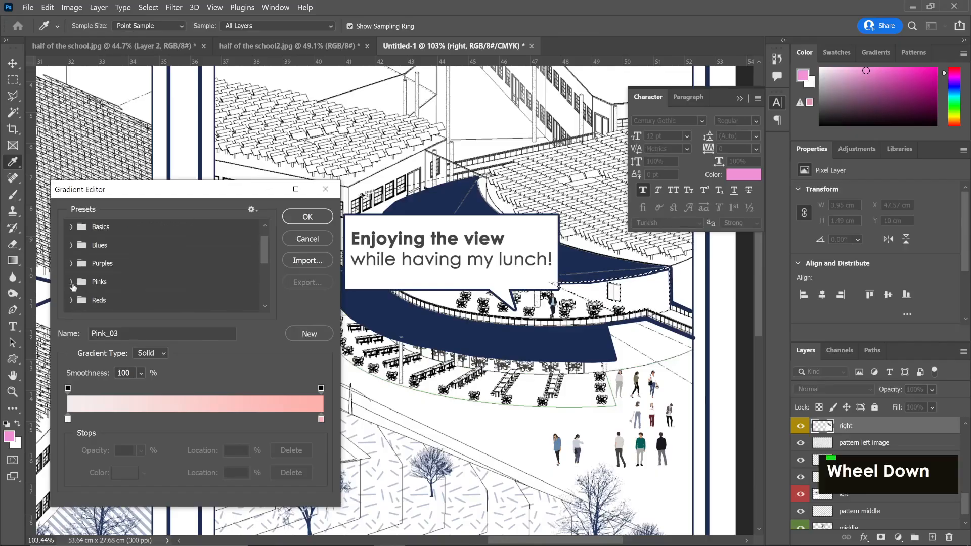
pyautogui.click(71, 281)
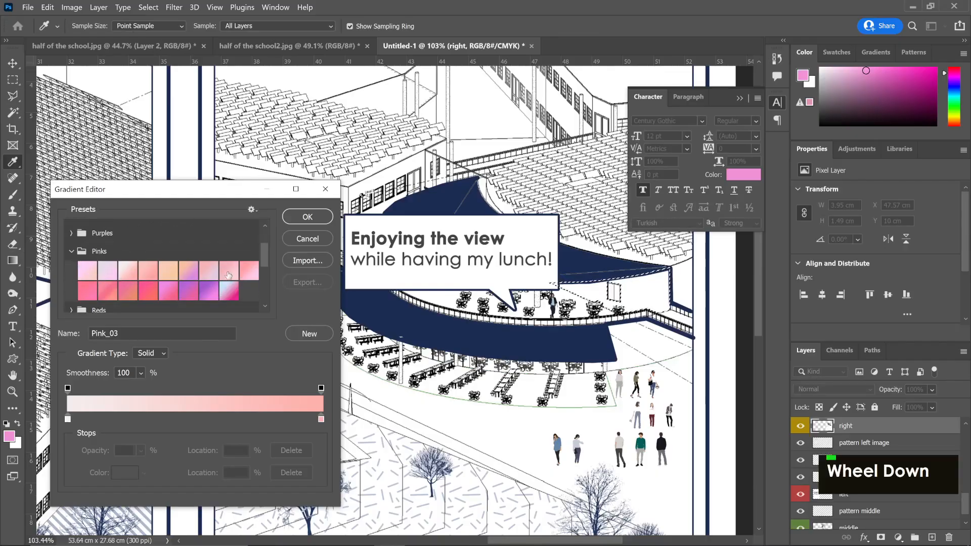
pyautogui.click(191, 275)
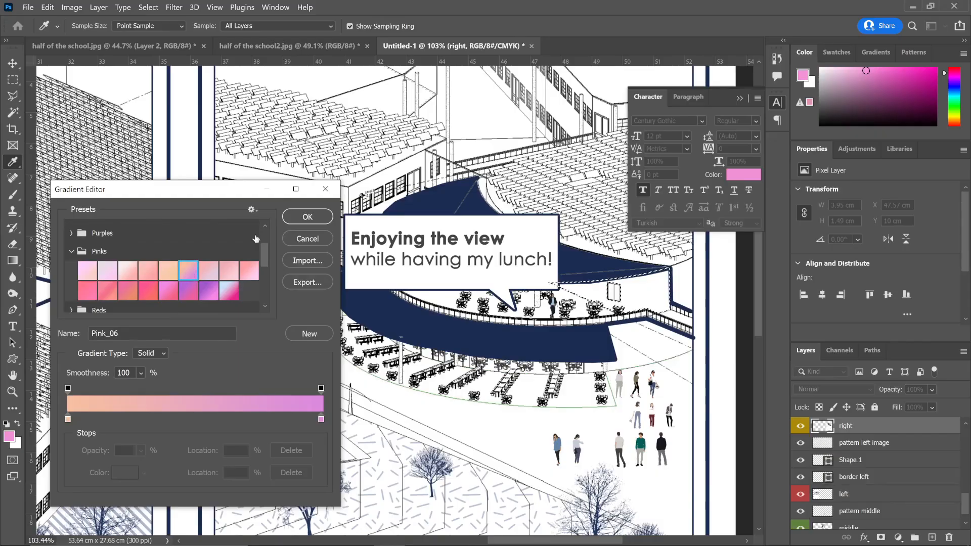
pyautogui.click(308, 217)
pyautogui.moveTo(658, 291); pyautogui.dragTo(592, 281)
pyautogui.keyDown('alt'); pyautogui.scroll(-2, 618, 322); pyautogui.keyUp('alt')
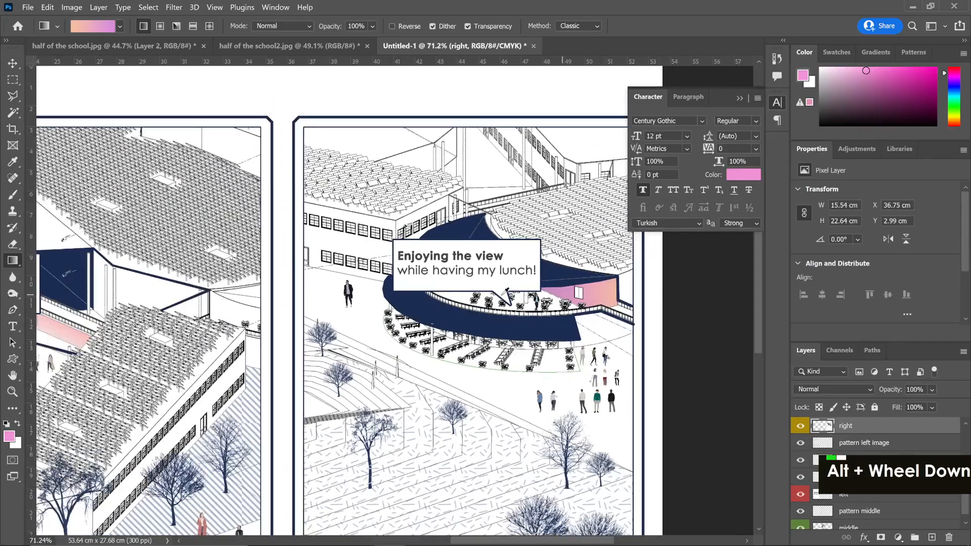
# - Examine the whole three-panel composition and the left and middle panels for areas that still need treatment
pyautogui.keyDown('alt'); pyautogui.scroll(-3, 487, 317); pyautogui.keyUp('alt')
pyautogui.keyDown('ctrl'); pyautogui.scroll(7, 487, 318); pyautogui.keyUp('ctrl')
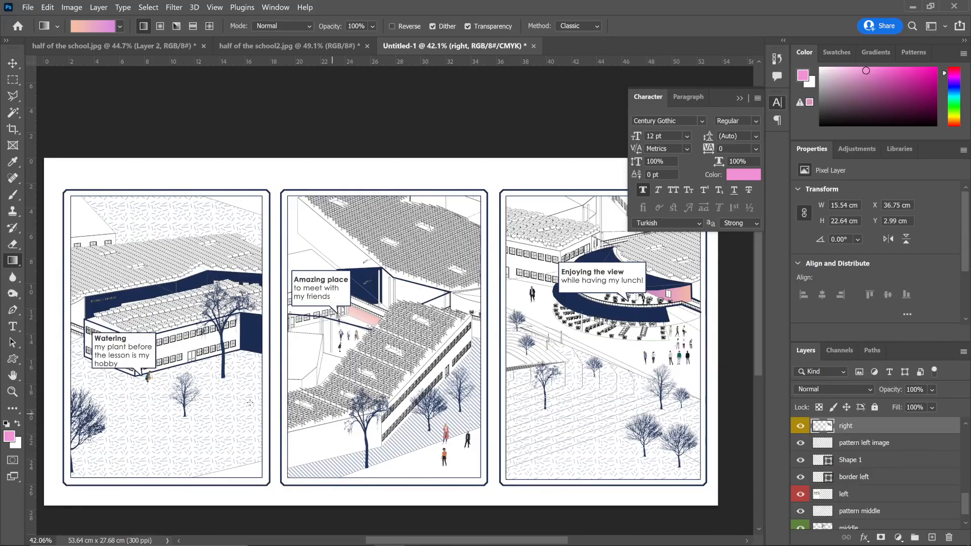
pyautogui.keyDown('alt'); pyautogui.scroll(3, 173, 395); pyautogui.keyUp('alt')
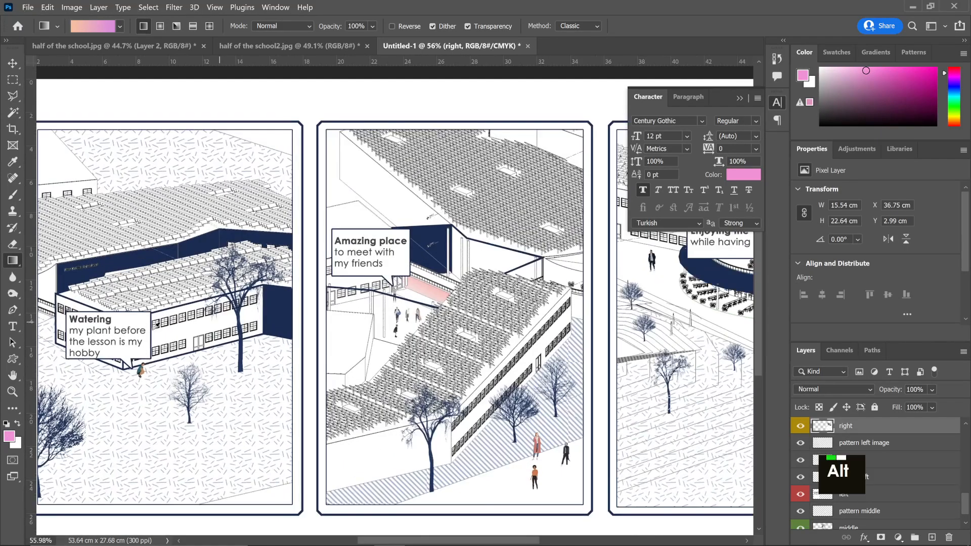
pyautogui.keyDown('alt'); pyautogui.scroll(1, 157, 325); pyautogui.keyUp('alt')
pyautogui.keyDown('ctrl'); pyautogui.hscroll(-2, 170, 357); pyautogui.keyUp('ctrl')
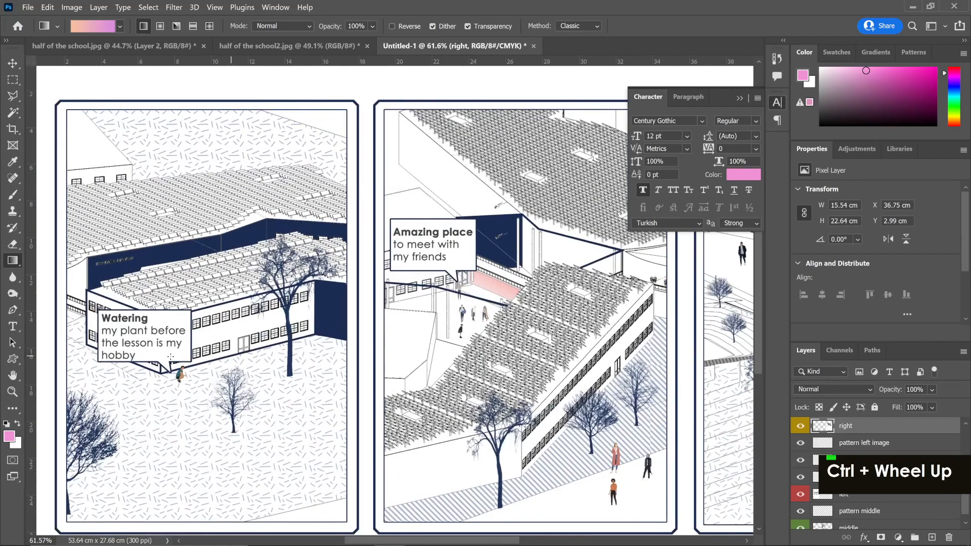
pyautogui.press('v')
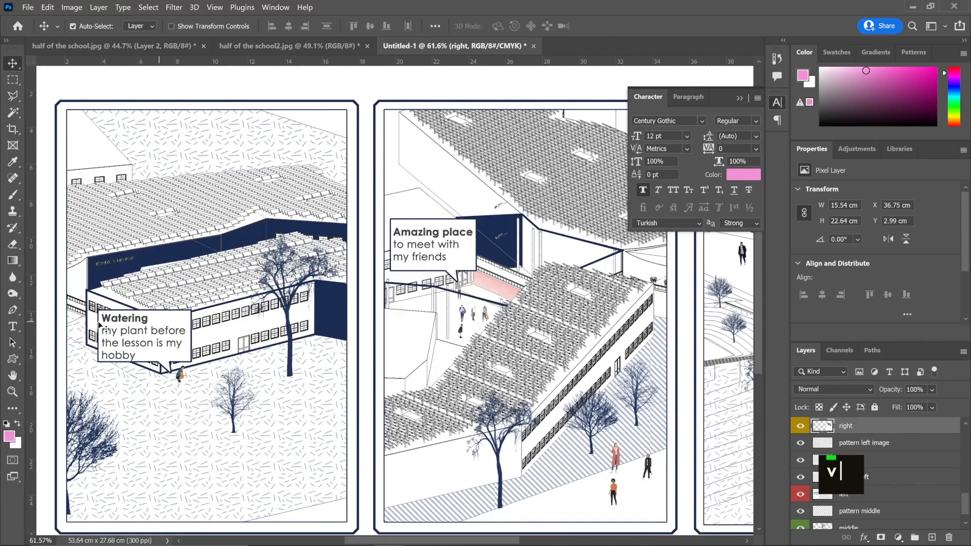
pyautogui.keyDown('alt'); pyautogui.scroll(2, 145, 408); pyautogui.keyUp('alt')
pyautogui.keyDown('alt'); pyautogui.scroll(-1, 248, 357); pyautogui.keyUp('alt')
pyautogui.keyDown('alt'); pyautogui.scroll(-2, 253, 357); pyautogui.keyUp('alt')
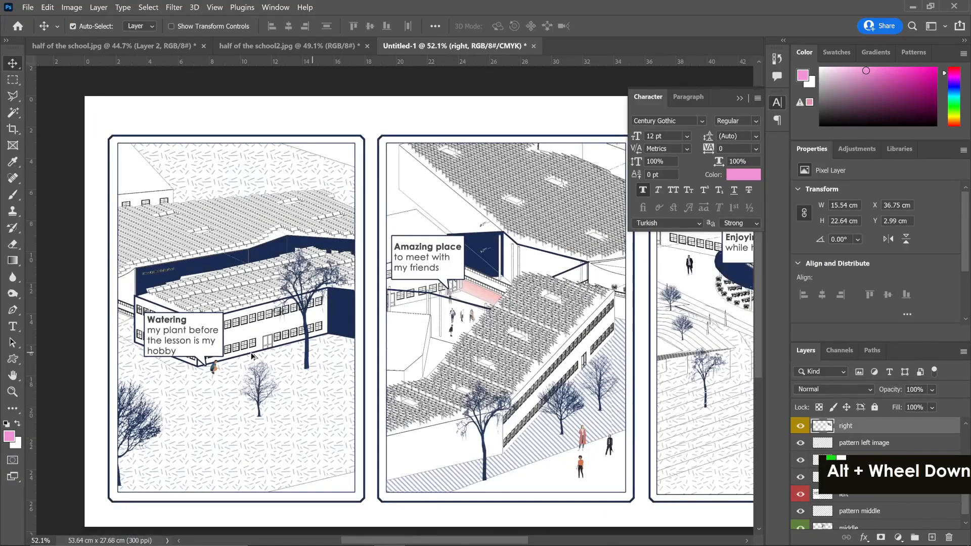
pyautogui.keyDown('alt'); pyautogui.scroll(-1, 253, 357); pyautogui.keyUp('alt')
pyautogui.keyDown('ctrl'); pyautogui.hscroll(1, 254, 358); pyautogui.keyUp('ctrl')
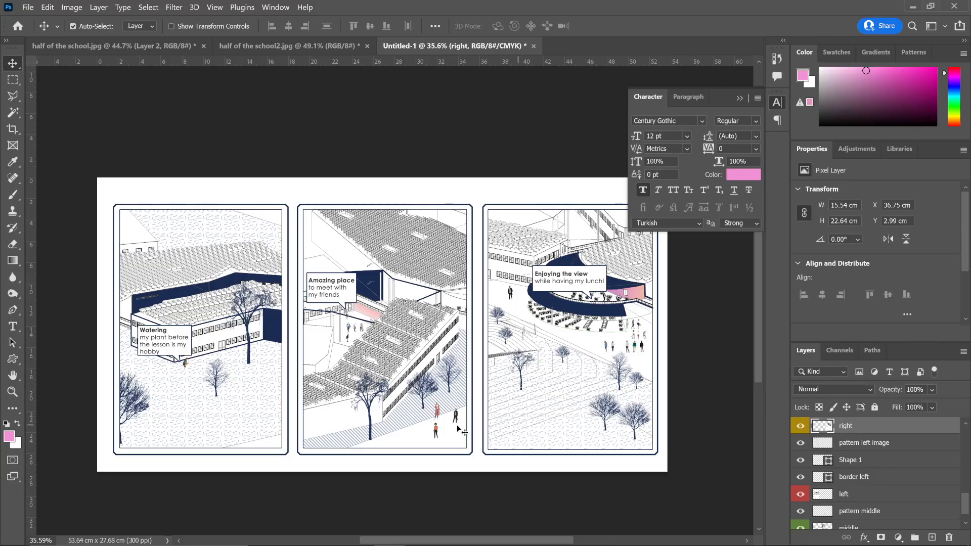
pyautogui.click(620, 359)
pyautogui.press('w')
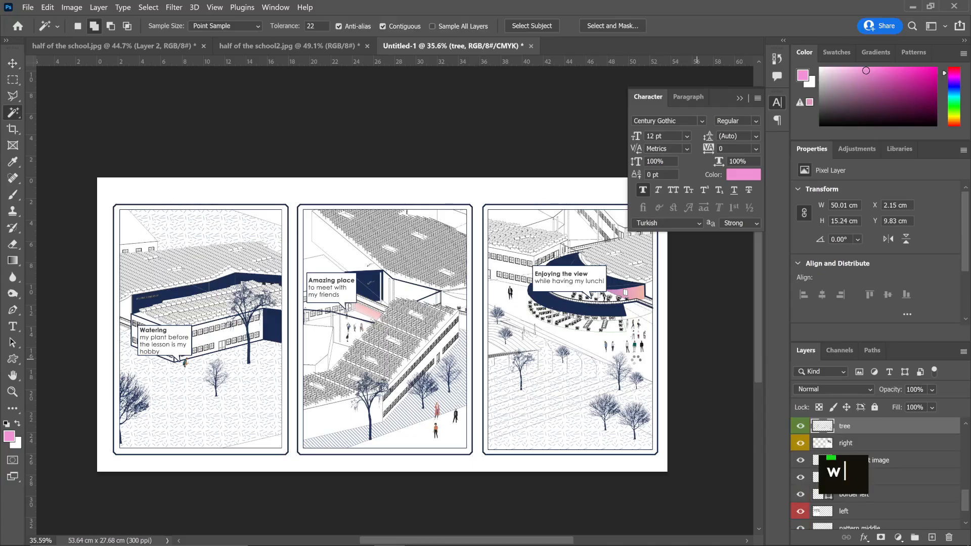
pyautogui.hotkey('ctrl', 'd')
pyautogui.press('v')
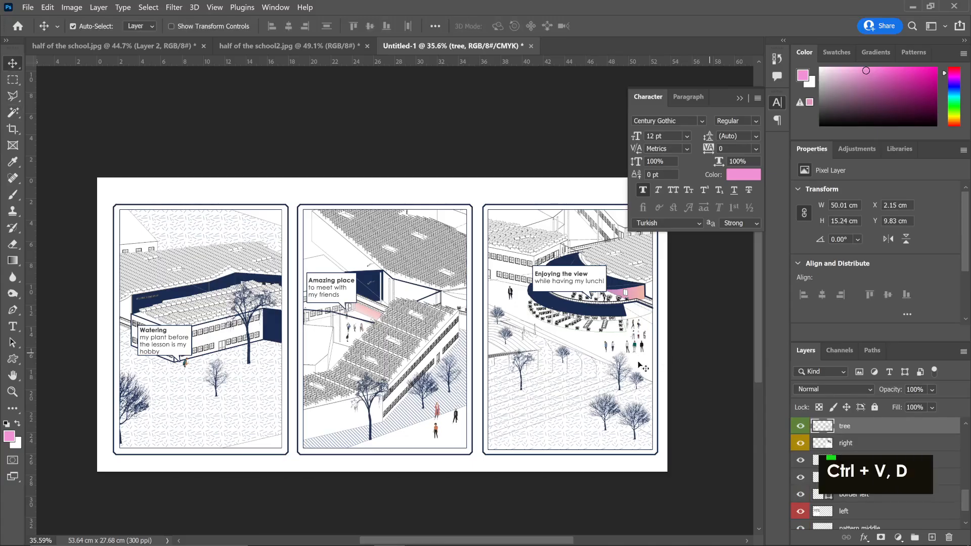
# - Select the blank plaza ground around the dining terrace on the "right" layer with the Magic Wand
pyautogui.click(641, 366)
pyautogui.press('w')
pyautogui.click(638, 345)
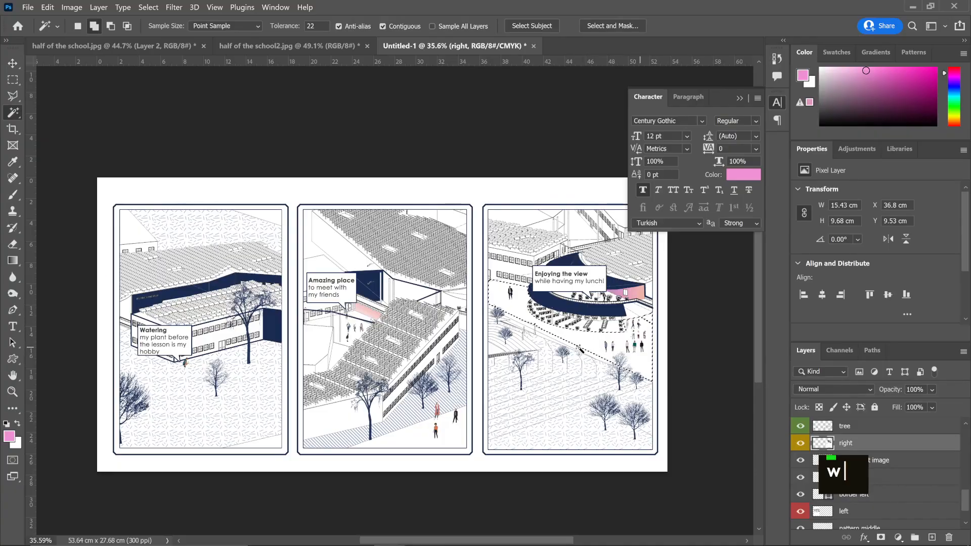
# - Add a new layer above the "right" layer and fill the plaza selection with the diagonal line pattern in Normal mode at 100% opacity
pyautogui.press('m')
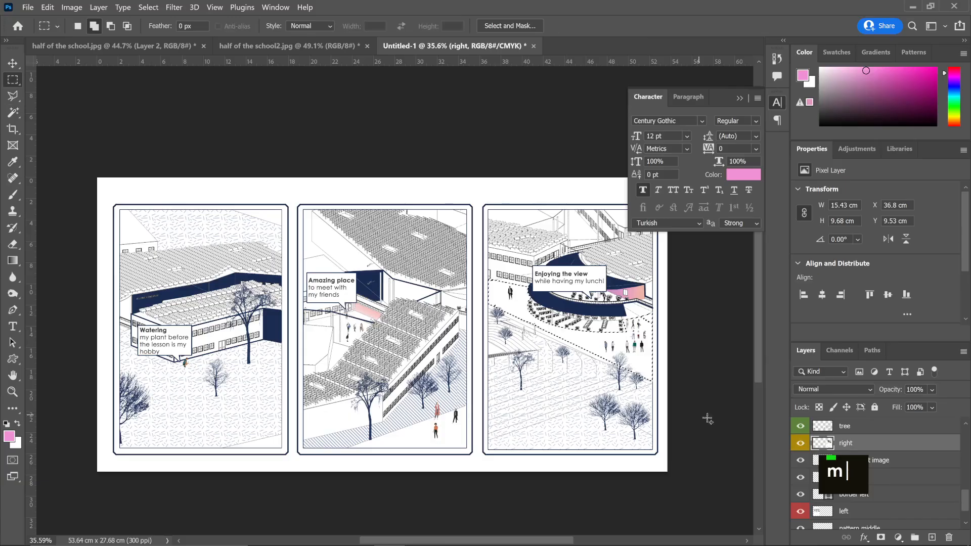
pyautogui.click(932, 537)
pyautogui.rightClick(561, 323)
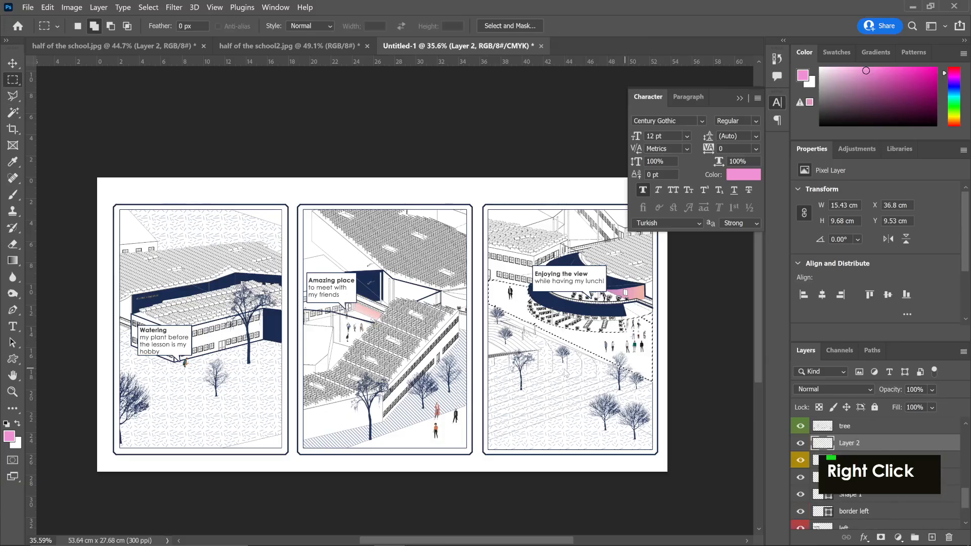
pyautogui.click(608, 288)
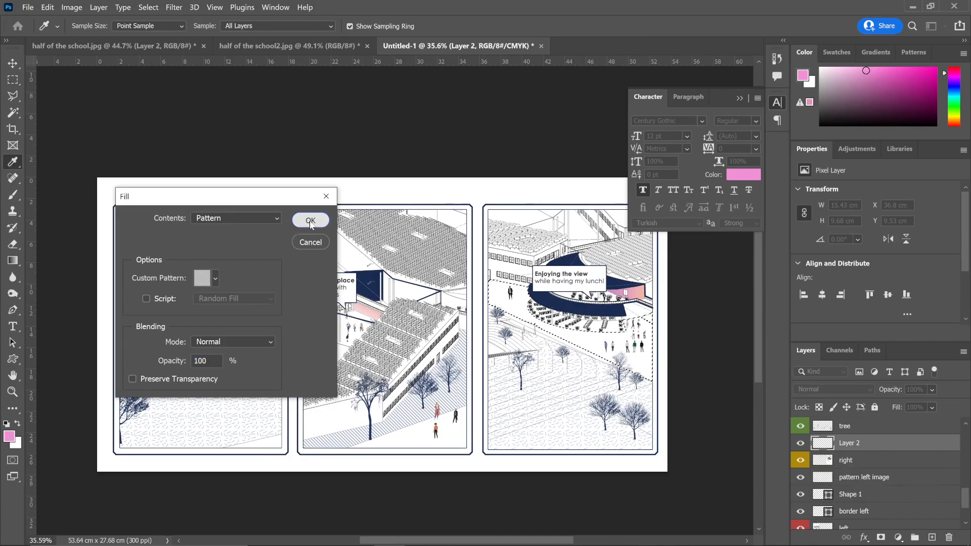
pyautogui.click(310, 220)
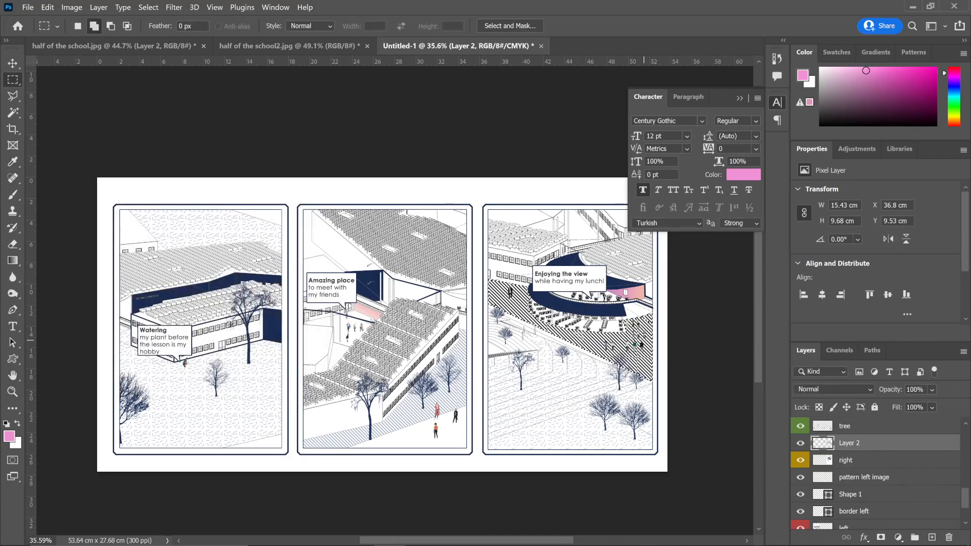
# - Try to colorize the plaza's line pattern with hue 318, saturation 25 and lightness 0
pyautogui.hotkey('ctrl', 'u')
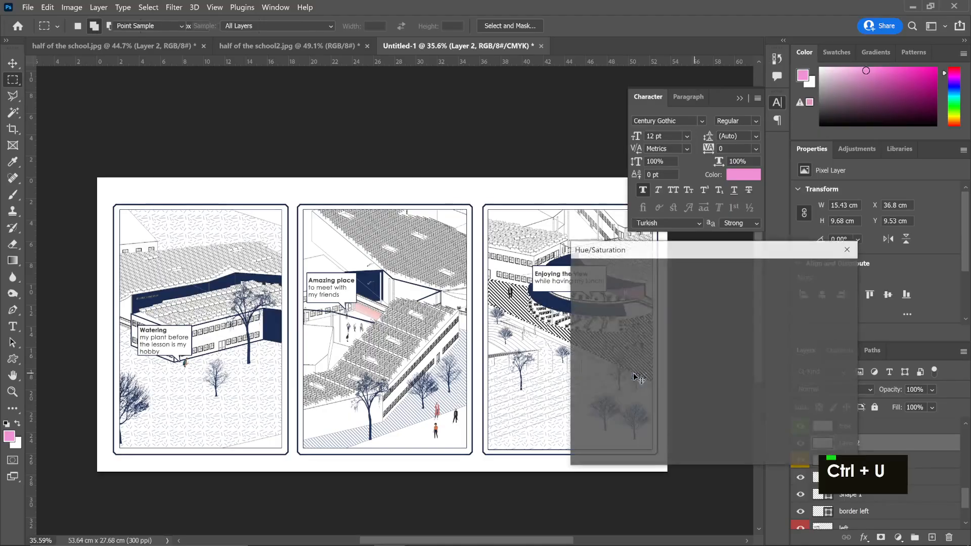
pyautogui.click(806, 409)
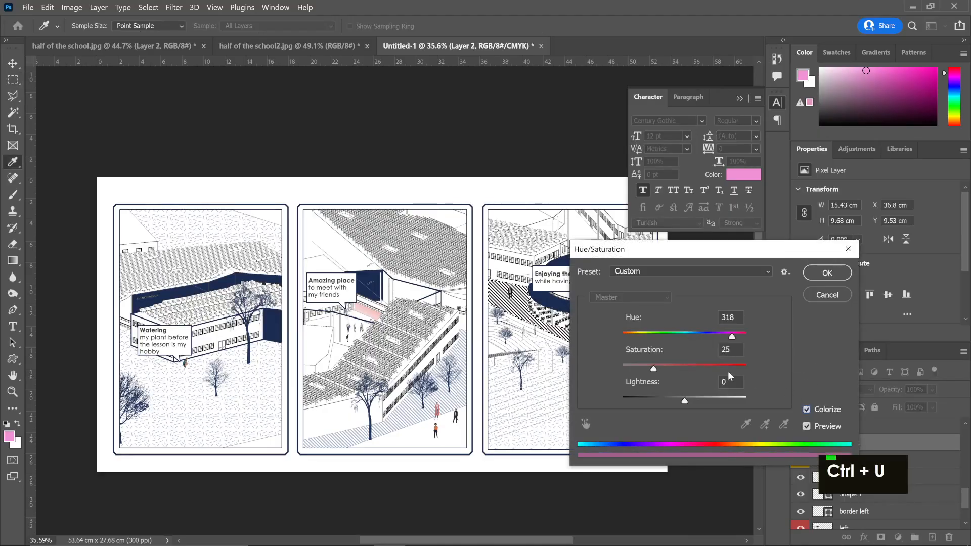
pyautogui.click(831, 276)
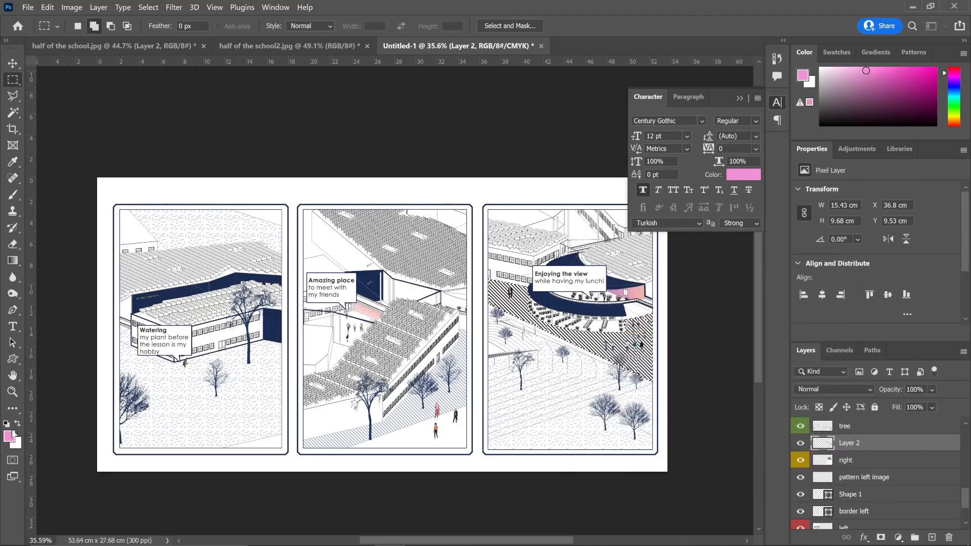
# - Set the foreground colour to navy 172b52 by sampling the dark blue wall in the middle panel
pyautogui.click(8, 436)
pyautogui.click(371, 282)
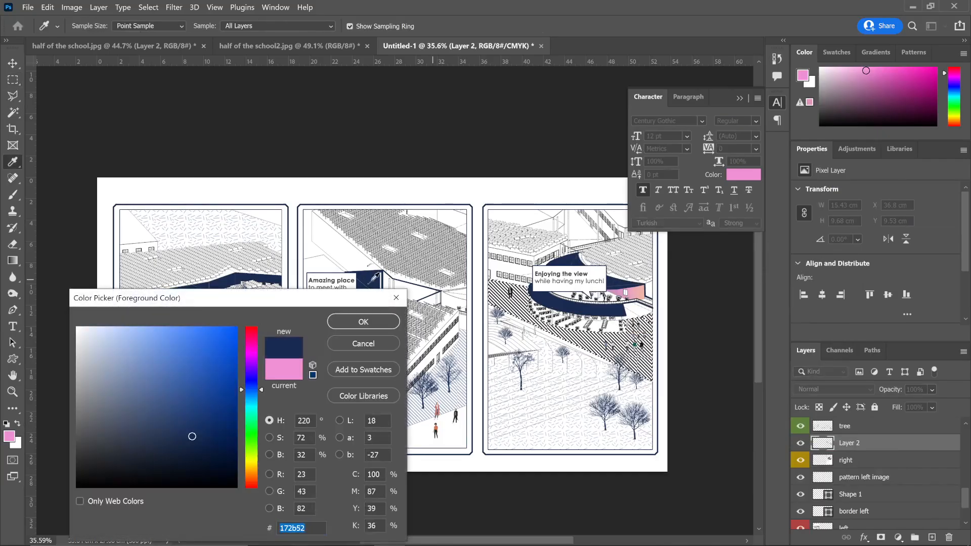
pyautogui.press('Return')
# - Colorize the plaza's line pattern with hue 220, saturation 25 and lightness +83, and deselect the area
pyautogui.hotkey('ctrl', 'u')
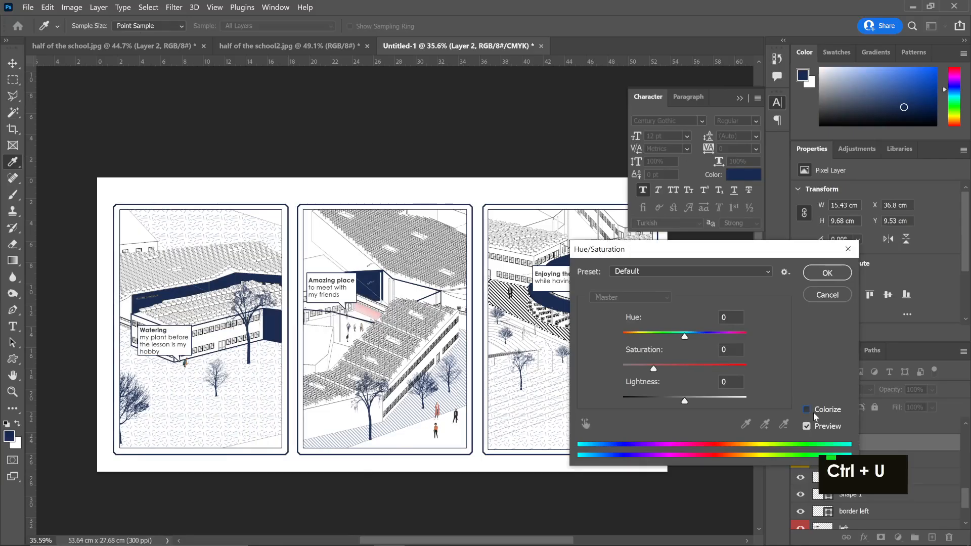
pyautogui.click(814, 414)
pyautogui.moveTo(685, 401); pyautogui.dragTo(736, 401)
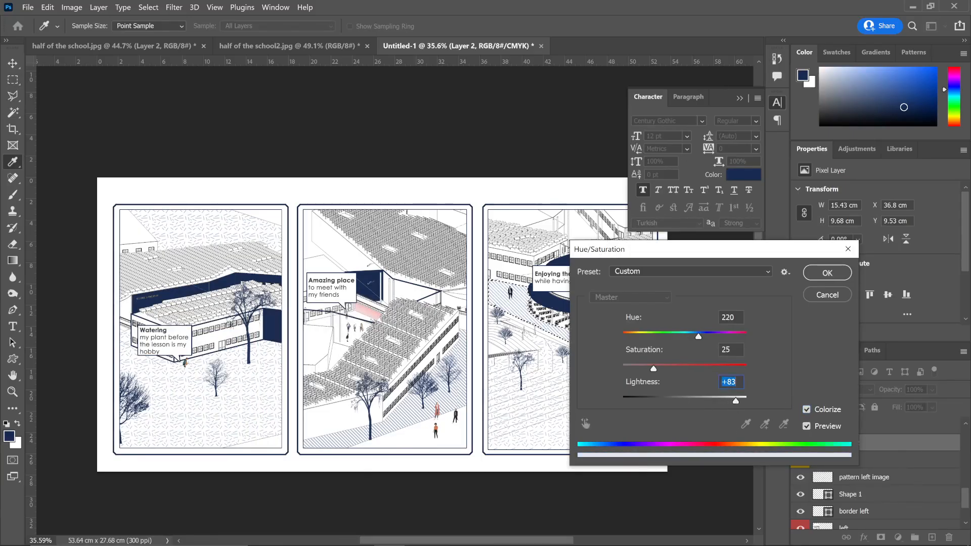
pyautogui.moveTo(657, 249); pyautogui.dragTo(198, 260)
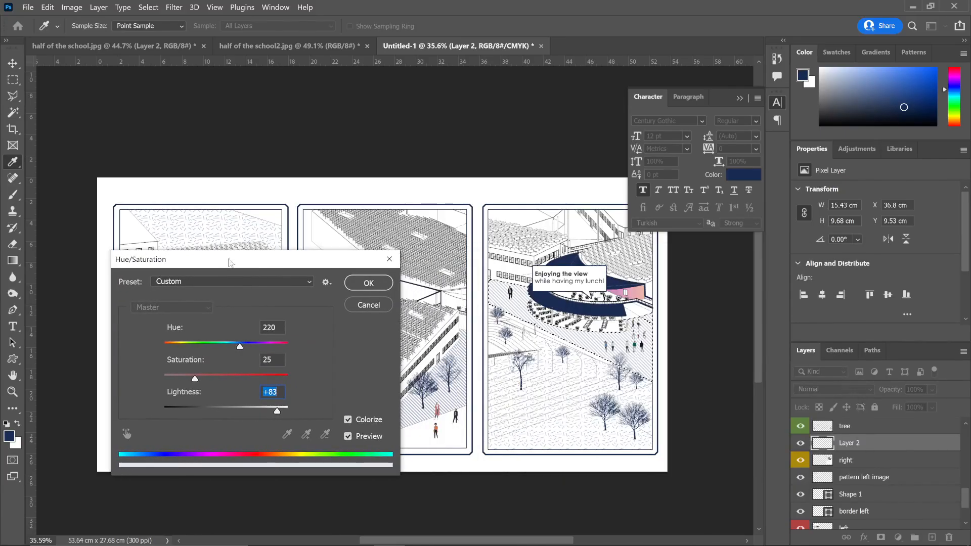
pyautogui.click(367, 283)
pyautogui.hotkey('ctrl', 'd')
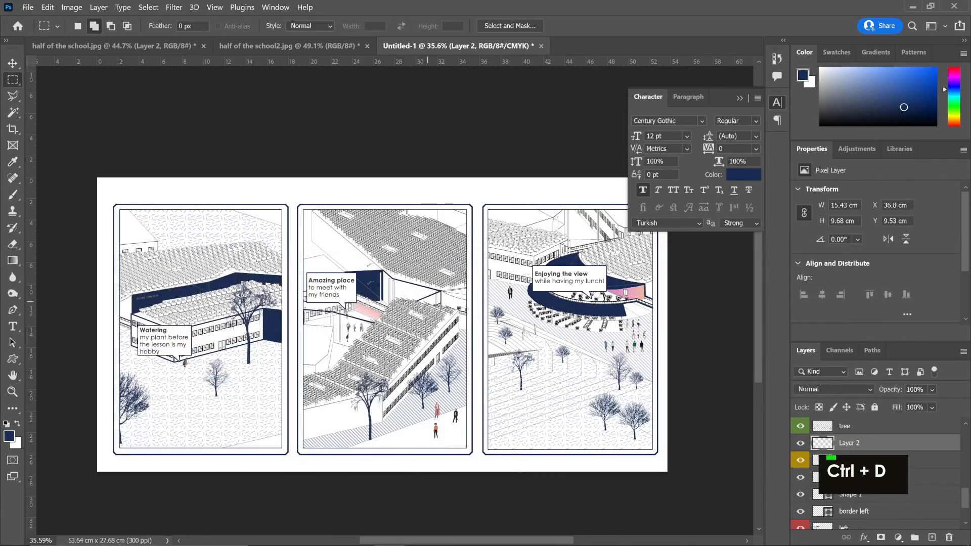